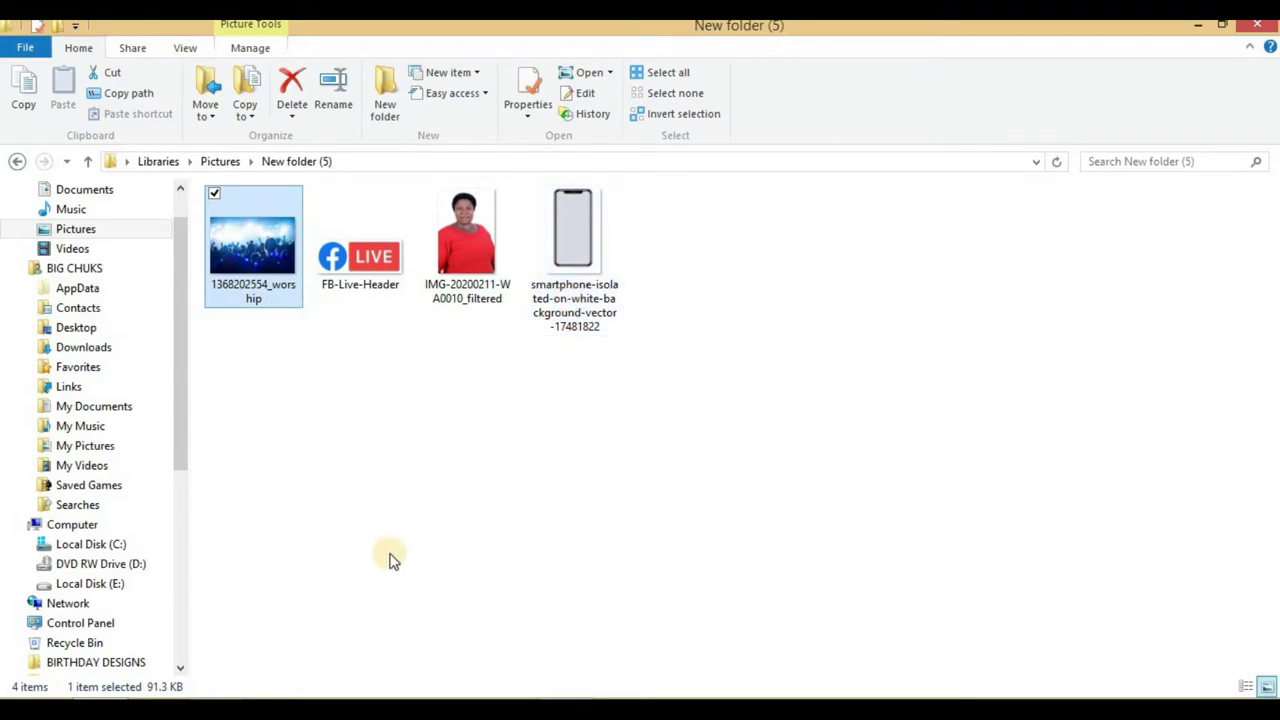
Switch from File Explorer to the empty Photoshop workspace
left_click(220, 710)
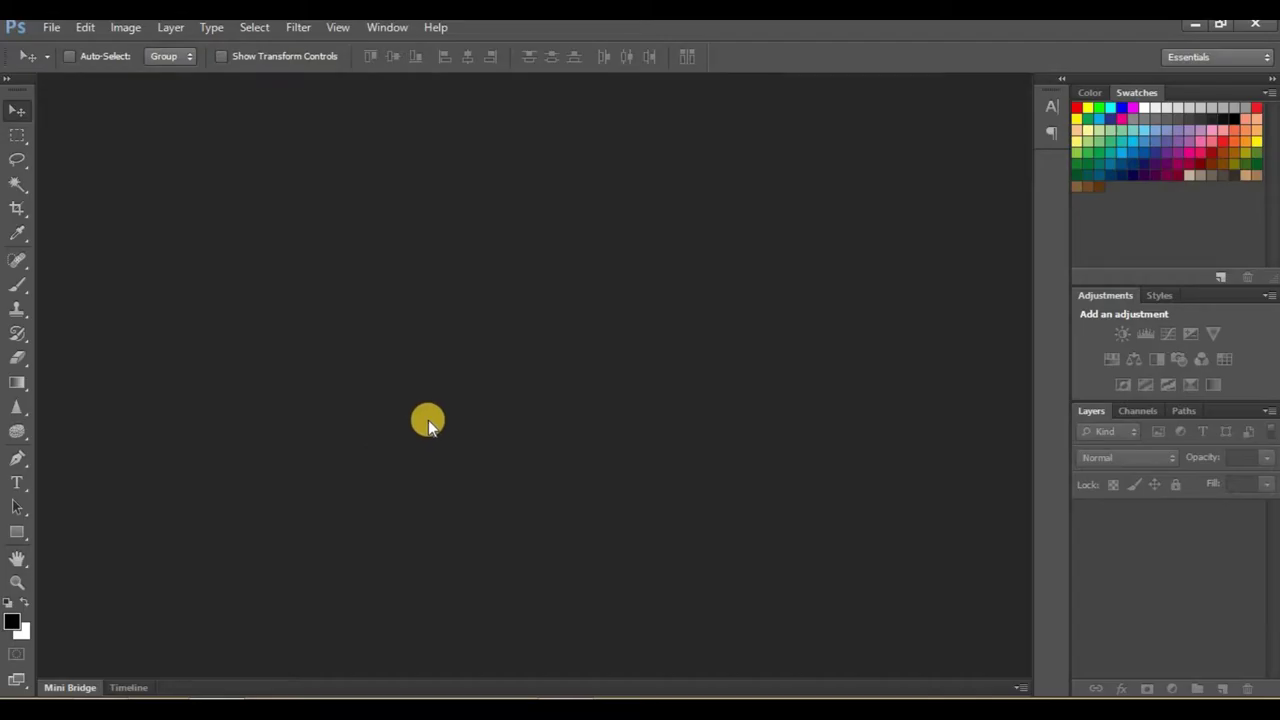
Create a new white 2000 × 2000 px document, Untitled-1
key("ctrl+n")
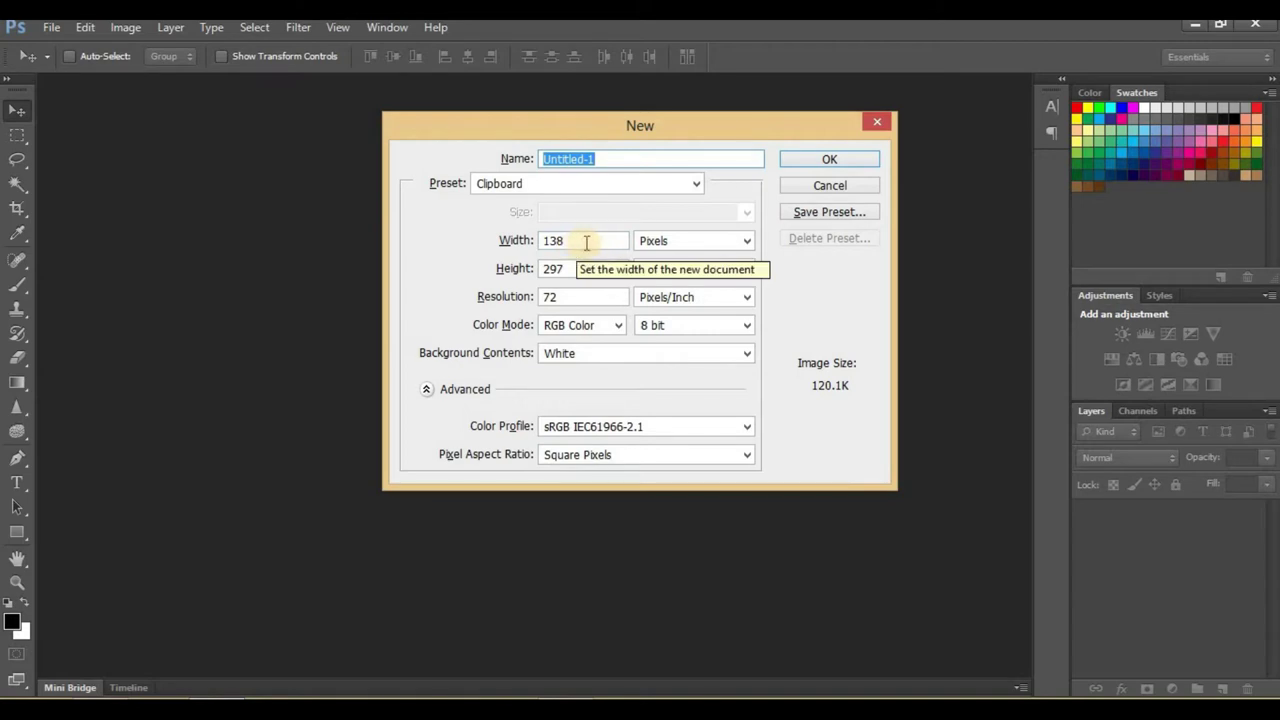
double_click(565, 244)
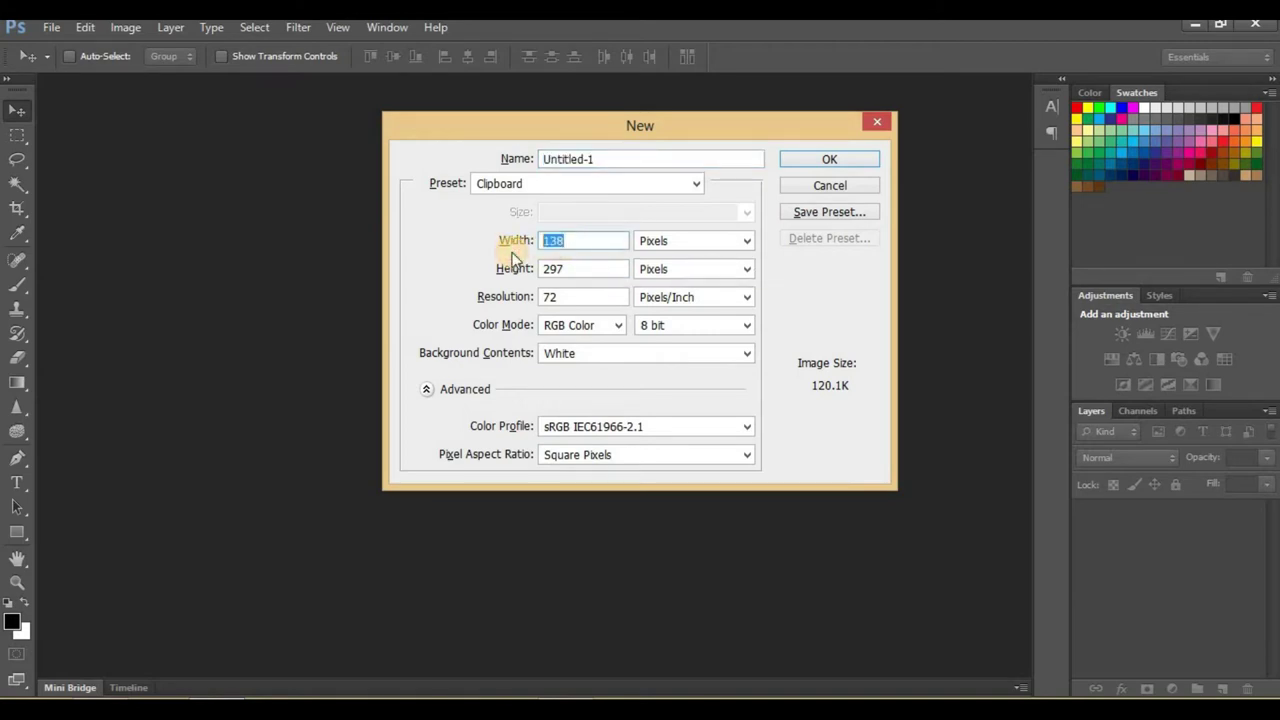
type("2000")
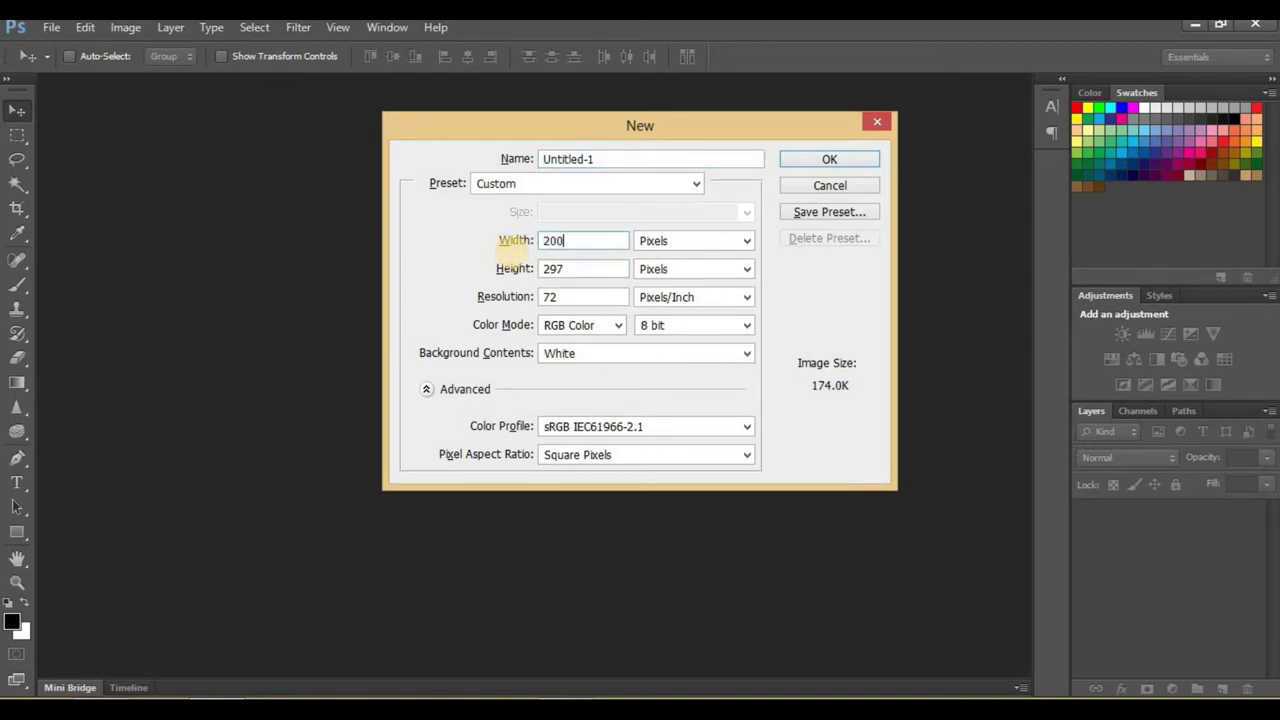
double_click(575, 268)
type("2")
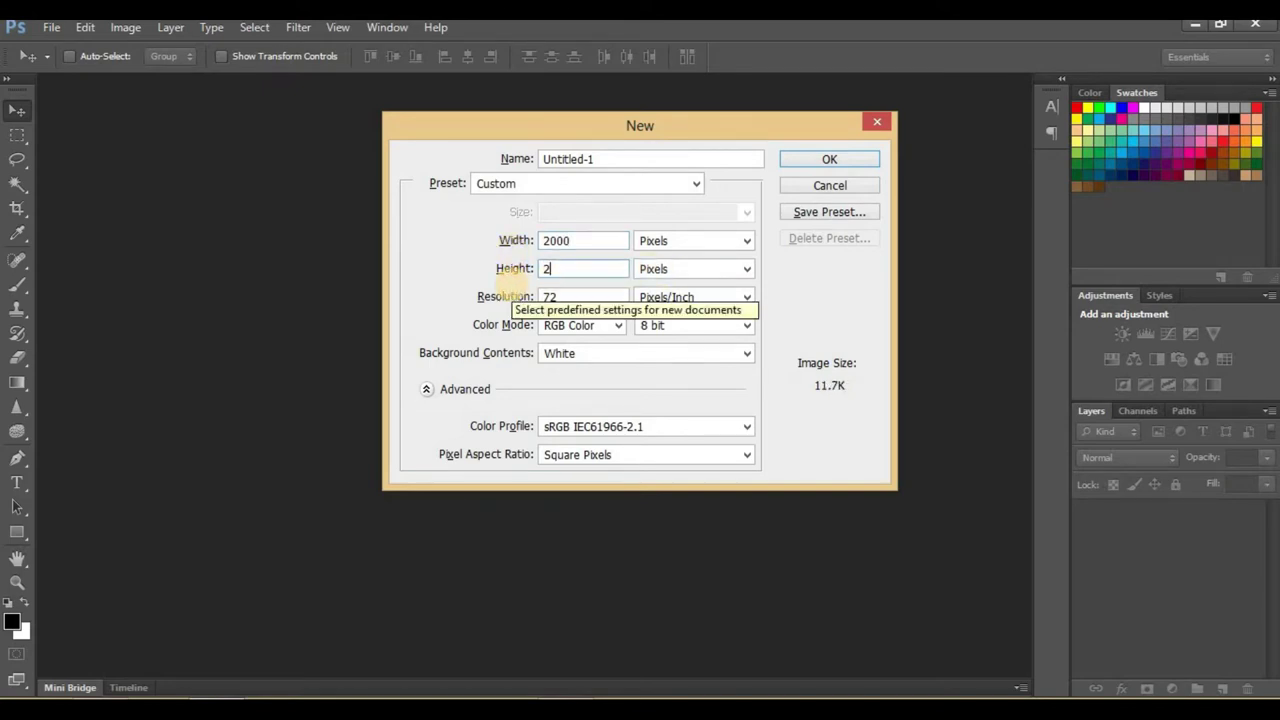
type("000")
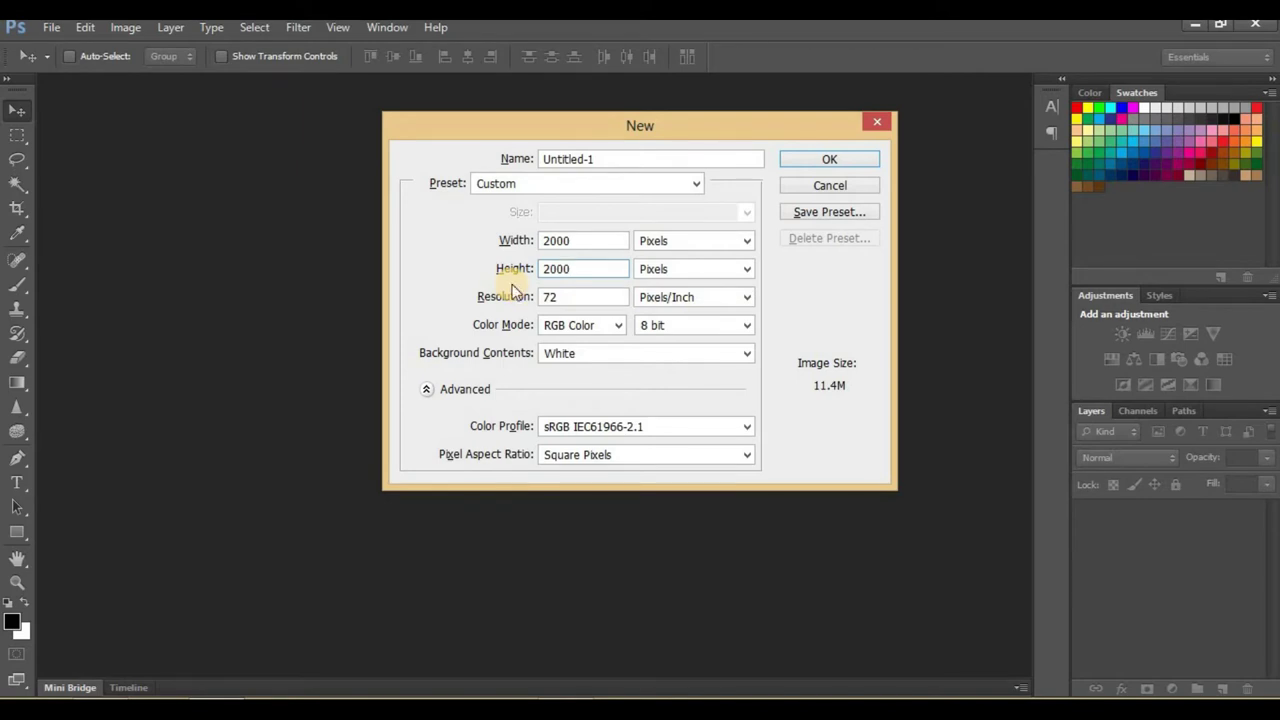
left_click(806, 167)
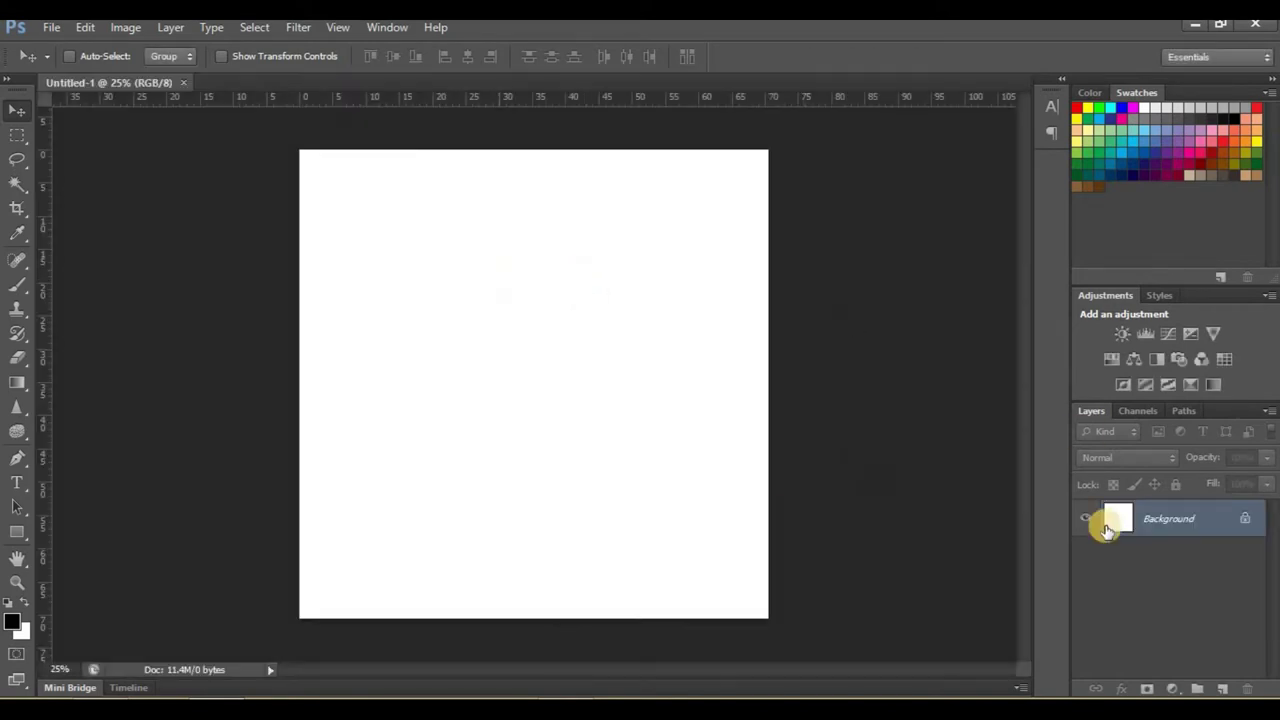
double_click(1248, 520)
left_click(809, 236)
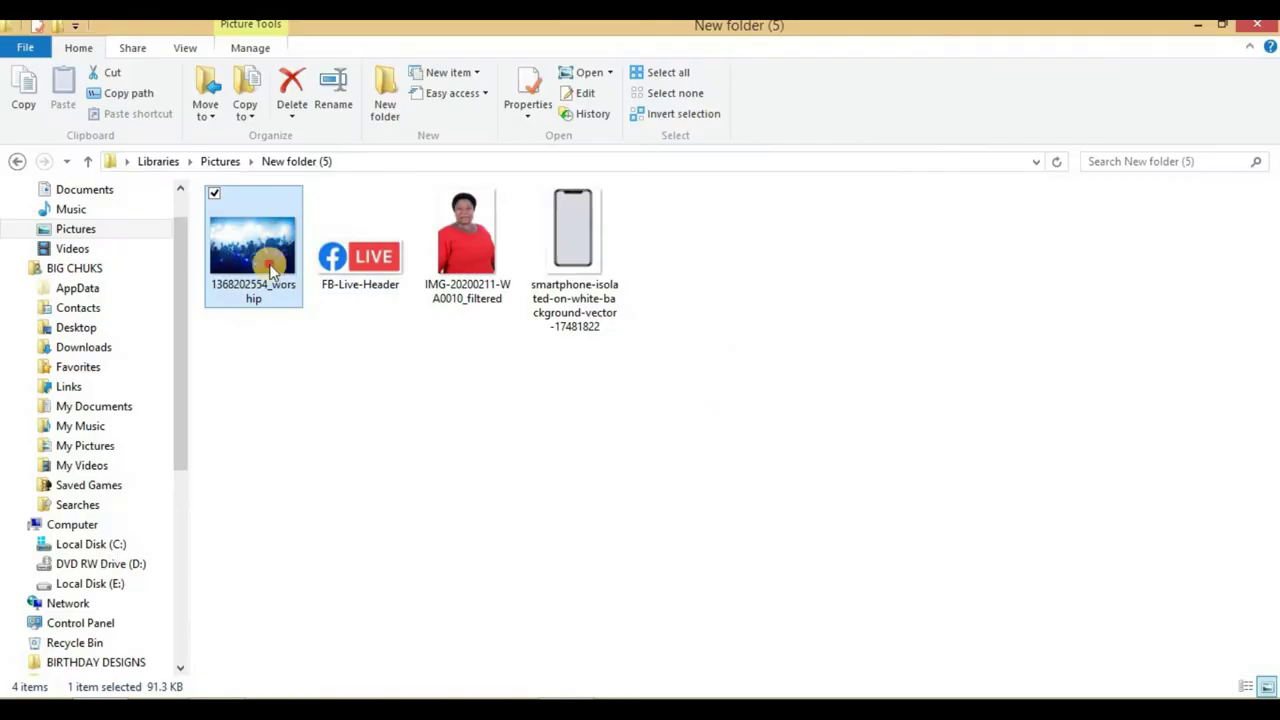
mouse_move(265, 300)
left_mouse_down()
mouse_move(253, 685)
mouse_move(438, 378)
mouse_move(407, 281)
mouse_move(486, 277)
left_mouse_up()
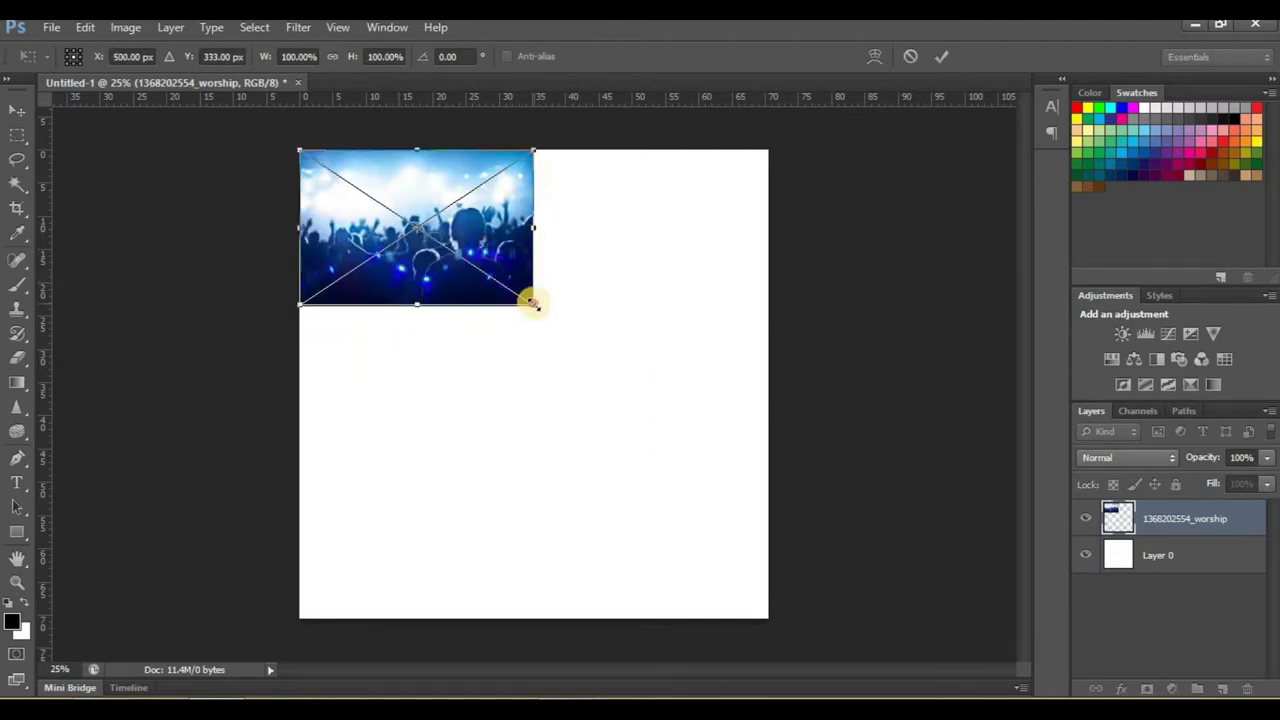
left_click_drag(659, 411, 772, 531)
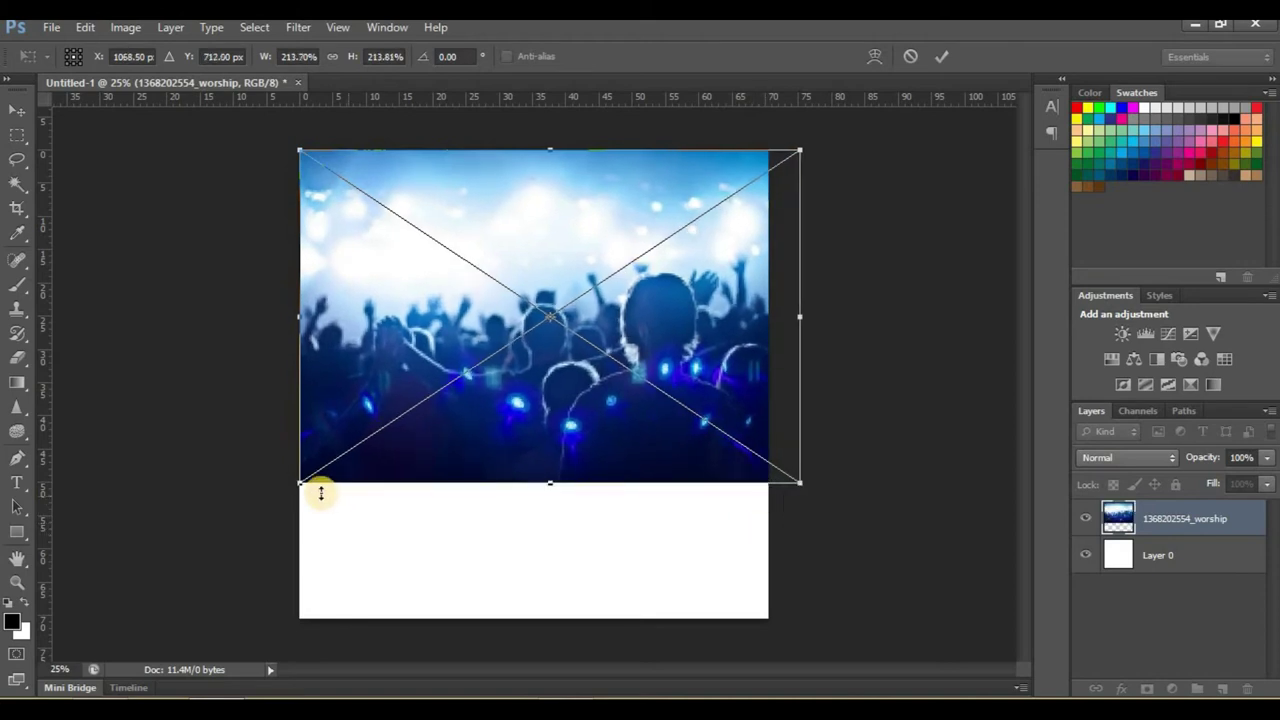
left_click_drag(297, 486, 275, 498)
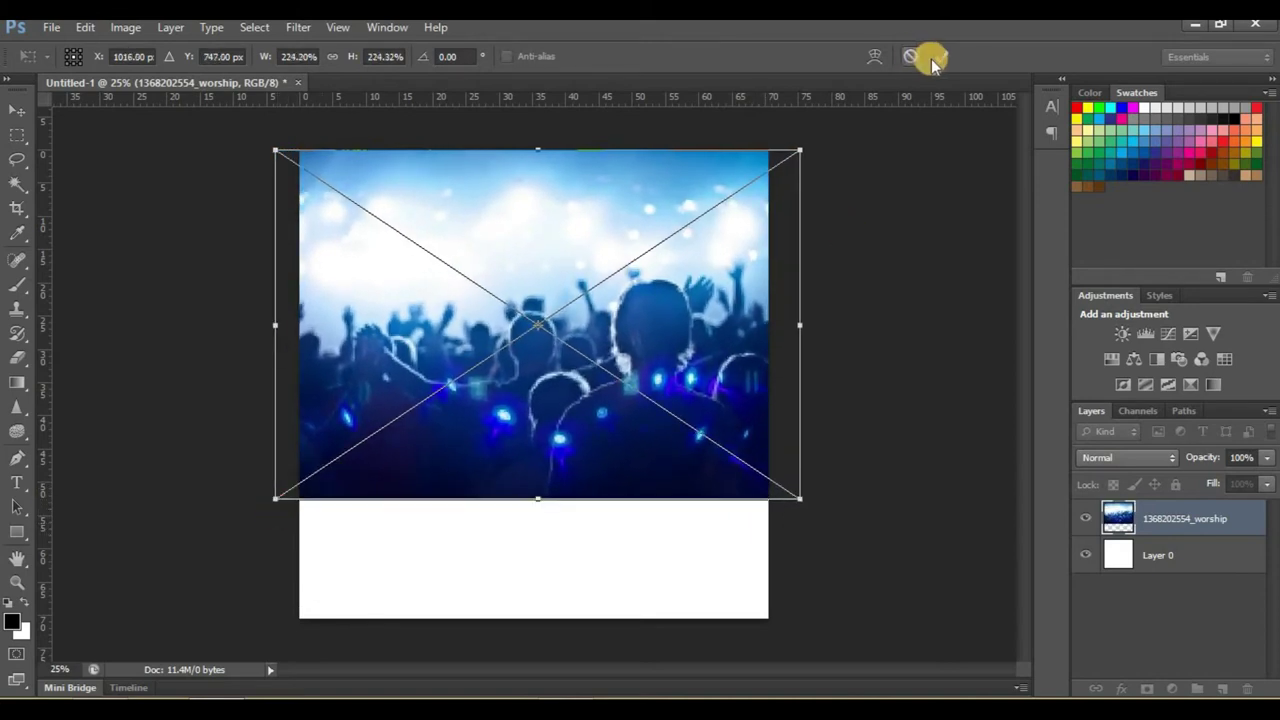
key("Return")
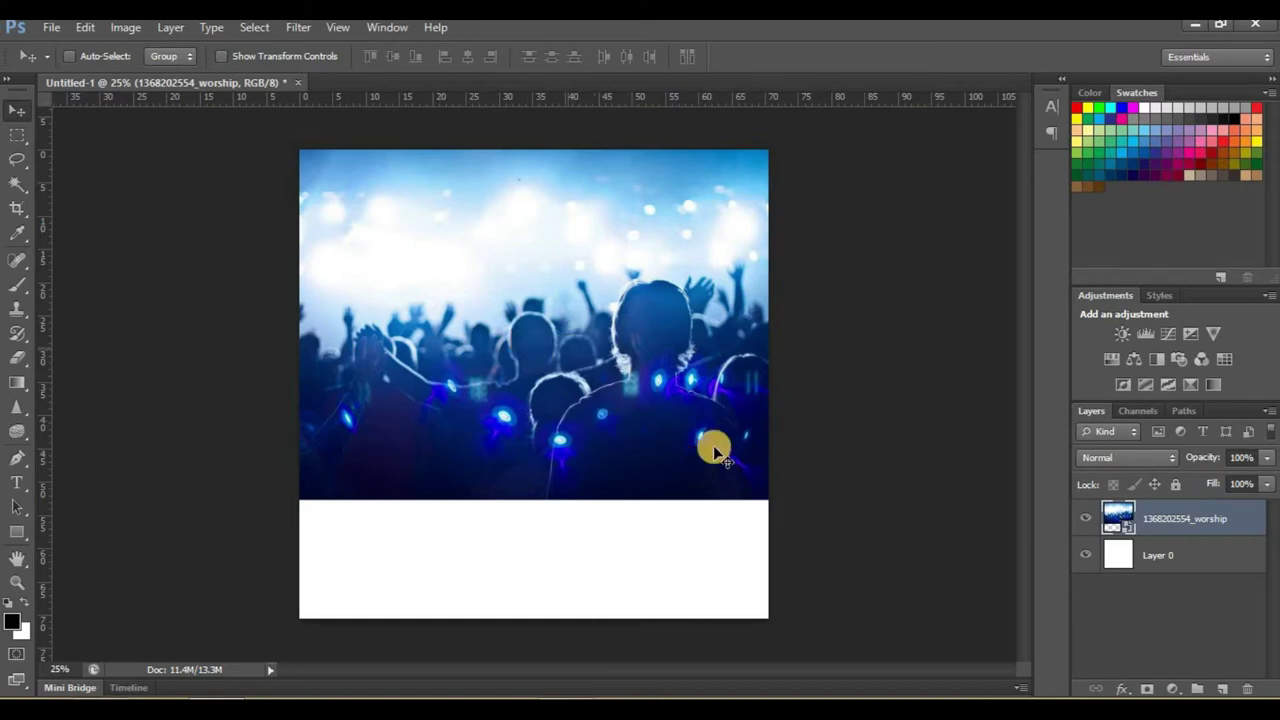
left_click(1150, 555)
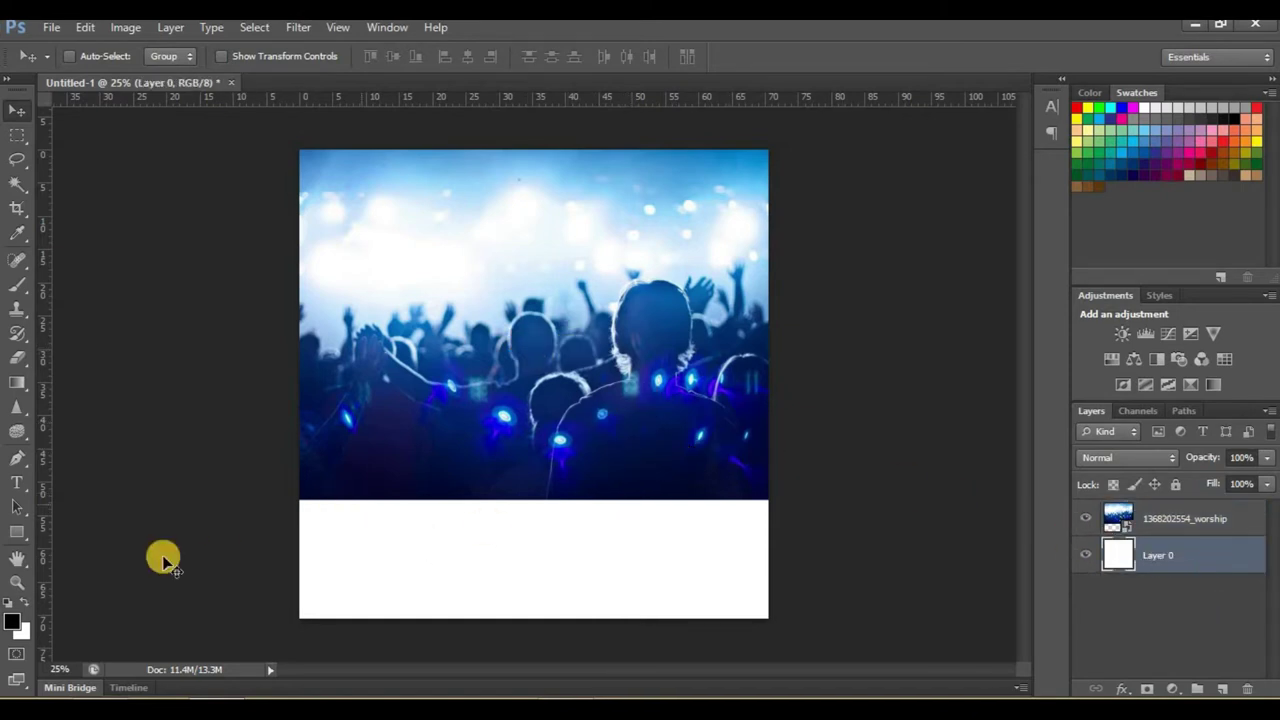
Draw a dark, stroke-less rectangle, Rectangle 1, over the crowd photo area below it
left_click(1220, 688)
left_click(17, 532)
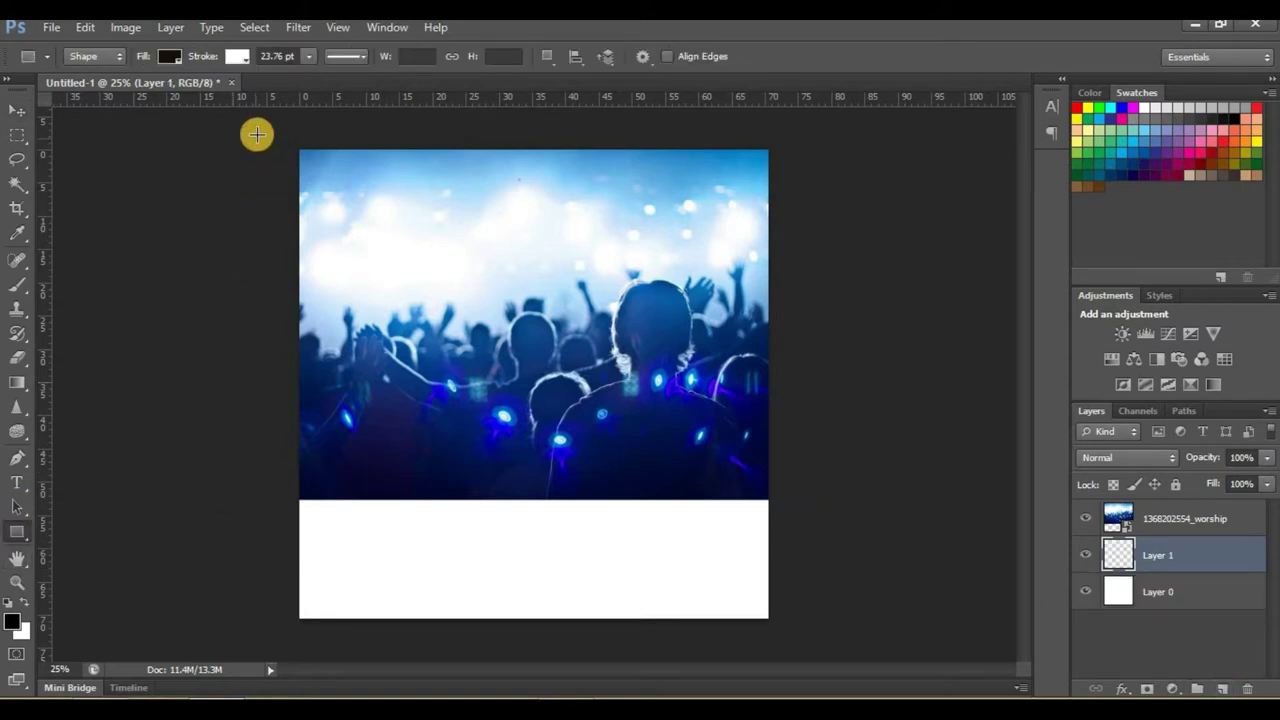
mouse_move(257, 136)
left_mouse_down()
mouse_move(673, 343)
mouse_move(864, 497)
left_mouse_up()
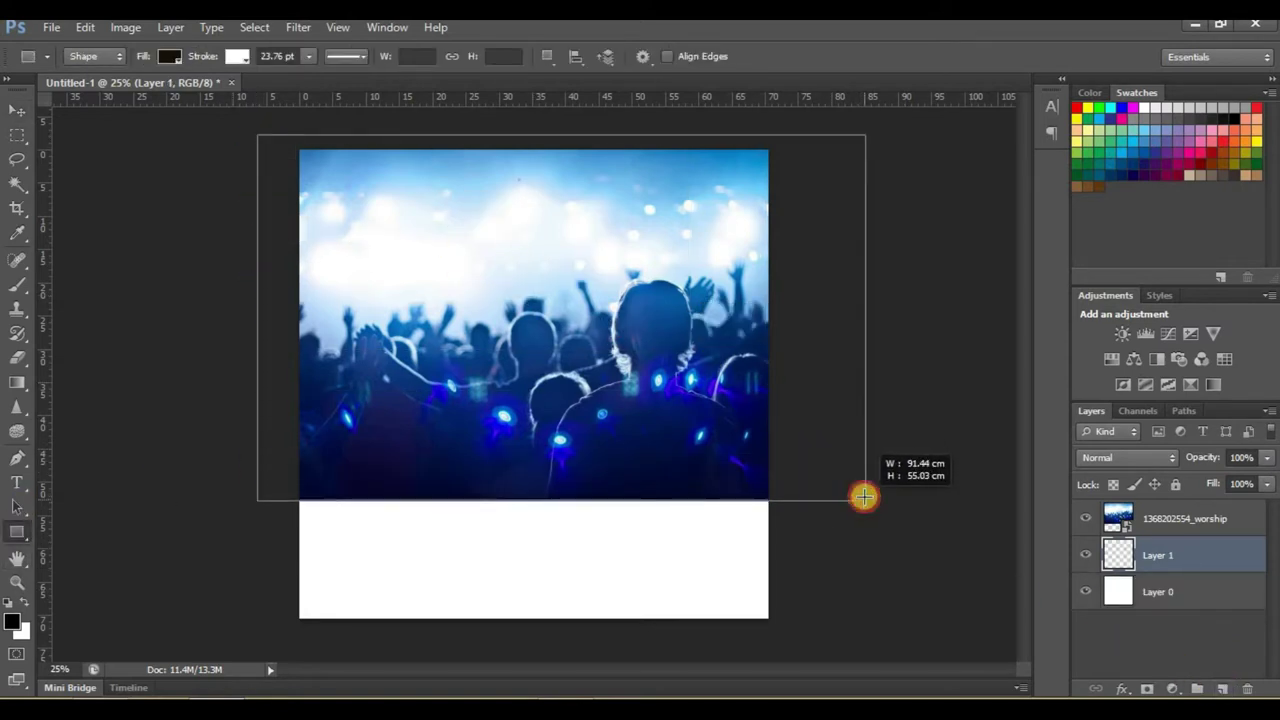
left_click_drag(864, 497, 864, 497)
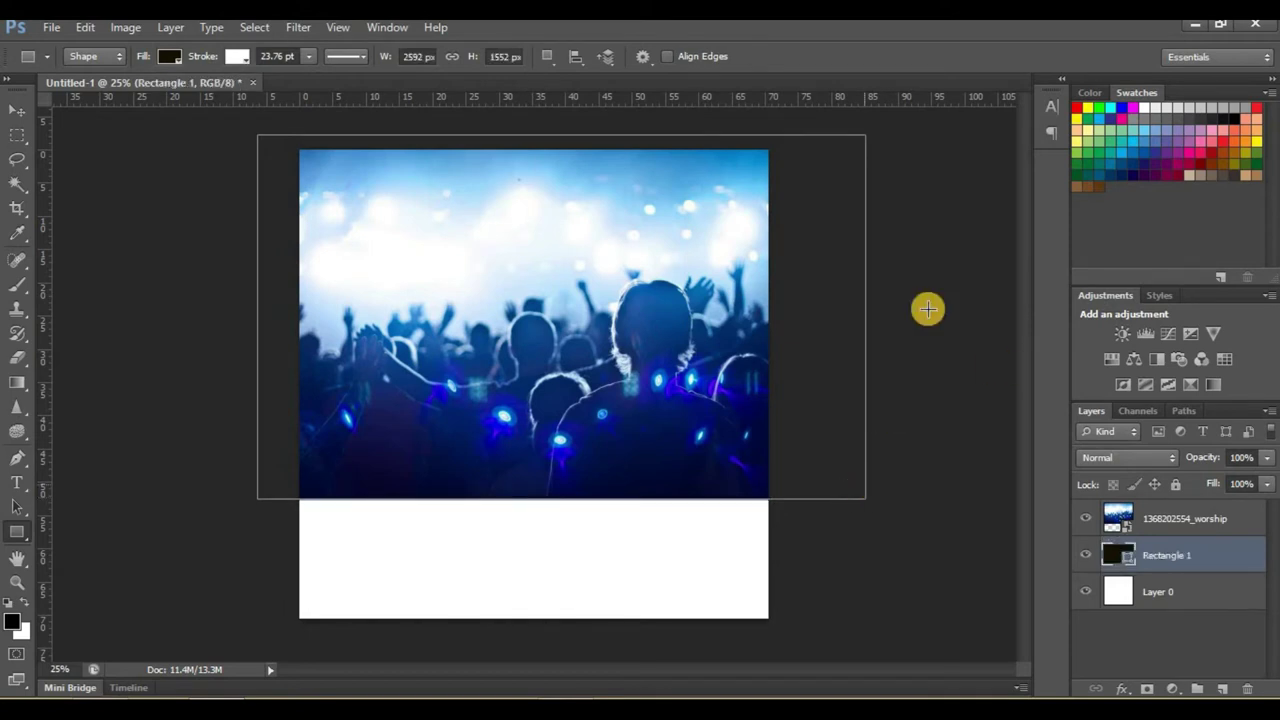
left_click(239, 59)
left_click(155, 95)
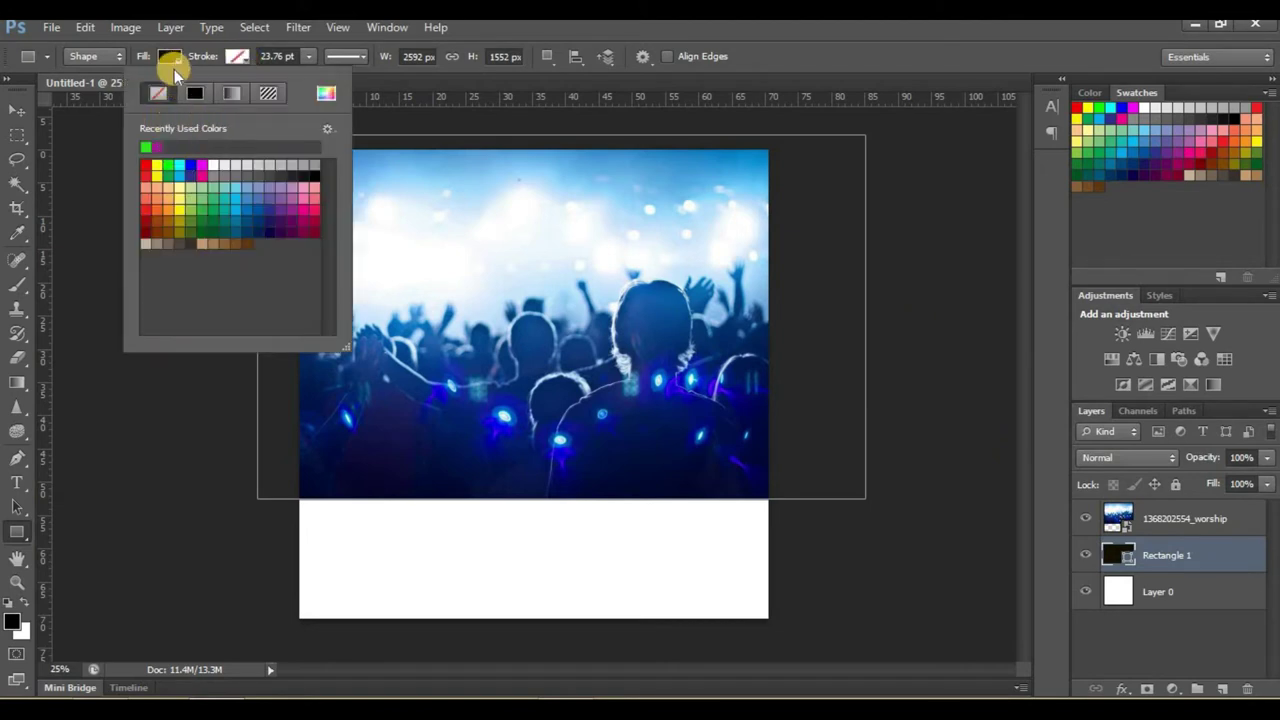
left_click(174, 58)
left_click(15, 108)
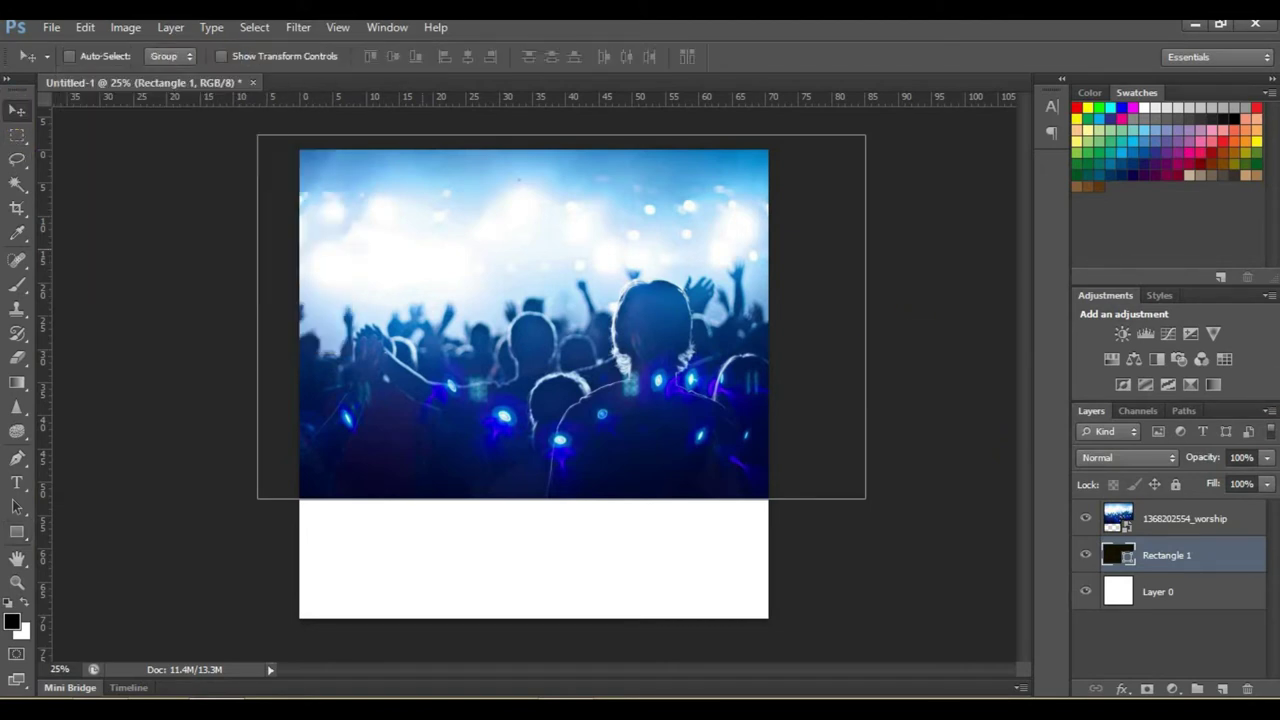
left_click(1122, 689)
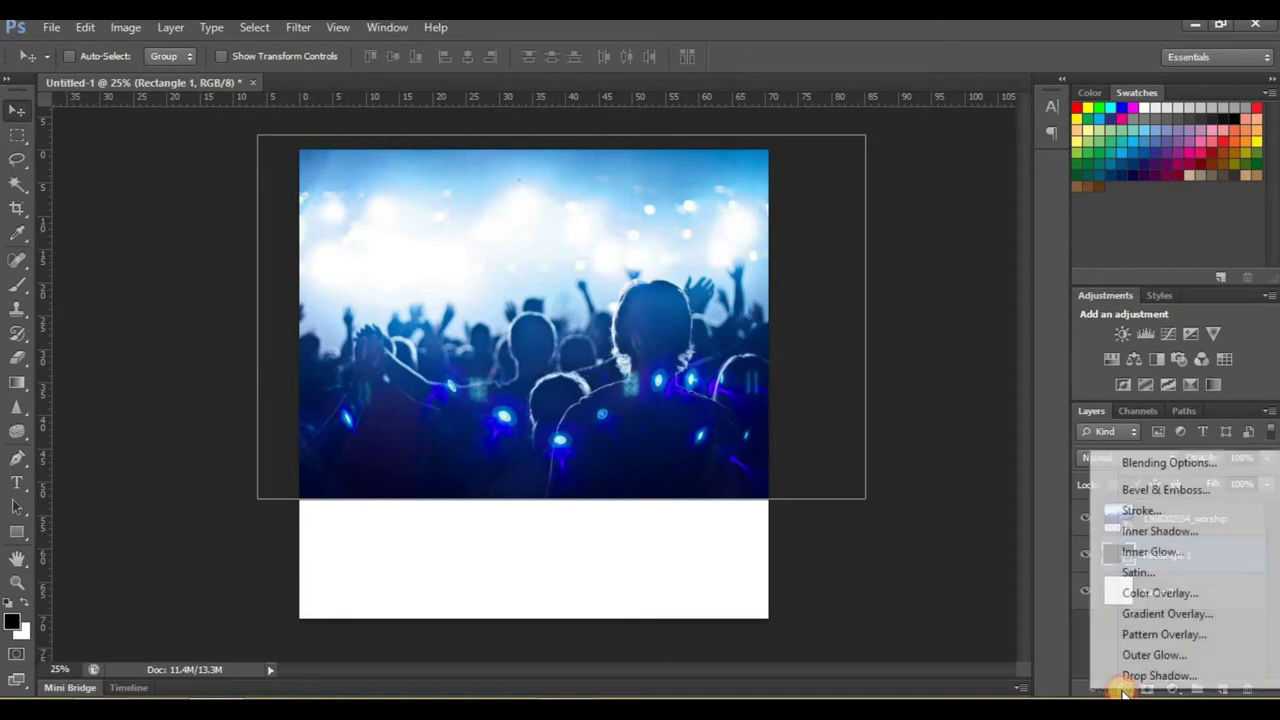
Try a Violet-Orange gradient overlay with a blue end colour, then cancel without applying it
left_click(1160, 614)
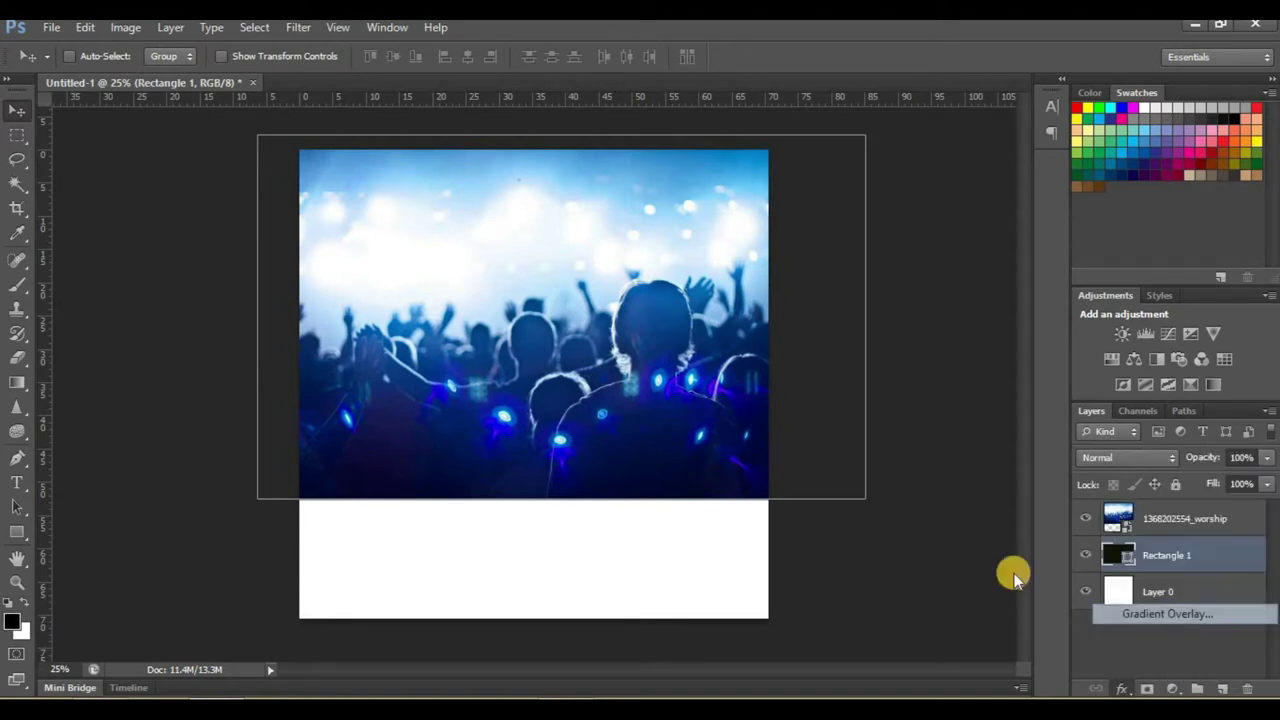
left_click(997, 160)
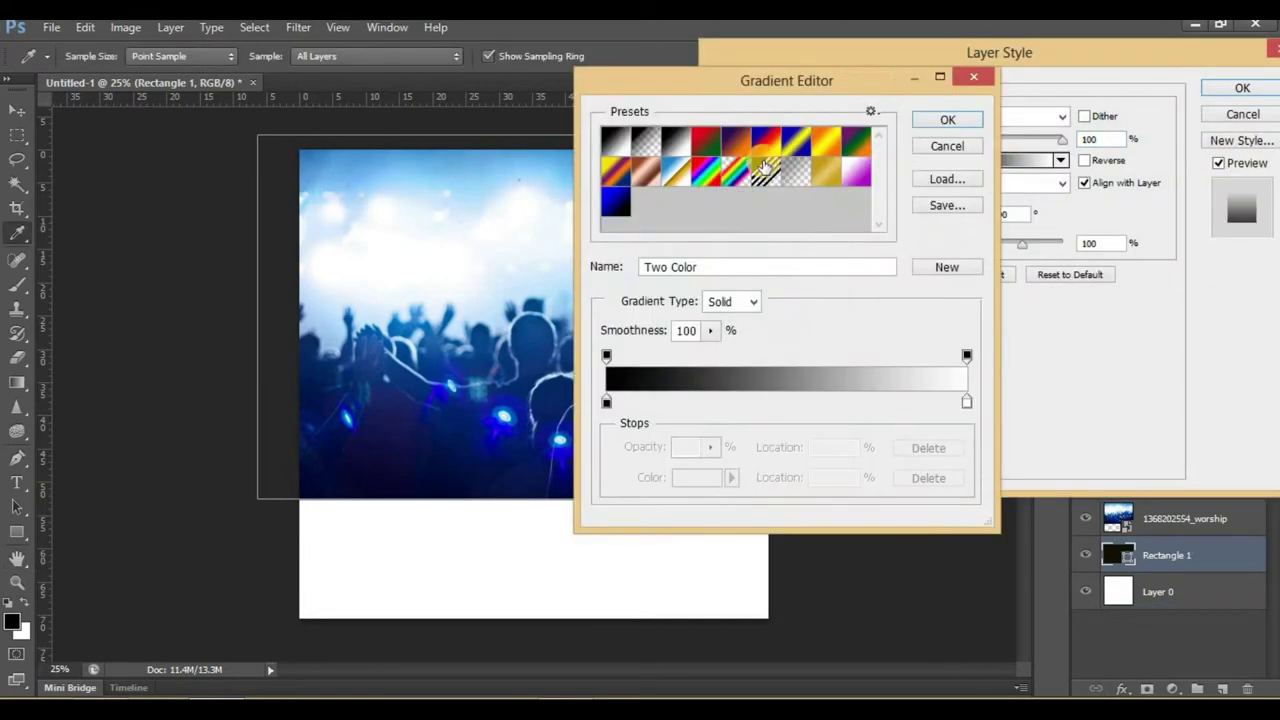
left_click(736, 148)
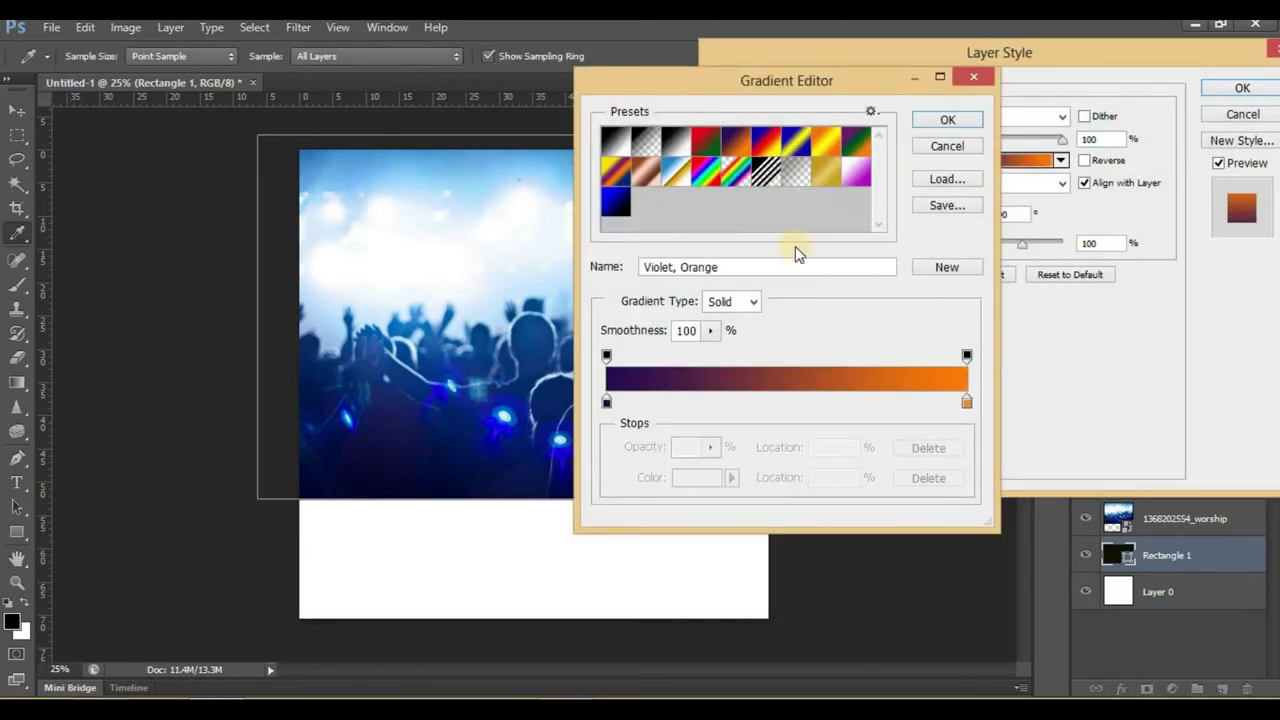
double_click(966, 401)
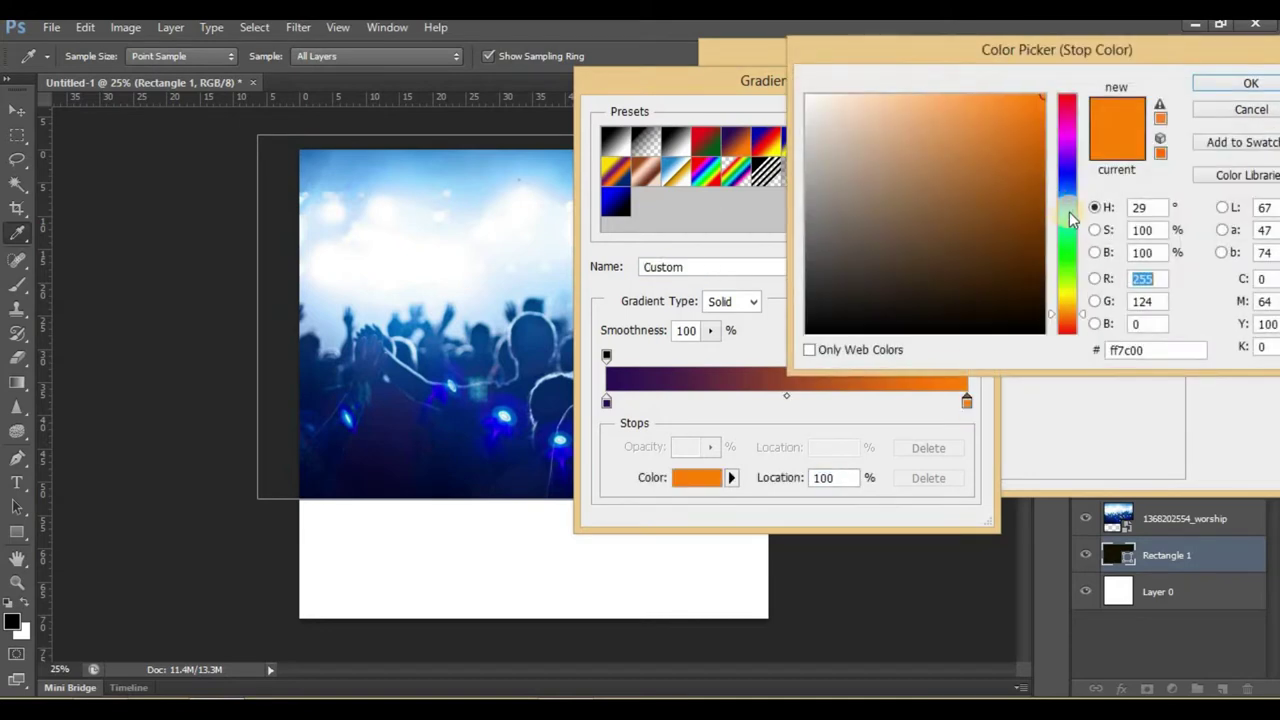
left_click_drag(1070, 218, 1070, 197)
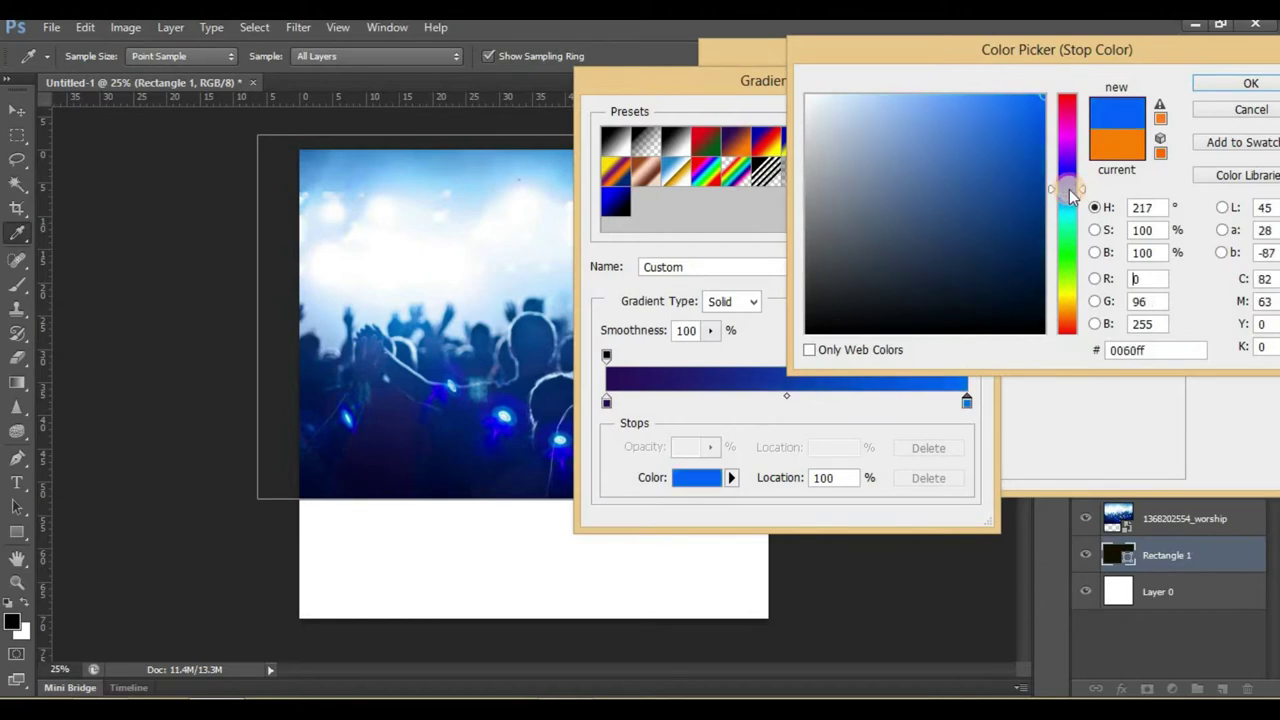
left_click_drag(1070, 195, 1070, 192)
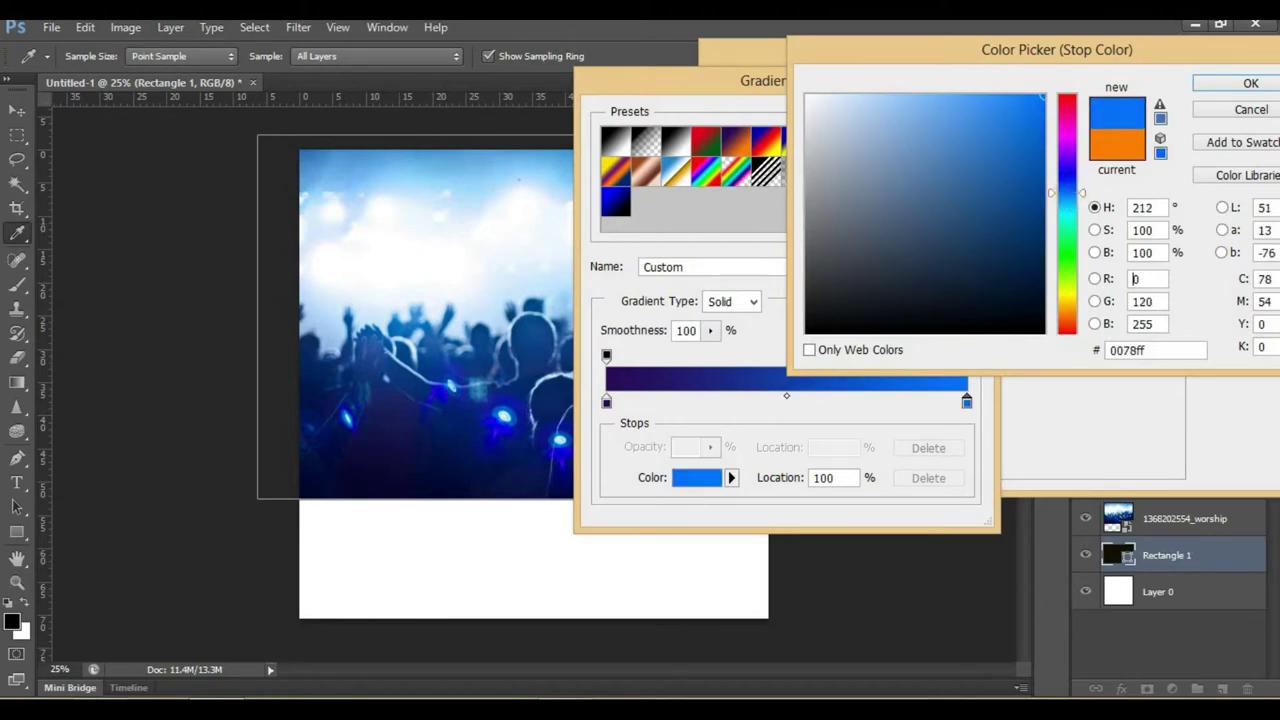
left_click(1250, 110)
left_click(945, 145)
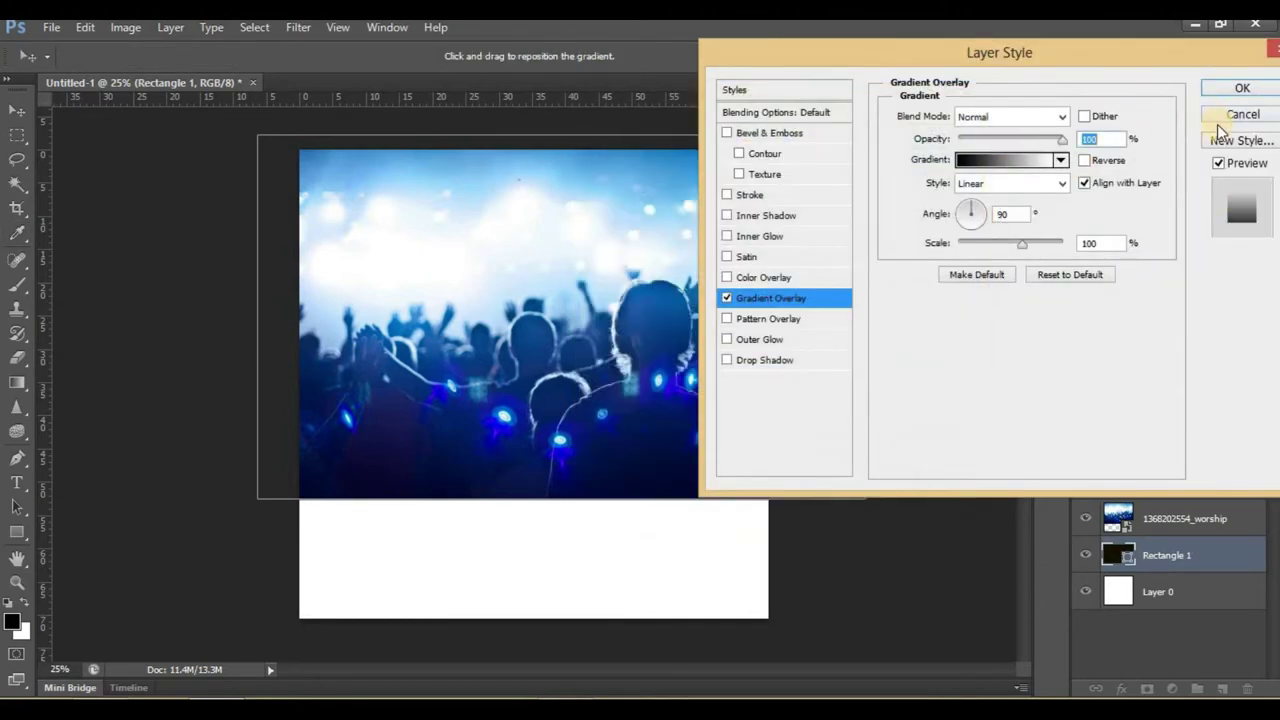
left_click(1218, 120)
Hide the crowd photo and begin a gradient overlay on Rectangle 1 with a dark navy right stop
left_click(1086, 518)
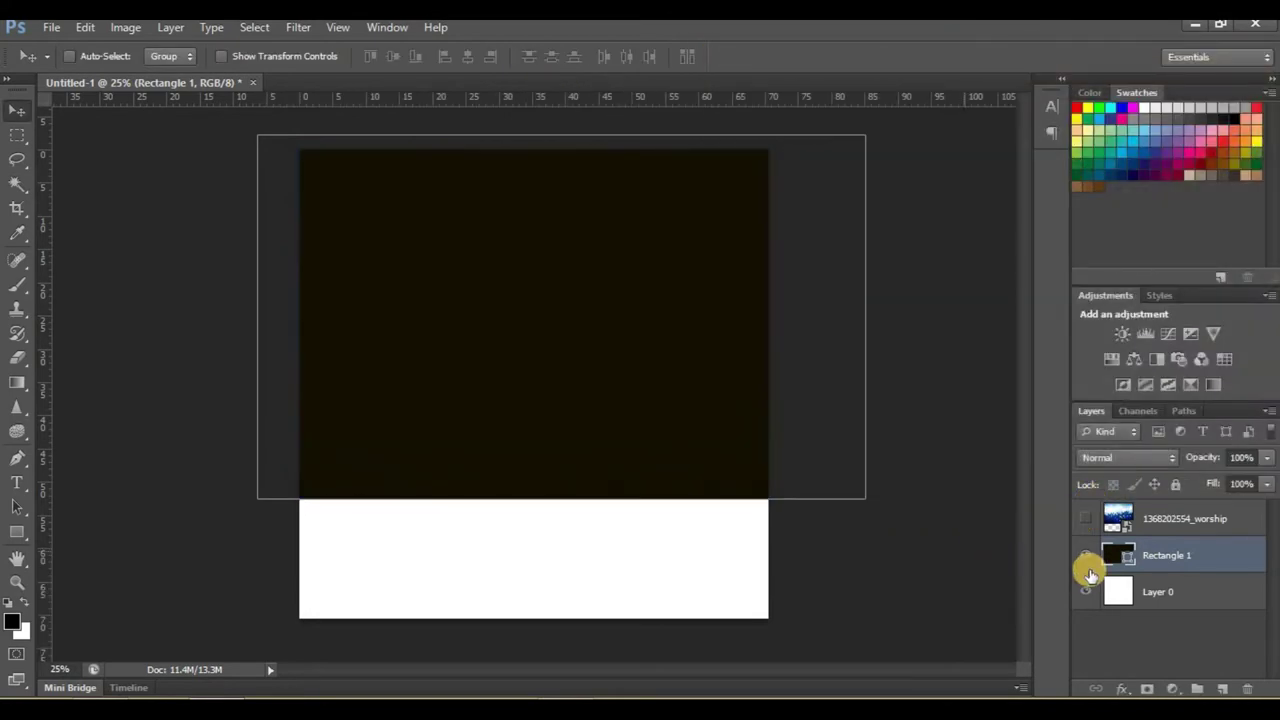
left_click(1122, 690)
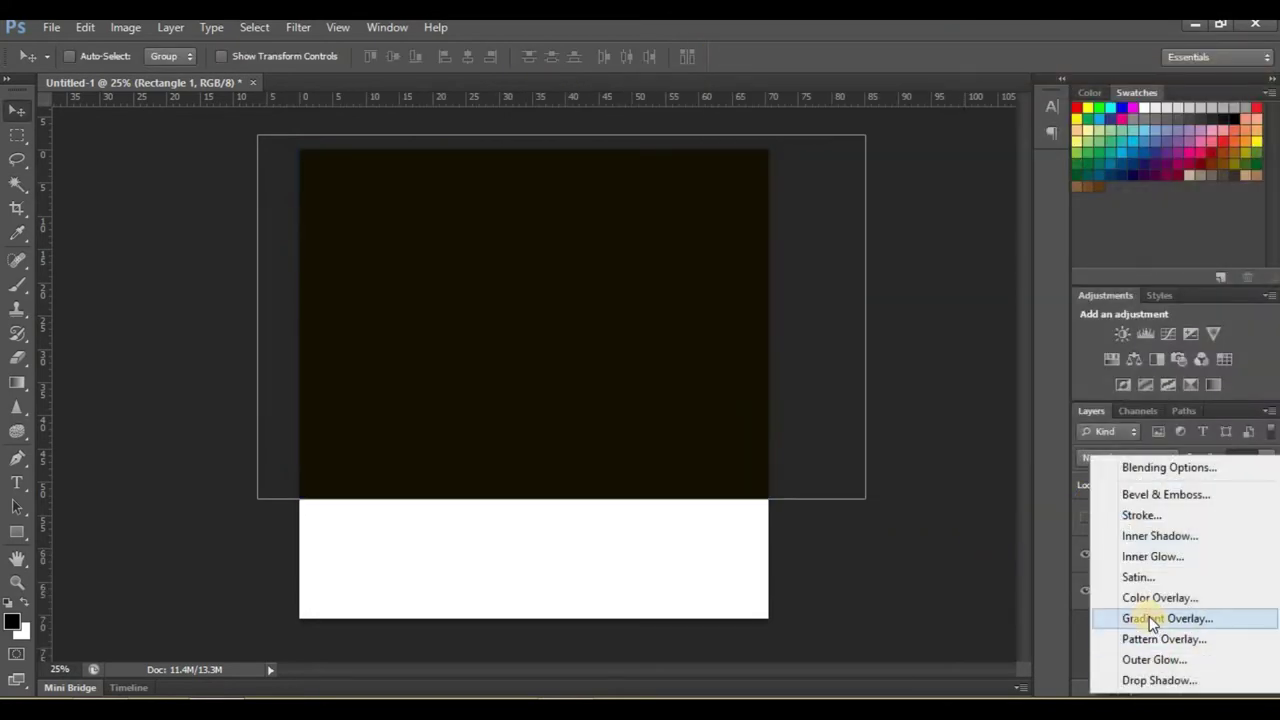
left_click(1150, 615)
left_click(972, 163)
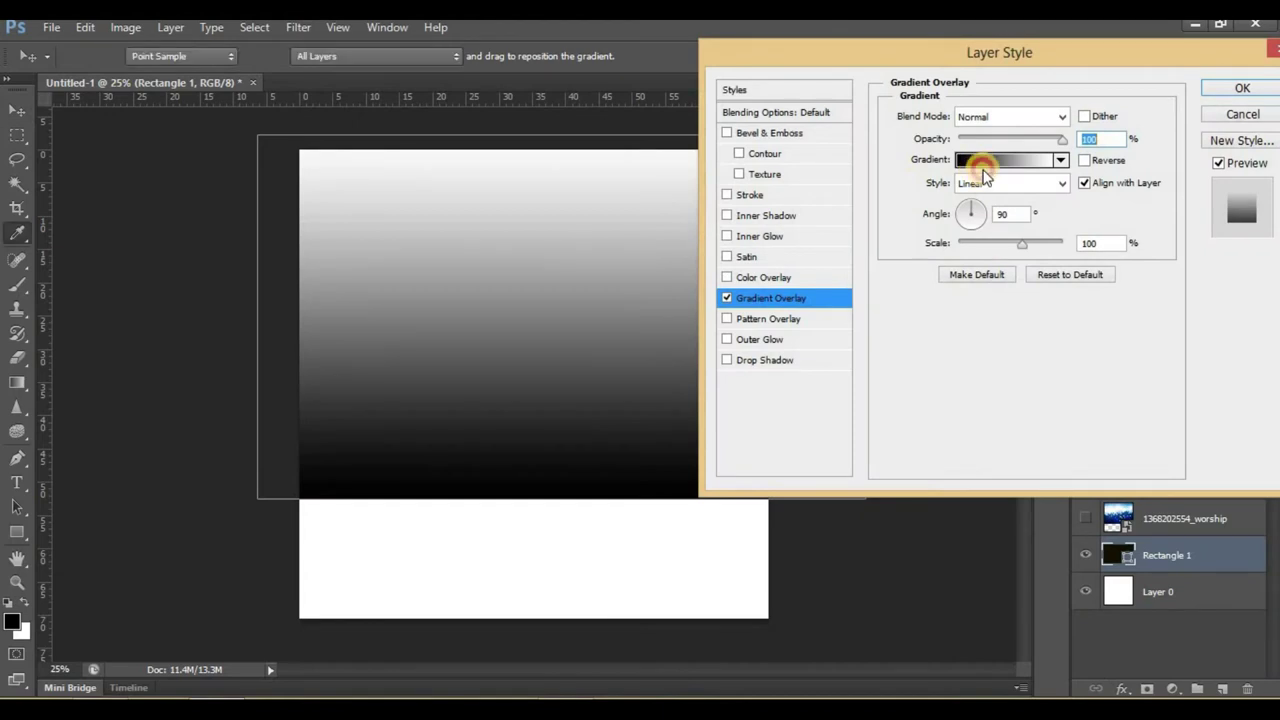
left_click(966, 403)
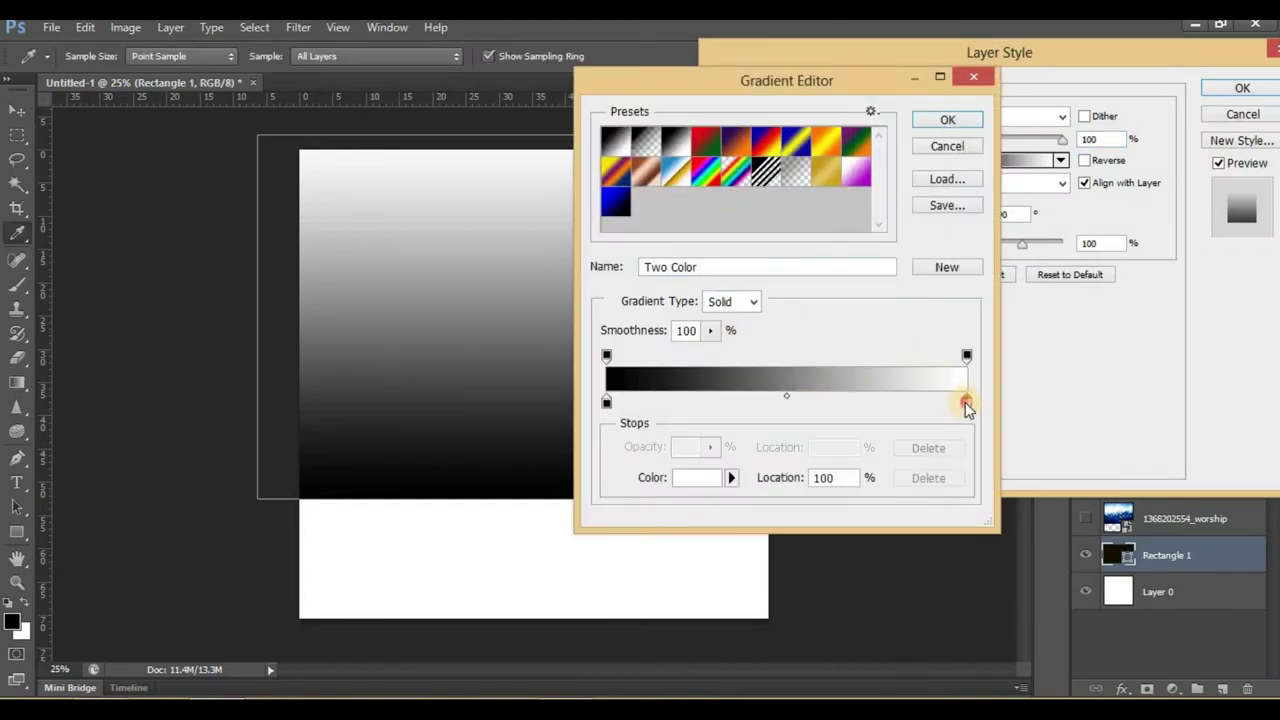
double_click(966, 403)
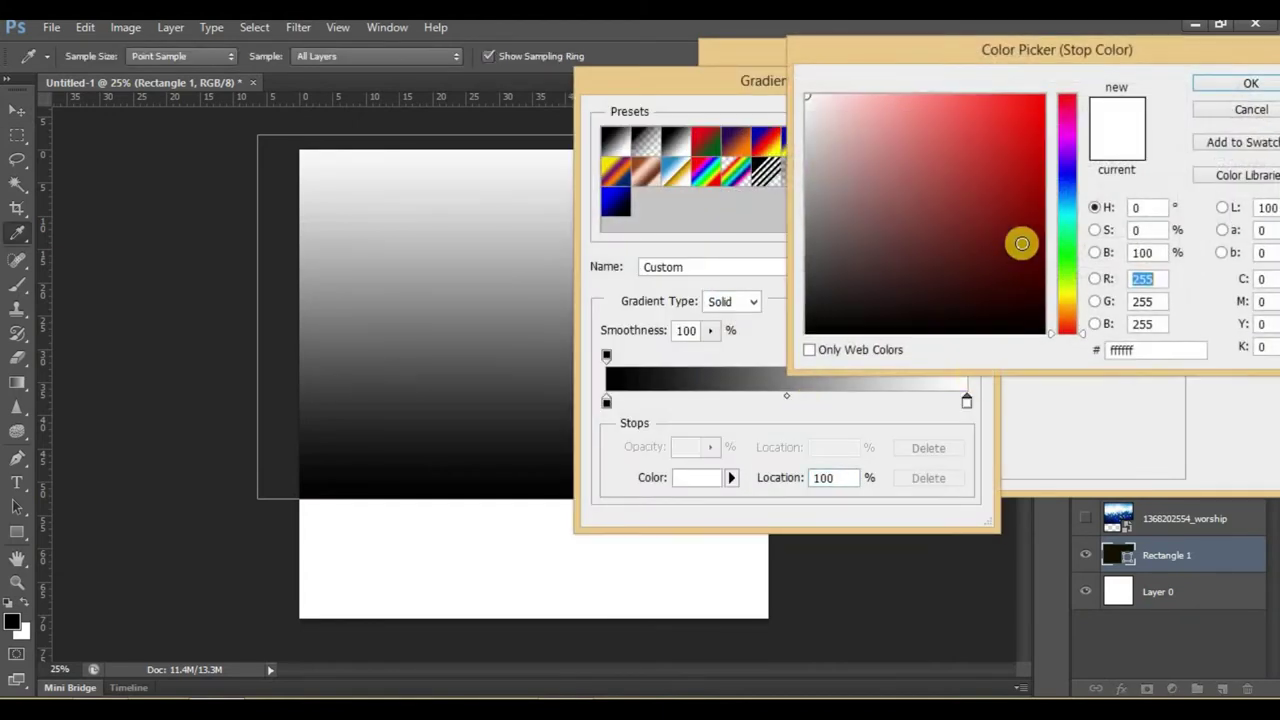
left_click(1063, 182)
left_click_drag(1040, 197, 1012, 235)
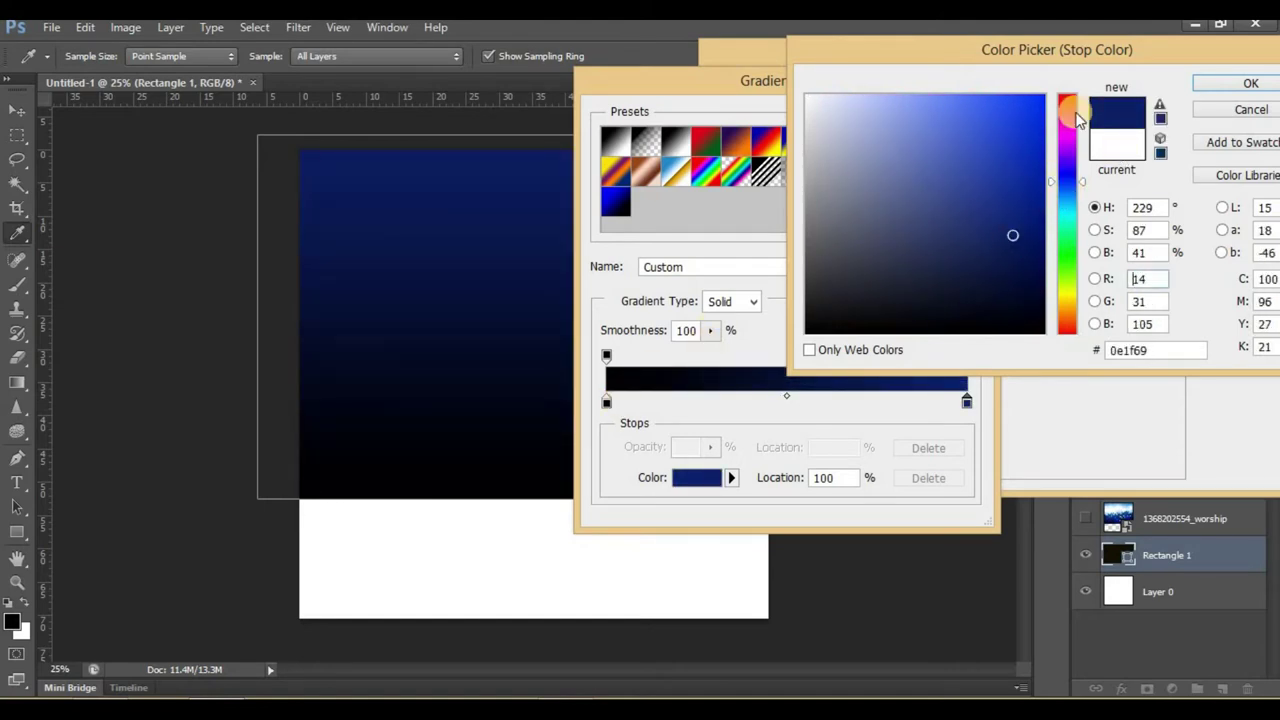
left_click(1193, 88)
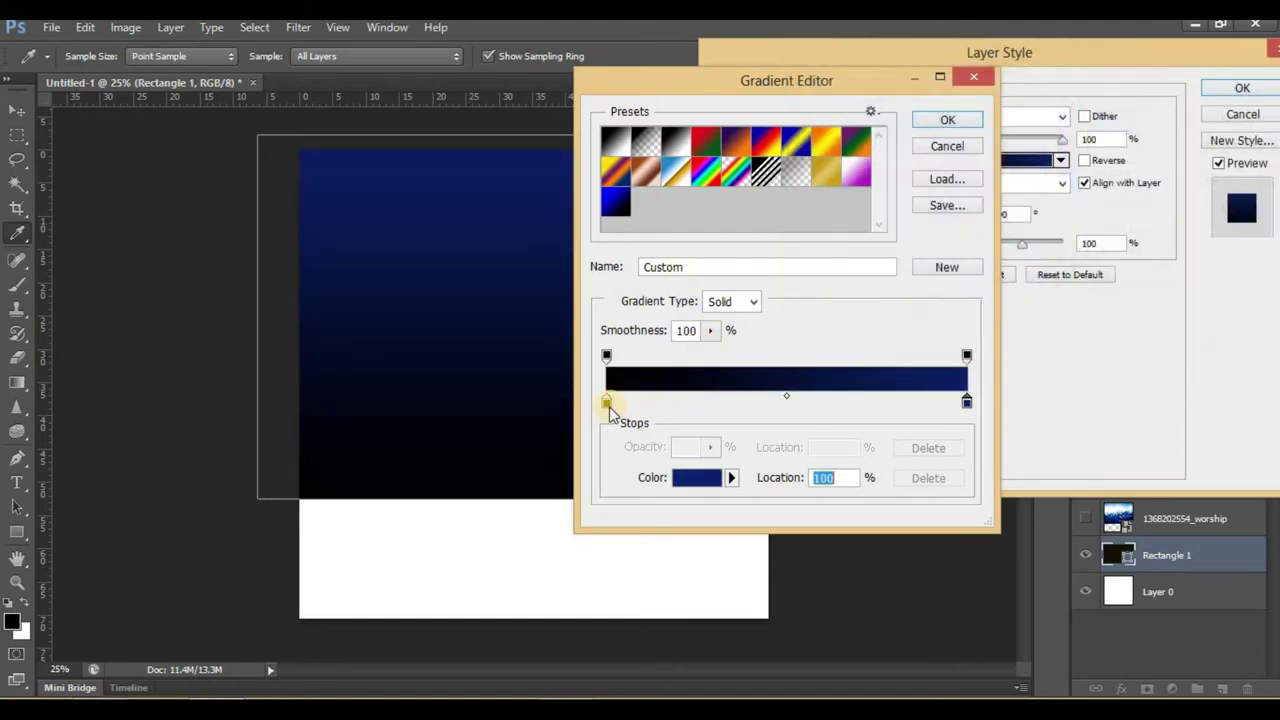
Make the left gradient stop a light bright blue, moved inward to about 15%
double_click(605, 402)
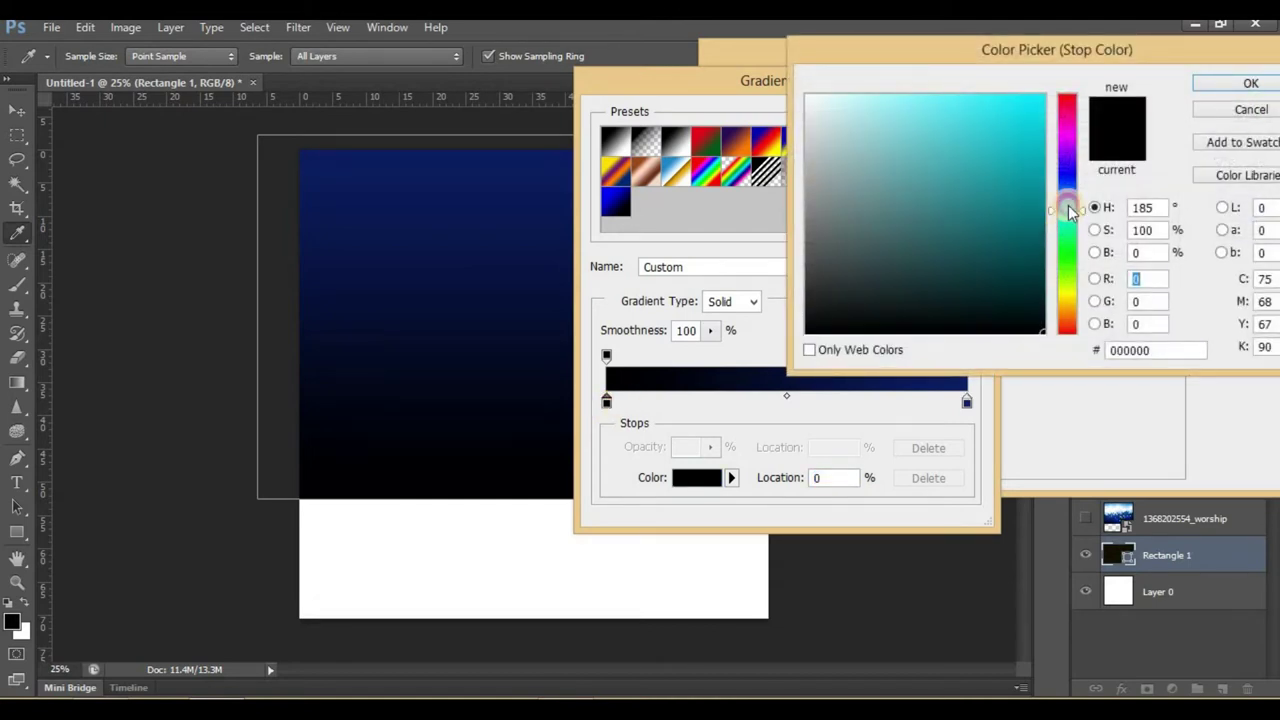
left_click(1068, 205)
left_click_drag(1070, 207, 1072, 202)
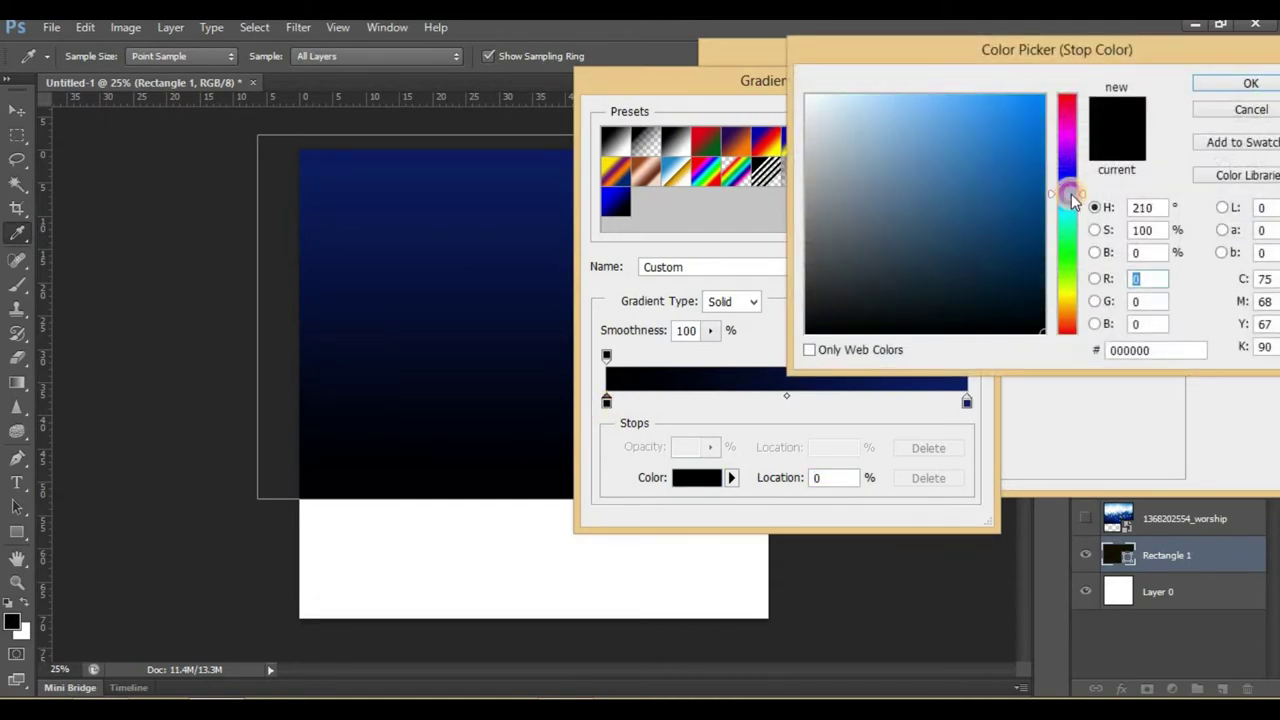
left_click_drag(1029, 163, 1027, 168)
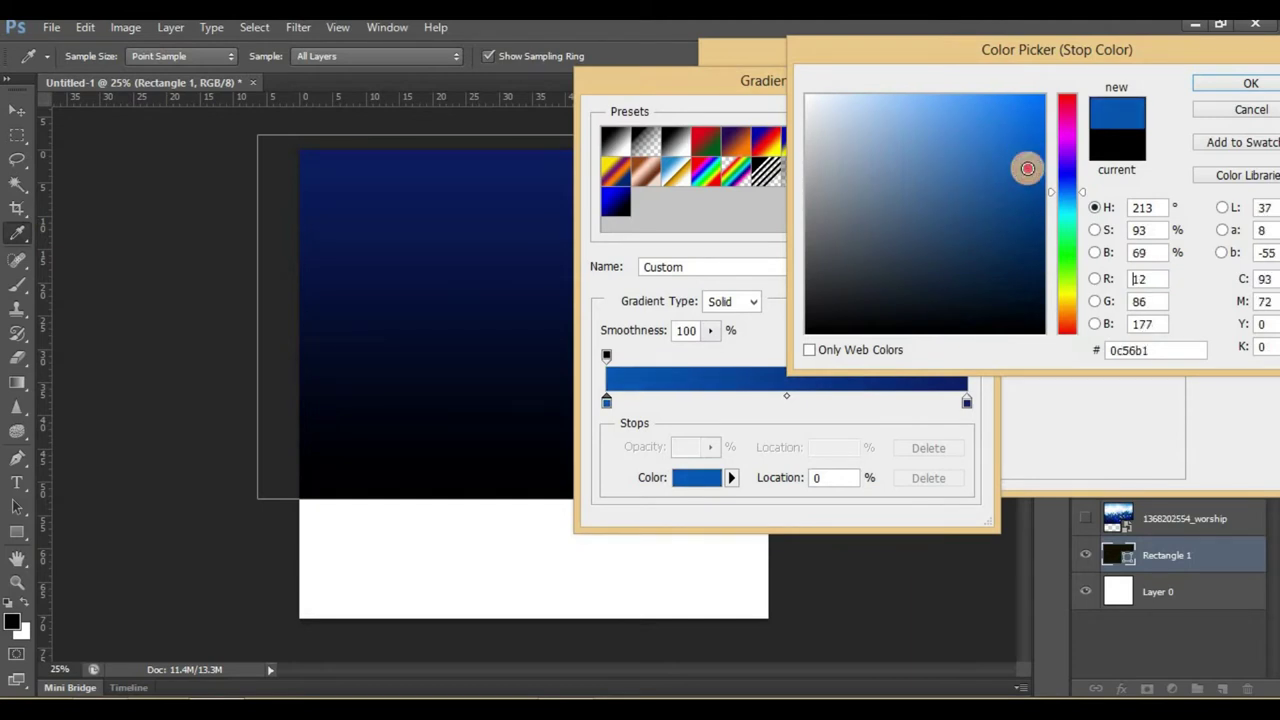
left_click_drag(1027, 168, 1020, 179)
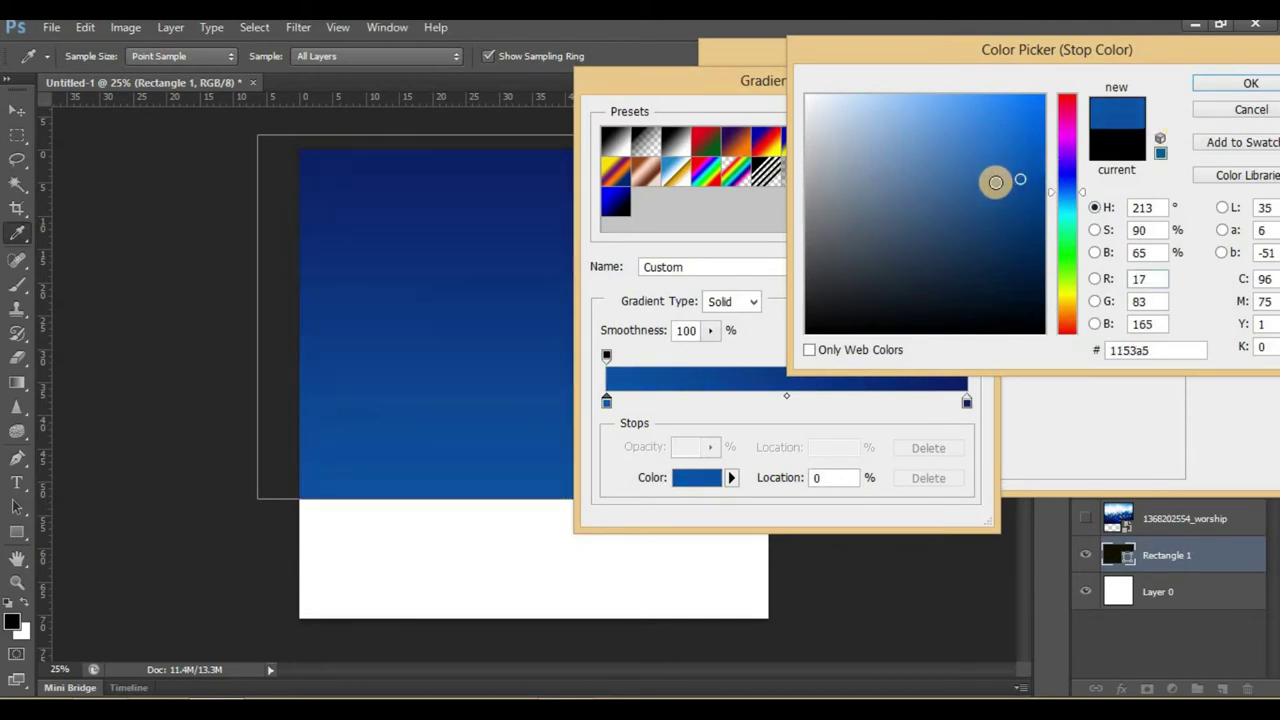
left_click_drag(1017, 134, 1022, 131)
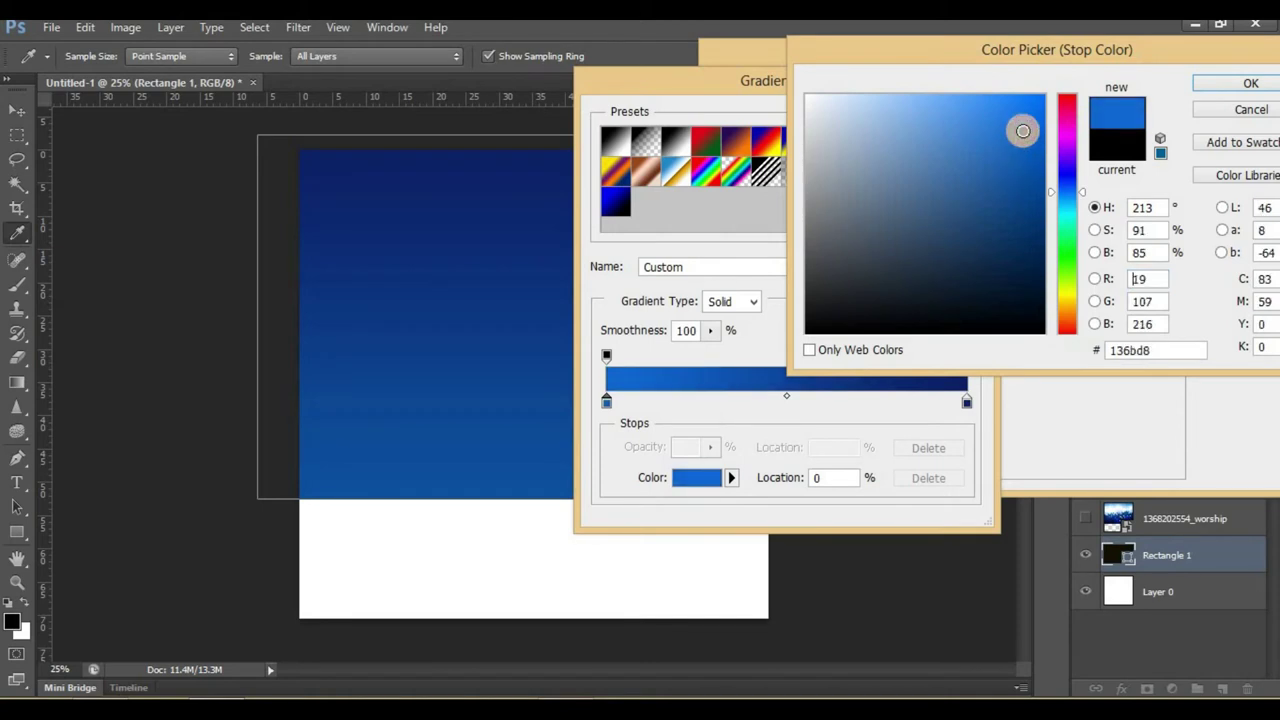
left_click(1215, 86)
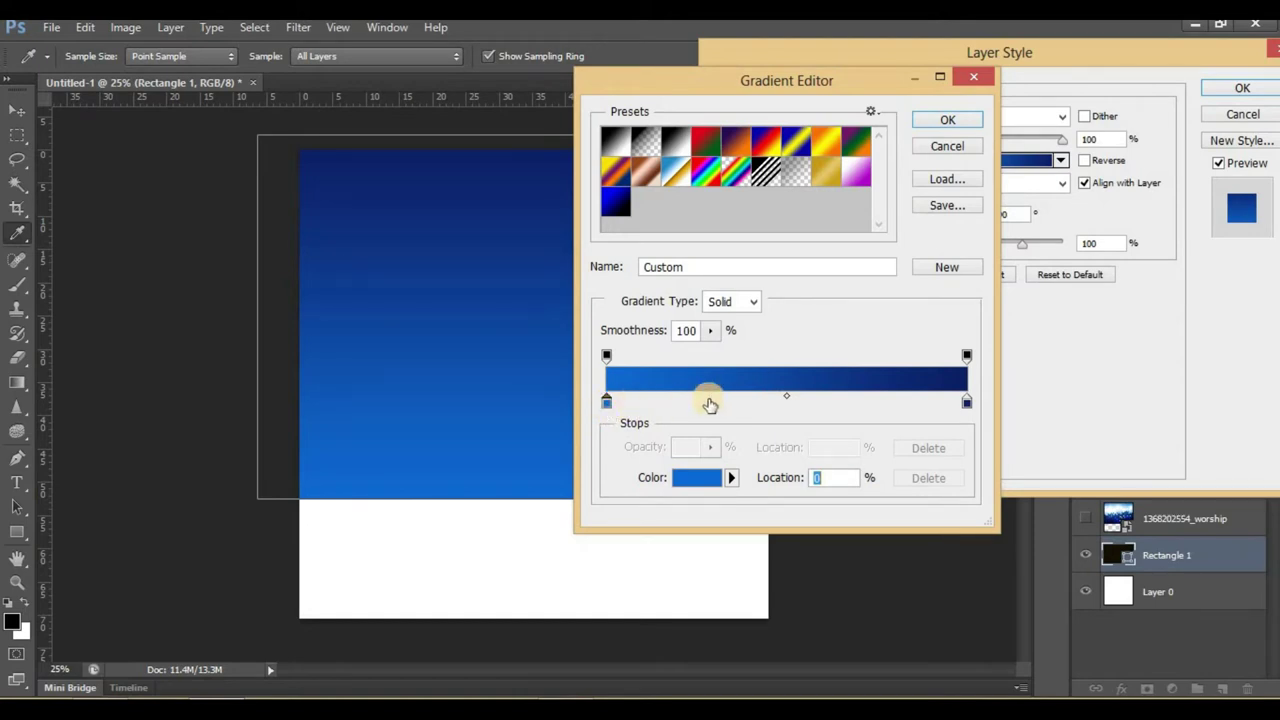
left_click_drag(638, 408, 667, 403)
double_click(668, 403)
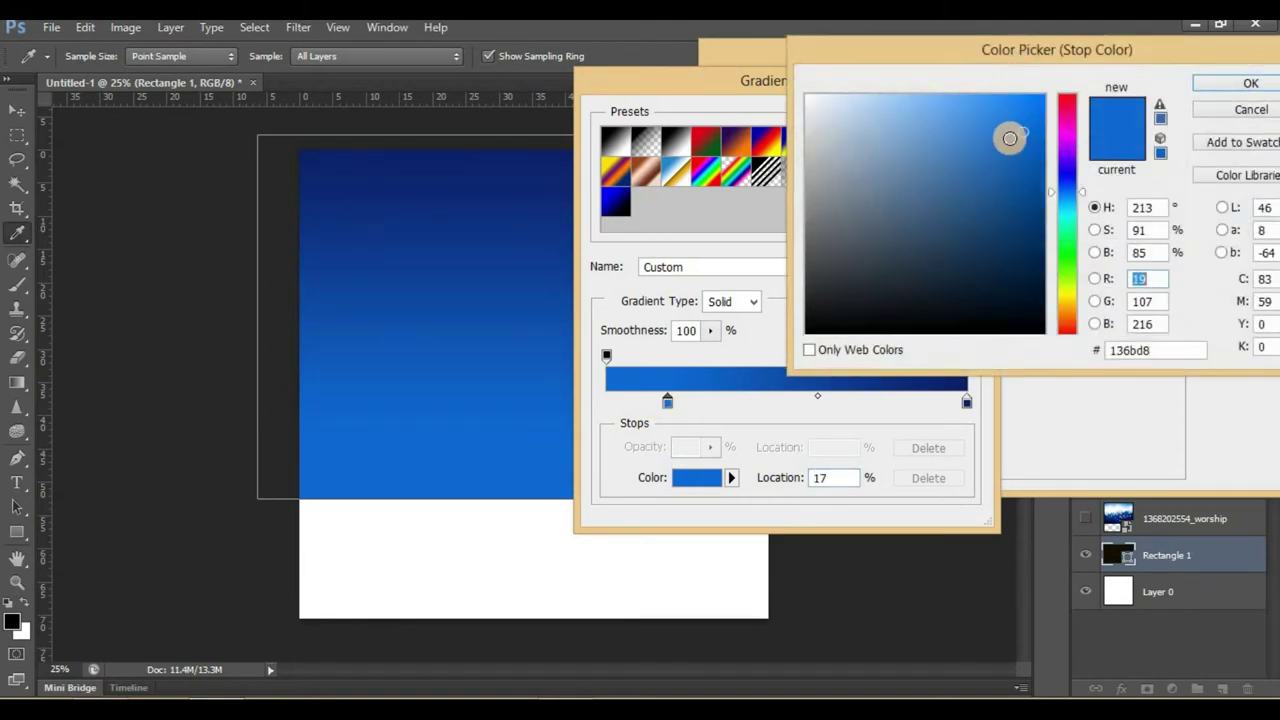
left_click_drag(1065, 200, 1063, 199)
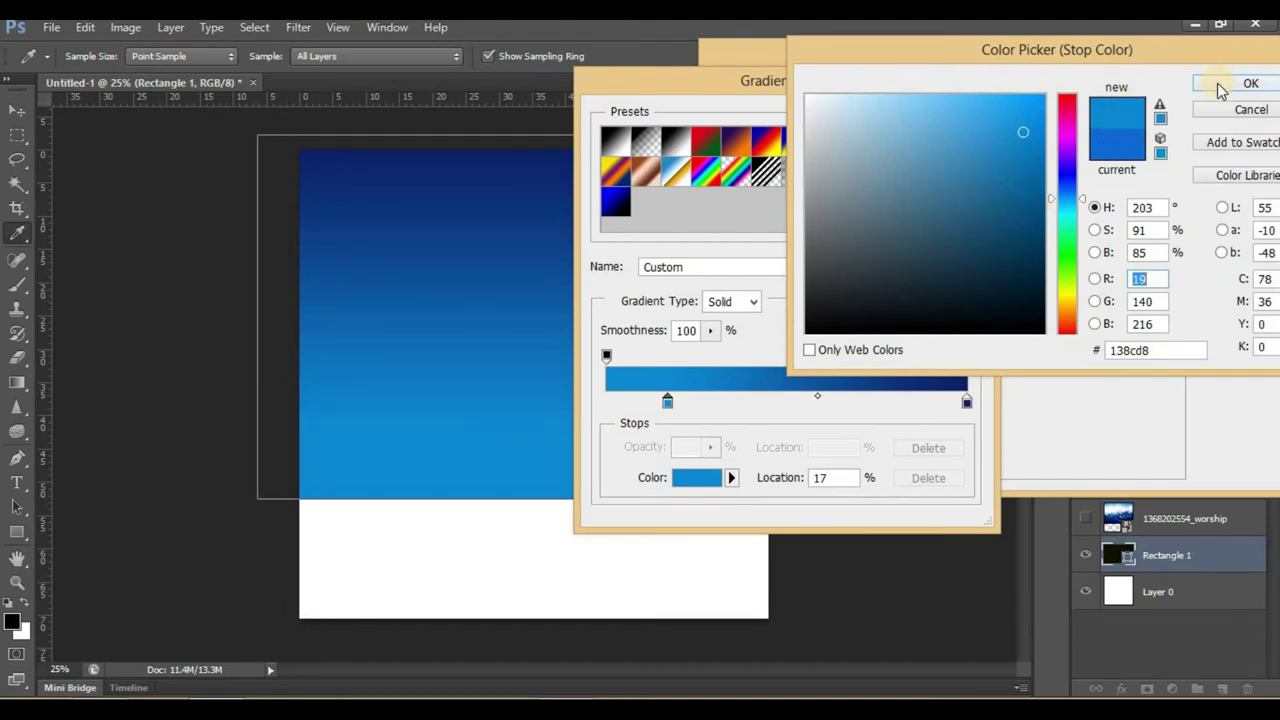
left_click(1009, 151)
key("Return")
key("Return")
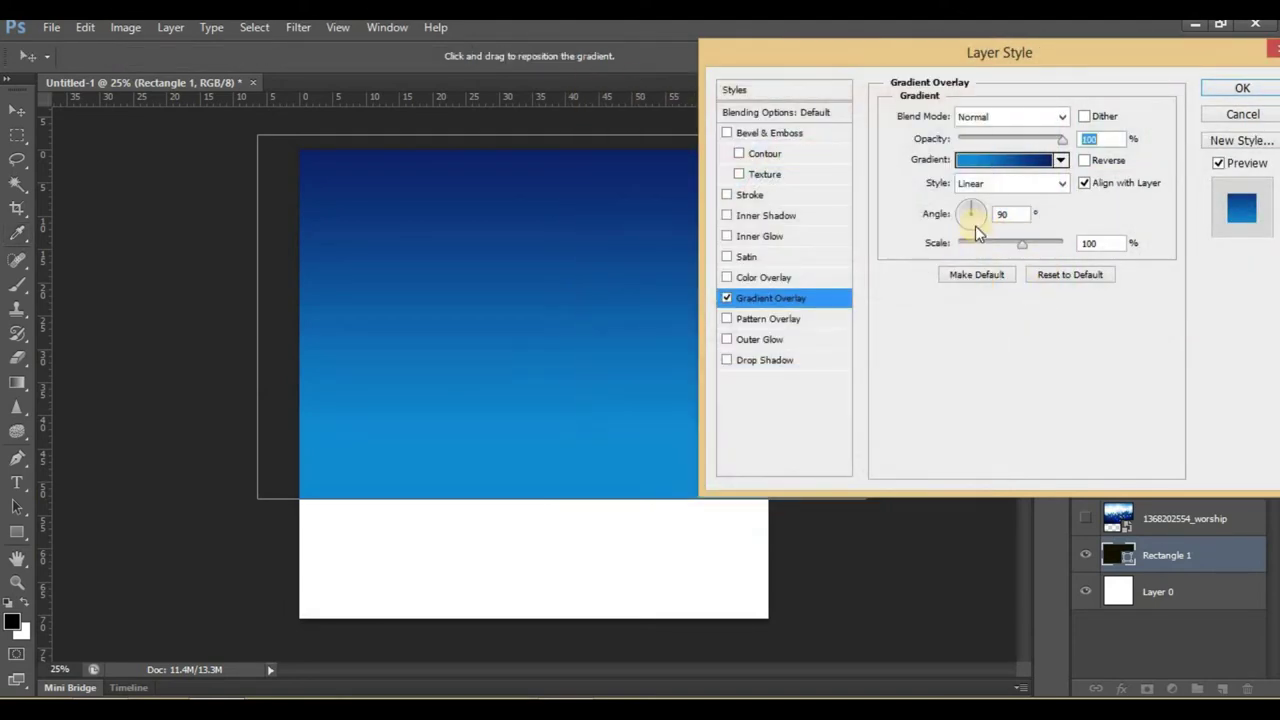
Set the gradient to Radial, position the glow upper centre, scale 92%, and apply it
left_click(988, 184)
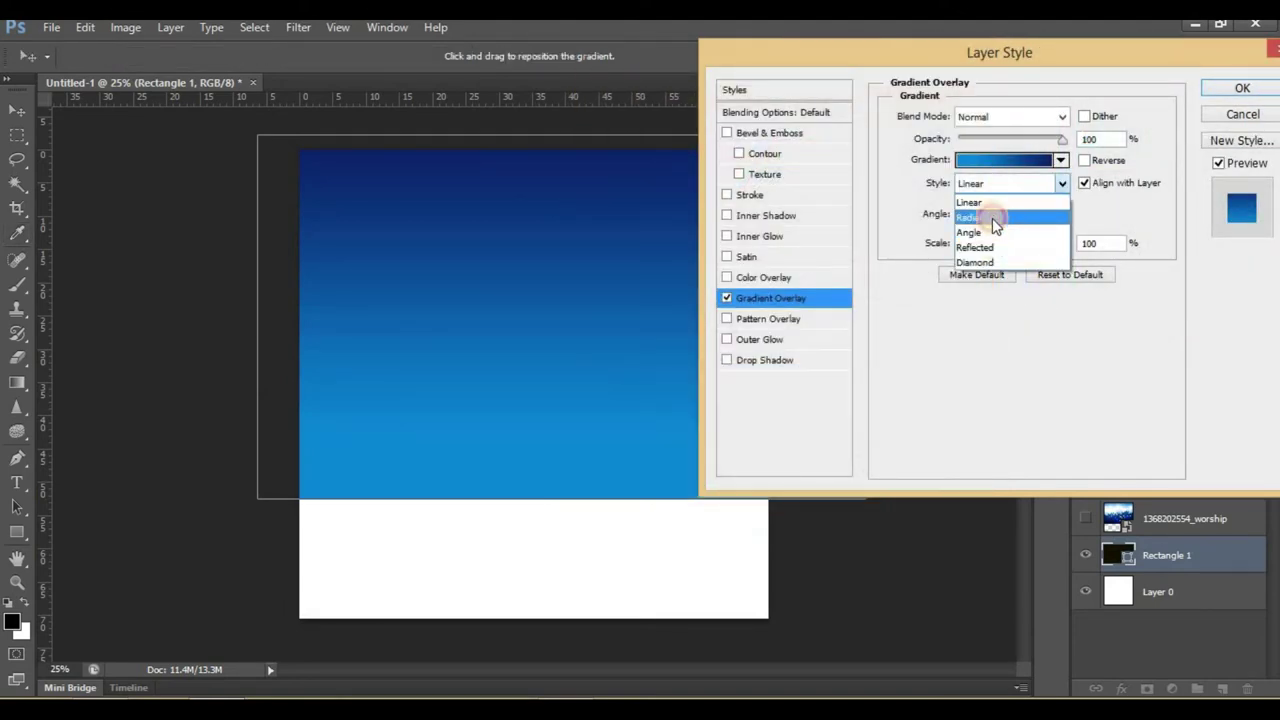
left_click(993, 217)
mouse_move(663, 294)
left_mouse_down()
mouse_move(540, 335)
mouse_move(532, 292)
mouse_move(509, 266)
mouse_move(526, 268)
mouse_move(535, 225)
left_mouse_up()
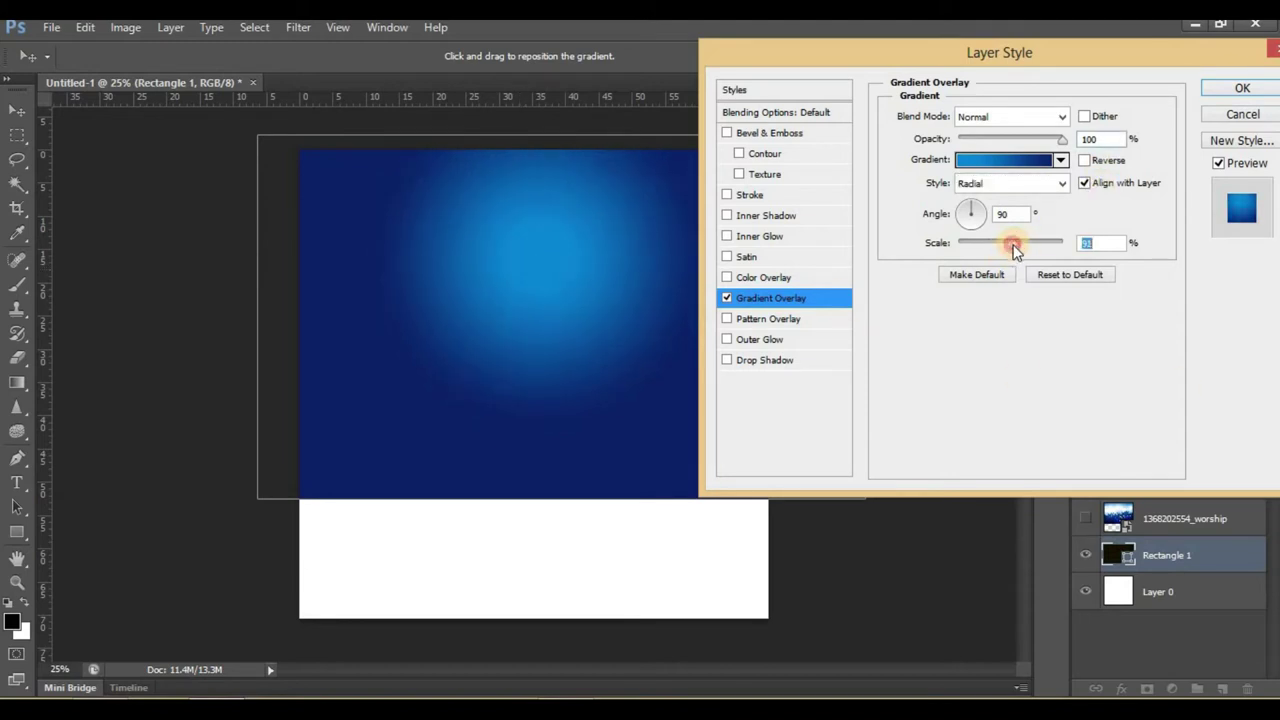
left_click_drag(1018, 251, 1020, 250)
left_click(1221, 90)
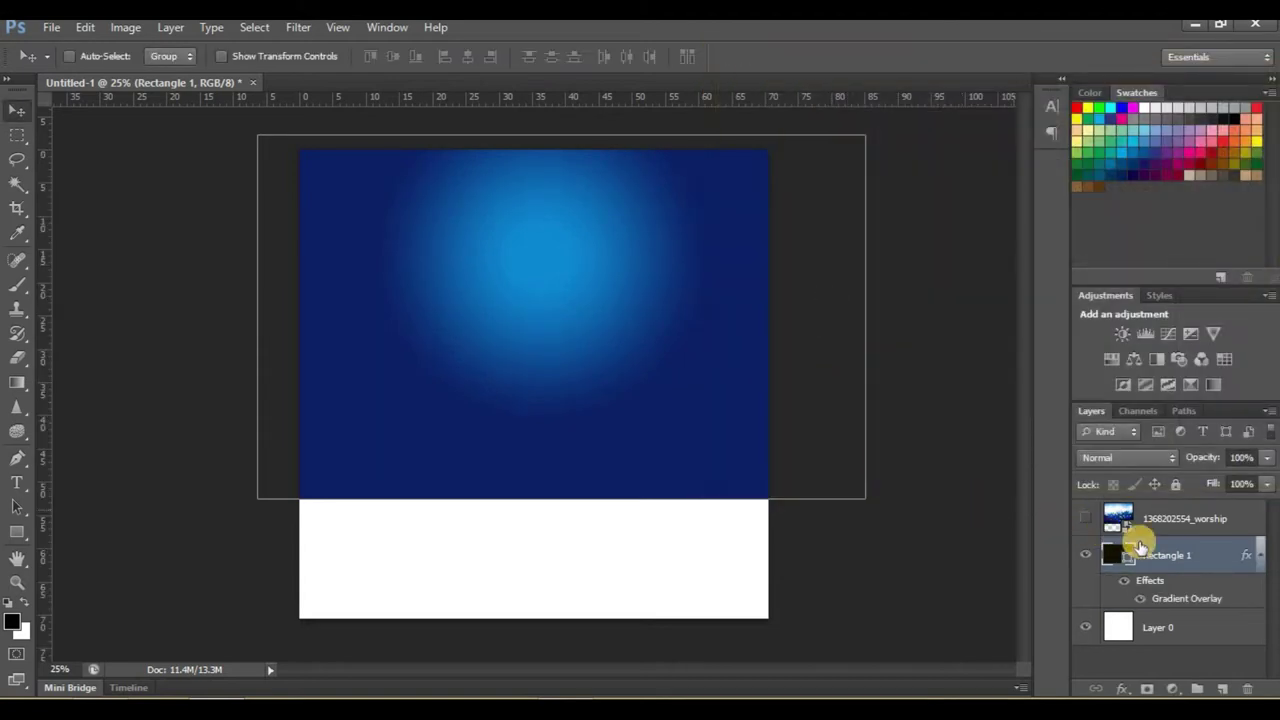
Show the crowd photo and set its blend mode to Overlay
left_click(1085, 518)
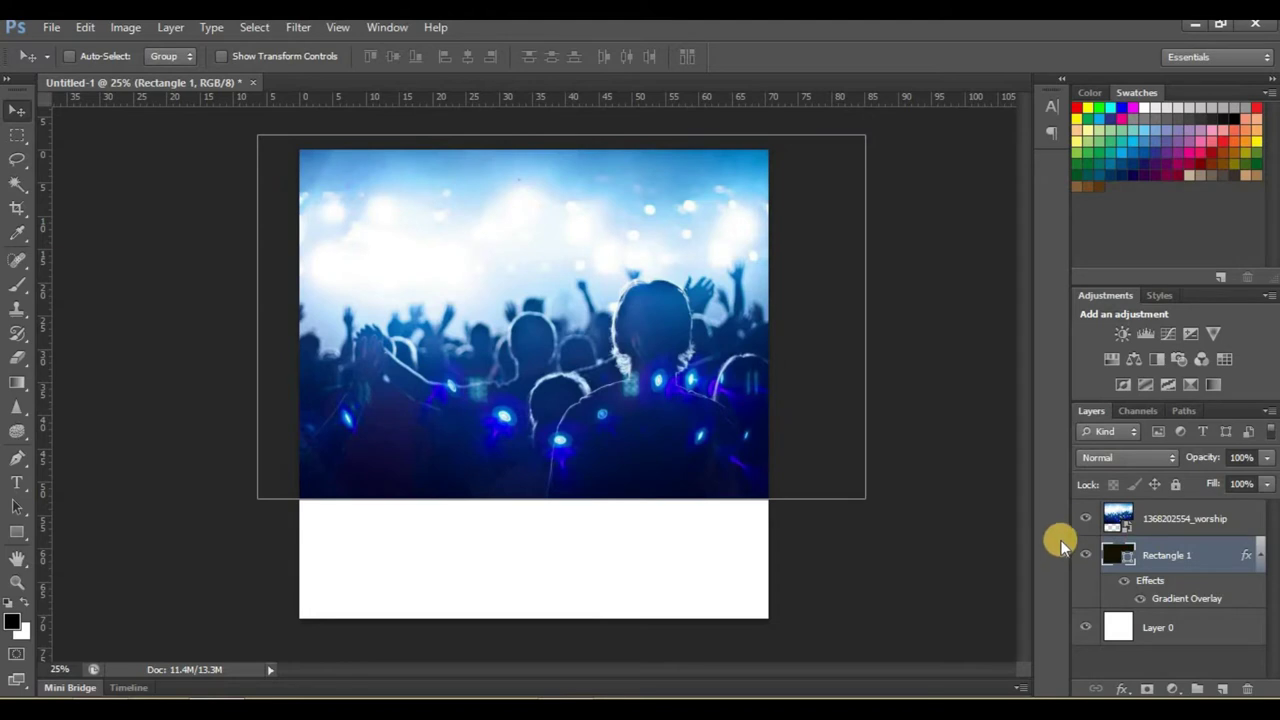
left_click(1155, 520)
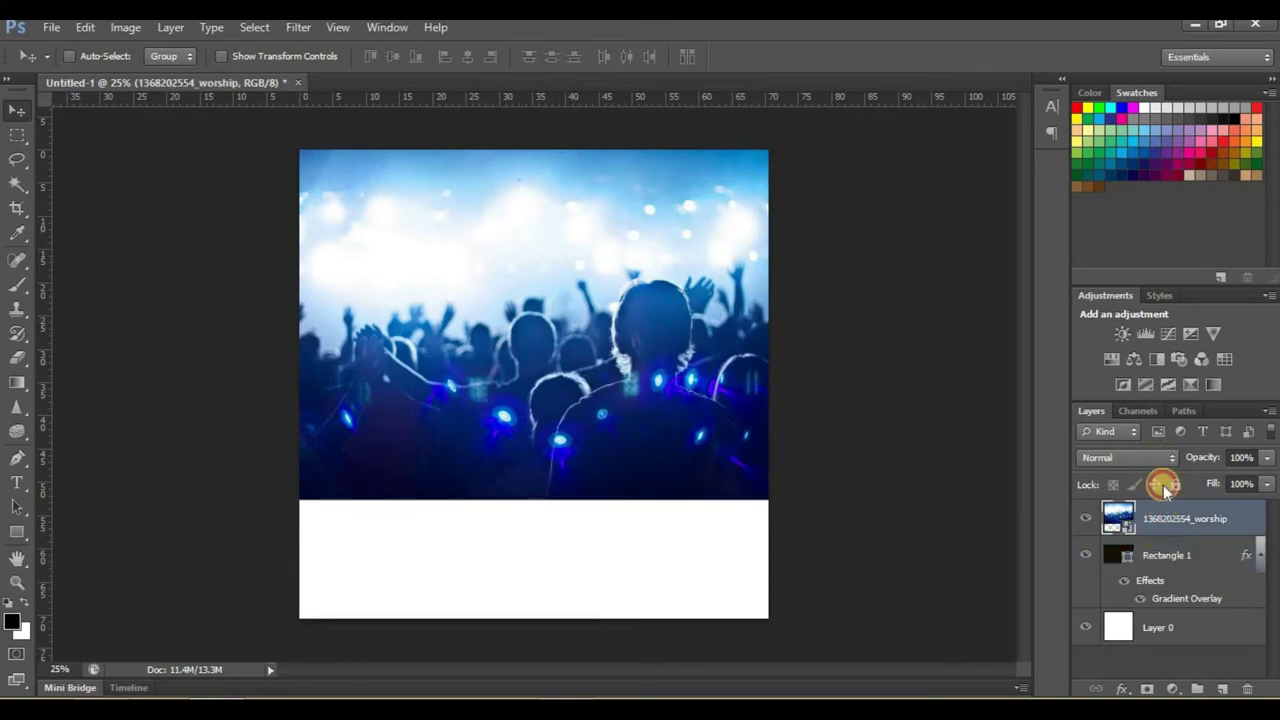
left_click(1159, 460)
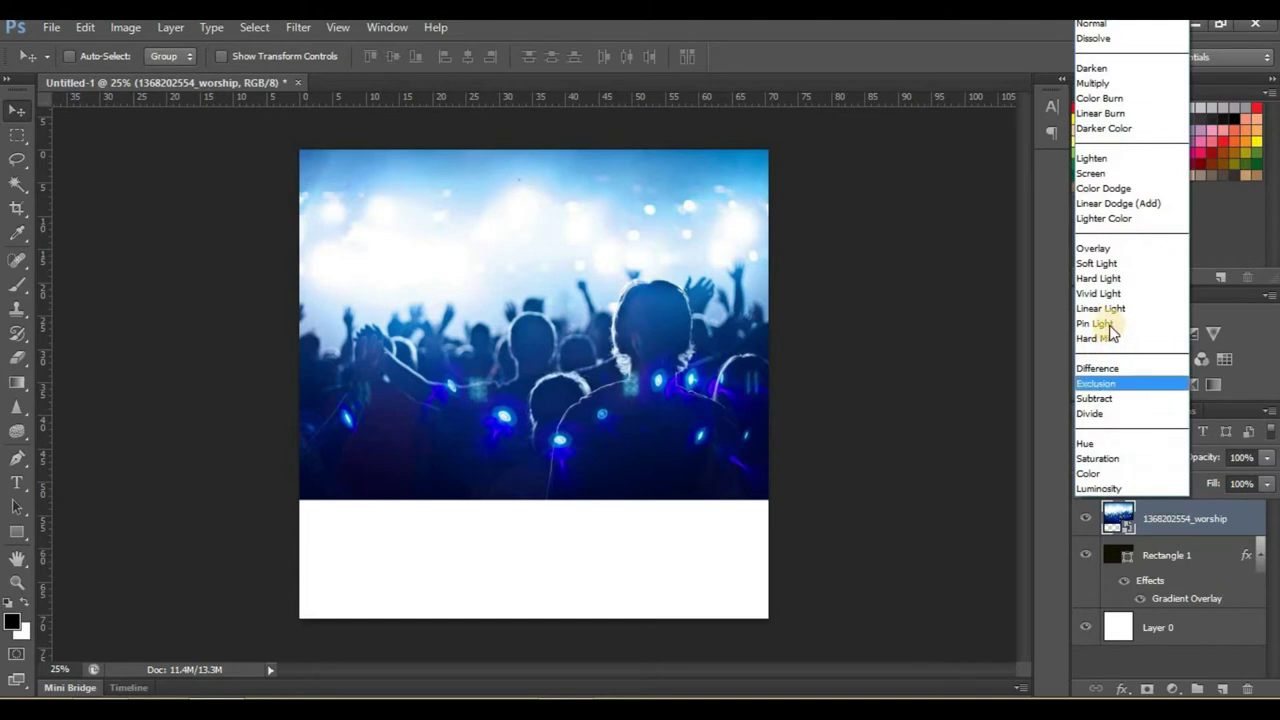
left_click(1112, 250)
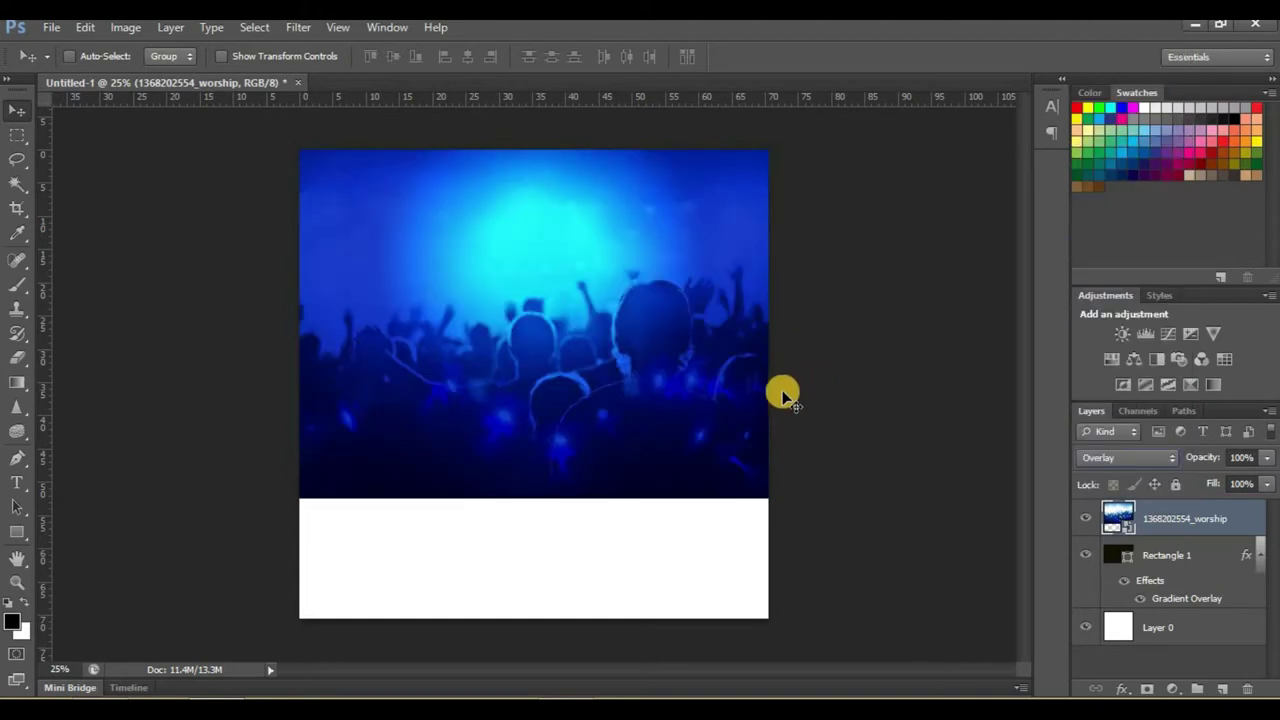
key("Down")
key("Down")
key("Down")
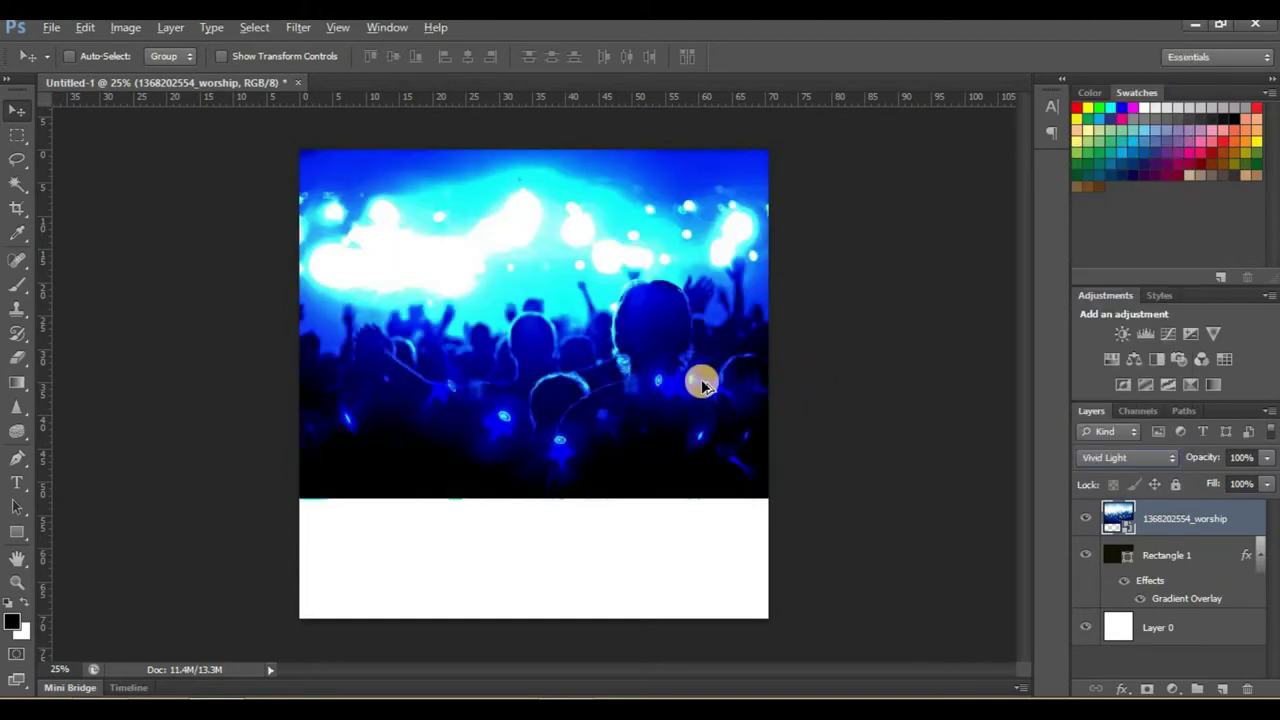
left_click(1143, 457)
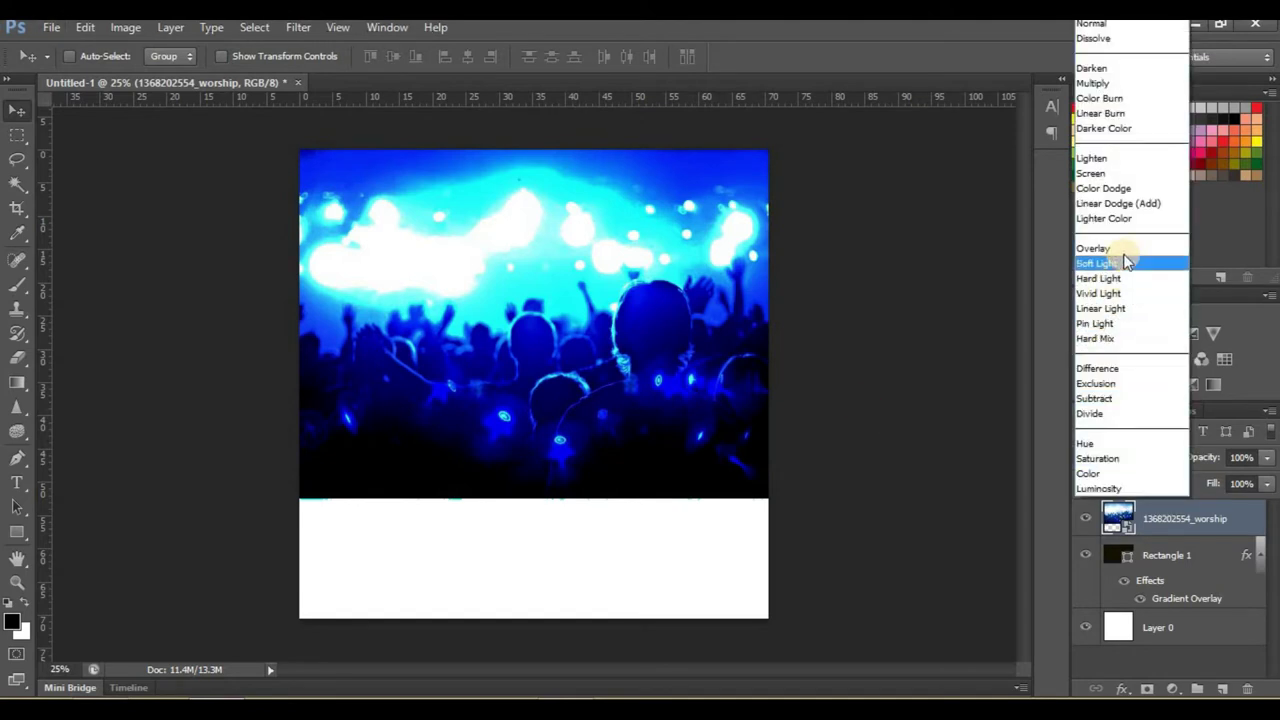
left_click(1120, 249)
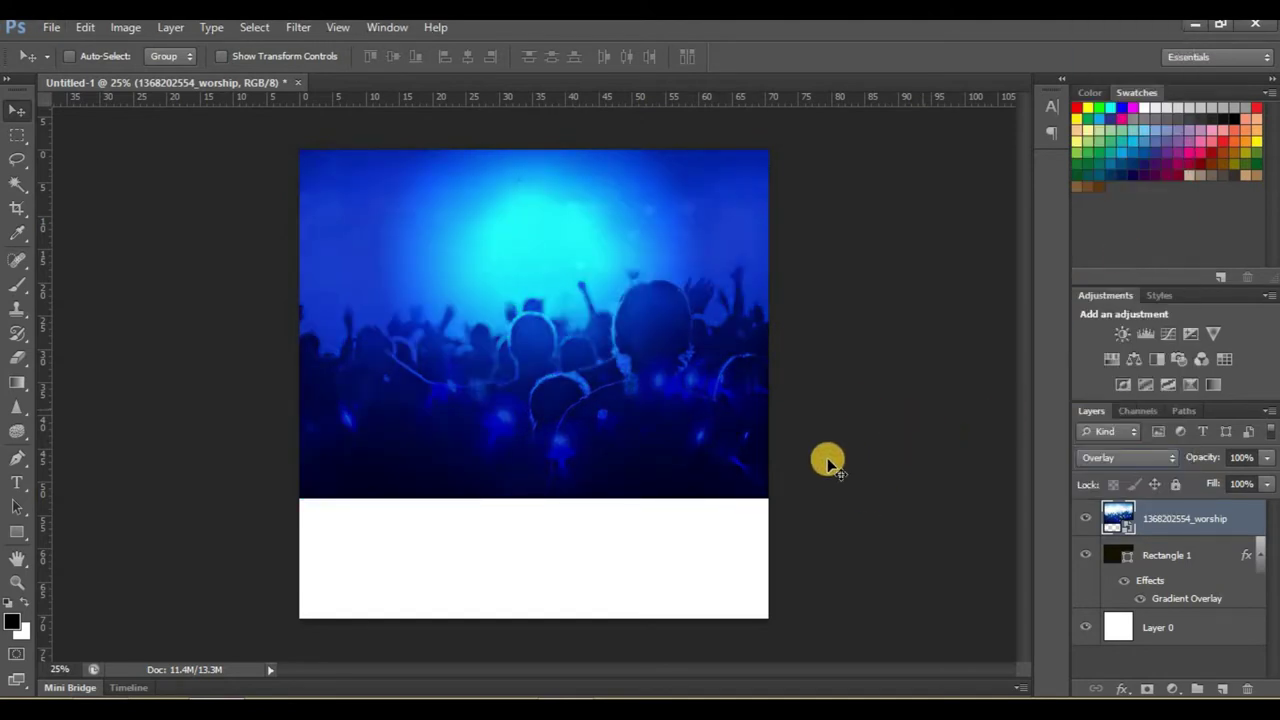
Drag the smartphone image from the source folder into the flyer
scroll(724, 455, "down", 2)
scroll(715, 490, "down", 1)
scroll(563, 437, "down", 1)
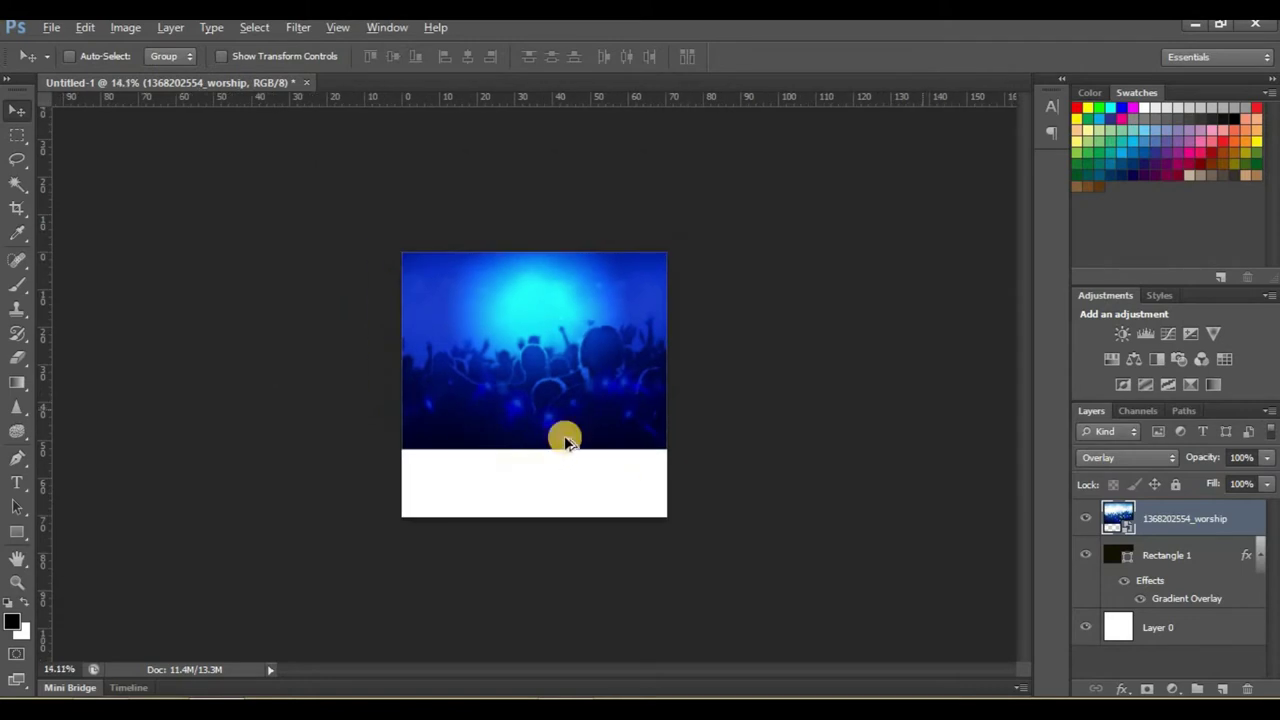
scroll(554, 386, "up", 2)
scroll(554, 386, "up", 1)
scroll(453, 393, "up", 1)
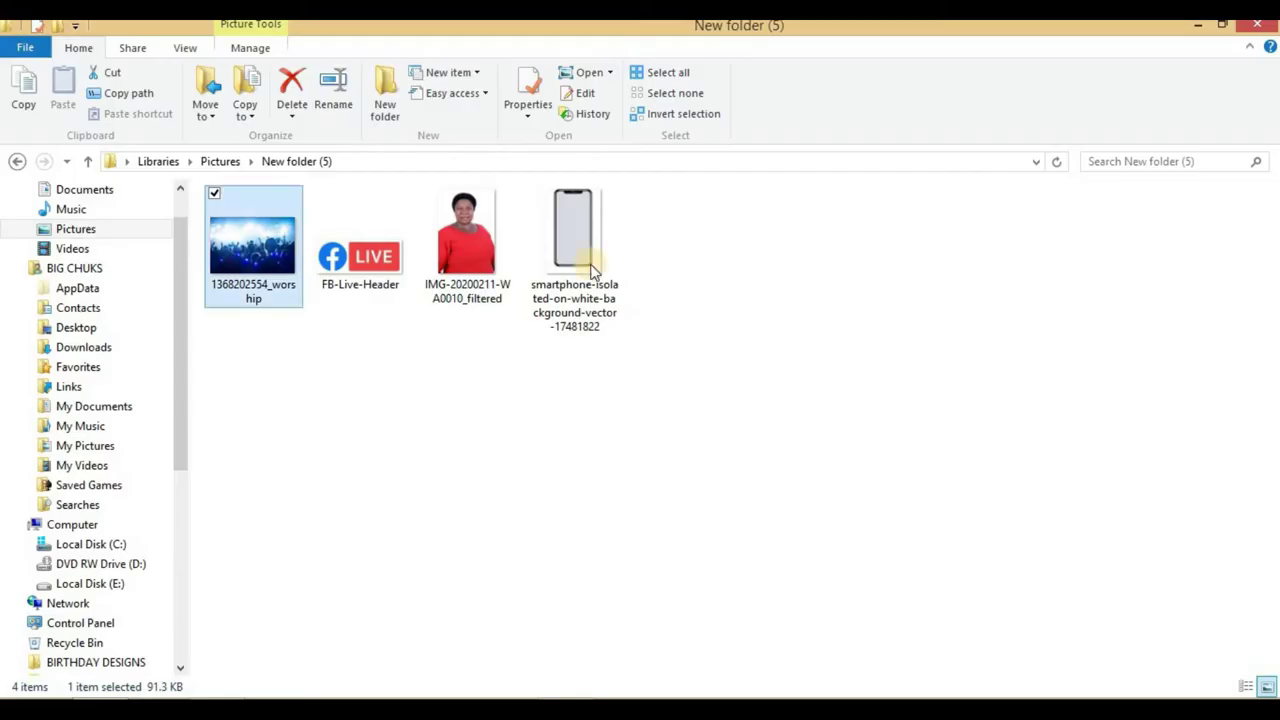
mouse_move(575, 240)
left_mouse_down()
mouse_move(450, 537)
mouse_move(615, 349)
left_mouse_up()
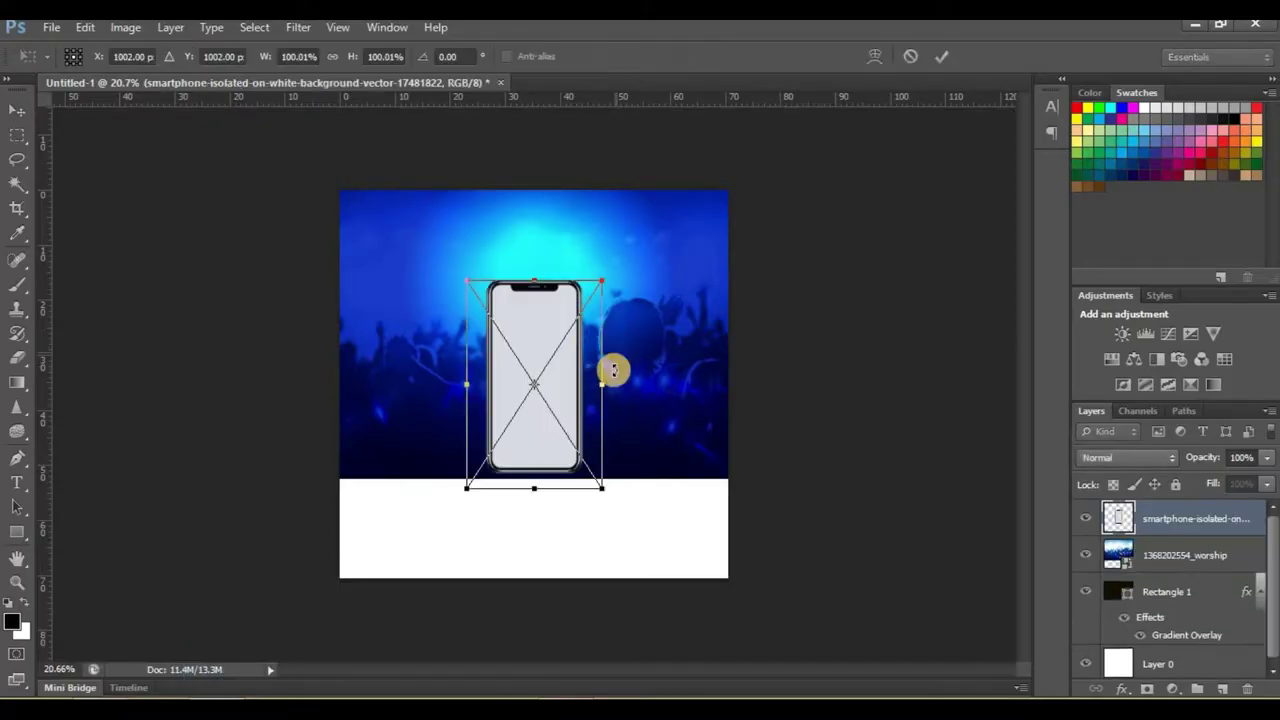
Commit the smartphone image and move it to the flyer's lower right
left_click(938, 57)
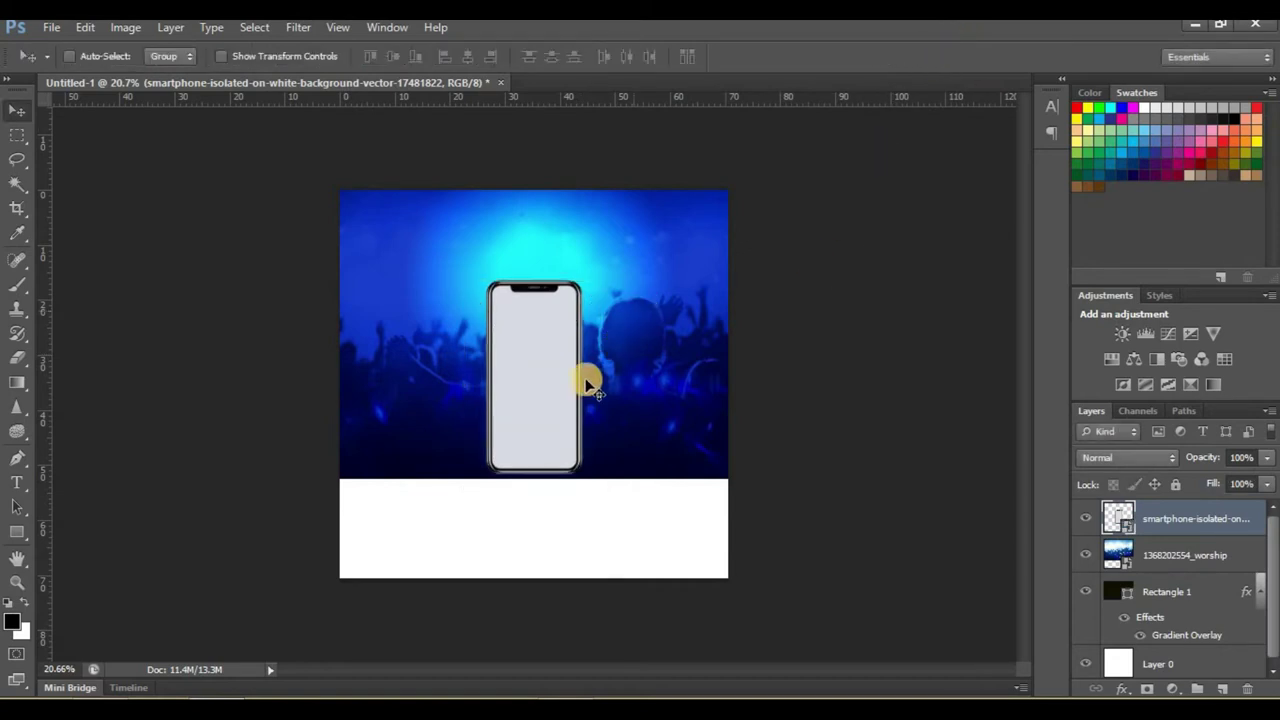
left_click_drag(664, 408, 622, 450)
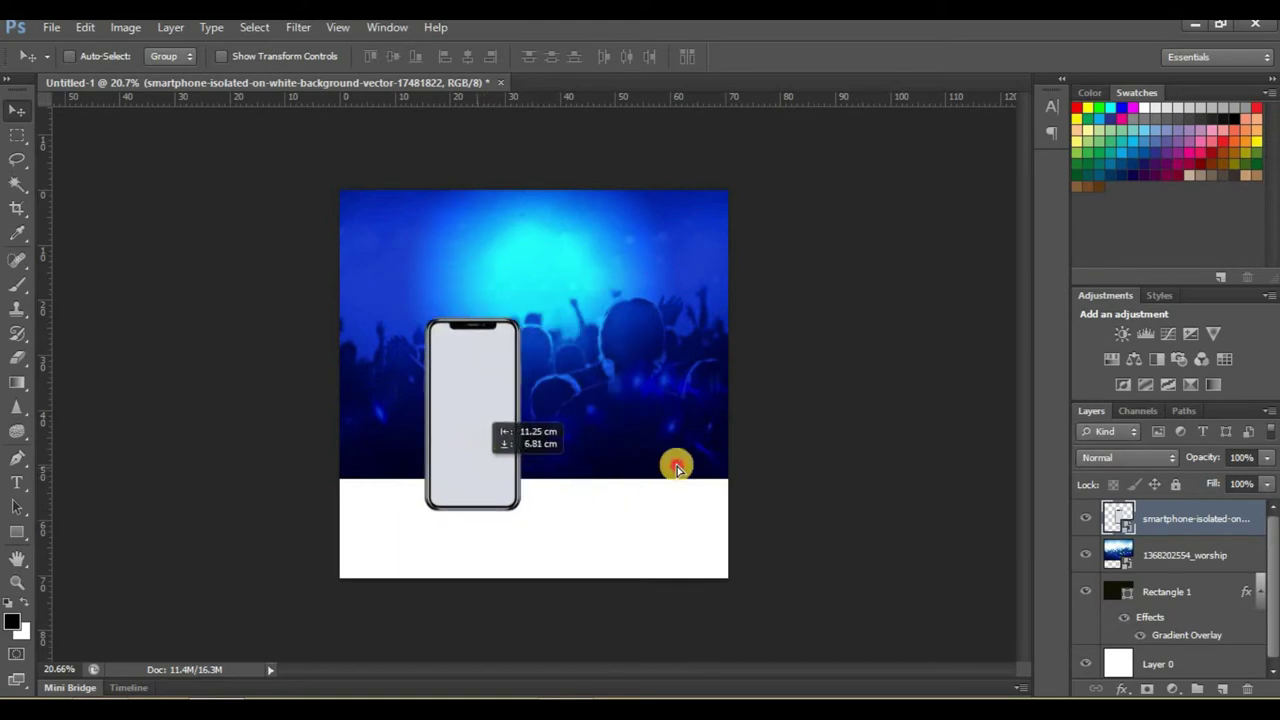
left_click_drag(622, 450, 668, 505)
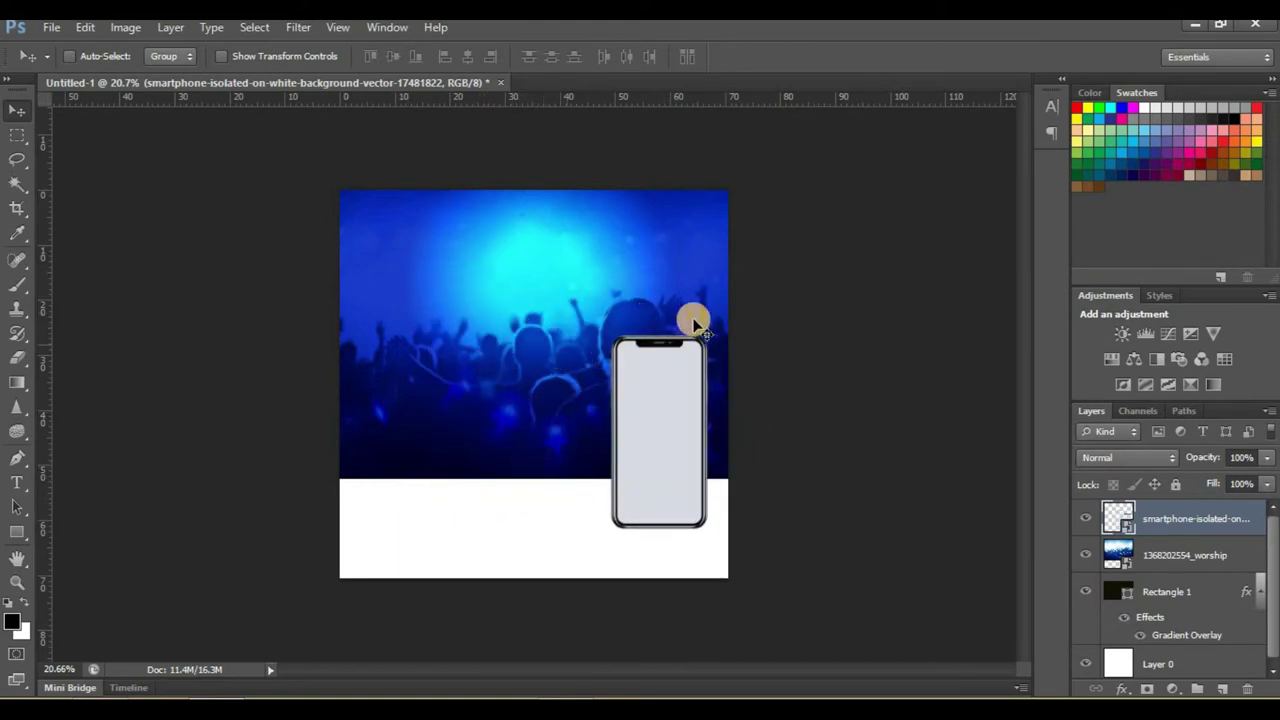
left_click(1170, 553)
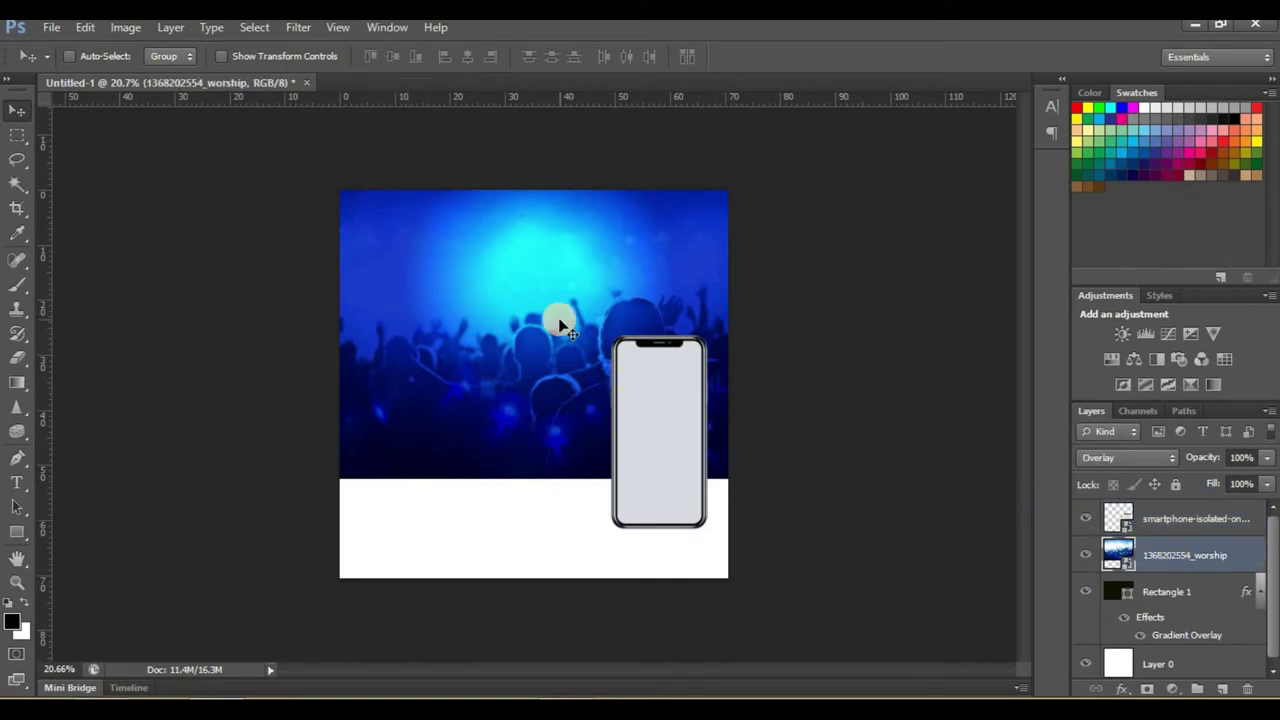
Flip the crowd photo horizontally and move the phone up over the crowd's right side
key("ctrl+t")
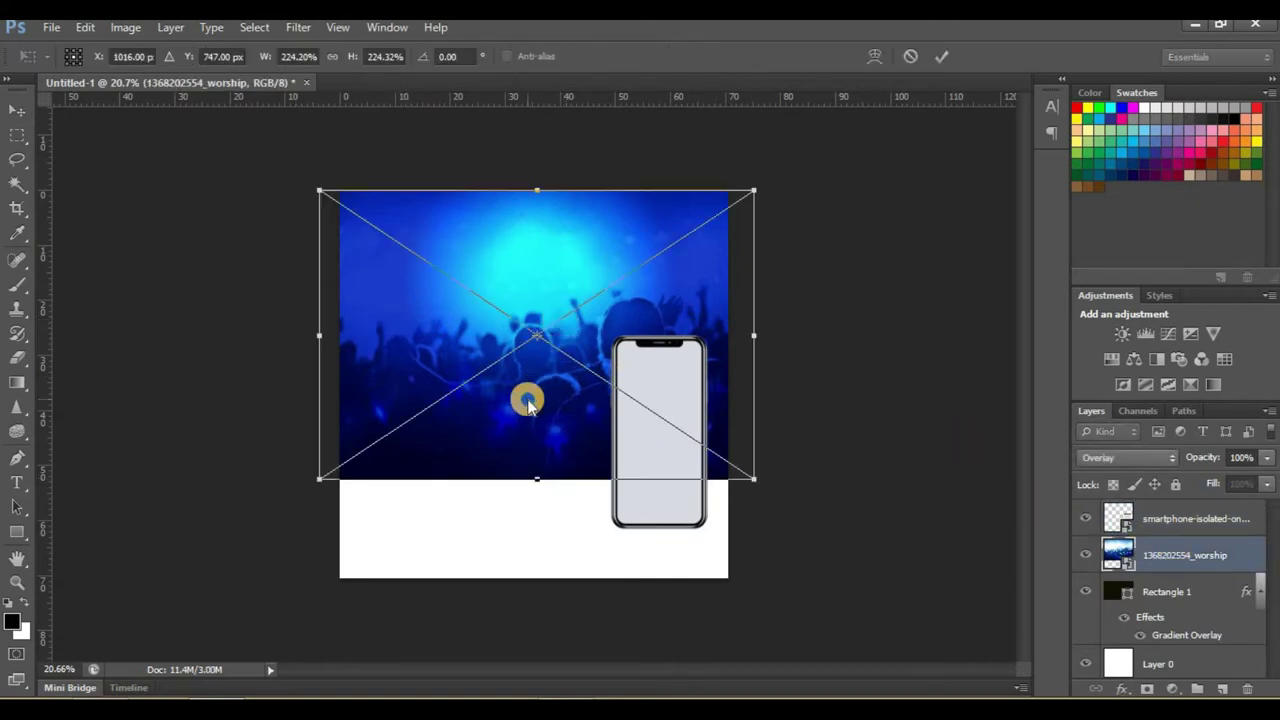
right_click(527, 400)
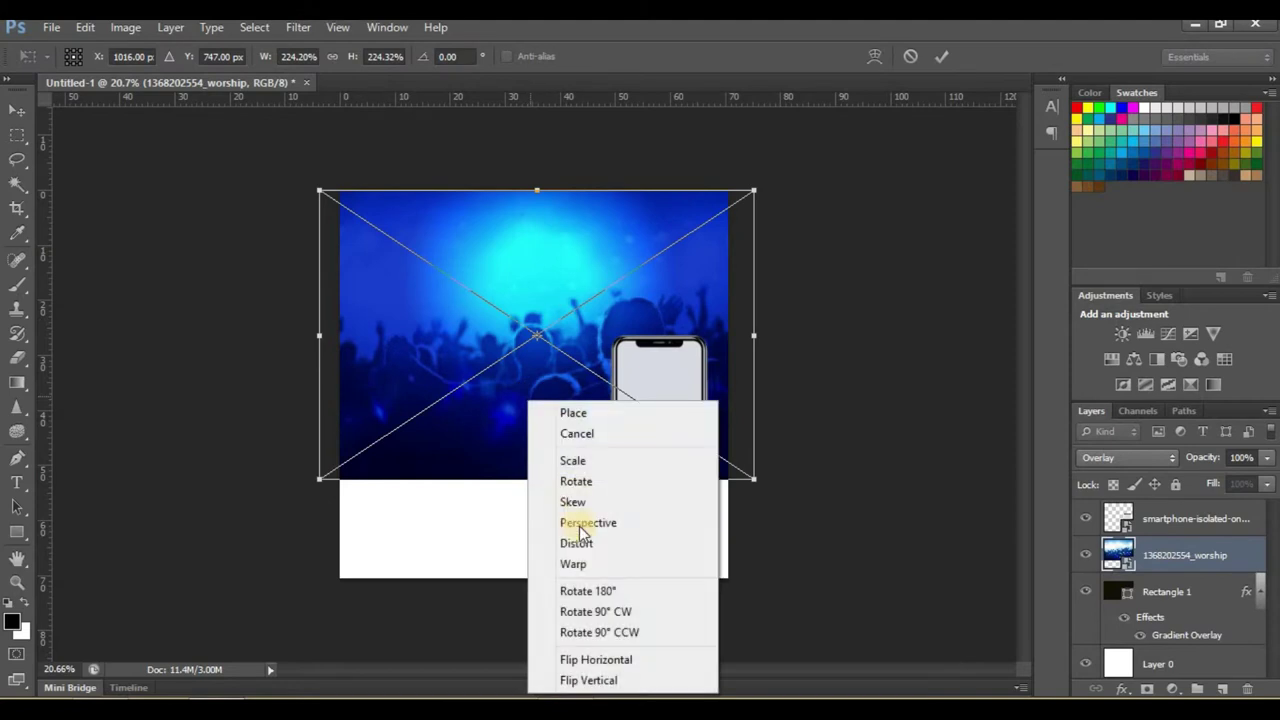
left_click(600, 660)
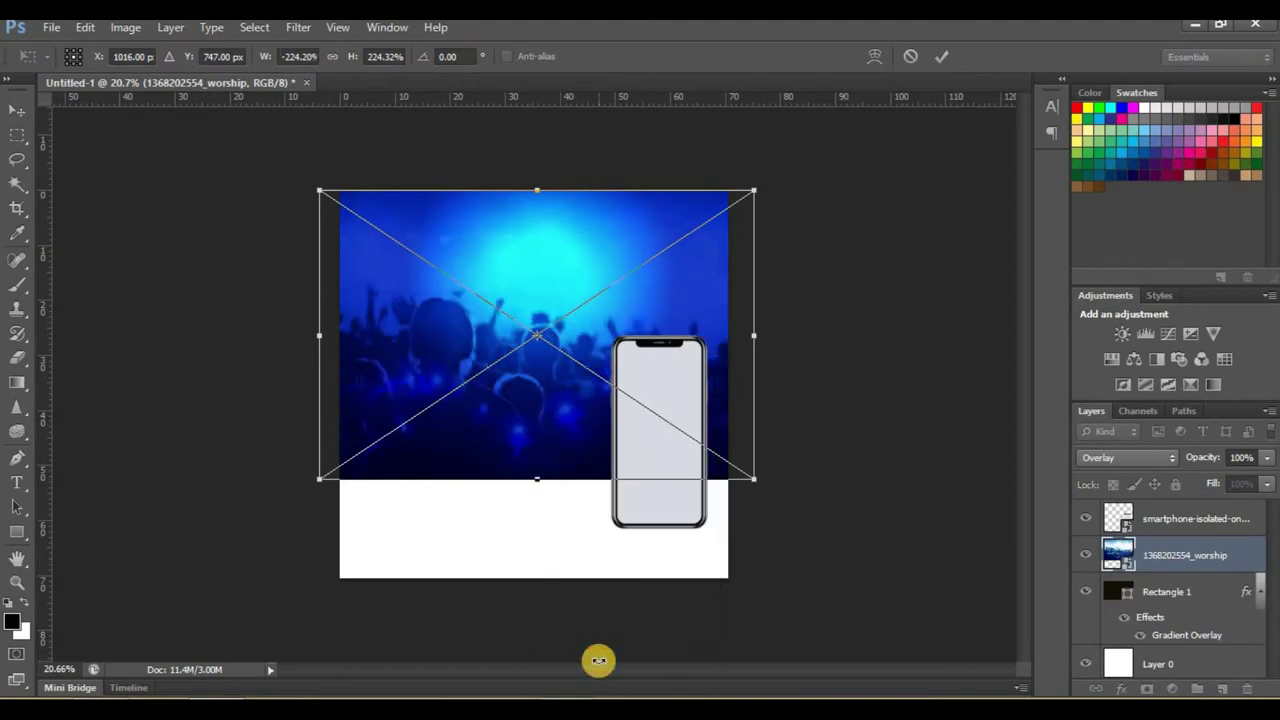
left_click(938, 58)
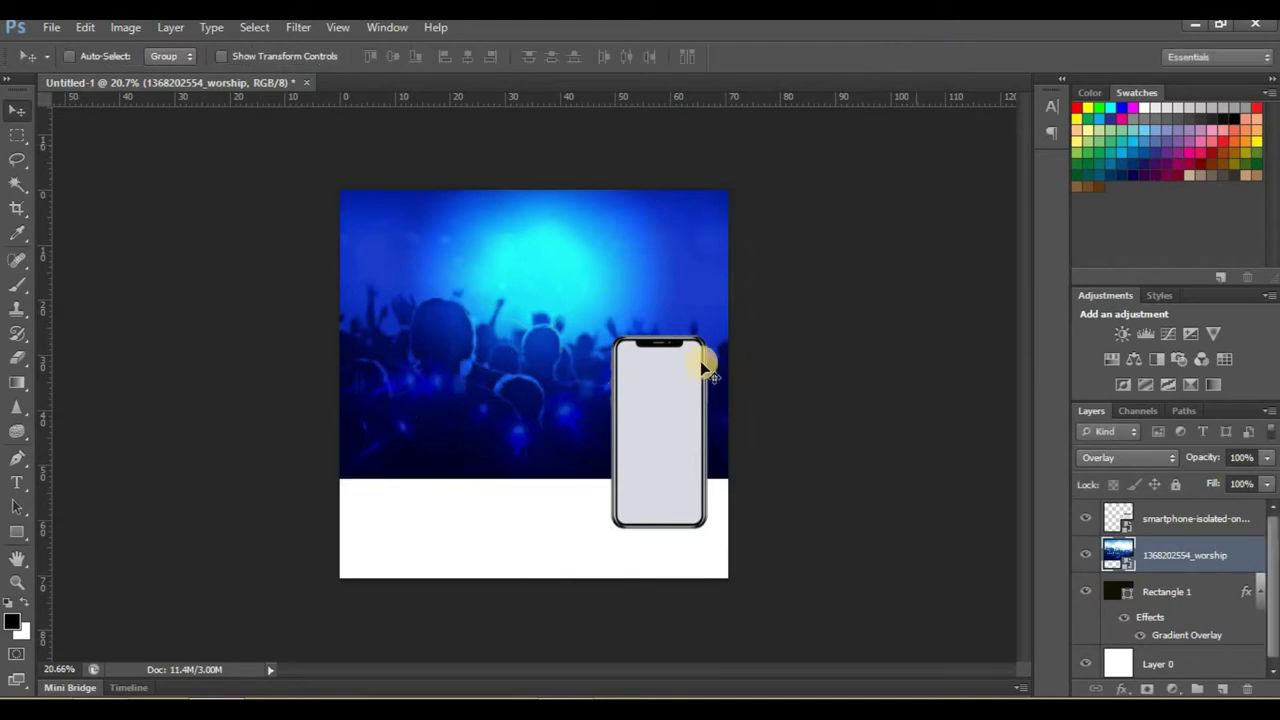
left_click(1165, 520)
left_click_drag(660, 478, 662, 393)
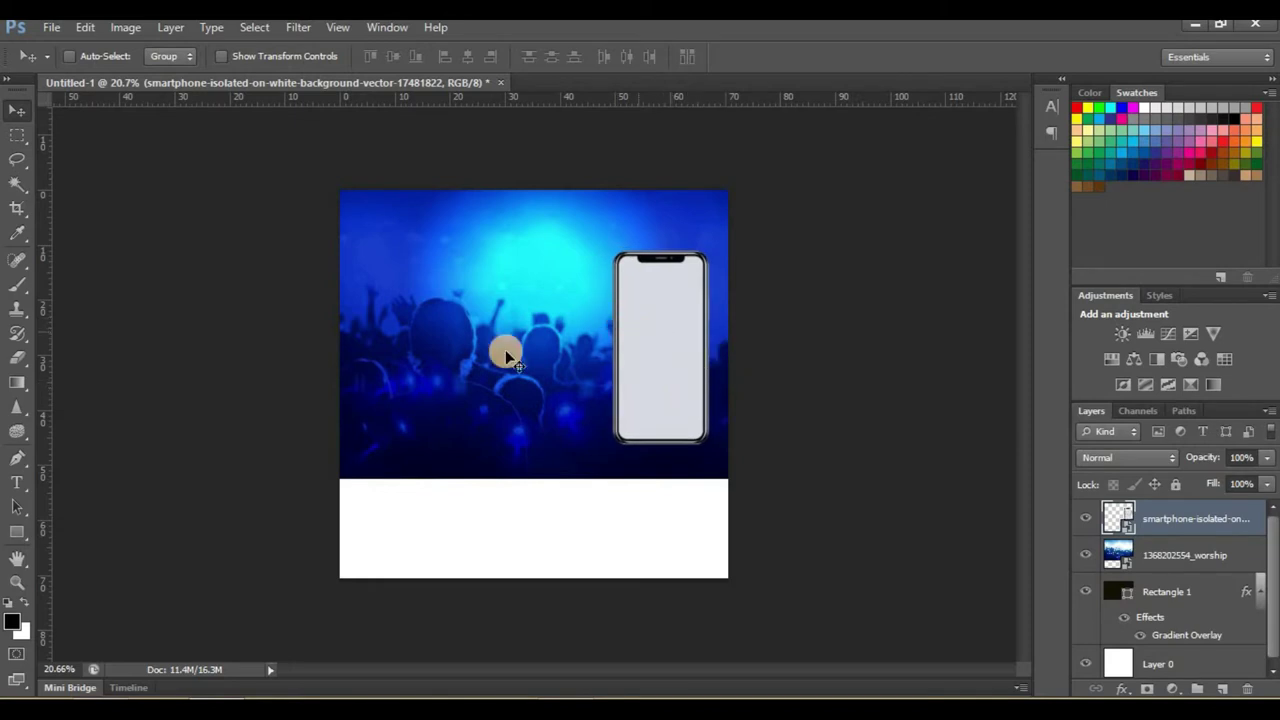
Scale the phone image down to about 78% and reposition it over the crowd's right side
scroll(650, 310, "up", 1)
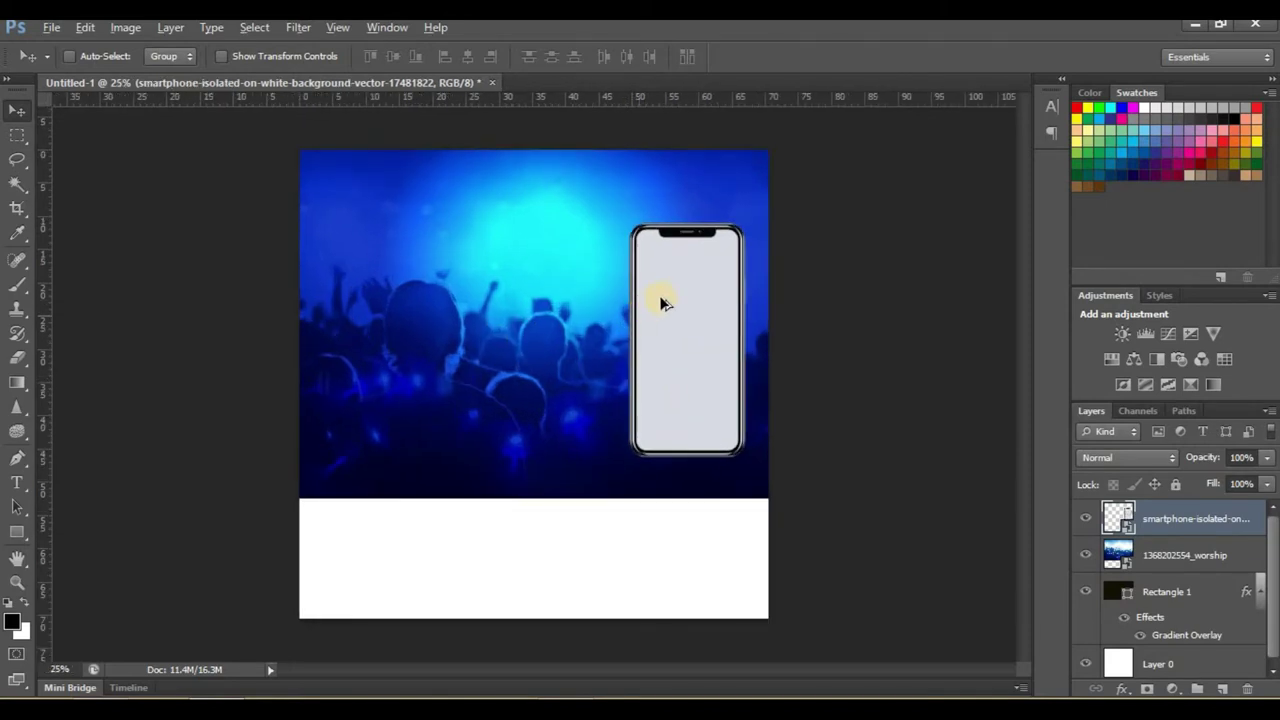
scroll(667, 291, "up", 1)
scroll(666, 285, "up", 1)
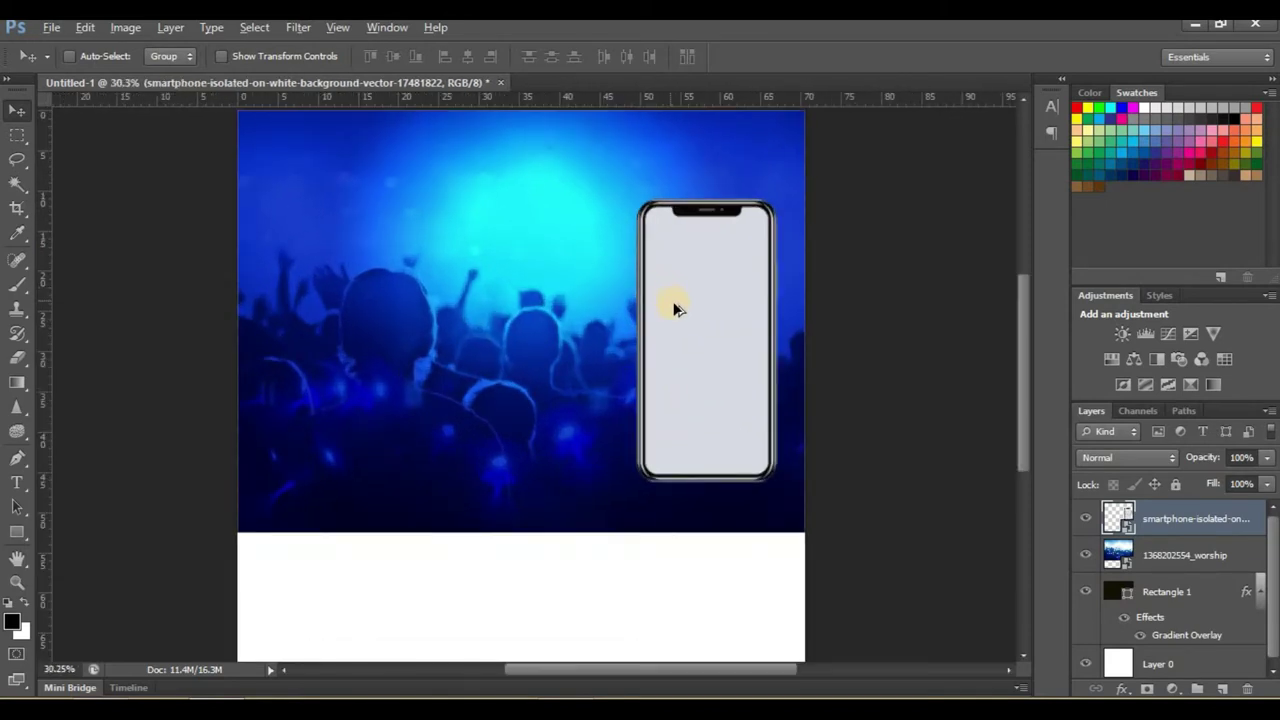
scroll(673, 306, "down", 1)
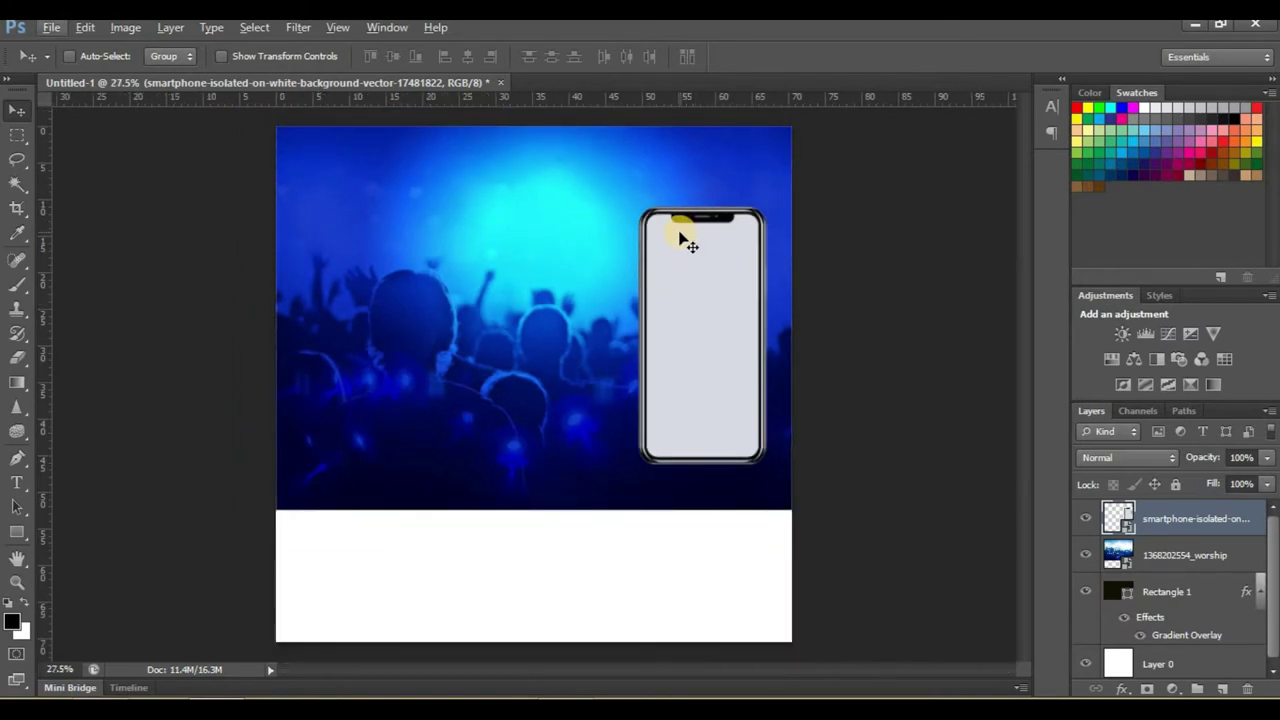
key("ctrl+t")
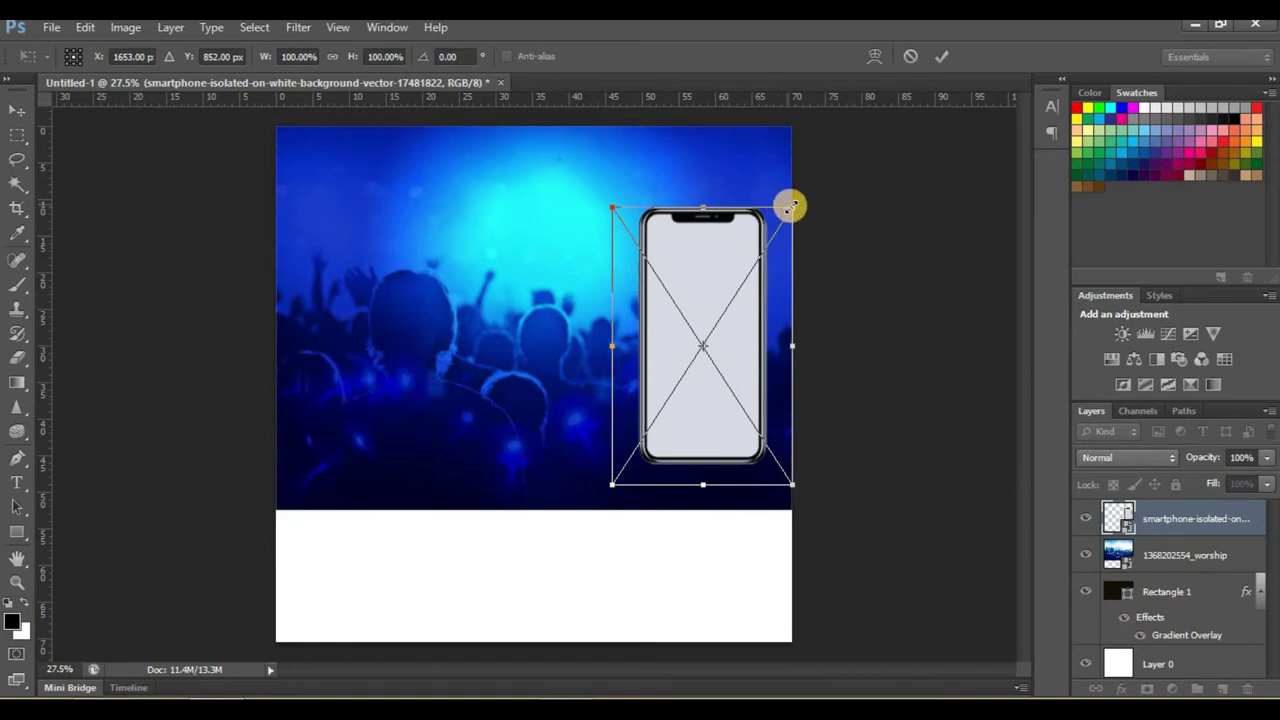
left_click_drag(790, 207, 750, 266)
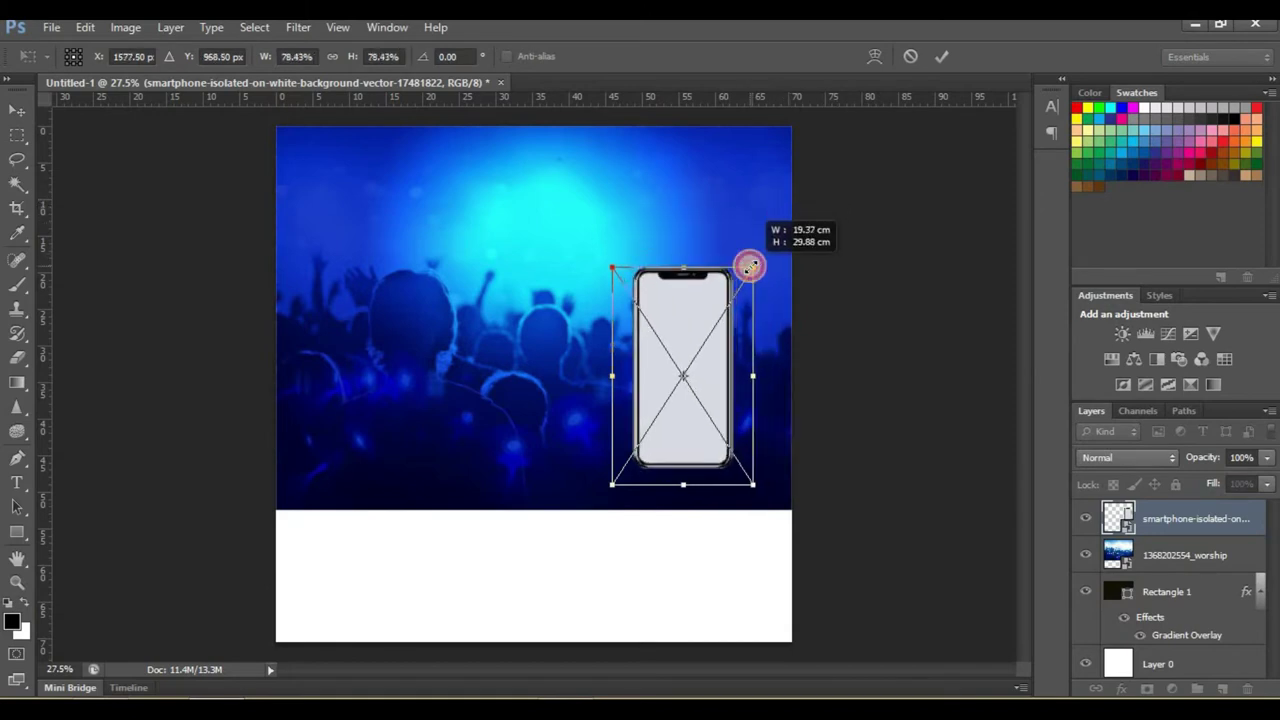
key("Return")
mouse_move(690, 370)
left_mouse_down()
mouse_move(714, 322)
mouse_move(700, 364)
left_mouse_up()
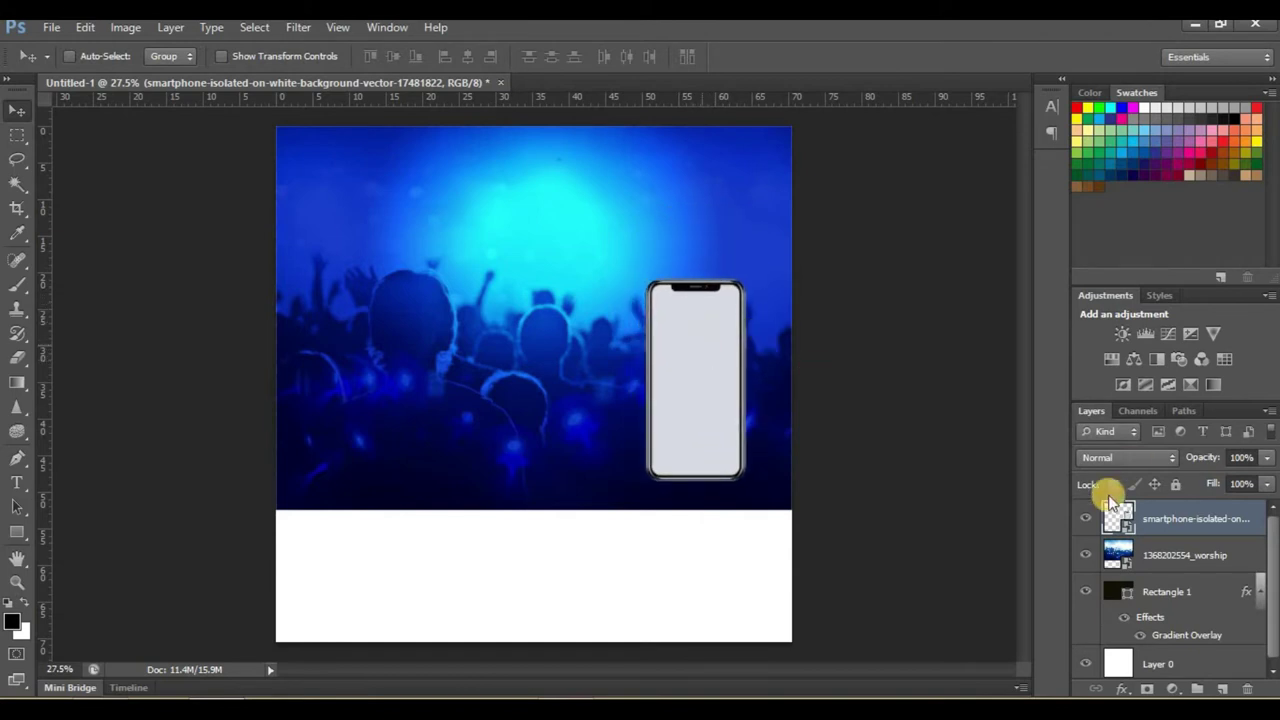
left_click(1180, 556)
Enlarge the crowd background slightly and shift it to the left
scroll(623, 400, "down", 1)
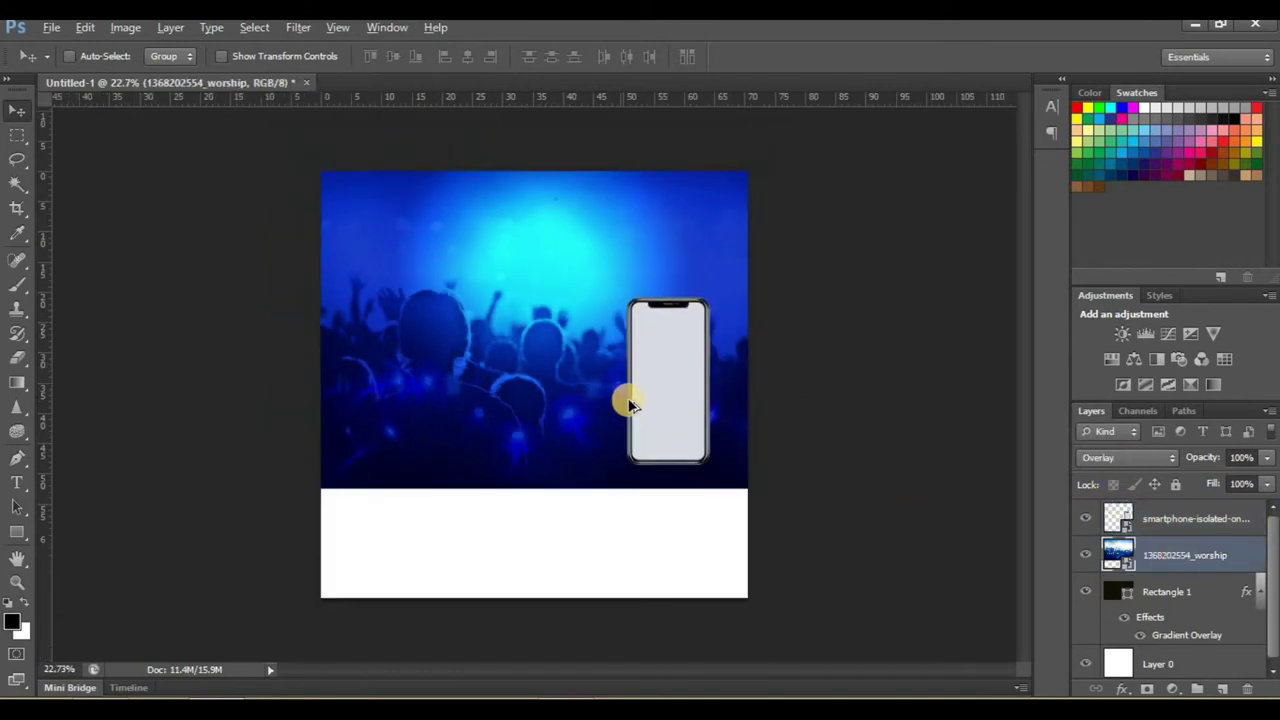
scroll(735, 375, "down", 1)
key("ctrl+t")
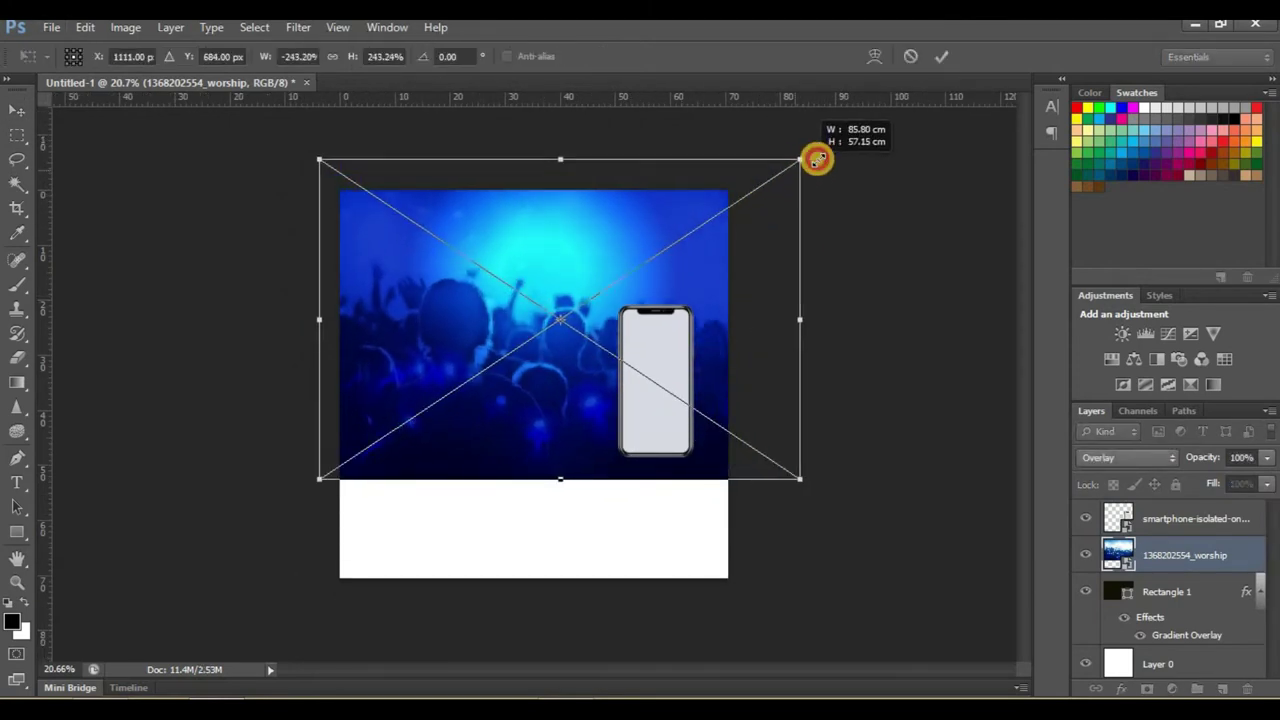
mouse_move(761, 192)
left_mouse_down()
mouse_move(823, 153)
mouse_move(793, 164)
left_mouse_up()
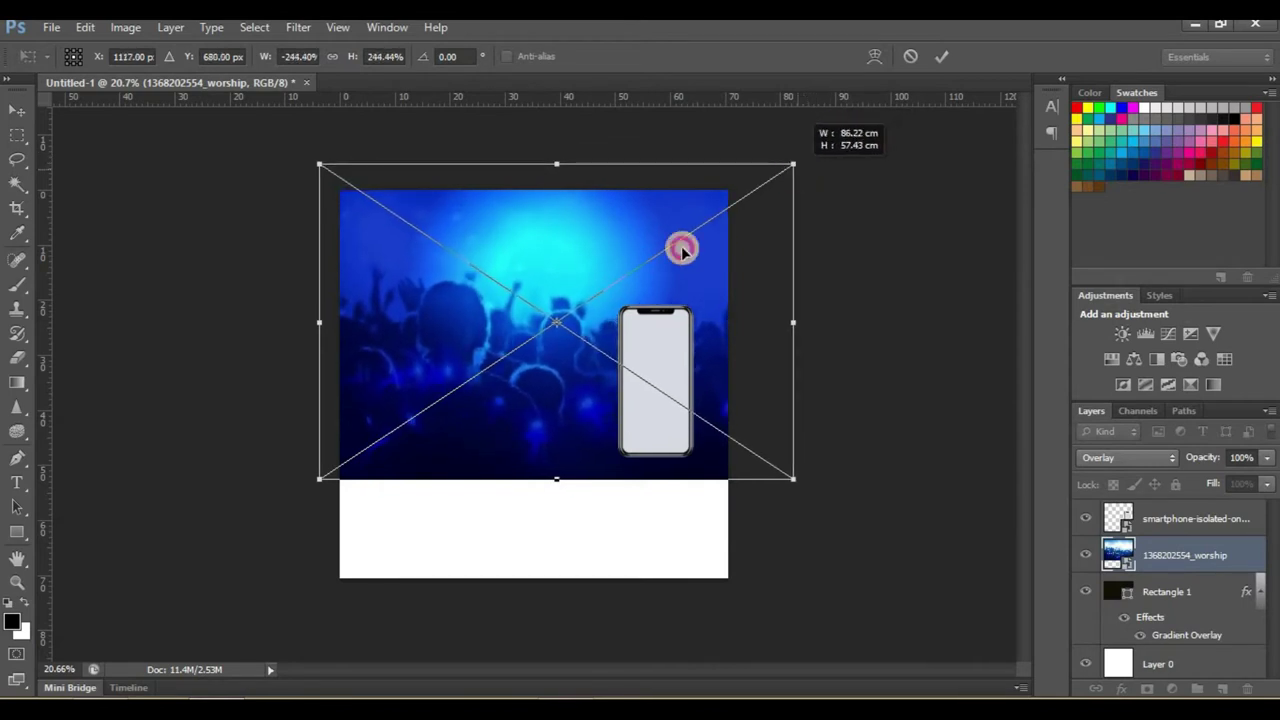
left_click_drag(569, 383, 531, 394)
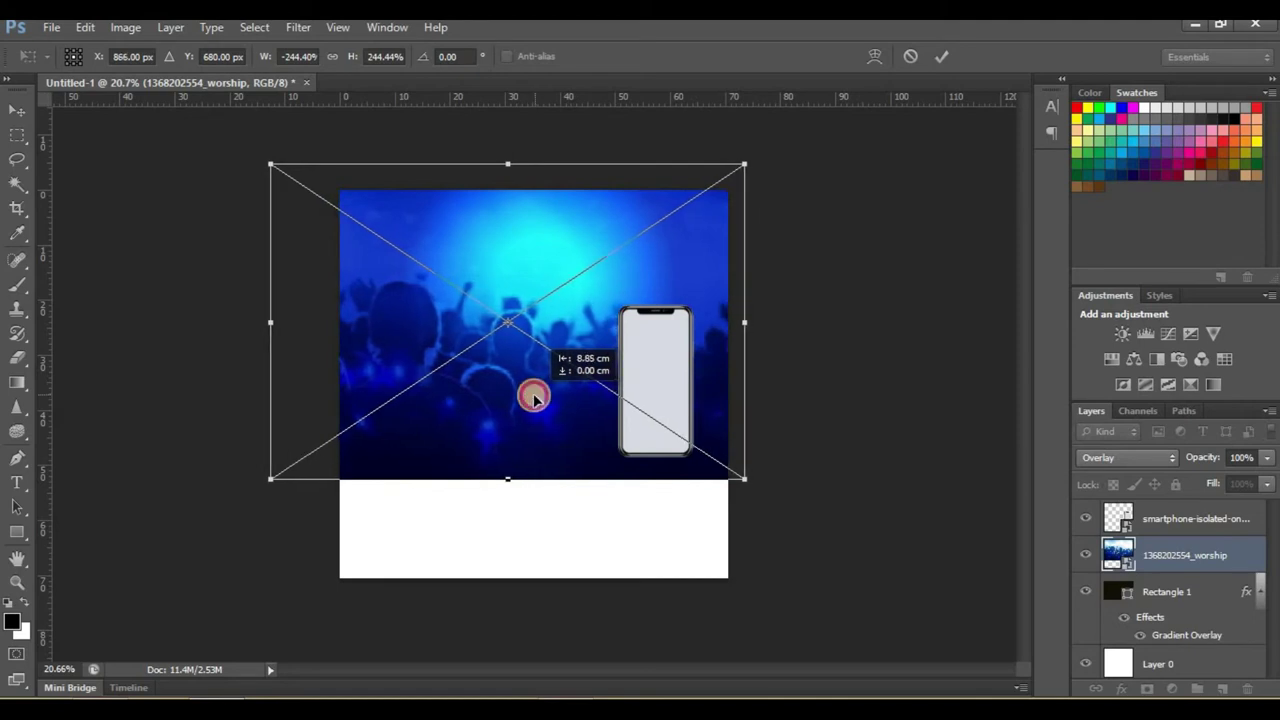
left_click(941, 56)
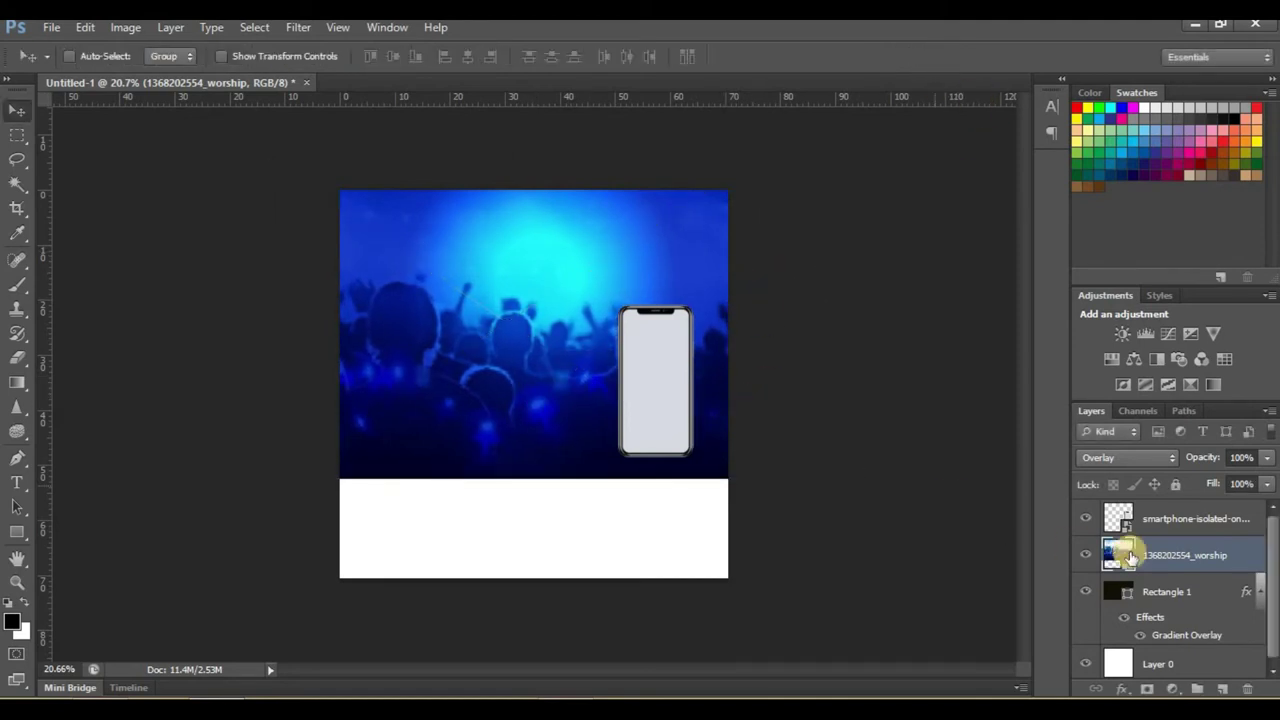
Nudge the smartphone up and select its blank grey screen with the Magic Wand
left_click(668, 420, "ctrl")
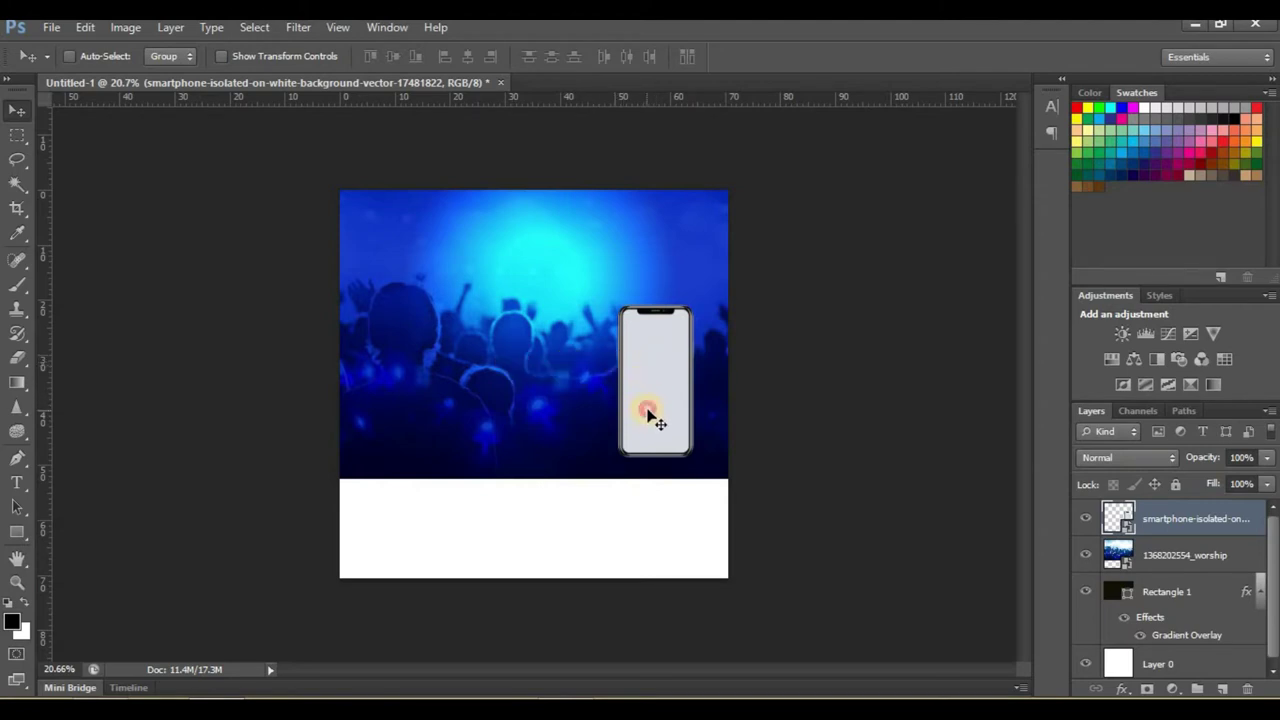
left_click_drag(648, 418, 656, 388)
scroll(665, 430, "up", 1)
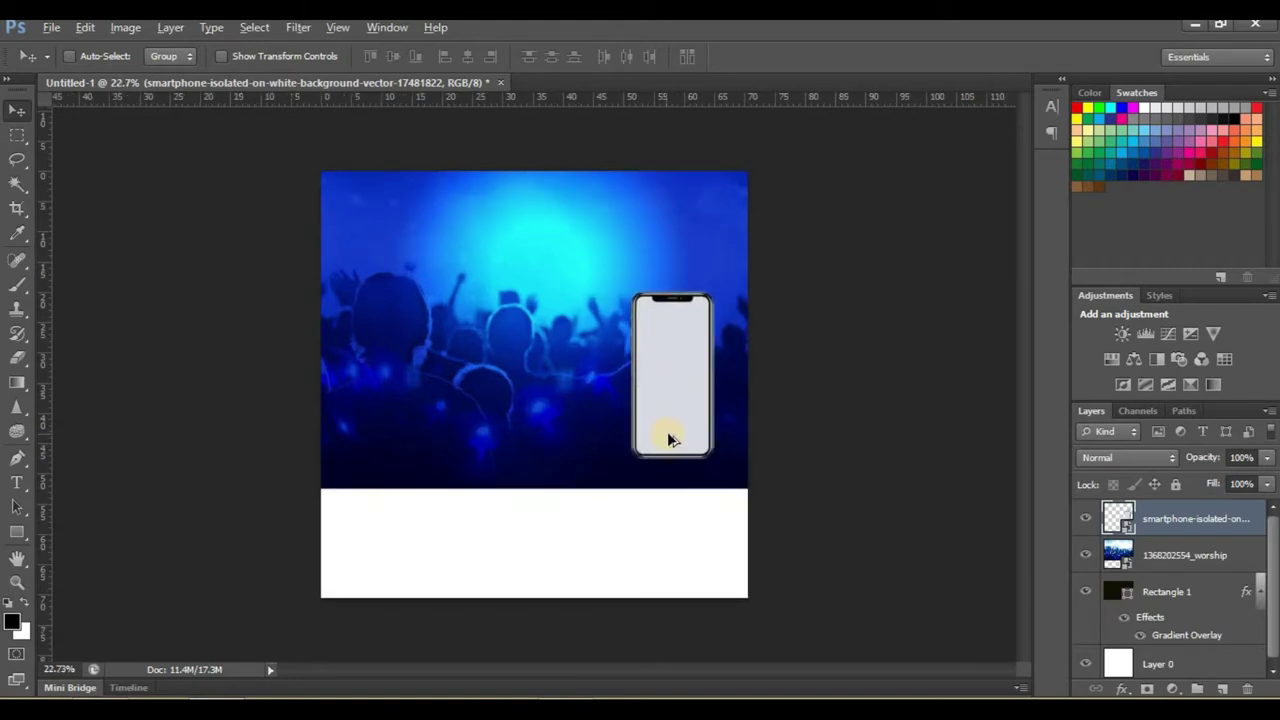
scroll(670, 430, "up", 1)
scroll(683, 423, "up", 1)
scroll(723, 404, "up", 1)
scroll(726, 398, "up", 1)
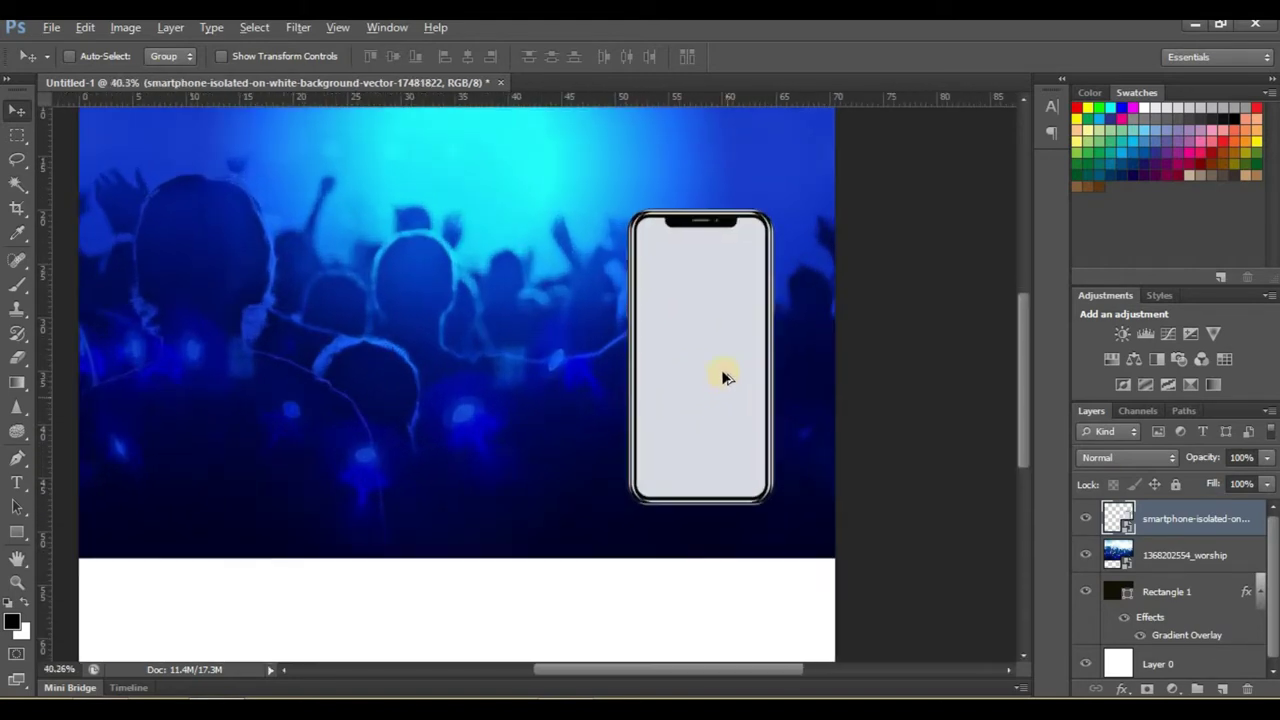
left_click(17, 183)
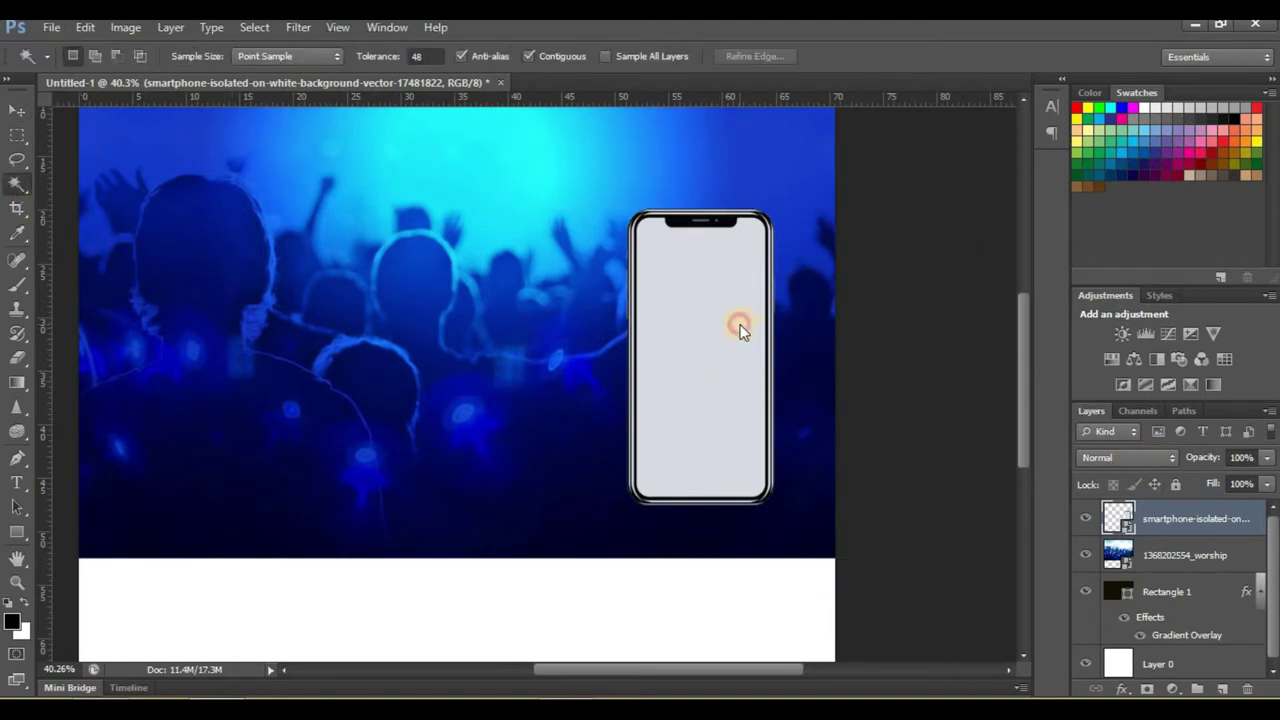
left_click(740, 330)
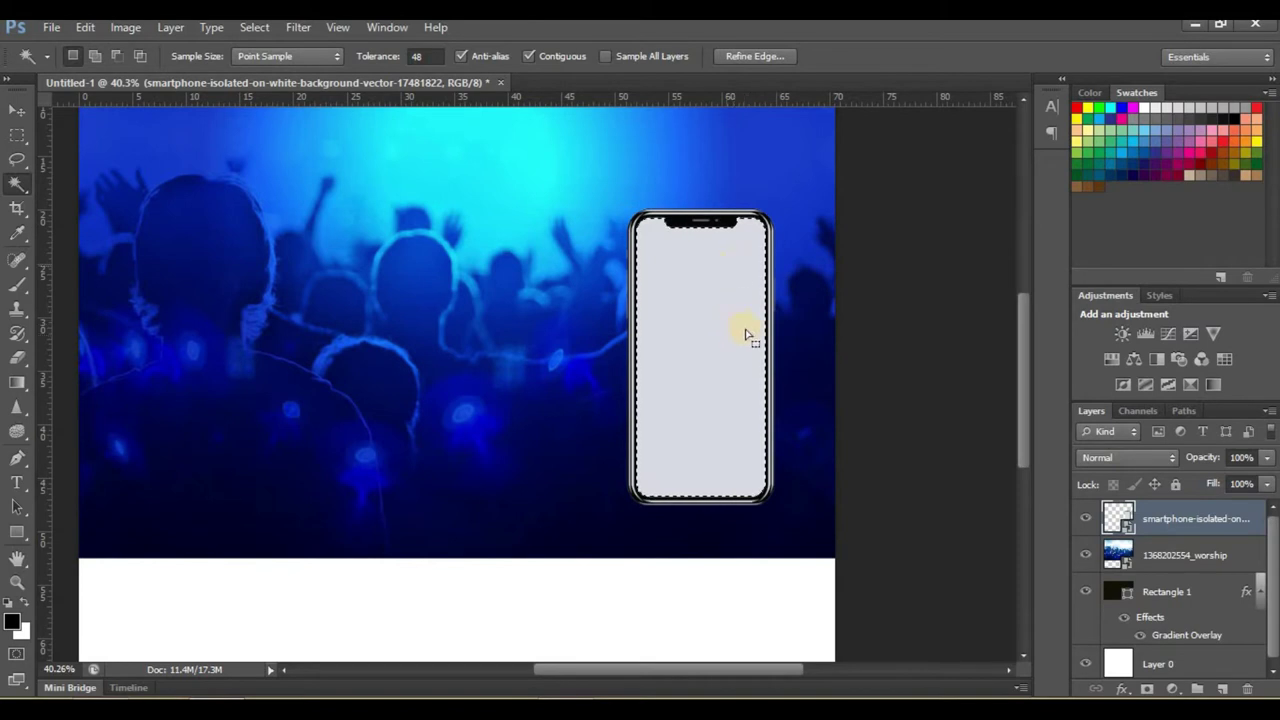
right_click(732, 322)
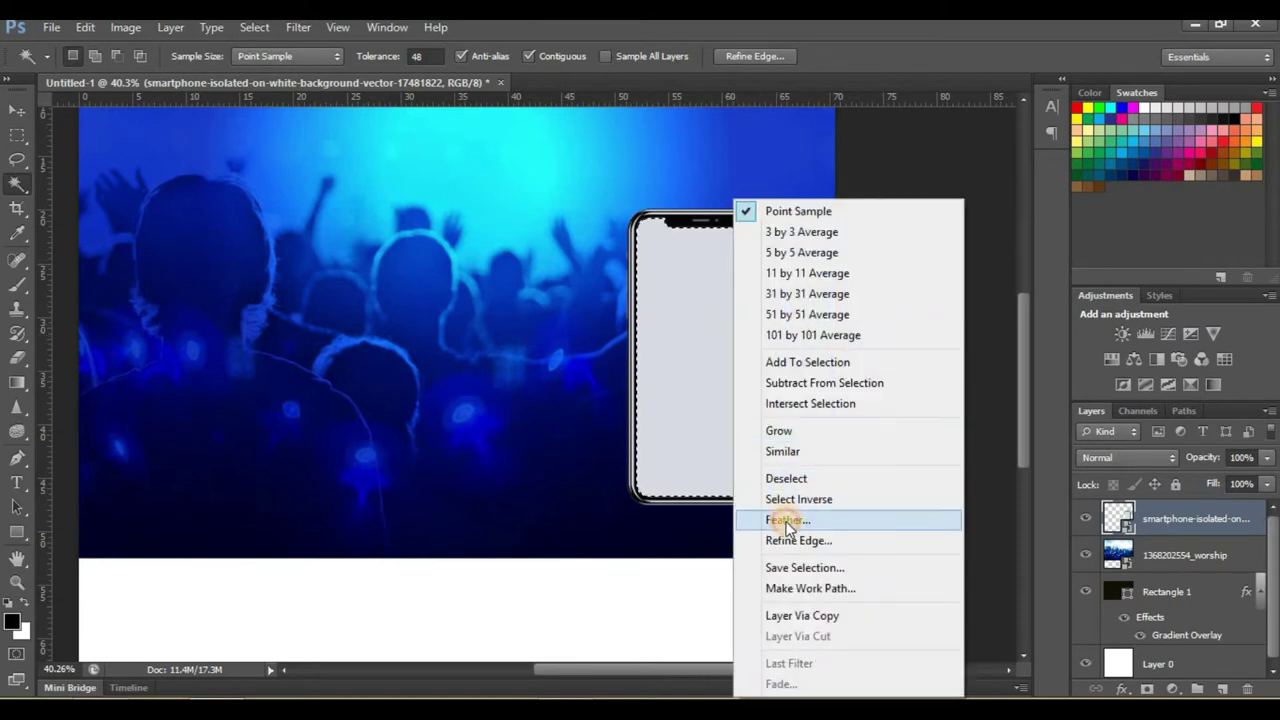
Feather the screen selection 5 px, add a new layer, and rasterize the smartphone layer
left_click(780, 520)
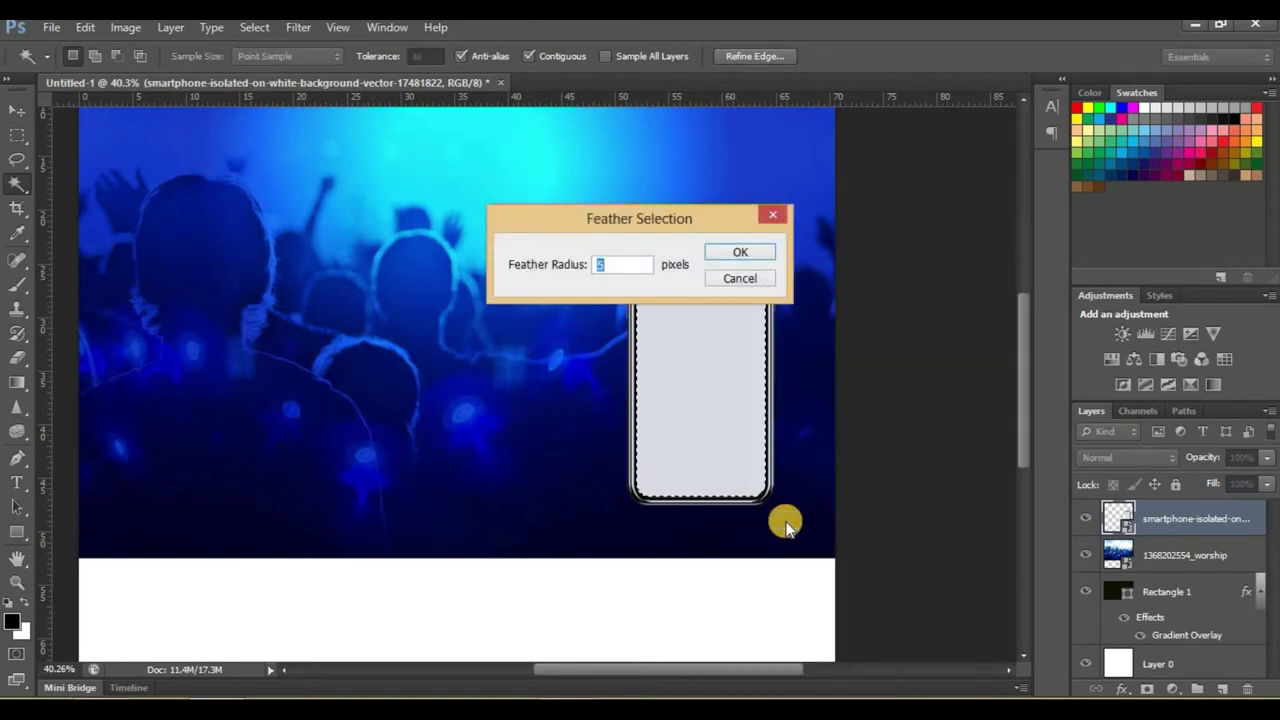
key("Return")
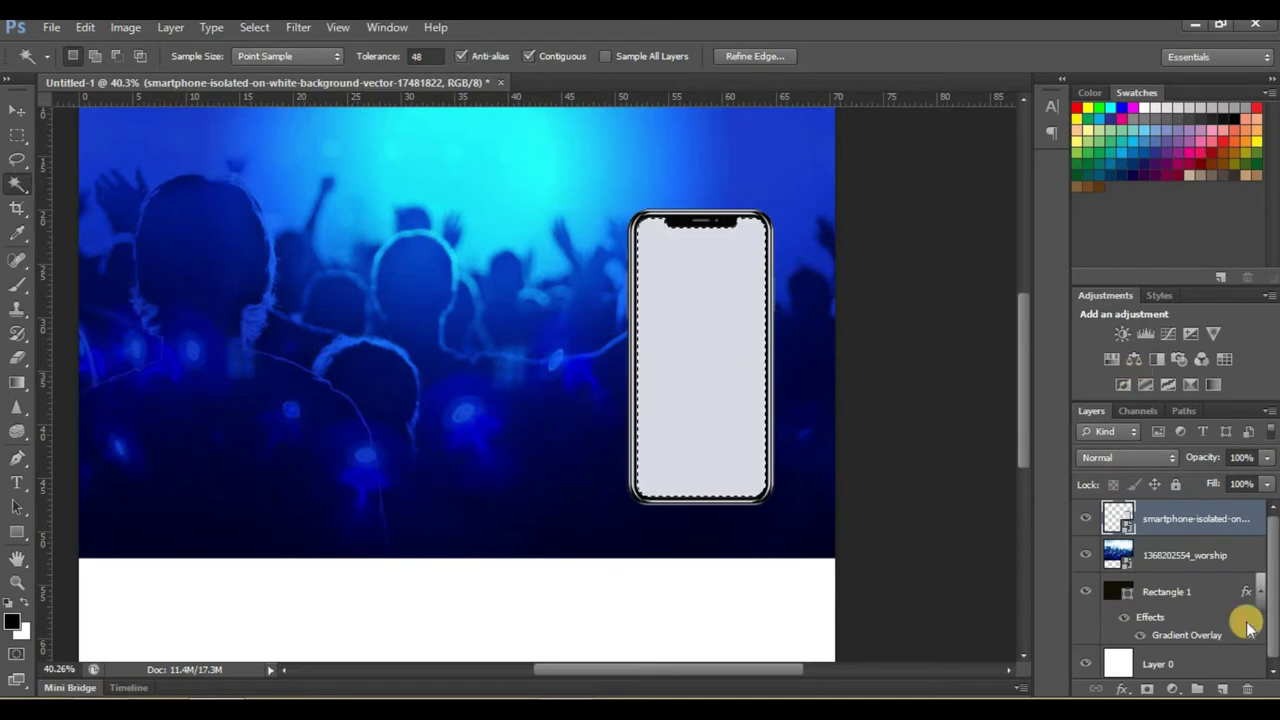
left_click(1224, 689)
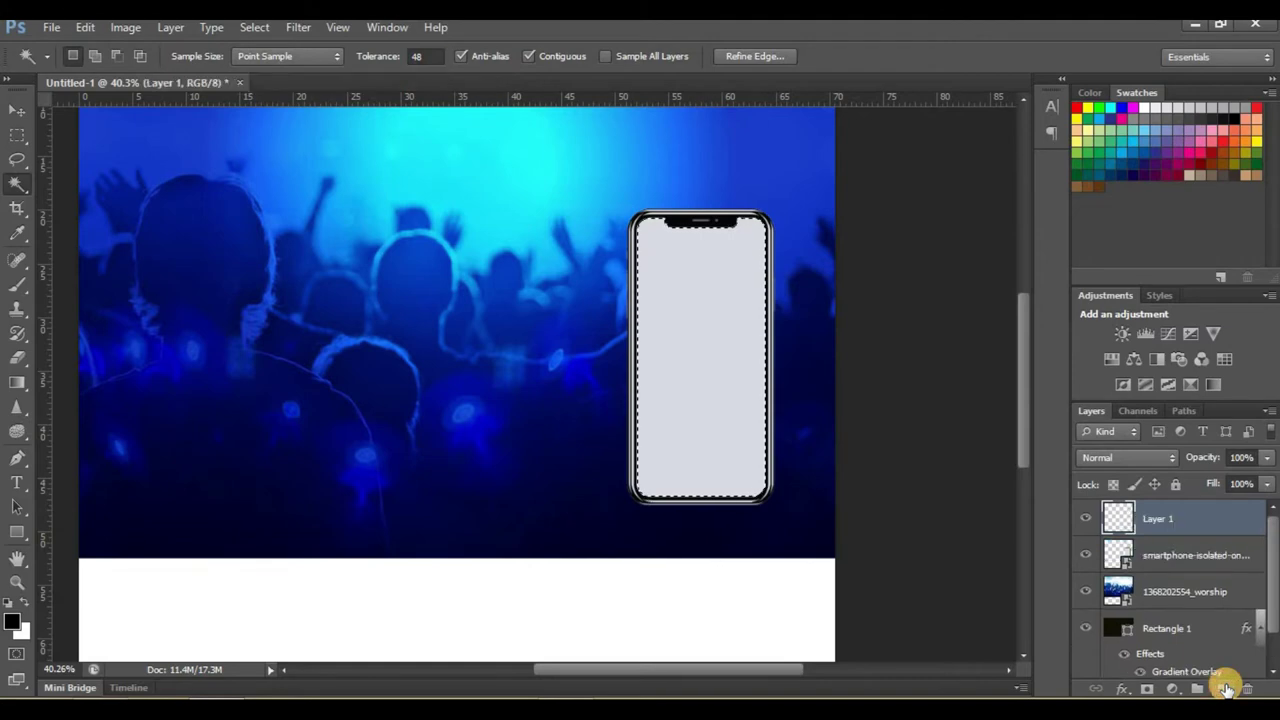
left_click(1192, 558)
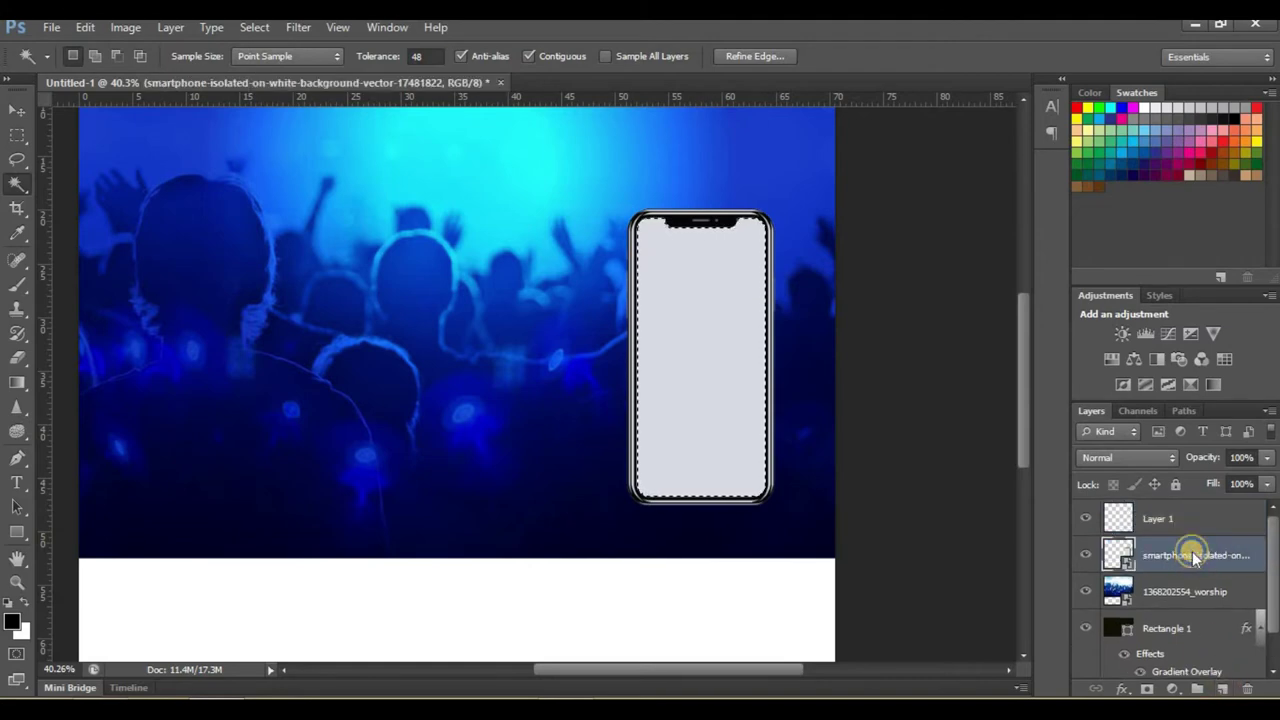
right_click(1192, 558)
left_click(1086, 240)
Cut the grey screen out of the phone and paste it onto Layer 1
key("Delete")
key("ctrl+d")
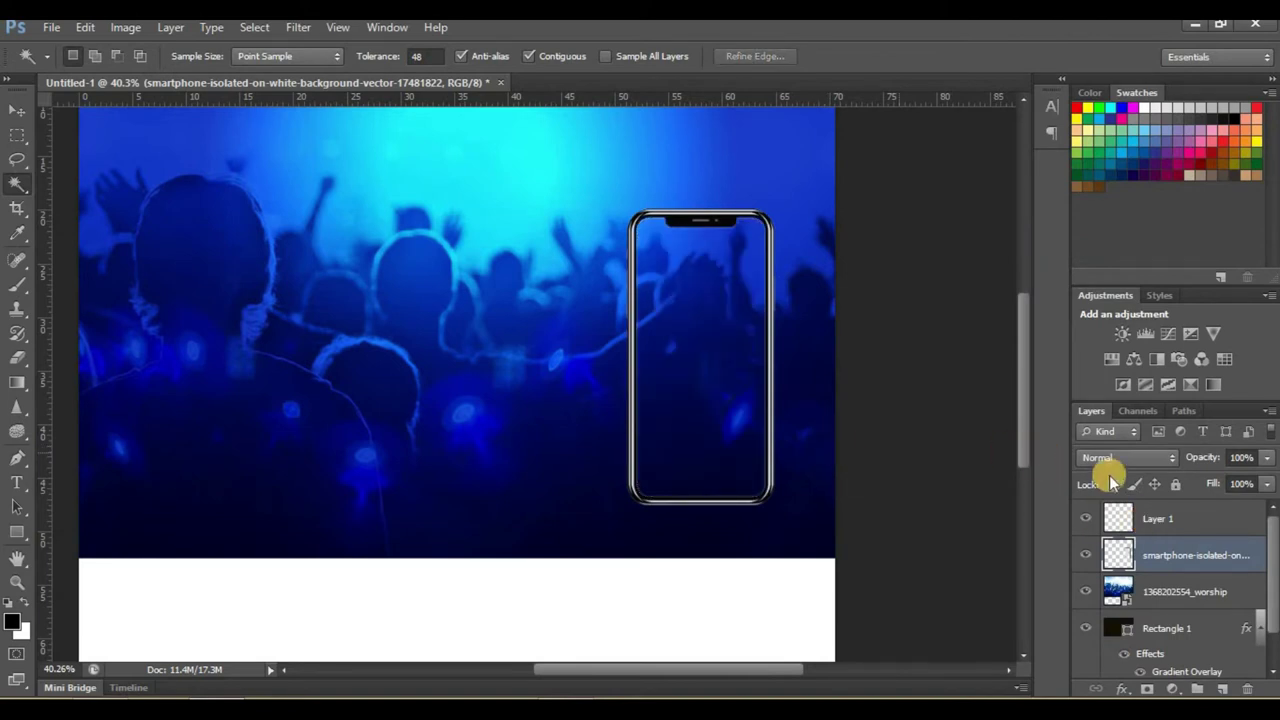
left_click(1162, 518)
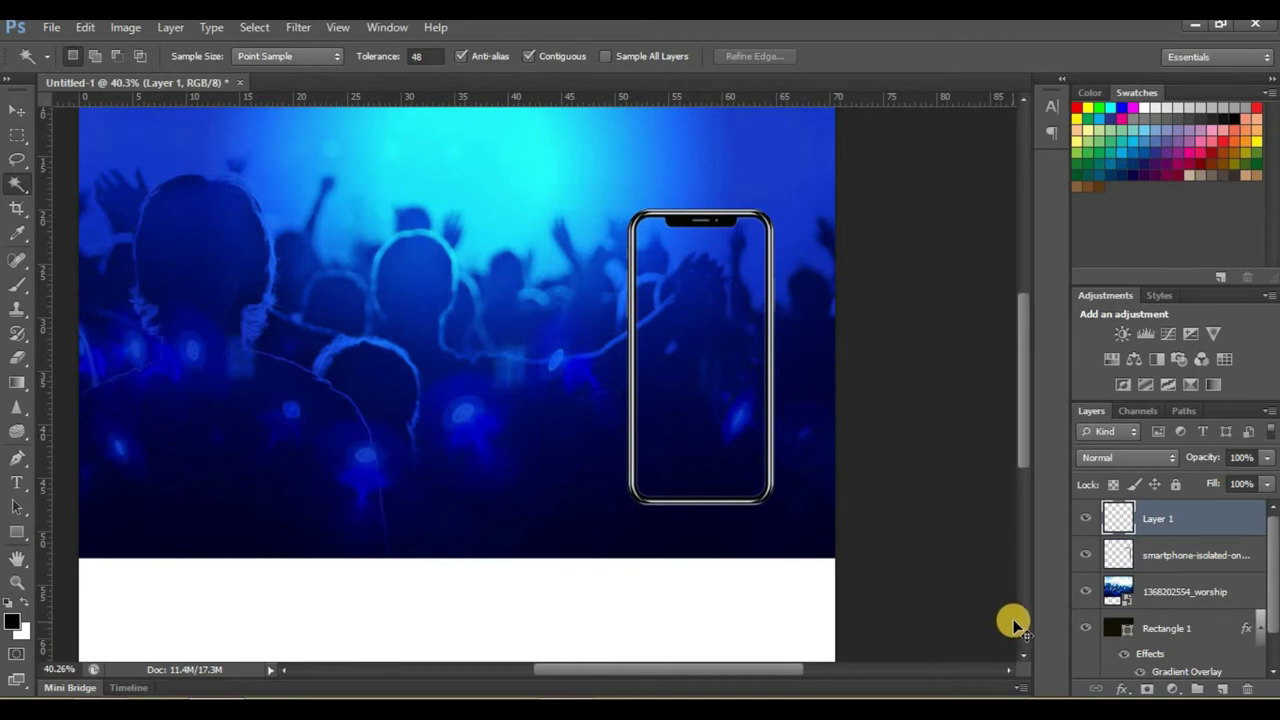
key("ctrl+v")
Move the grey screen shape onto the phone and blend Layer 1 as Overlay at 90% opacity
left_click(18, 118)
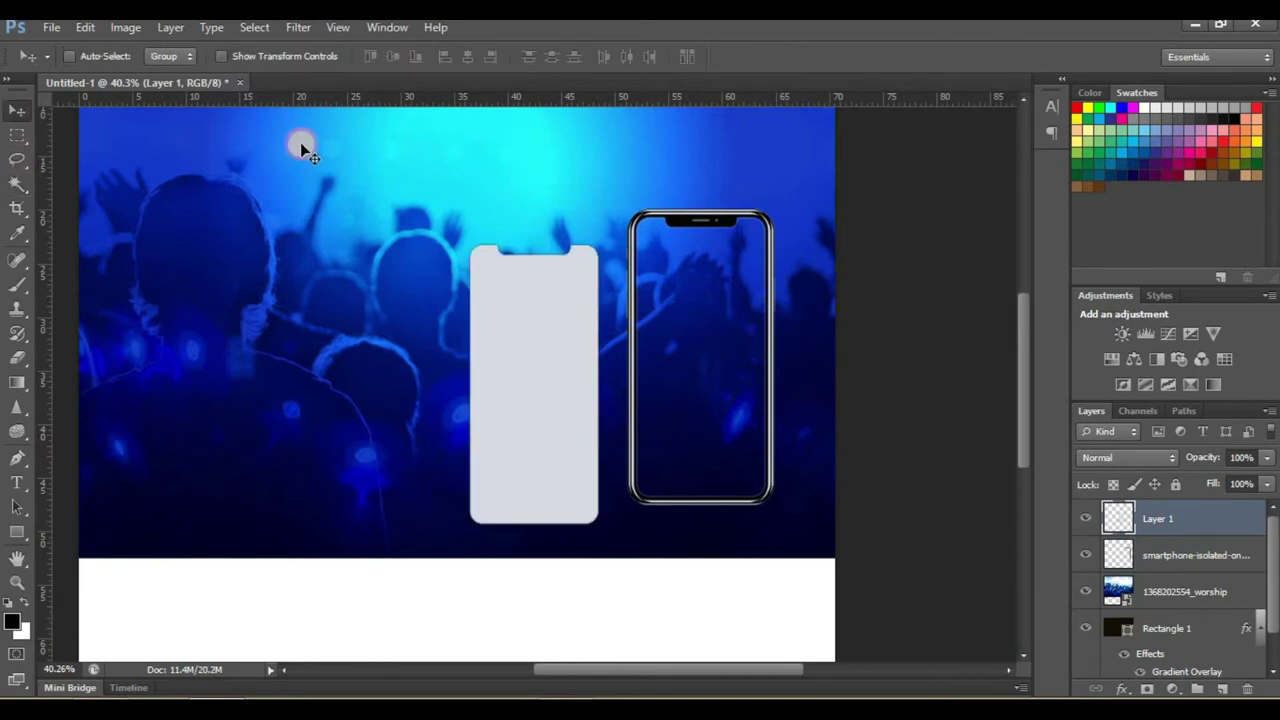
left_click_drag(548, 430, 714, 403)
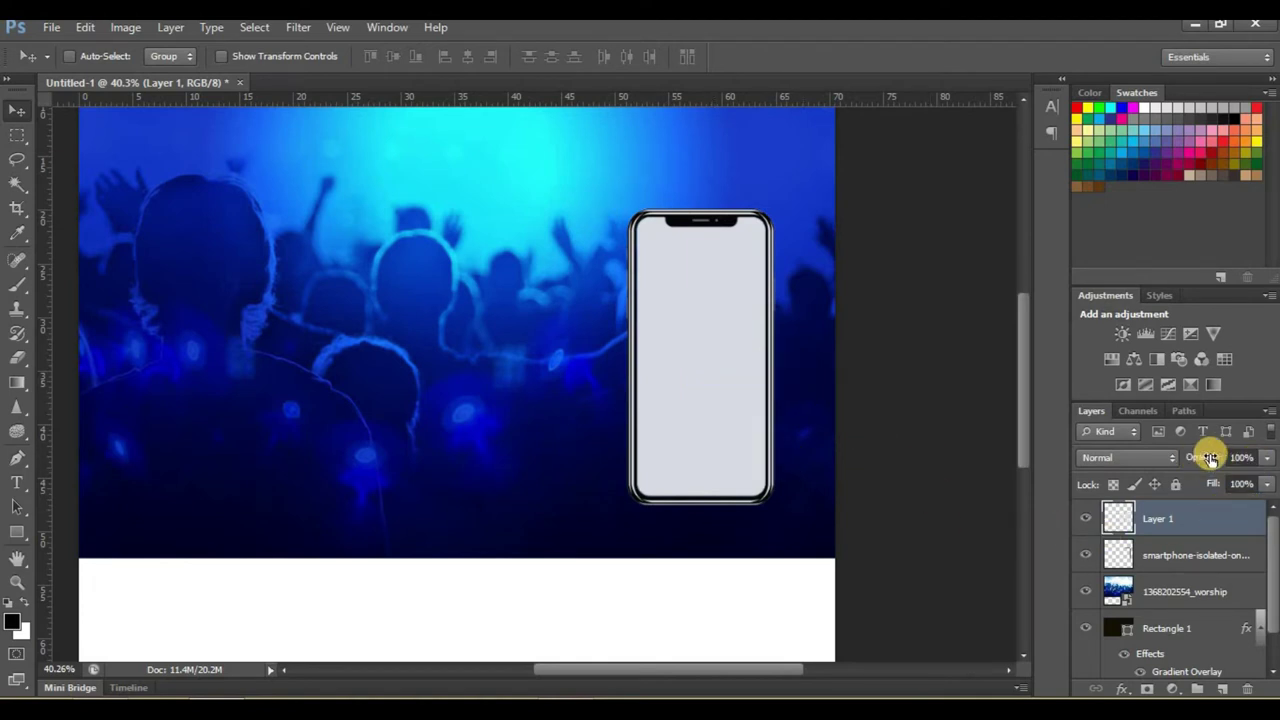
left_click(1161, 457)
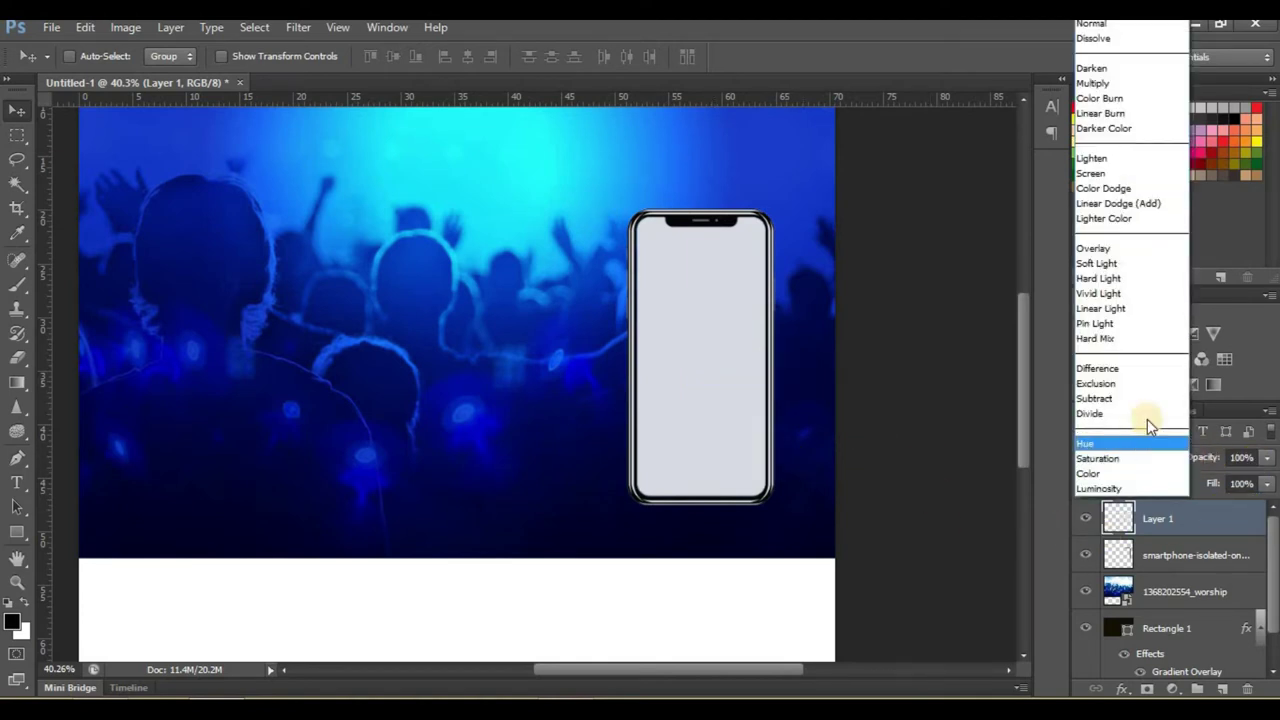
left_click(1128, 248)
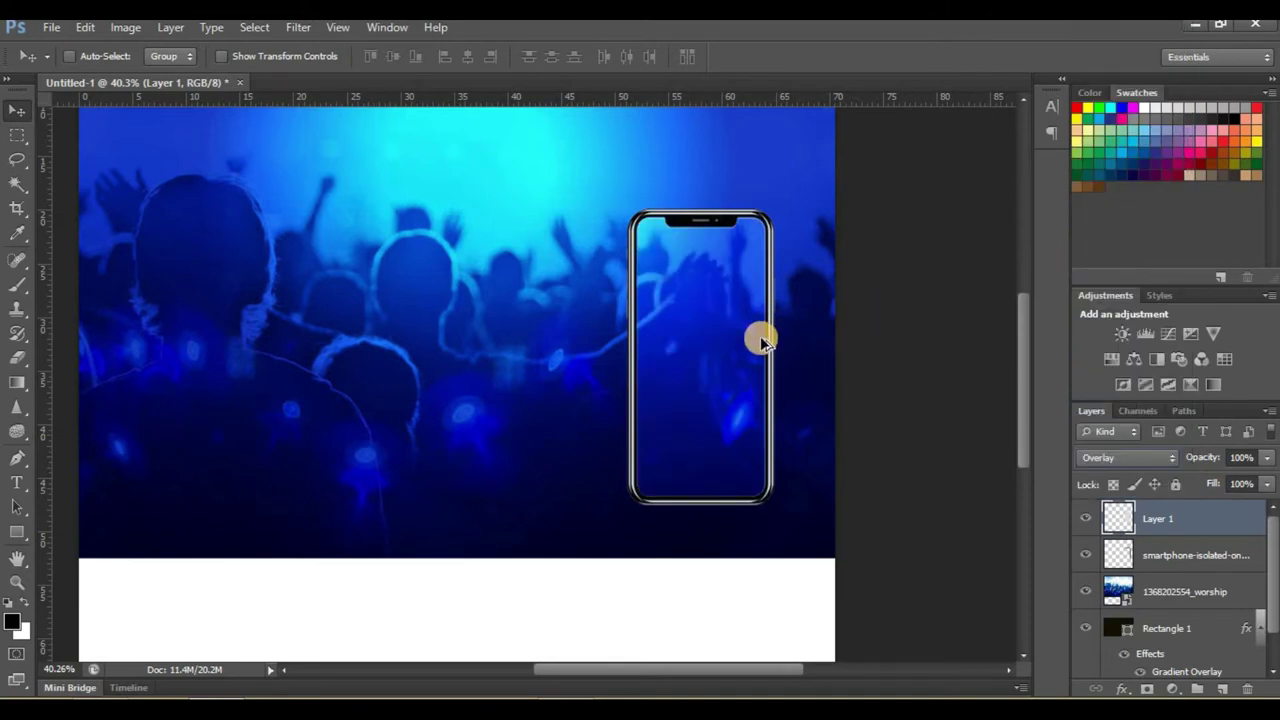
key("Up")
key("Down")
key("Down")
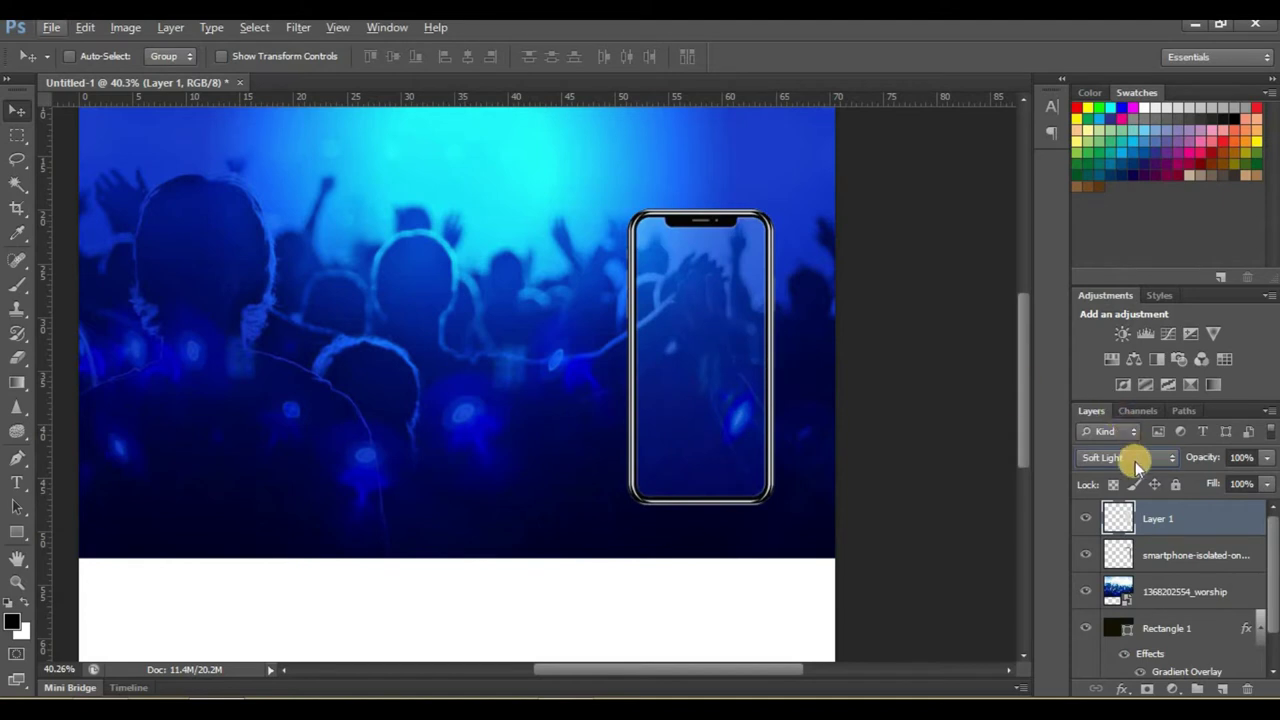
left_click(1128, 457)
left_click(1106, 250)
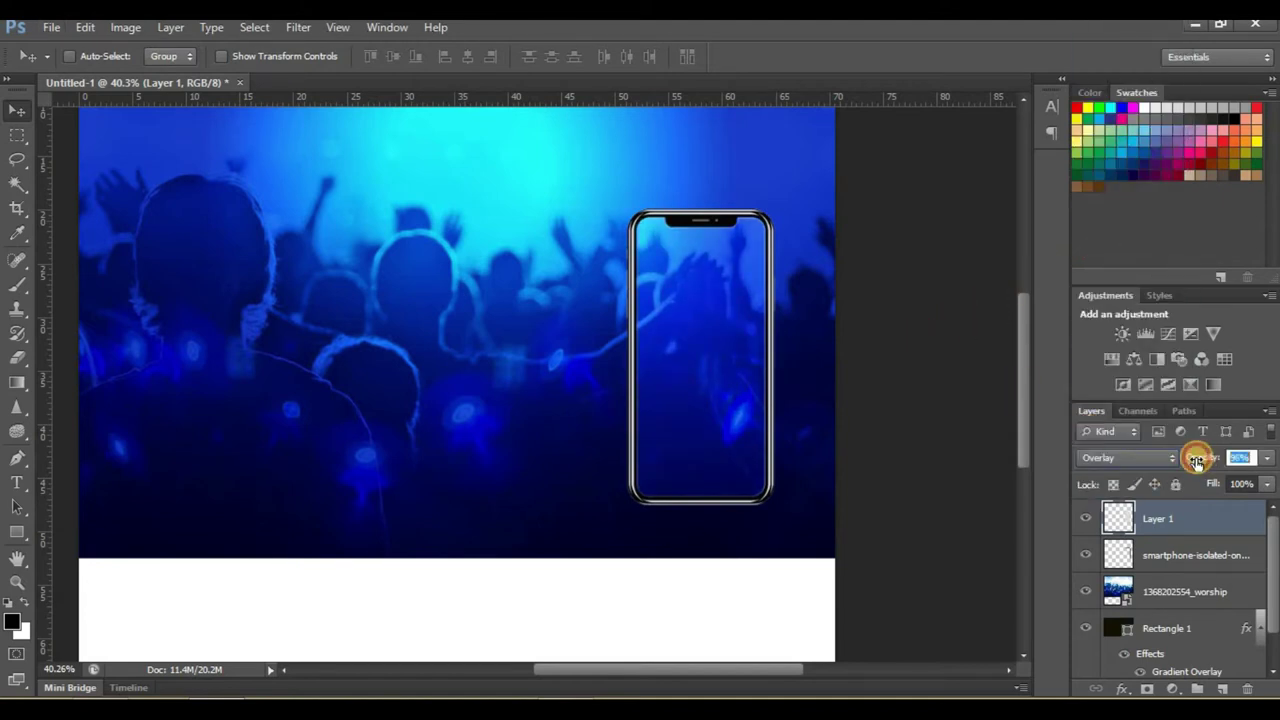
left_click(907, 380)
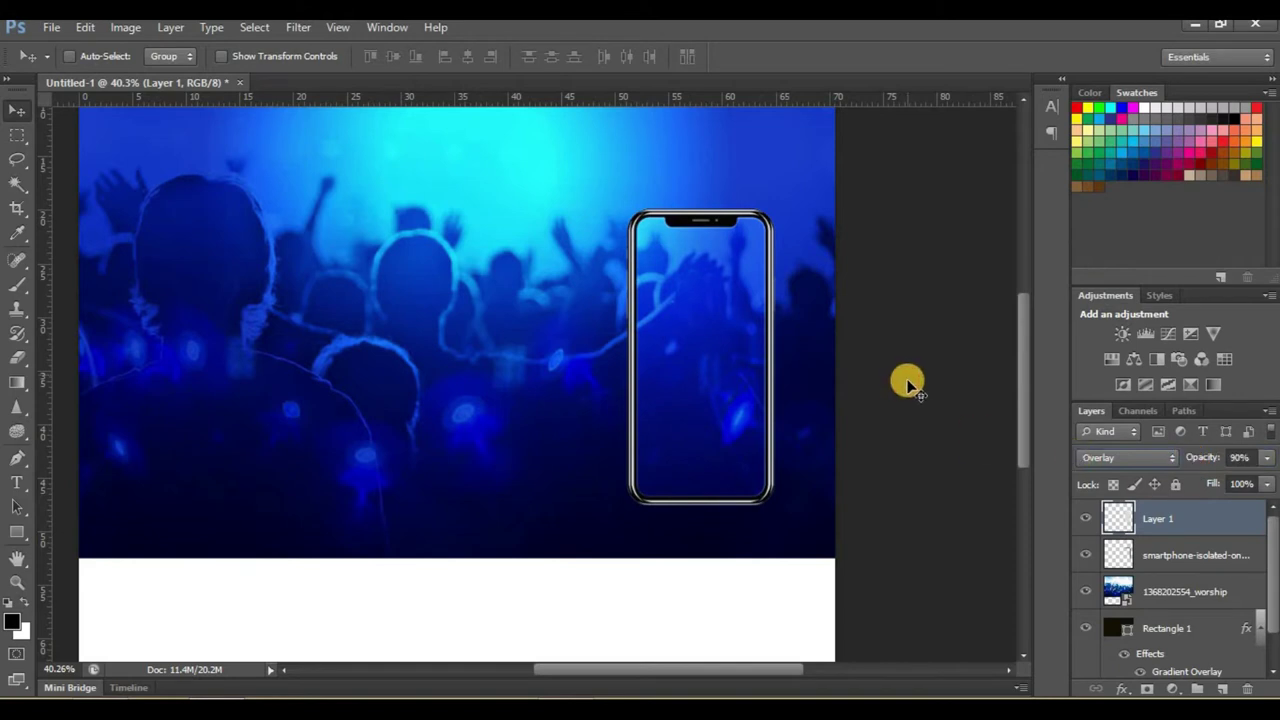
Drag the portrait photo IMG-20200211-WA0010_filtered from File Explorer onto the flyer
scroll(857, 394, "right", 2)
scroll(837, 400, "down", 2)
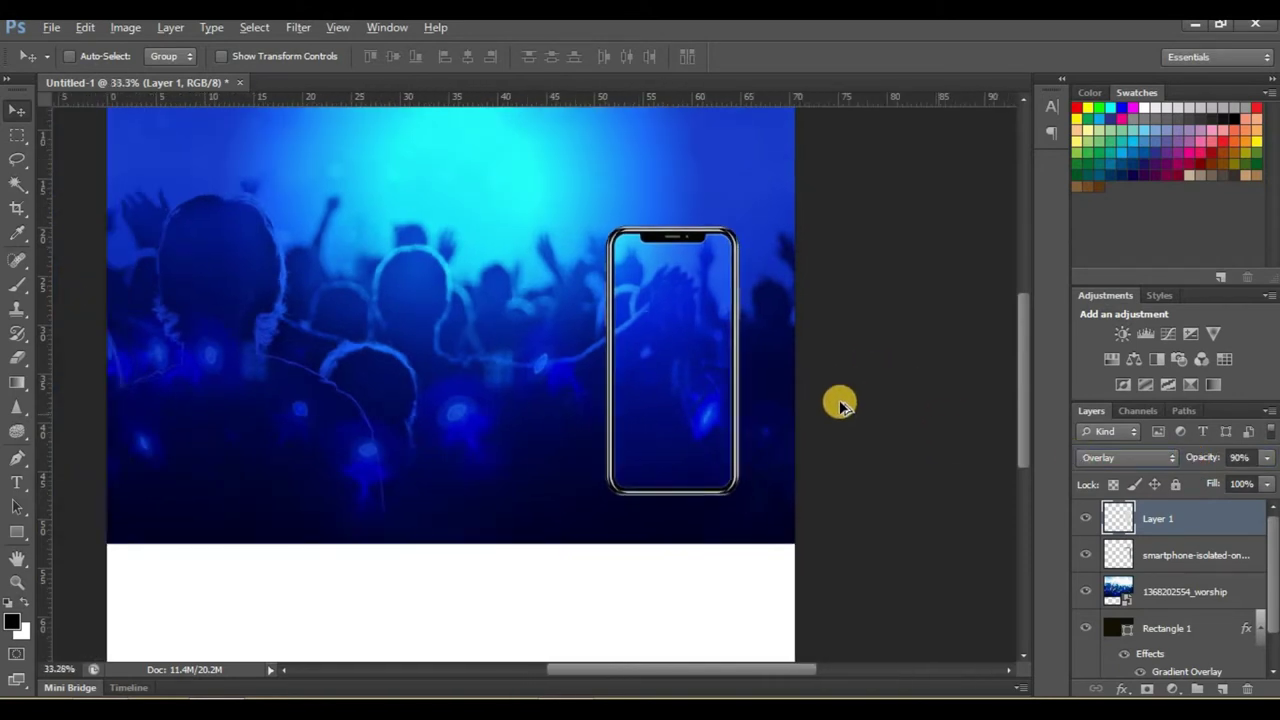
scroll(780, 458, "down", 2)
scroll(589, 360, "up", 1)
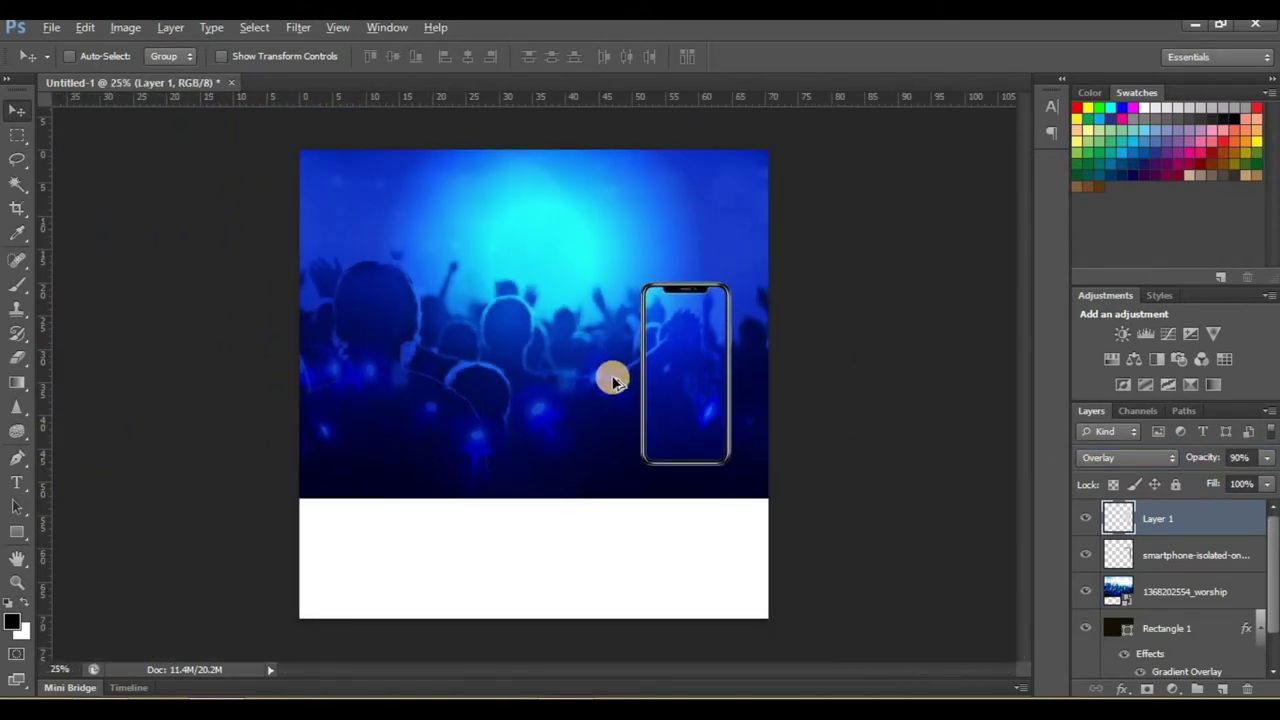
scroll(537, 387, "up", 1)
scroll(575, 410, "up", 1)
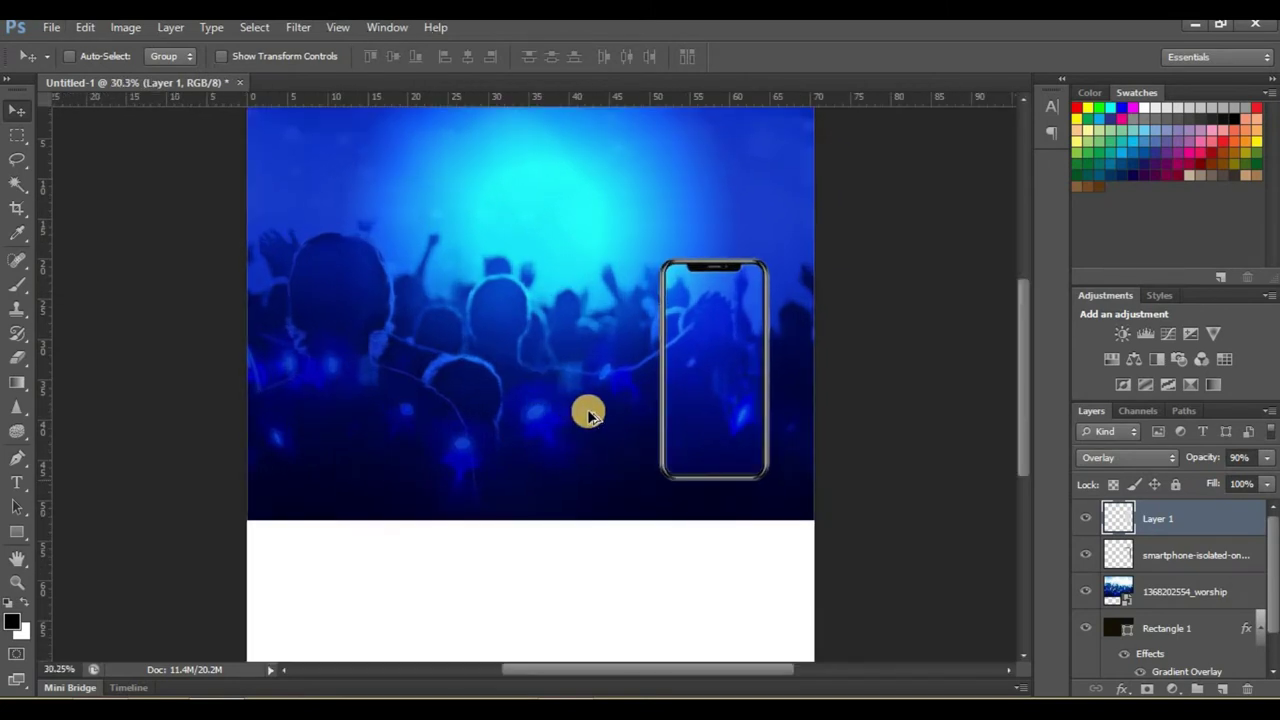
scroll(560, 409, "down", 1)
scroll(480, 390, "down", 1)
scroll(424, 378, "up", 1)
scroll(600, 400, "up", 1)
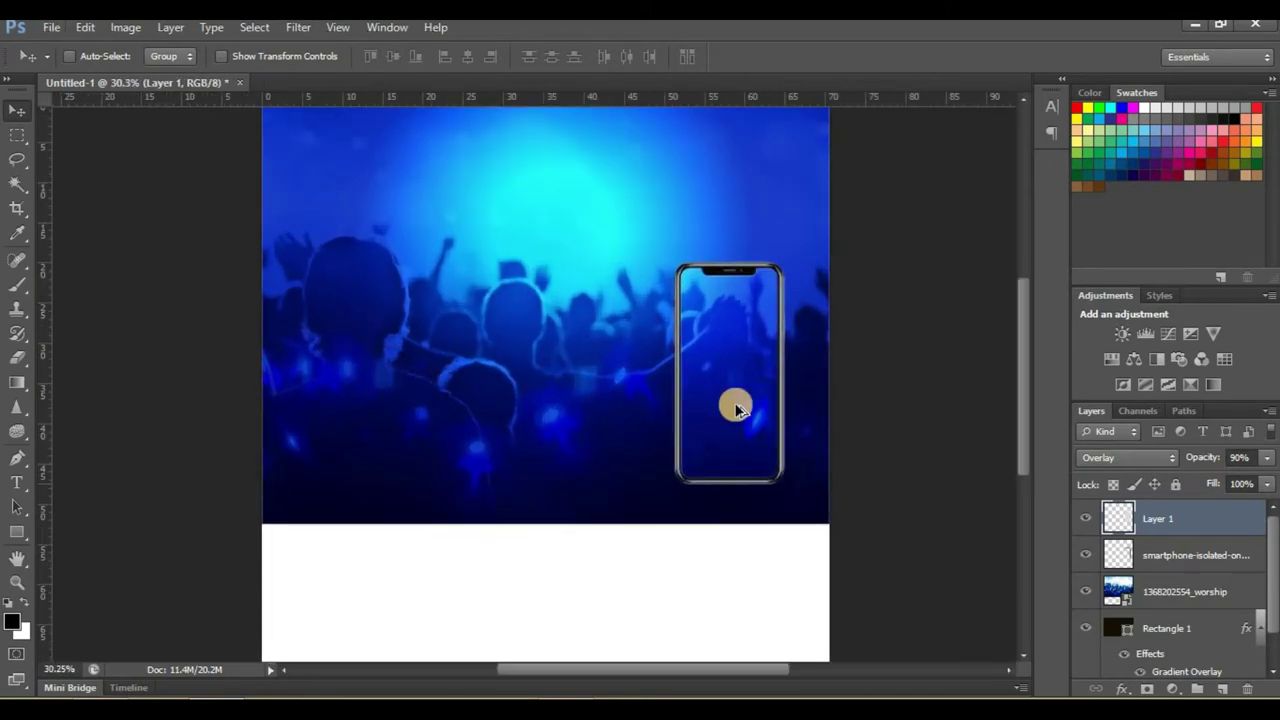
scroll(734, 409, "down", 2)
scroll(680, 408, "down", 1)
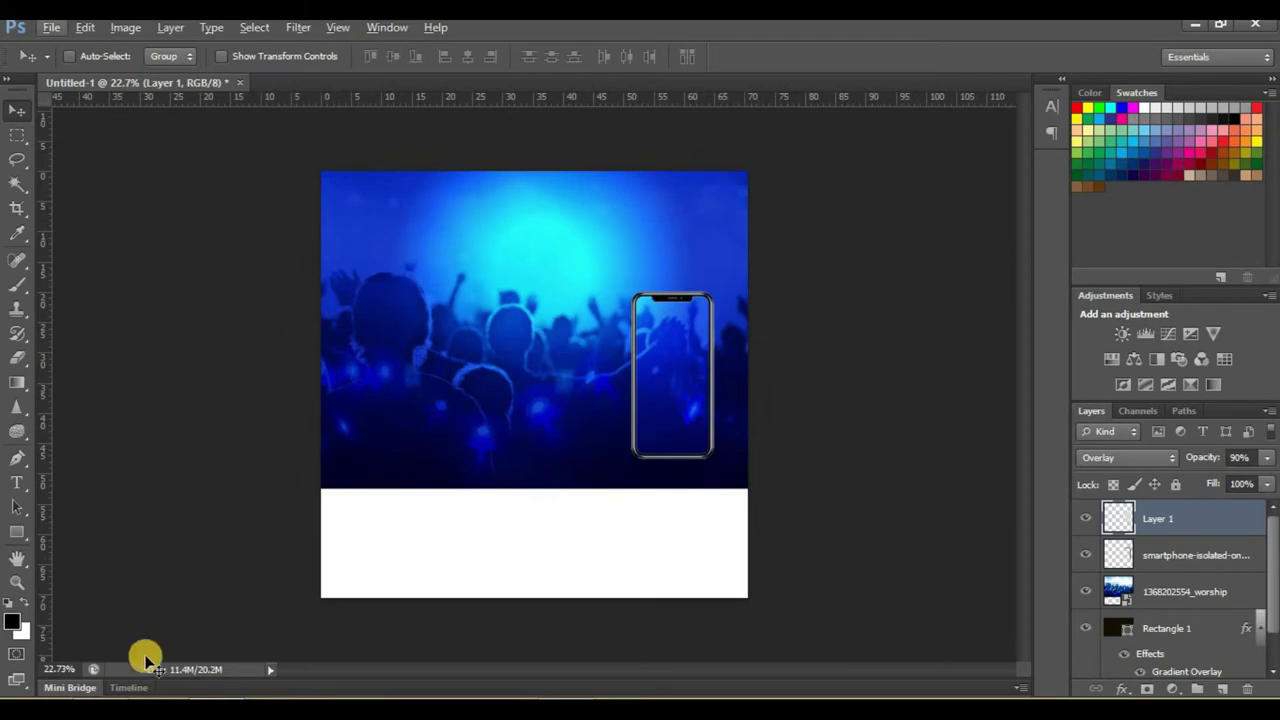
key("alt+Tab")
left_click(471, 295)
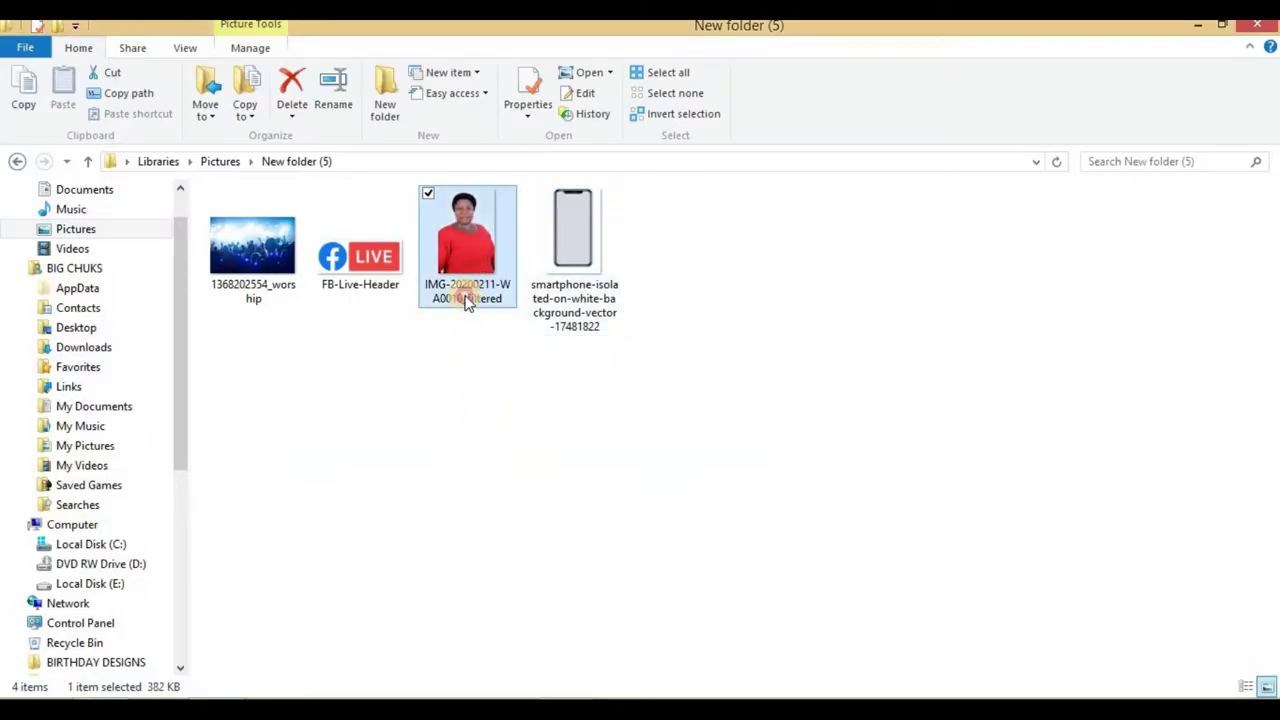
mouse_move(466, 294)
left_mouse_down()
mouse_move(598, 578)
mouse_move(429, 438)
mouse_move(457, 384)
left_mouse_up()
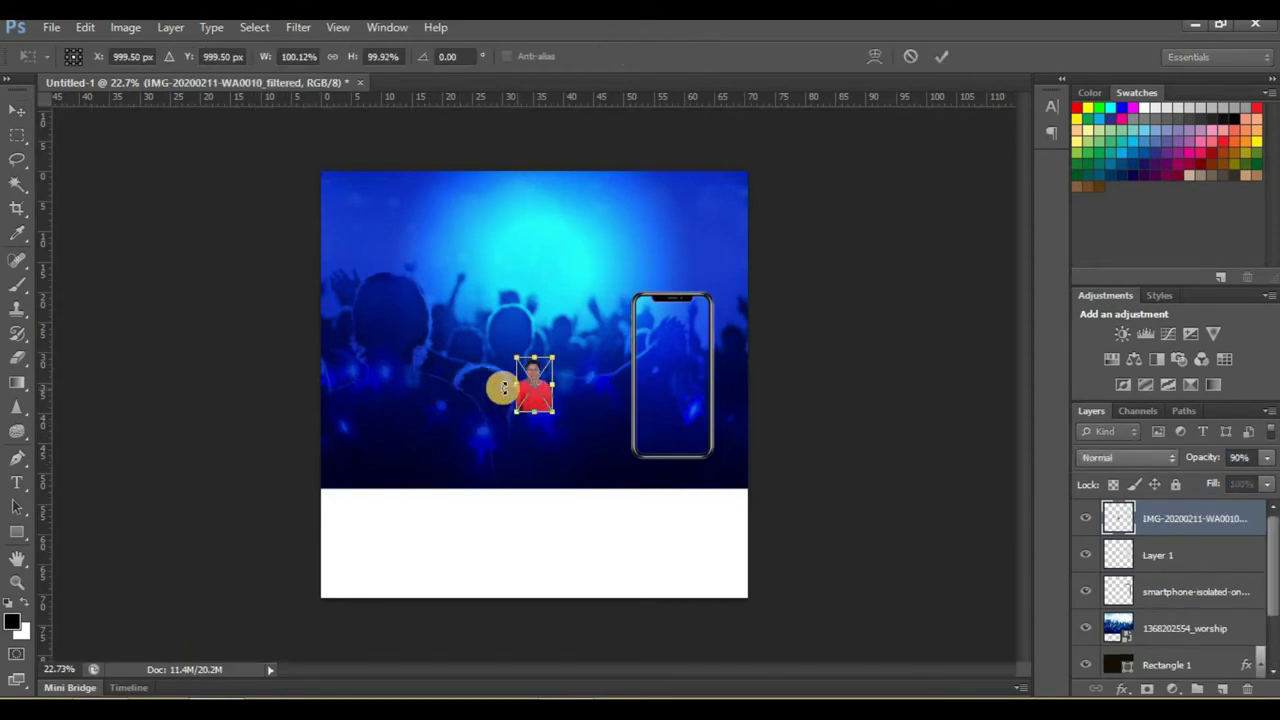
Enlarge the portrait and move it to the flyer's bottom-left corner
left_click_drag(522, 414, 390, 600)
left_click(941, 56)
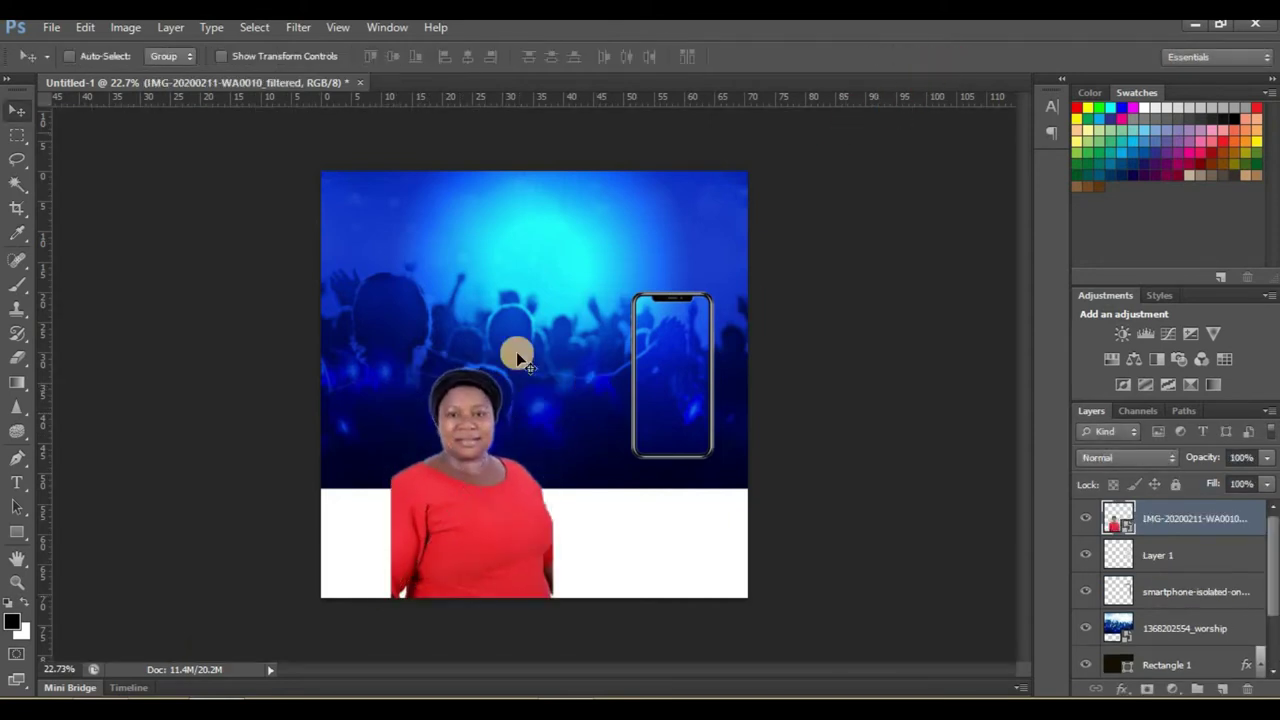
left_click_drag(460, 538, 364, 557)
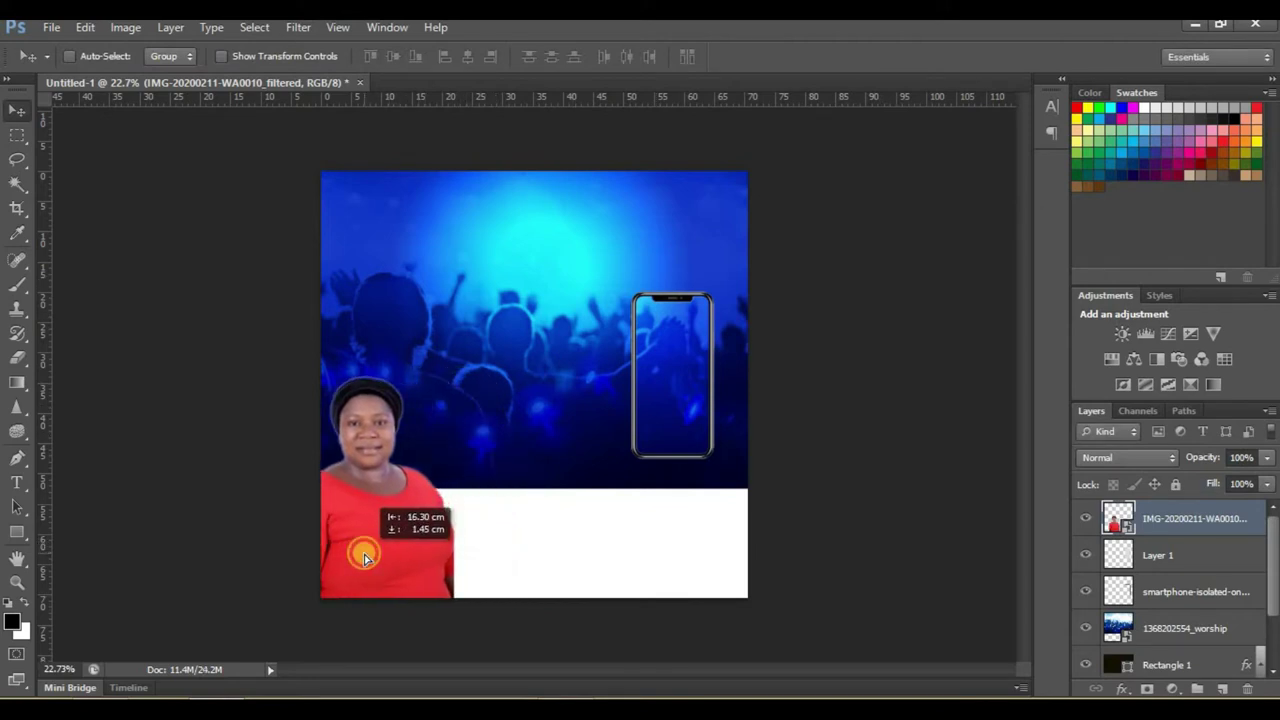
left_click_drag(364, 557, 405, 540)
Fine-tune the portrait's size and position in the bottom-left corner
key("ctrl+t")
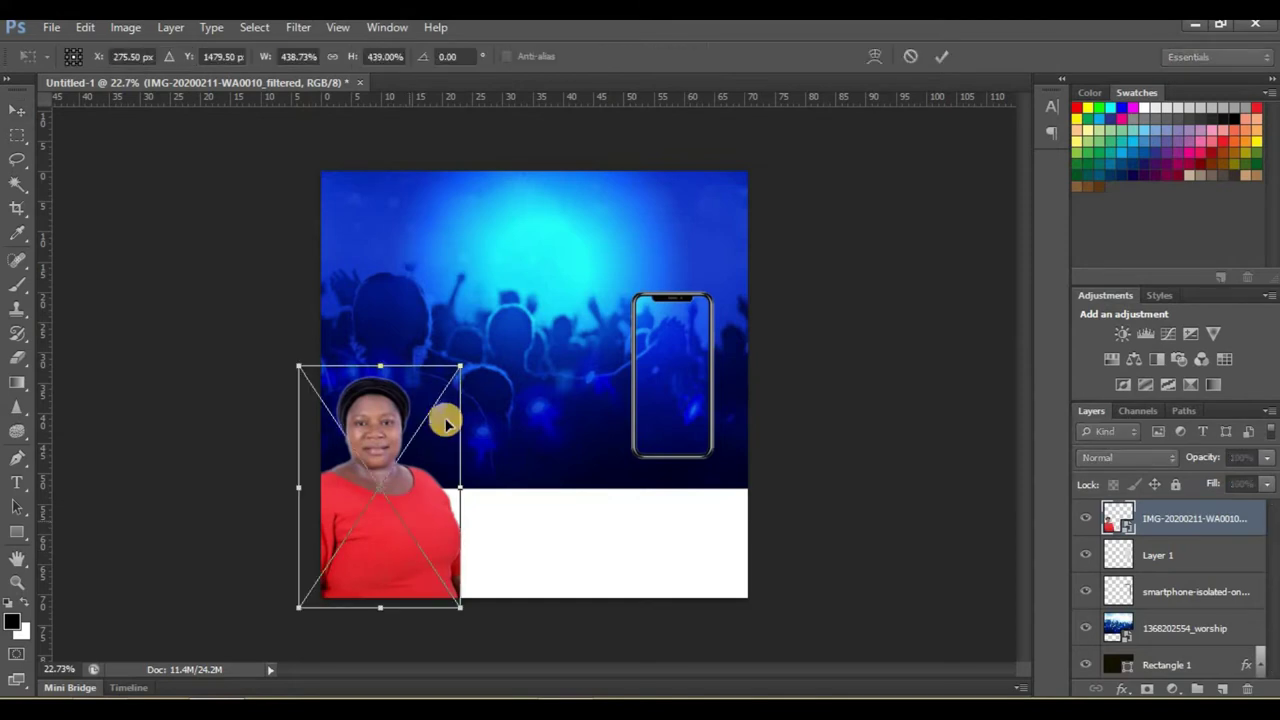
left_click_drag(463, 363, 474, 345)
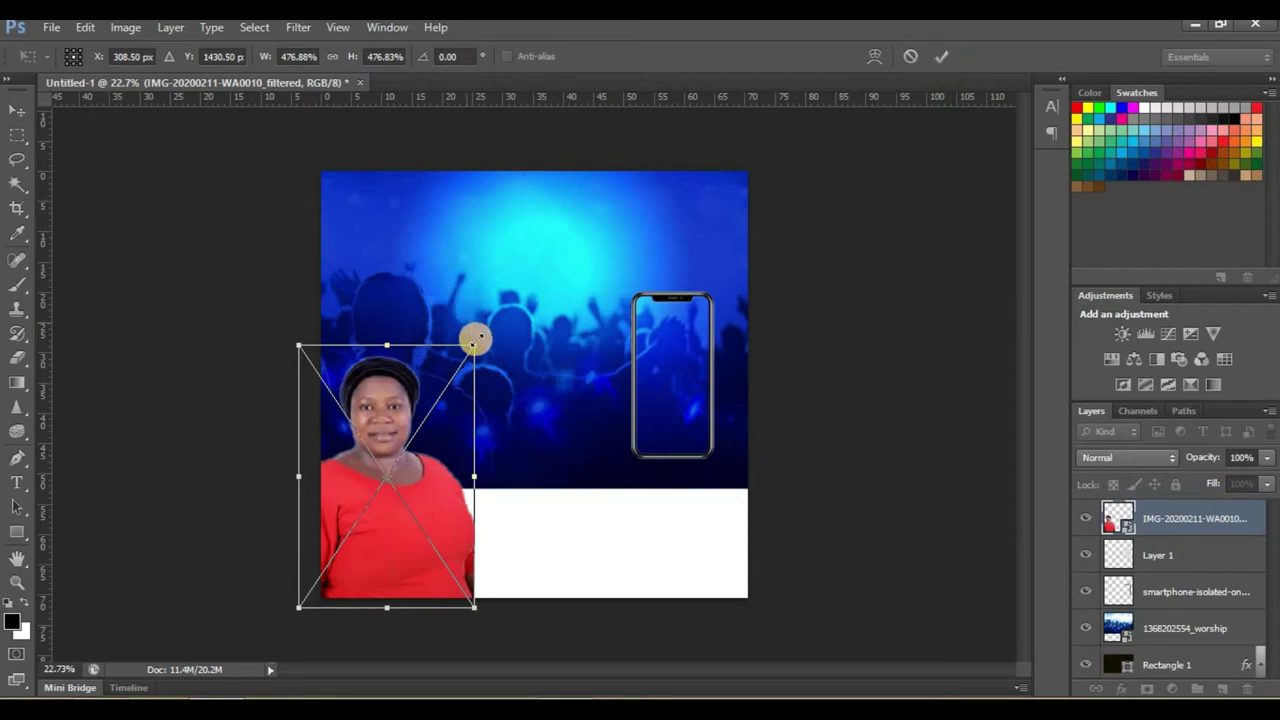
left_click_drag(470, 358, 465, 367)
left_click(941, 56)
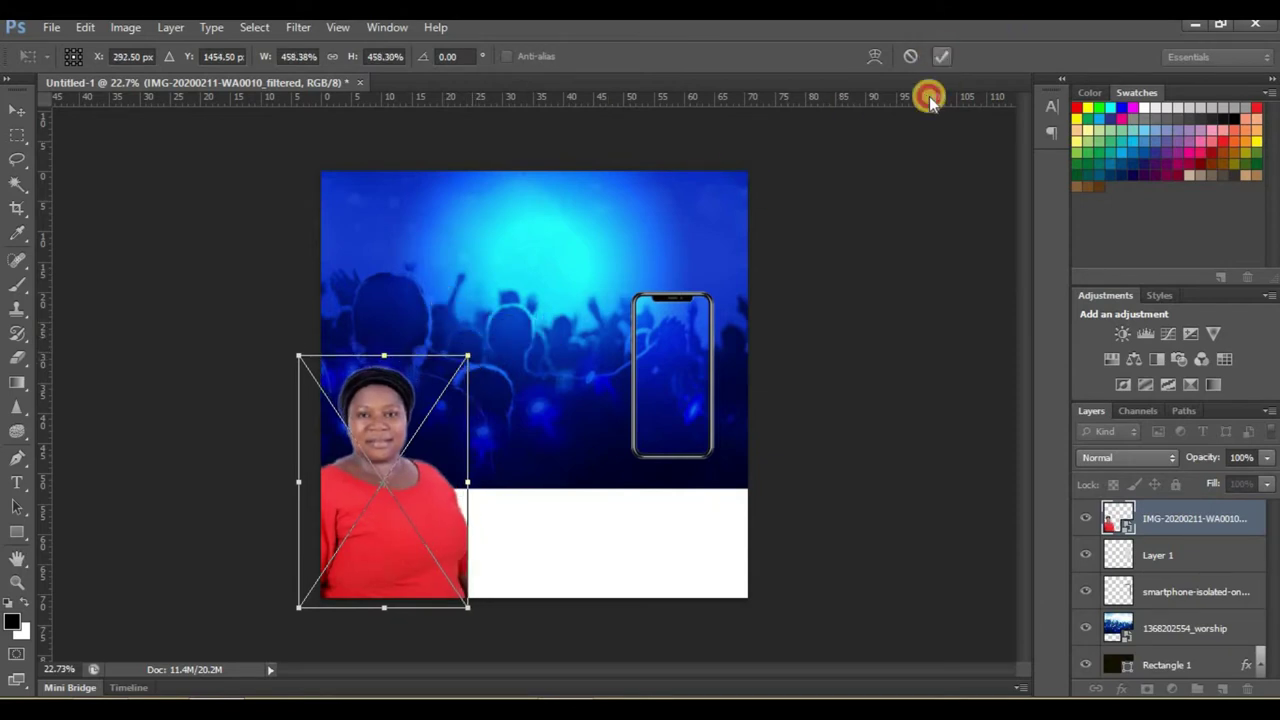
left_click_drag(407, 500, 407, 497)
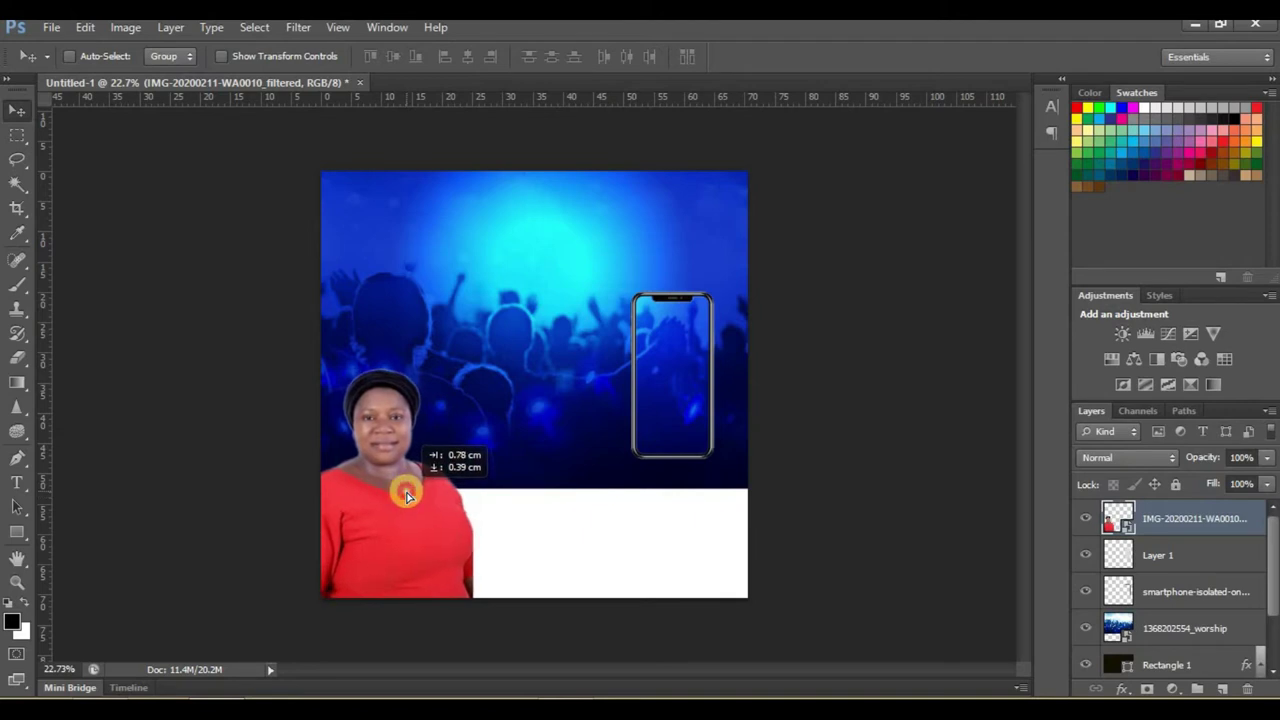
left_click_drag(408, 496, 409, 496)
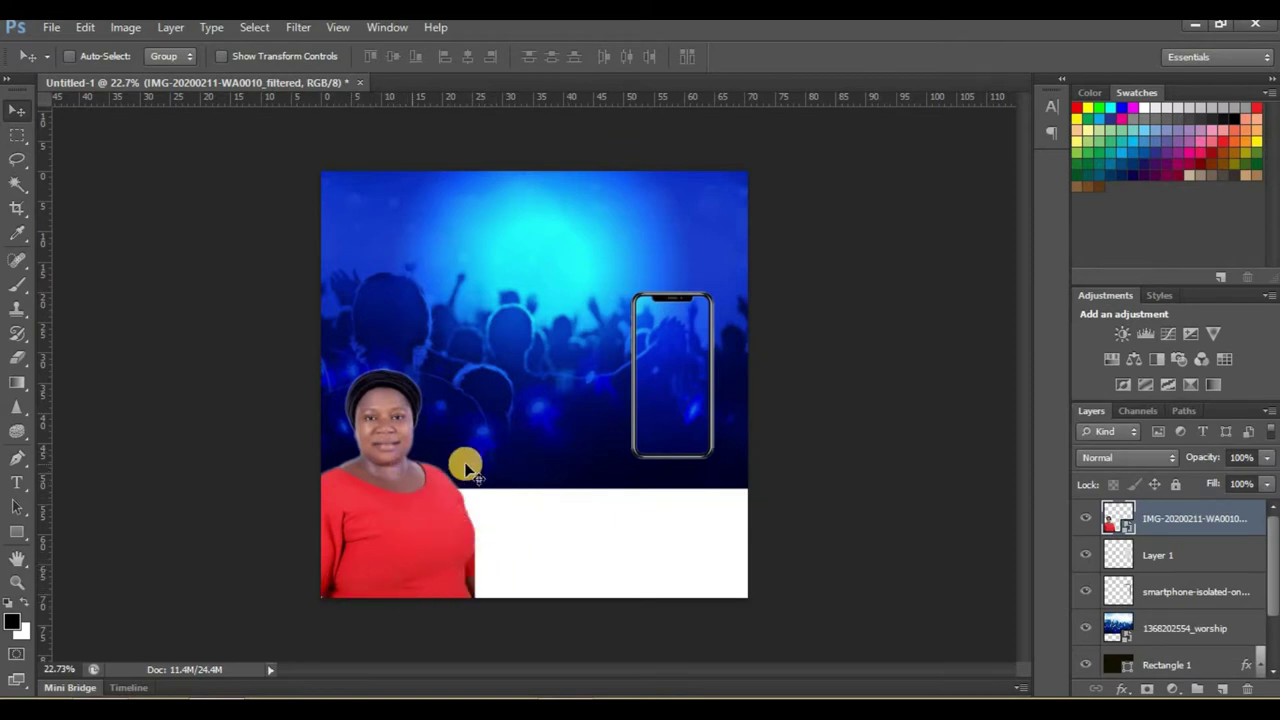
left_click_drag(1155, 530, 1125, 612)
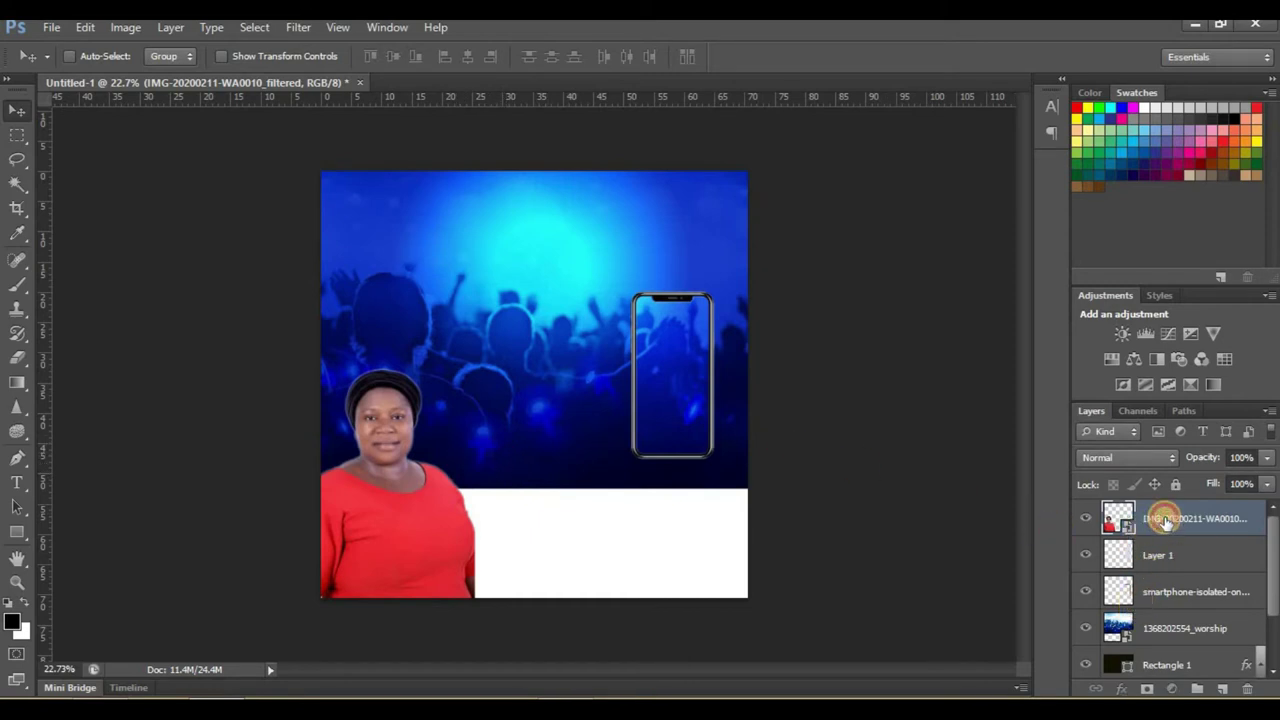
left_click_drag(1137, 605, 1148, 686)
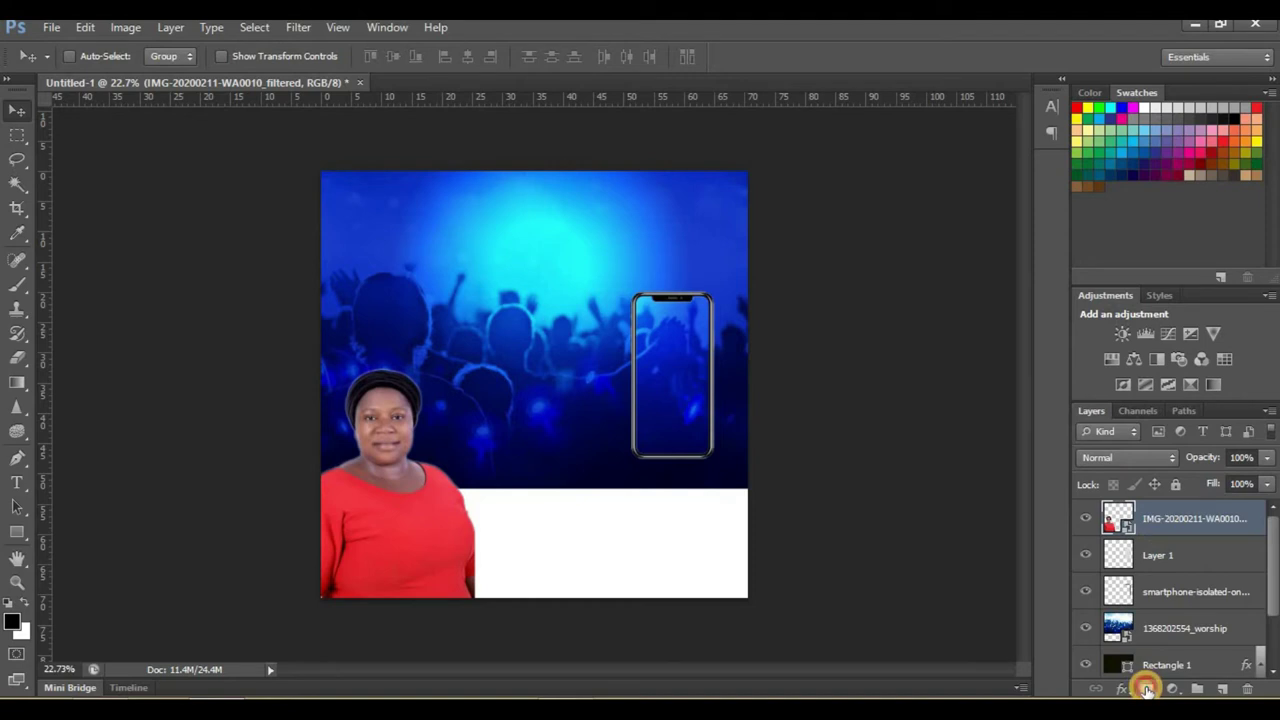
Add a layer mask and brush-fade the lower-right edge of the red shirt
left_click(1147, 689)
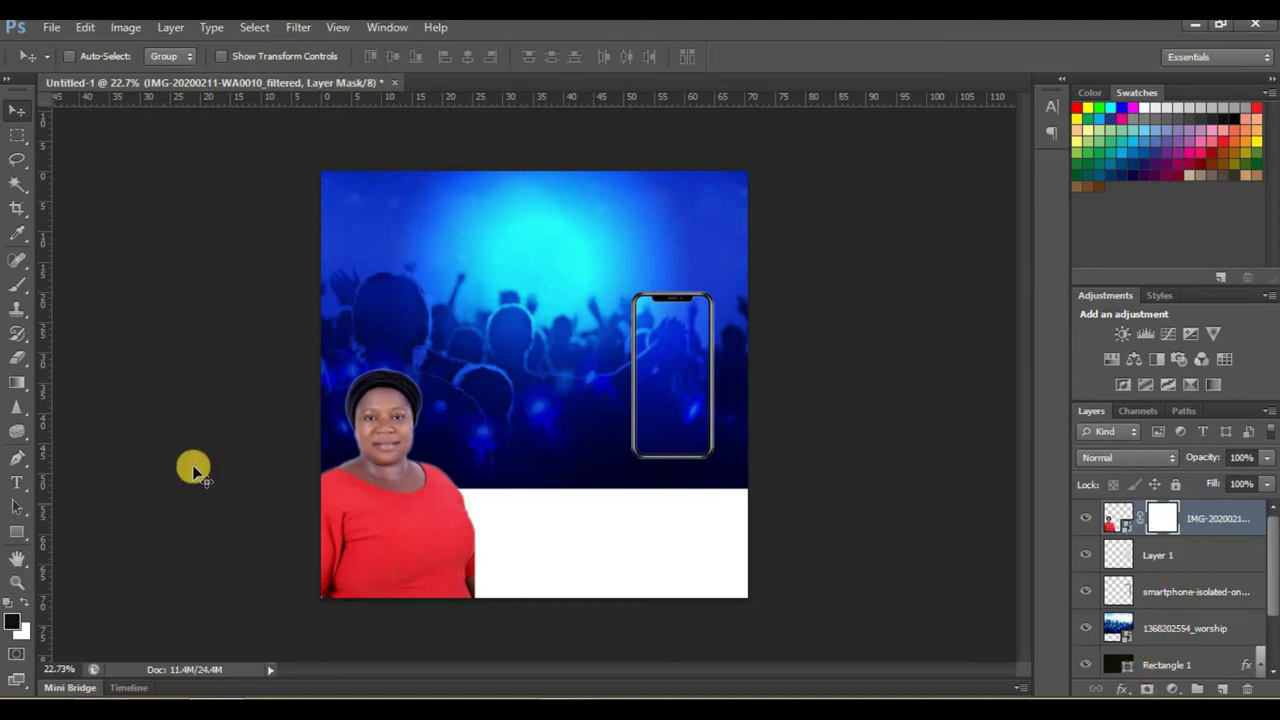
left_click(15, 288)
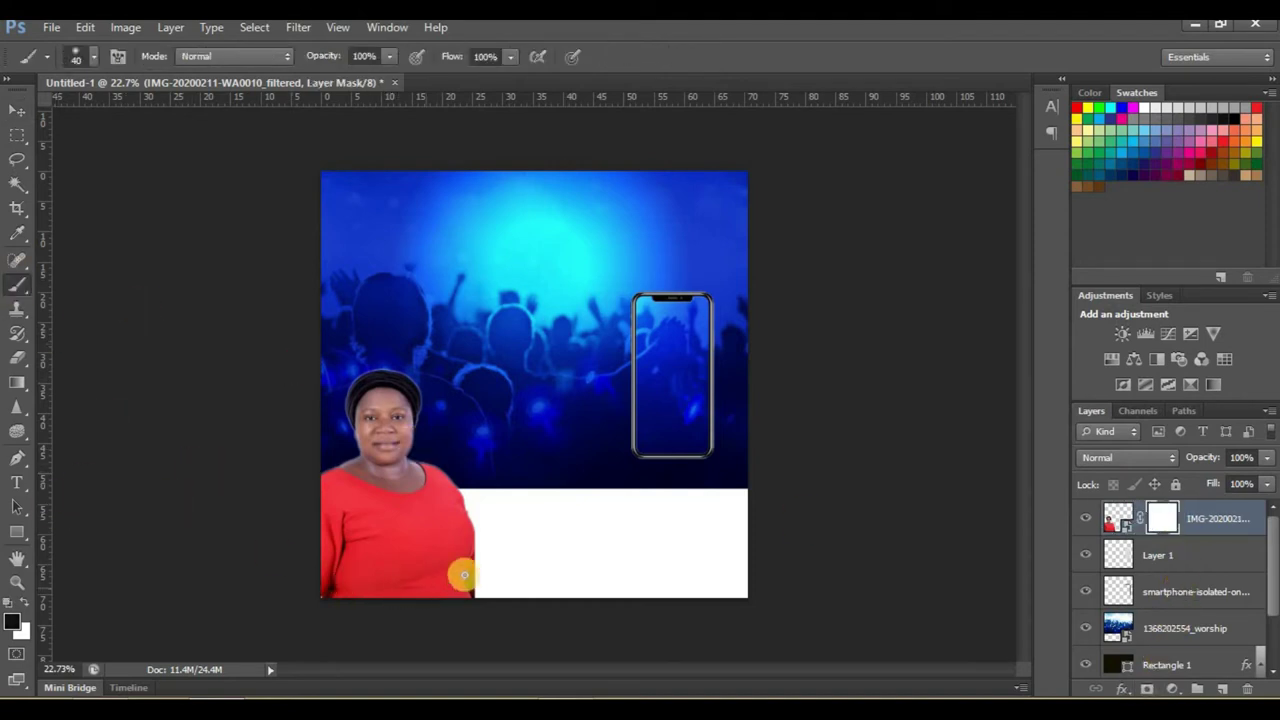
left_click_drag(480, 553, 490, 575)
left_click_drag(500, 575, 477, 625)
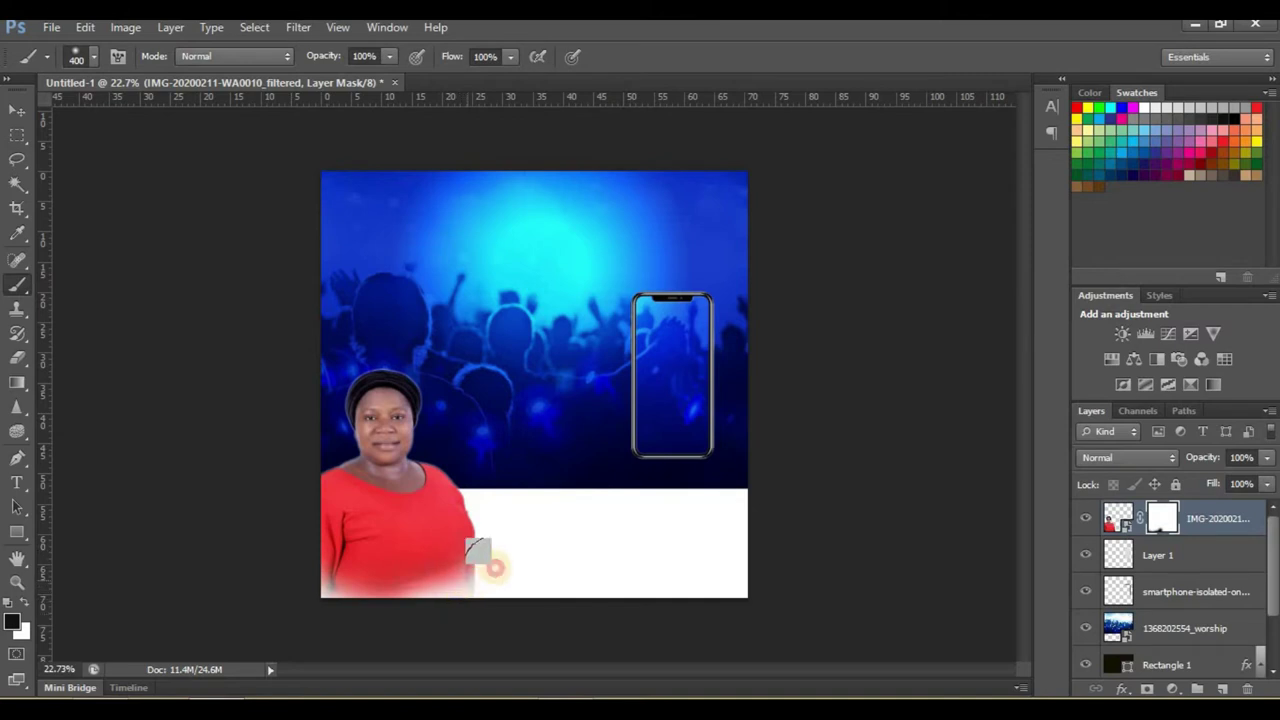
mouse_move(495, 567)
left_mouse_down()
mouse_move(509, 526)
mouse_move(500, 534)
mouse_move(500, 503)
mouse_move(509, 560)
left_mouse_up()
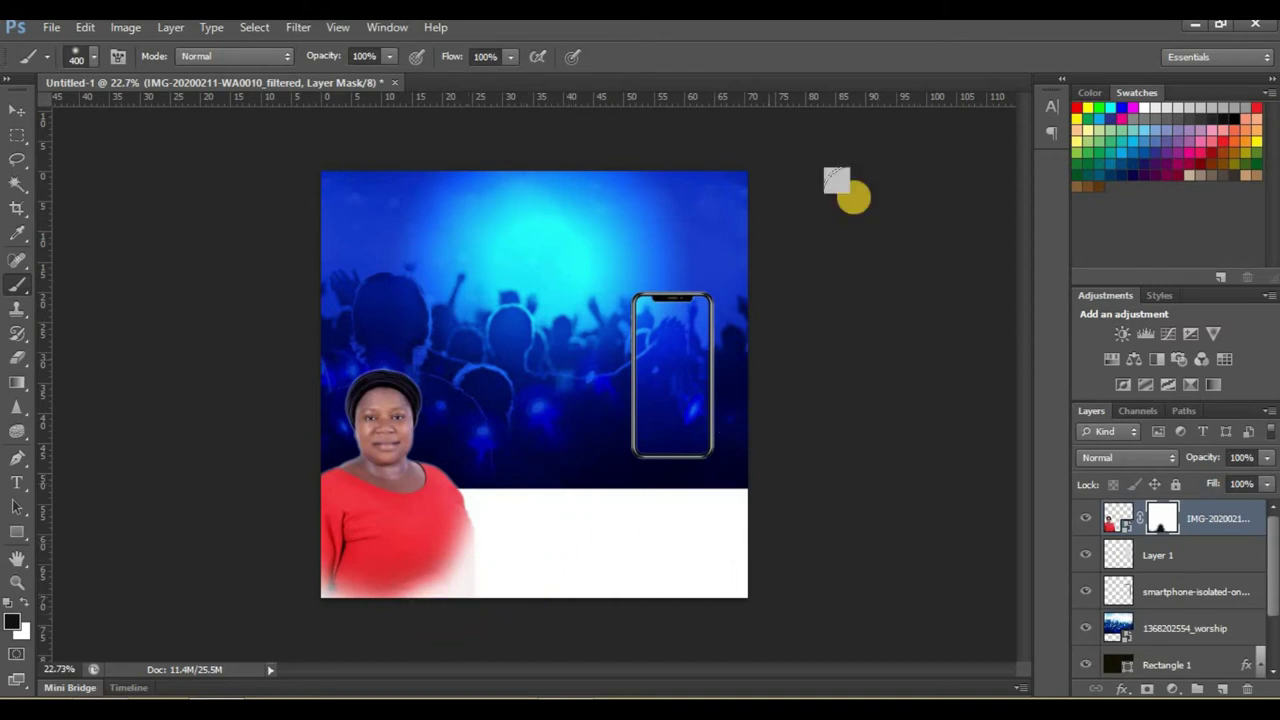
Drag the FB-Live-Header graphic from the image folder onto the flyer
scroll(495, 428, "up", 2)
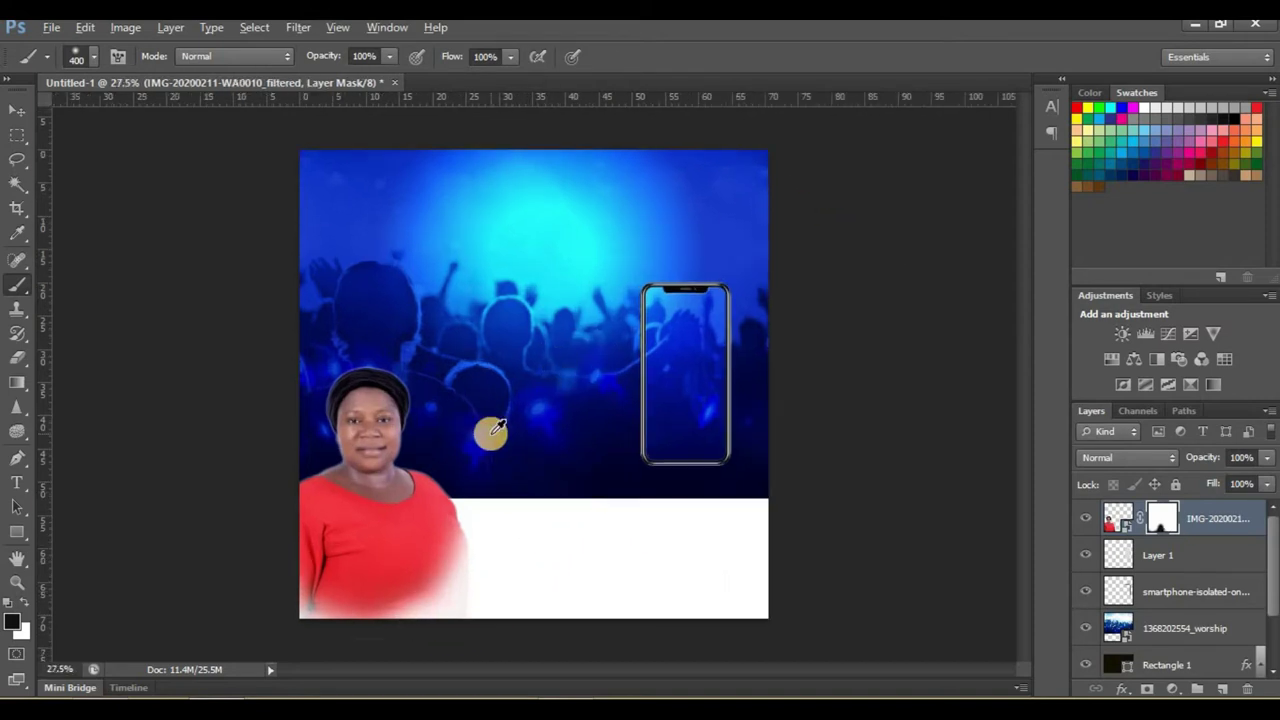
scroll(495, 428, "up", 1)
key("v")
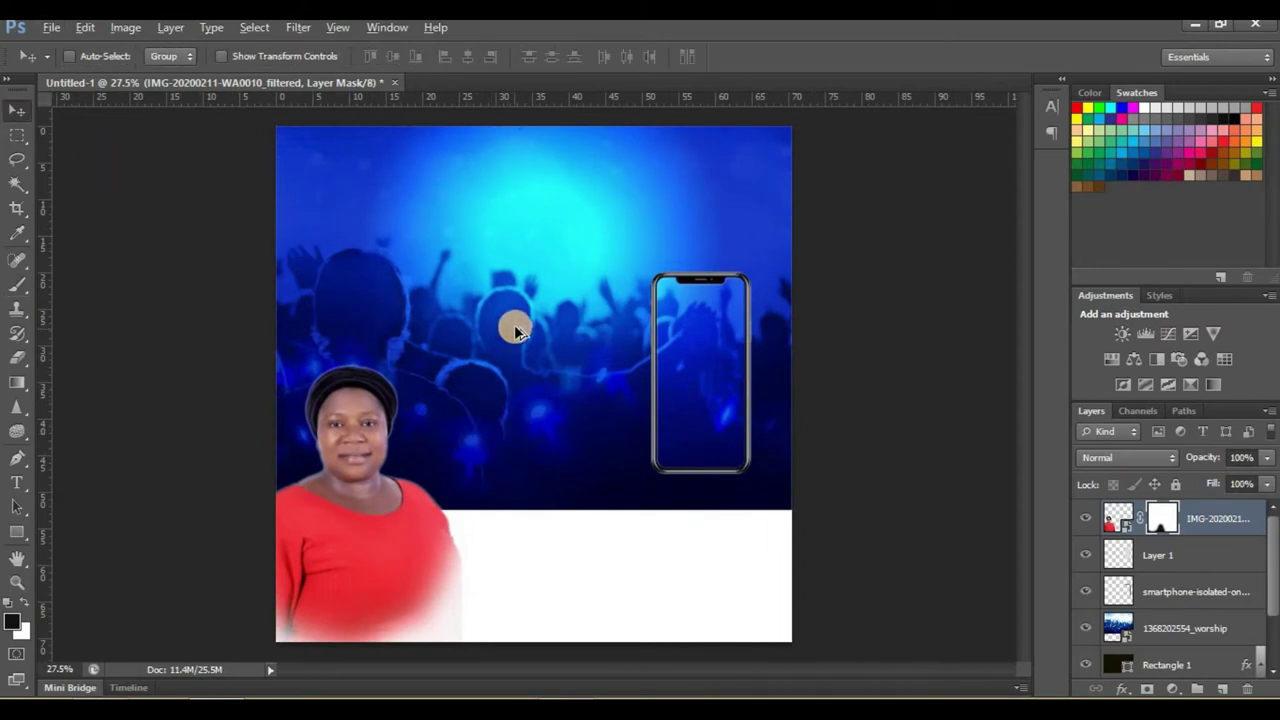
scroll(497, 345, "down", 3)
scroll(475, 400, "down", 3)
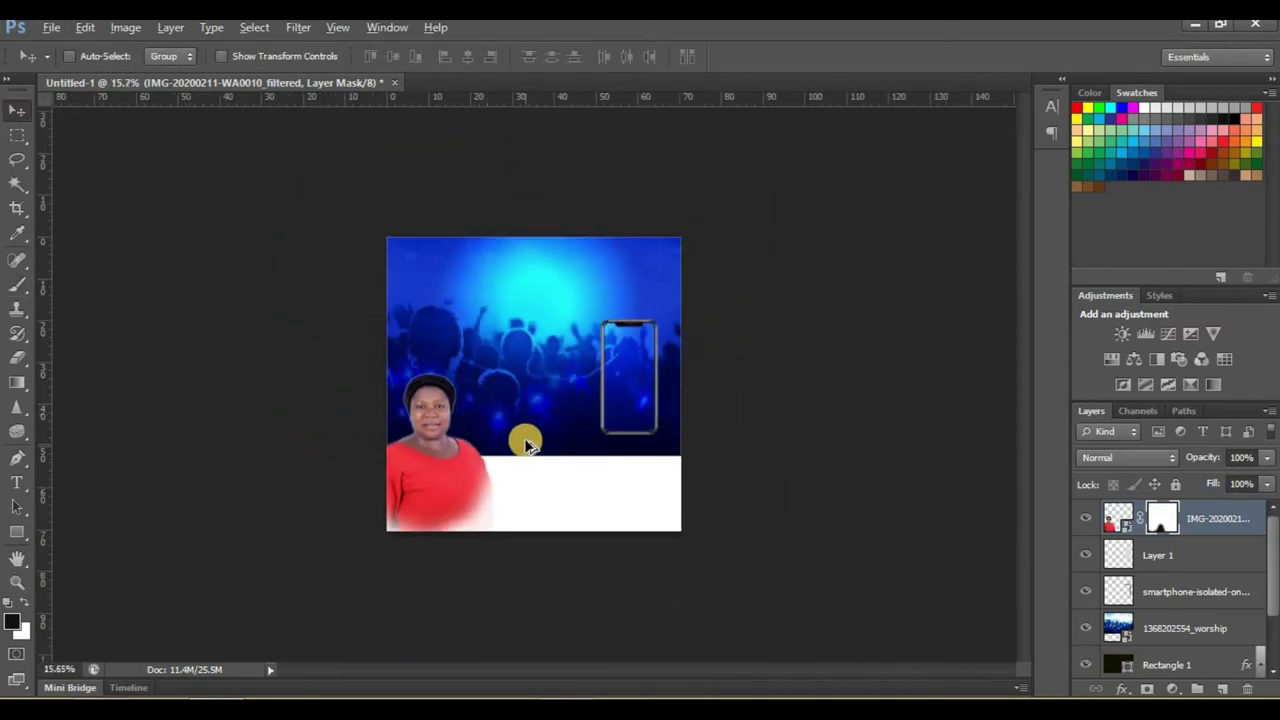
scroll(528, 340, "up", 1)
scroll(560, 279, "up", 2)
scroll(535, 250, "up", 2)
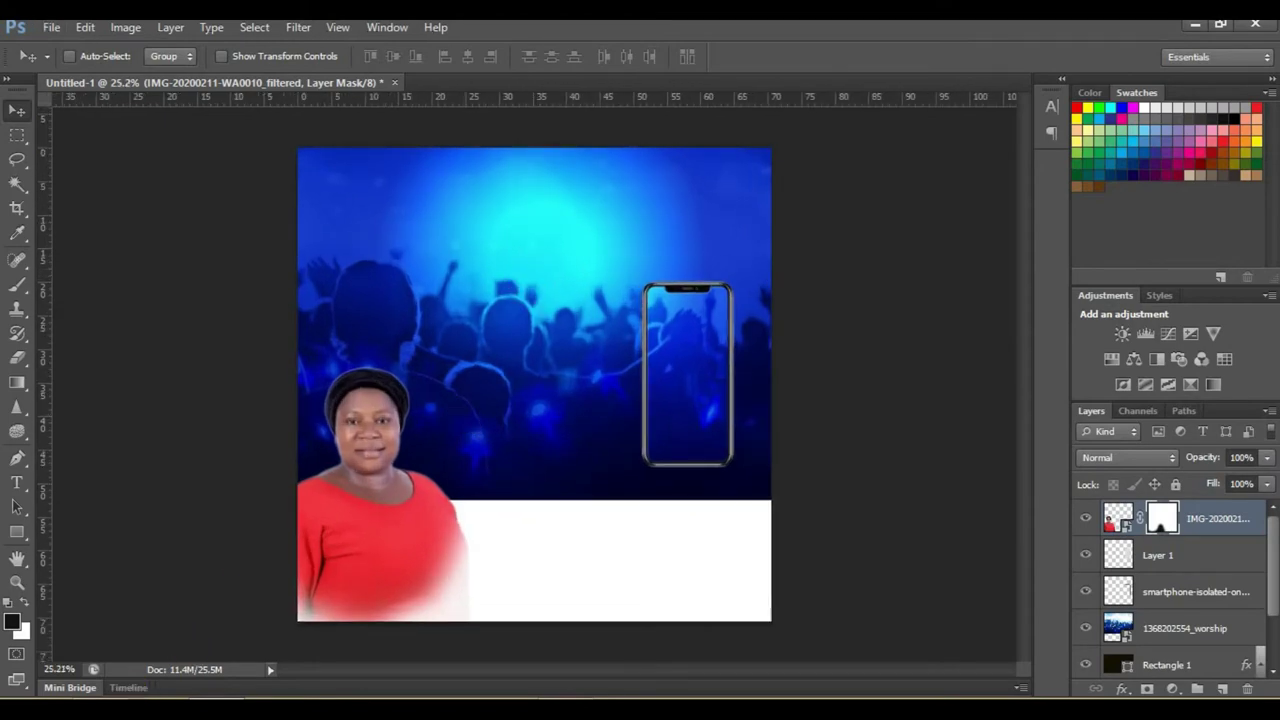
left_click(120, 615)
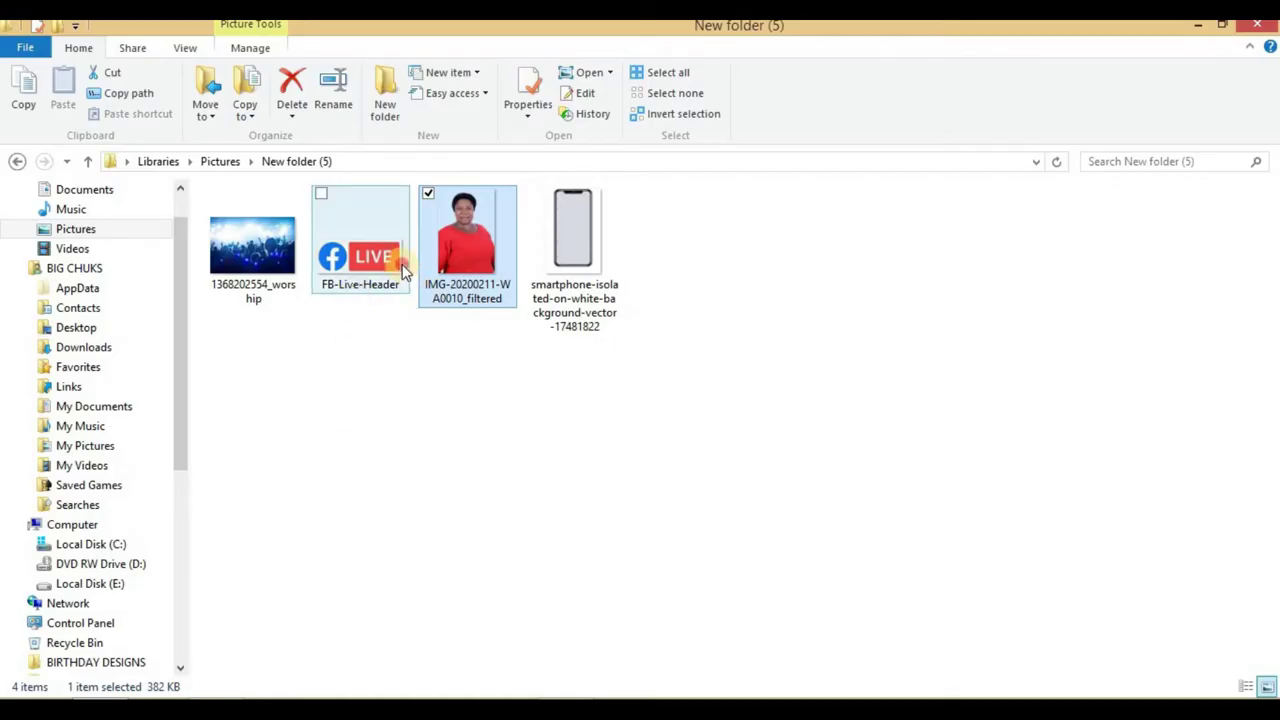
left_click_drag(360, 270, 228, 670)
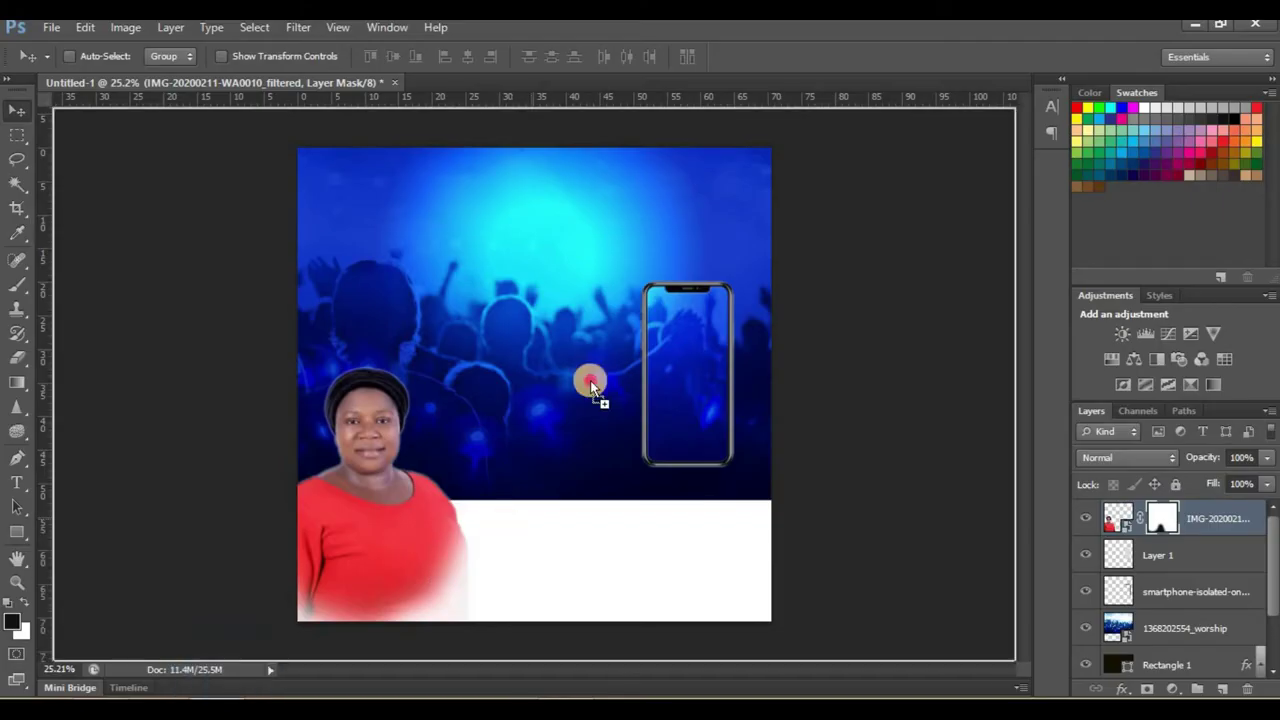
mouse_move(228, 670)
left_mouse_down()
mouse_move(590, 378)
mouse_move(594, 408)
mouse_move(536, 490)
mouse_move(596, 575)
left_mouse_up()
Commit the Facebook LIVE graphic in the white band and zoom in slightly
left_click(943, 56)
key("ctrl+plus")
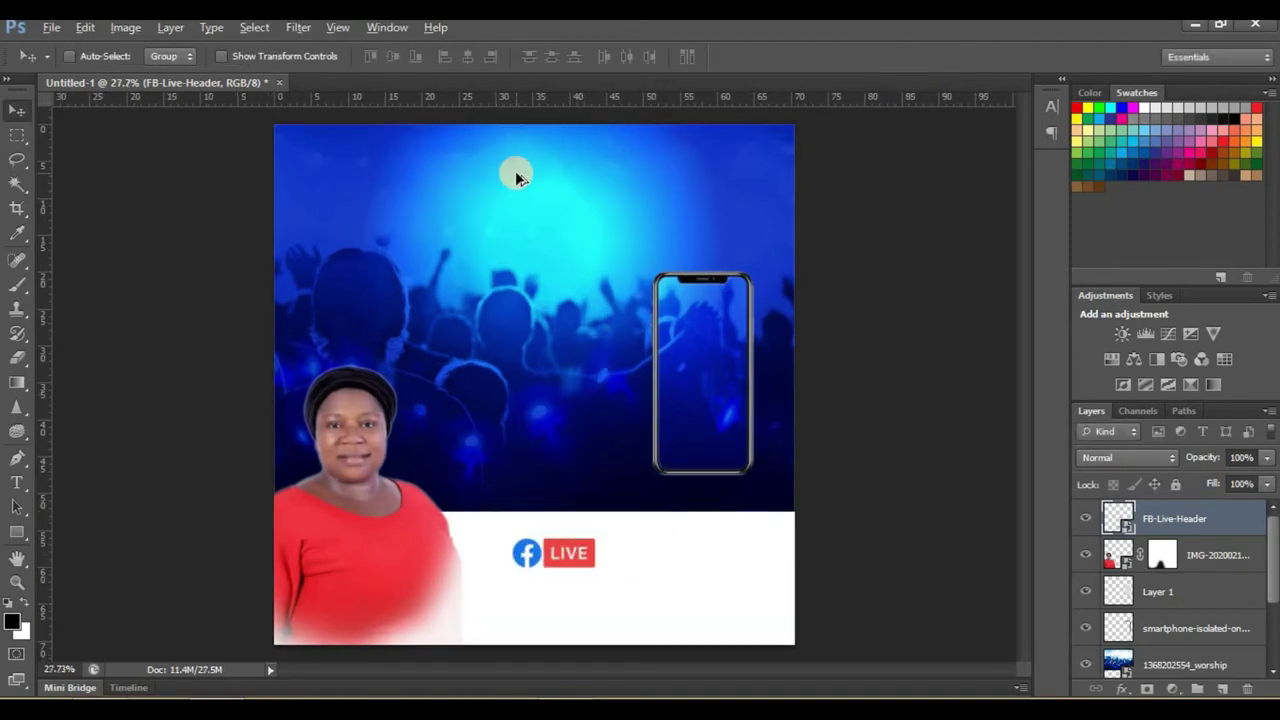
left_click(14, 478)
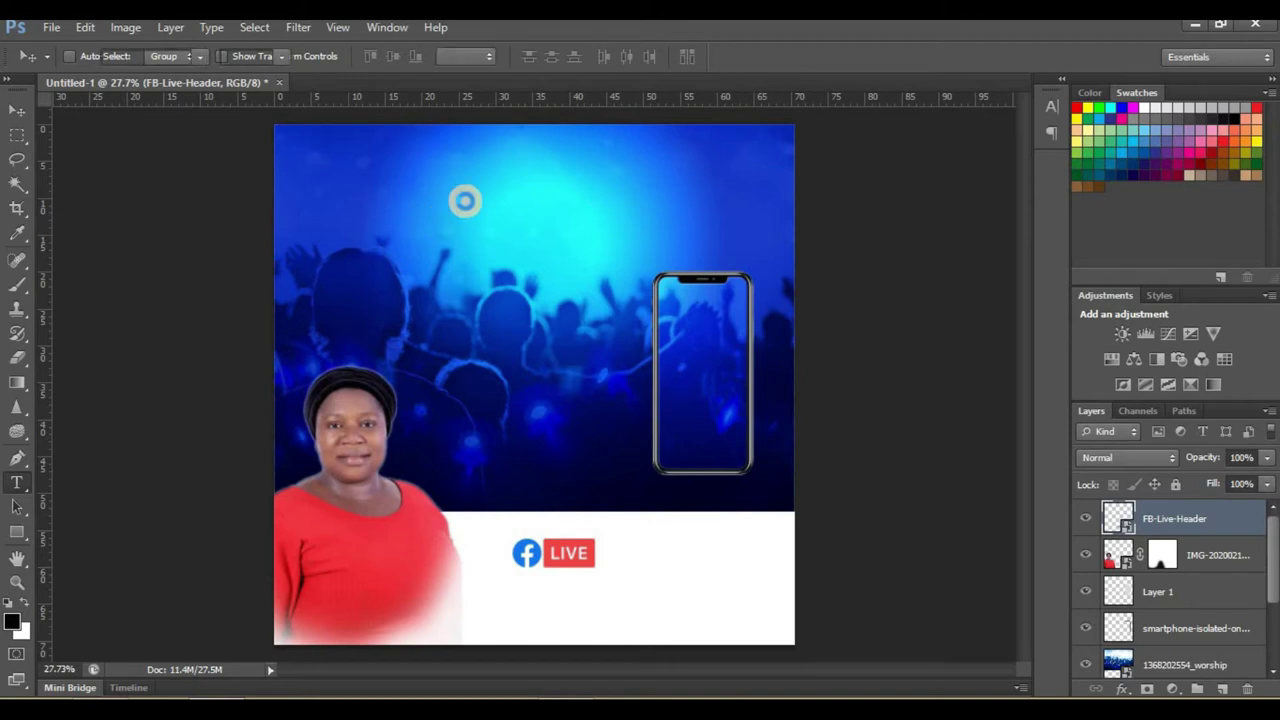
Type the white Patras 30 pt headline 'JOIN OUR ONLINE SERBVICE' near the flyer's top
left_click(437, 199)
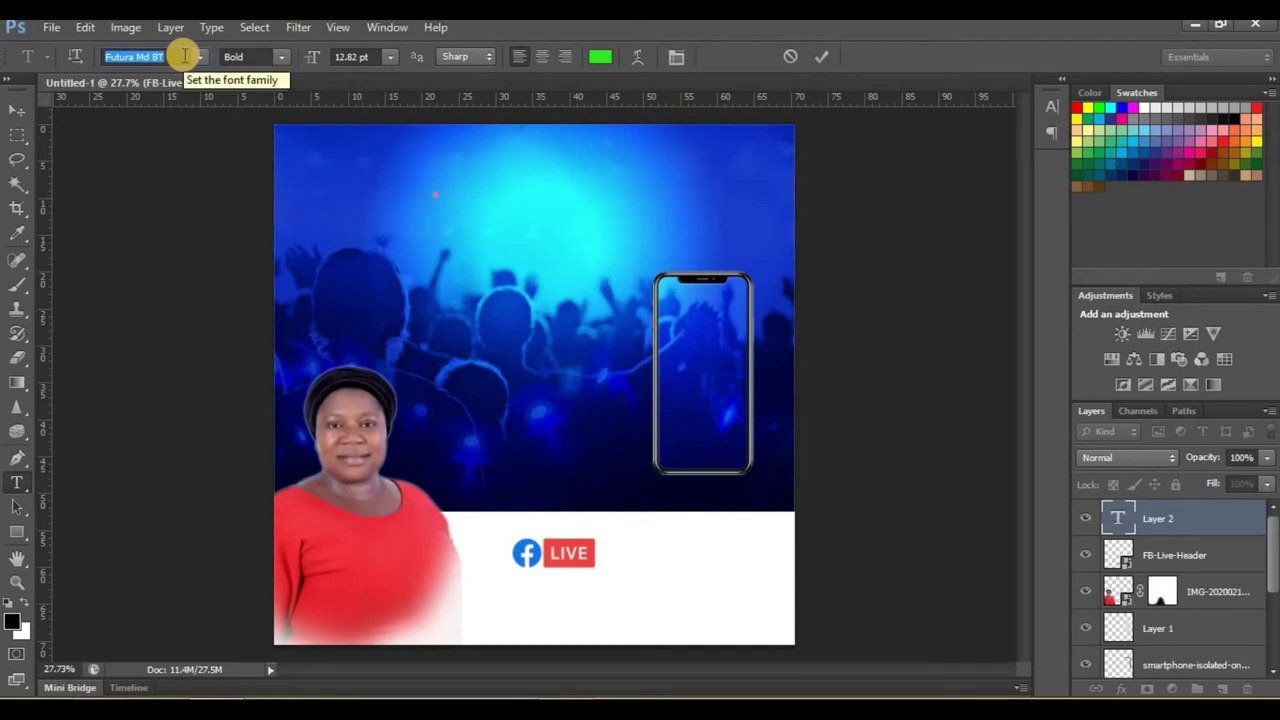
type("Patras")
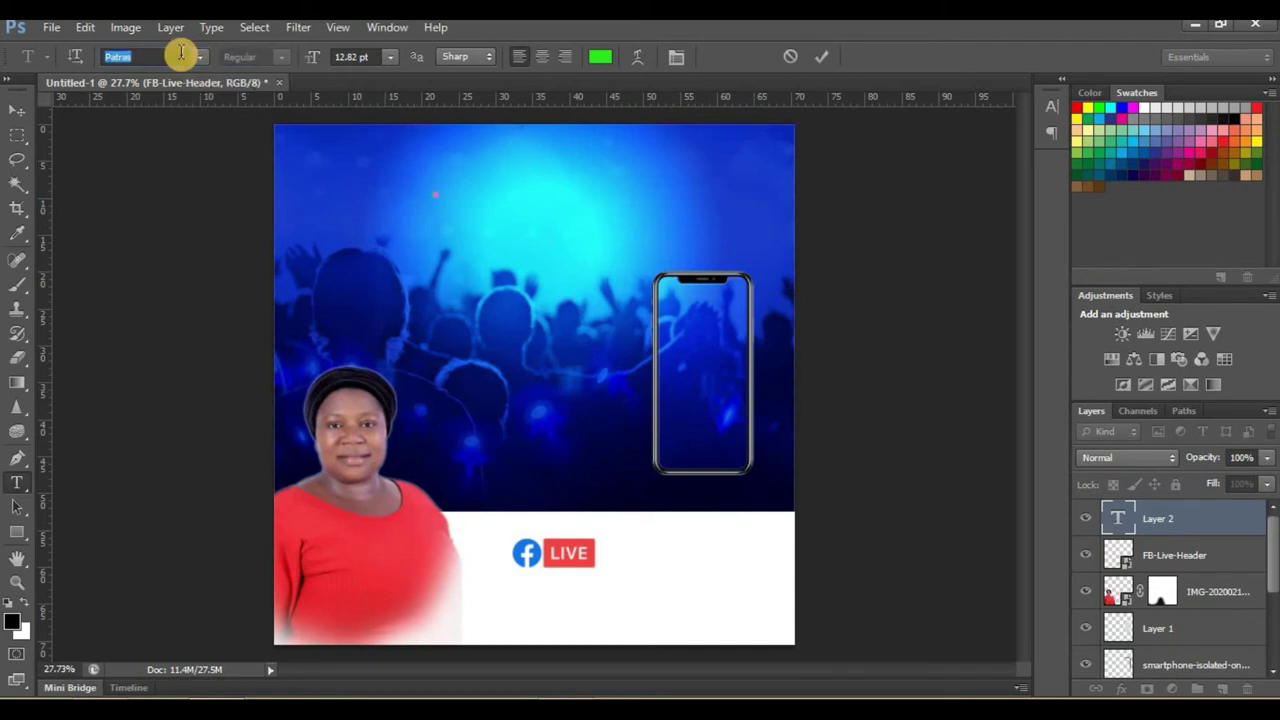
key("Return")
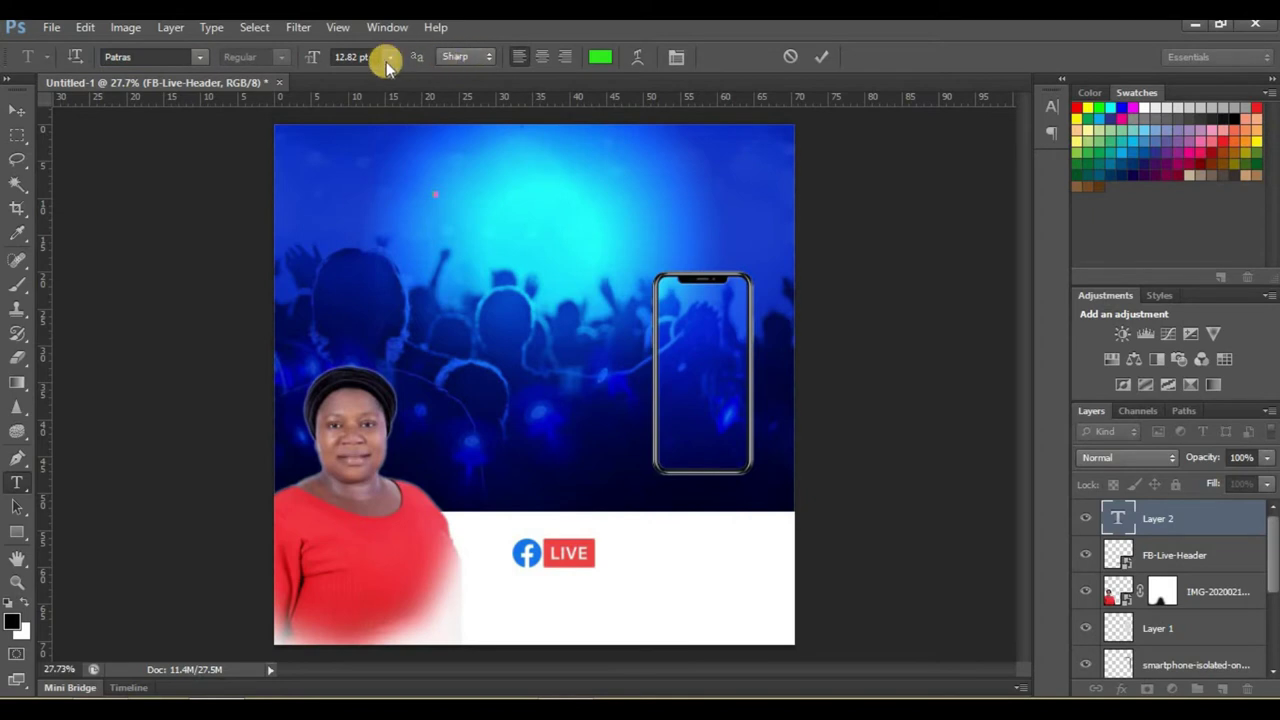
left_click(386, 61)
left_click(386, 289)
left_click(602, 57)
left_click(806, 96)
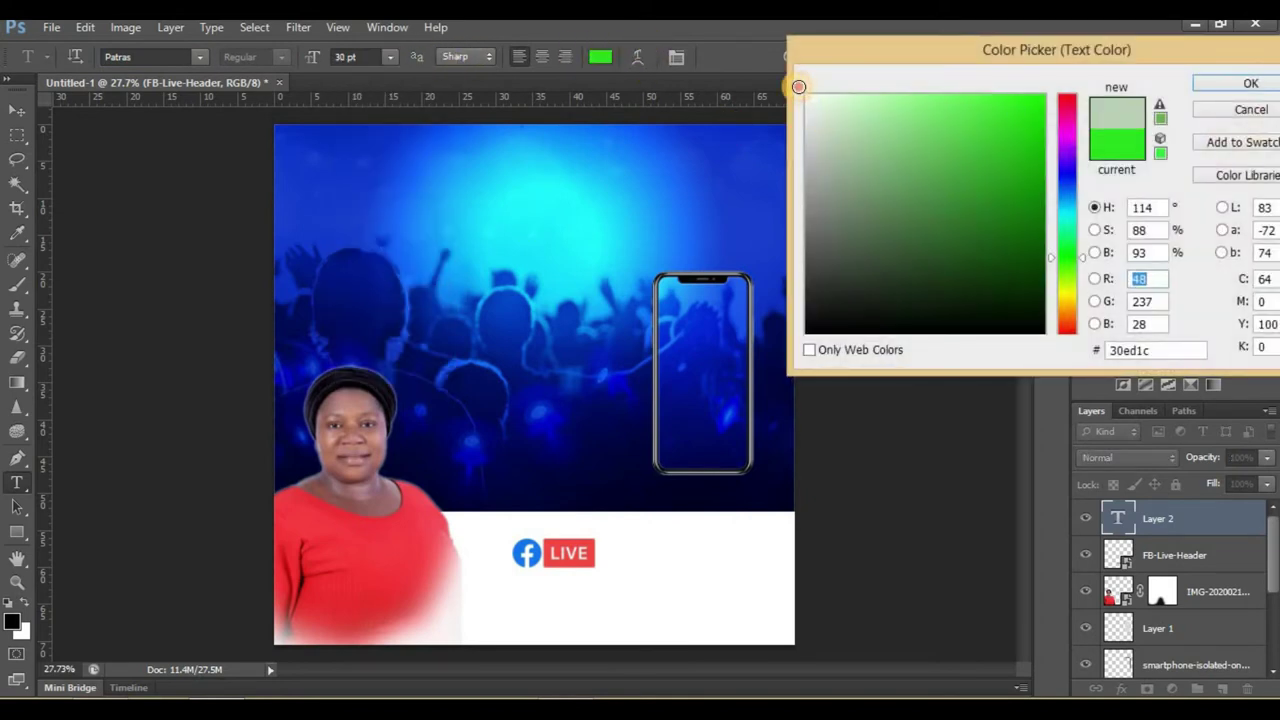
left_click(1240, 85)
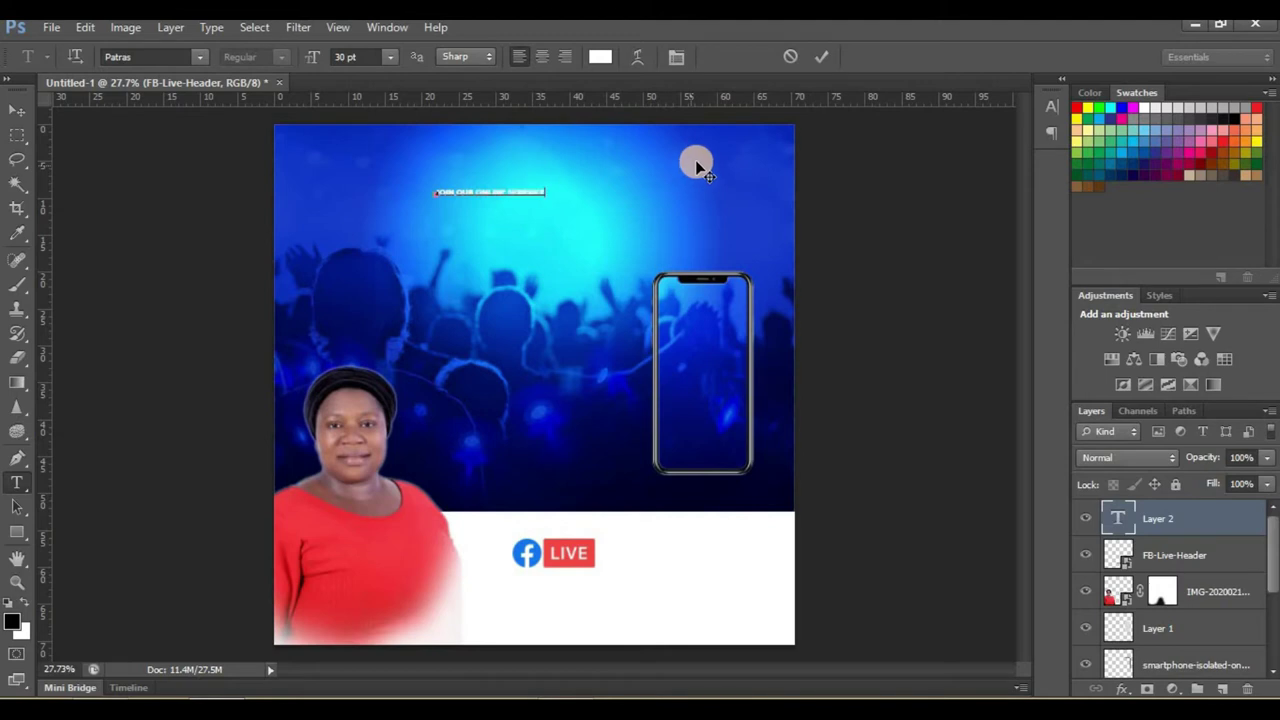
left_click(13, 110)
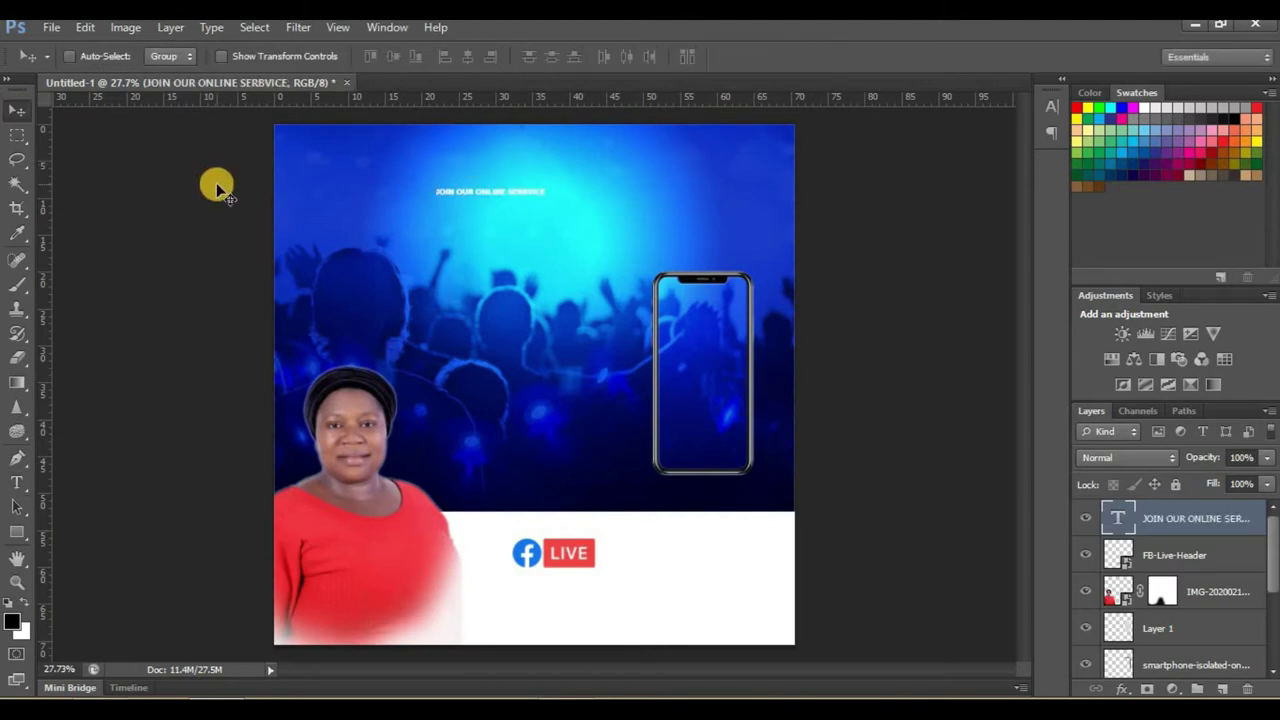
Enlarge the headline and shift it to the left
key("ctrl+t")
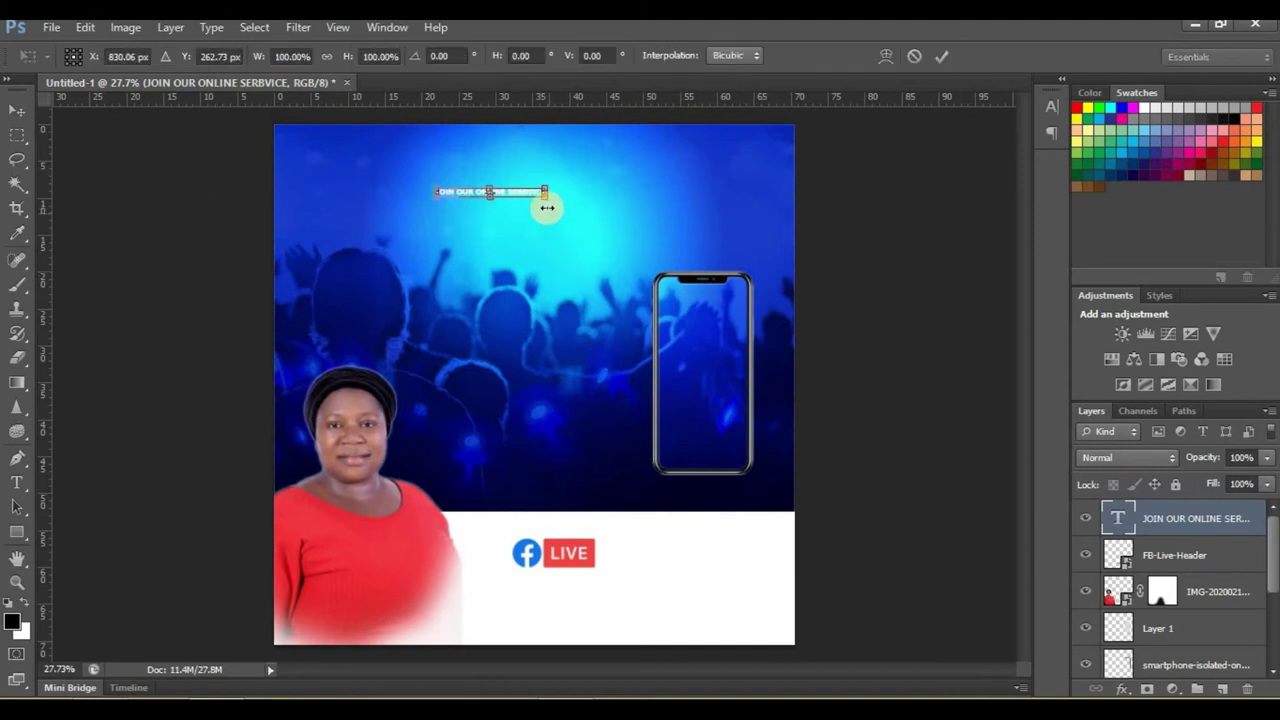
left_click_drag(554, 211, 795, 290)
key("ctrl+z")
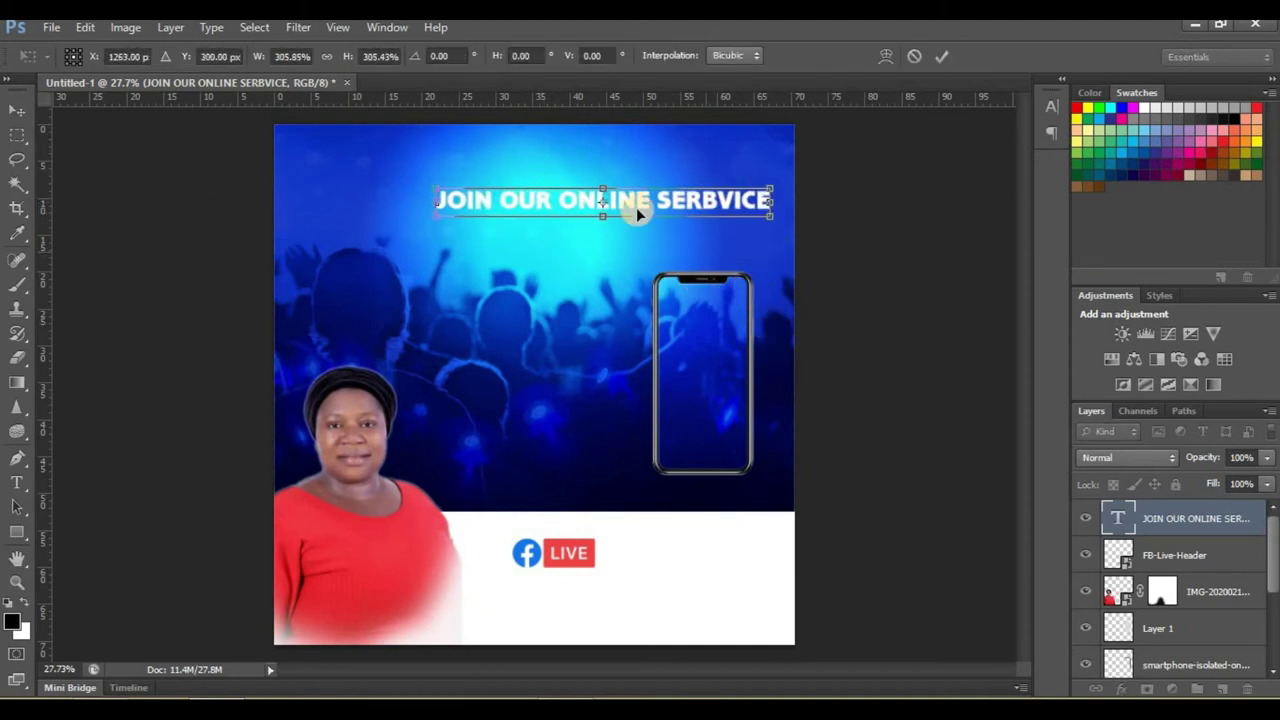
left_click_drag(665, 203, 597, 212)
left_click(941, 56)
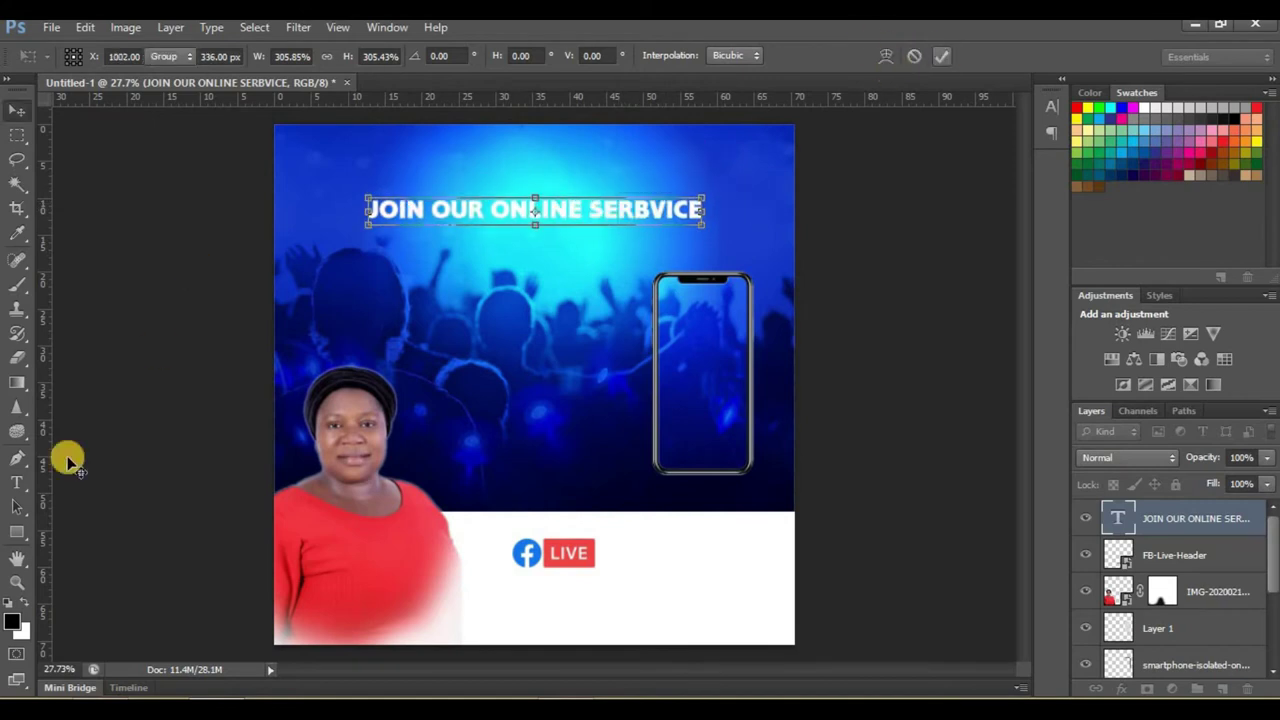
Correct the typo to SERVICE and break the headline onto three lines
left_click(15, 486)
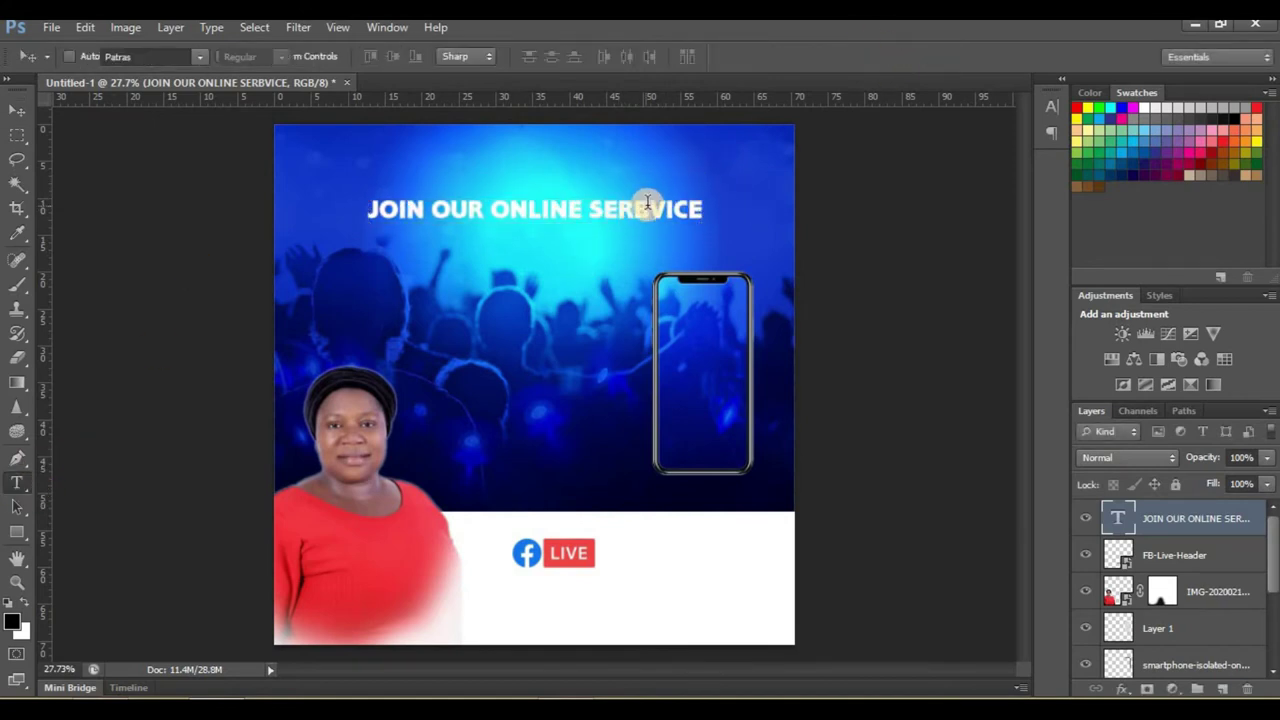
left_click(648, 203)
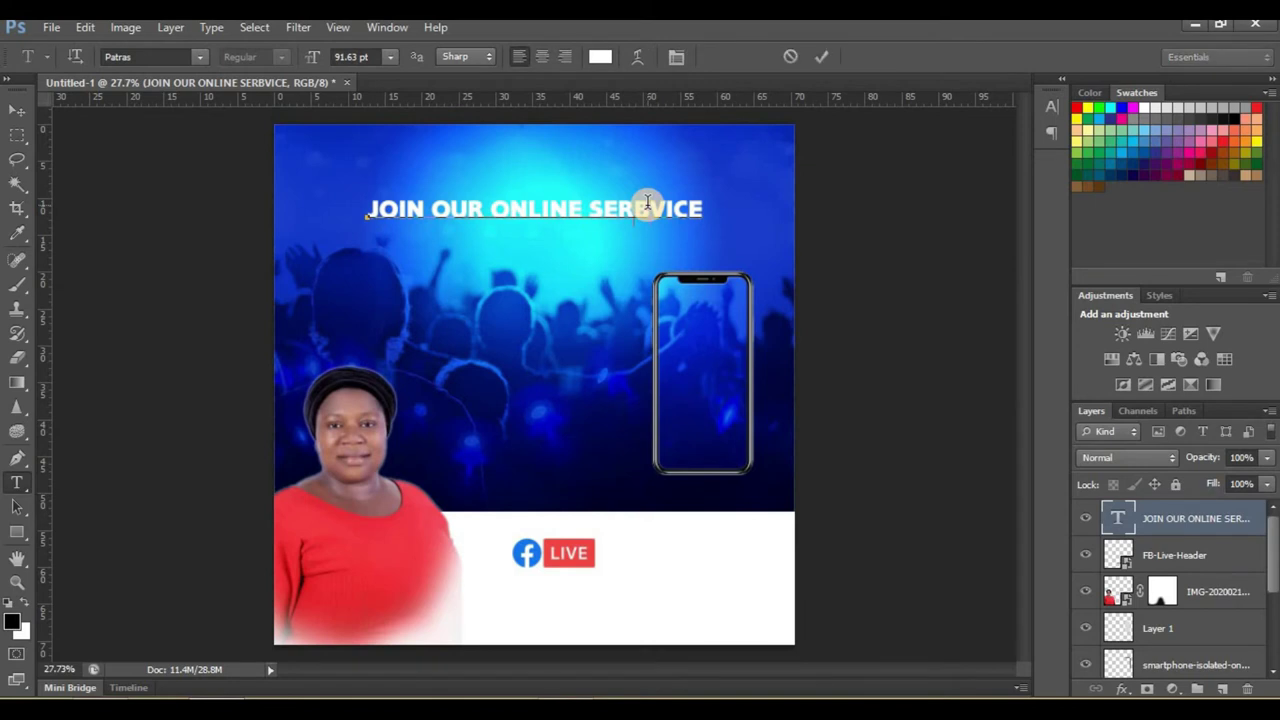
key("BackSpace")
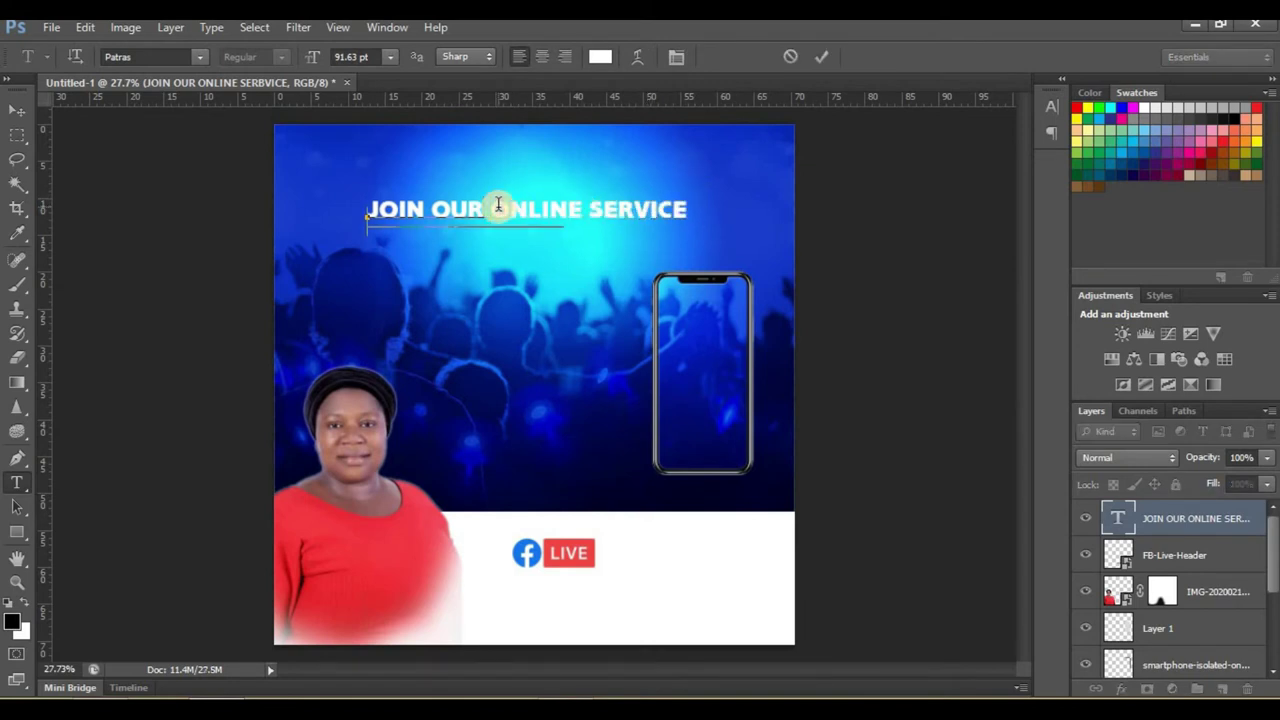
key("Return")
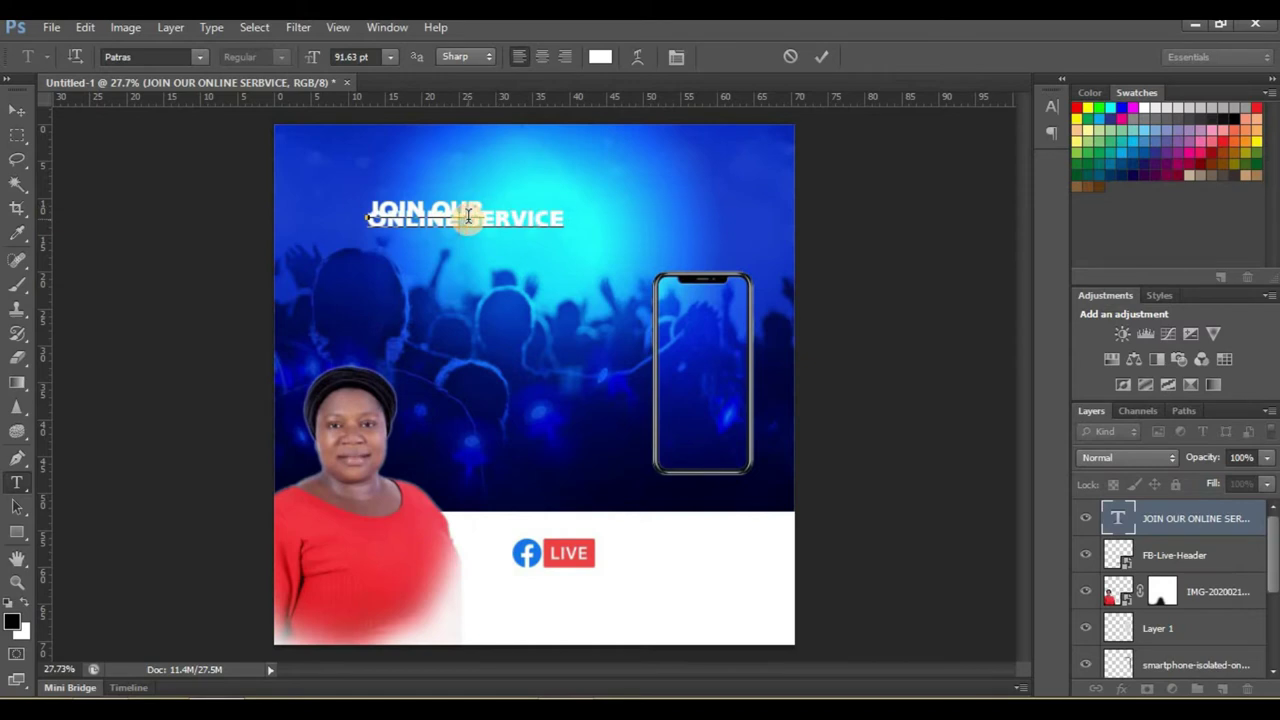
key("Return")
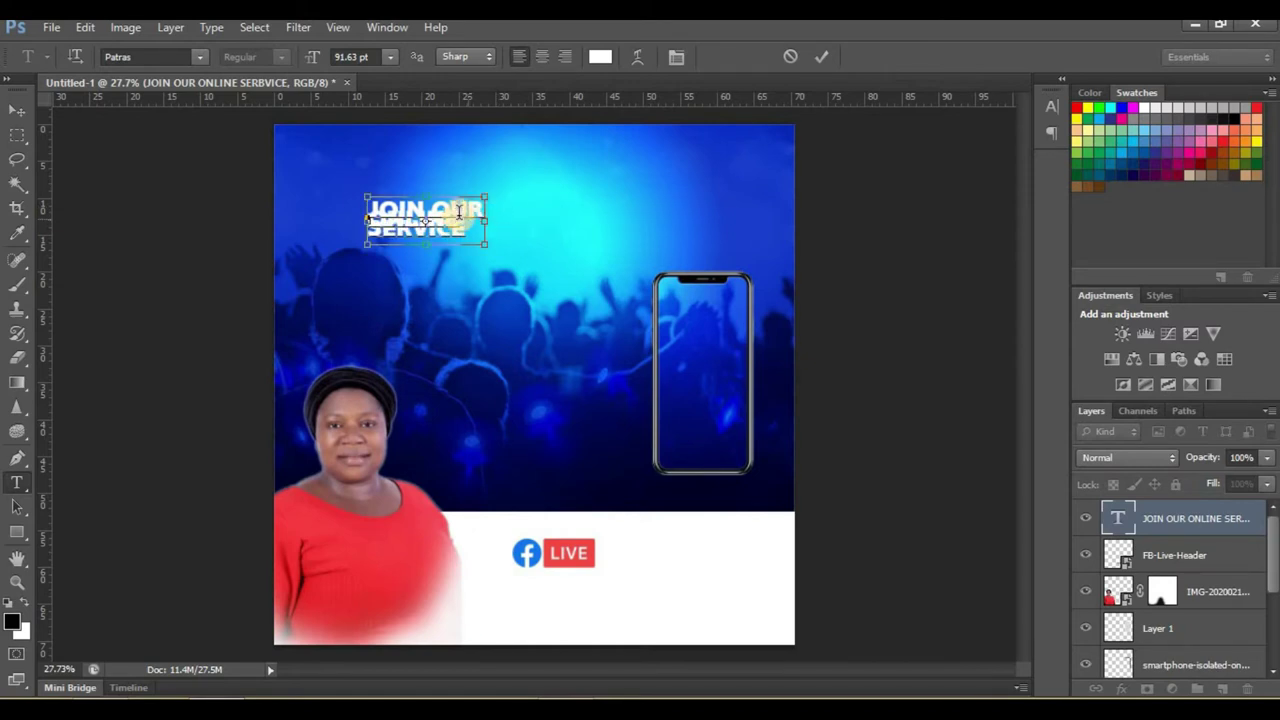
Increase the headline's line spacing to 78 pt in the Character panel
key("ctrl+a")
left_click(672, 58)
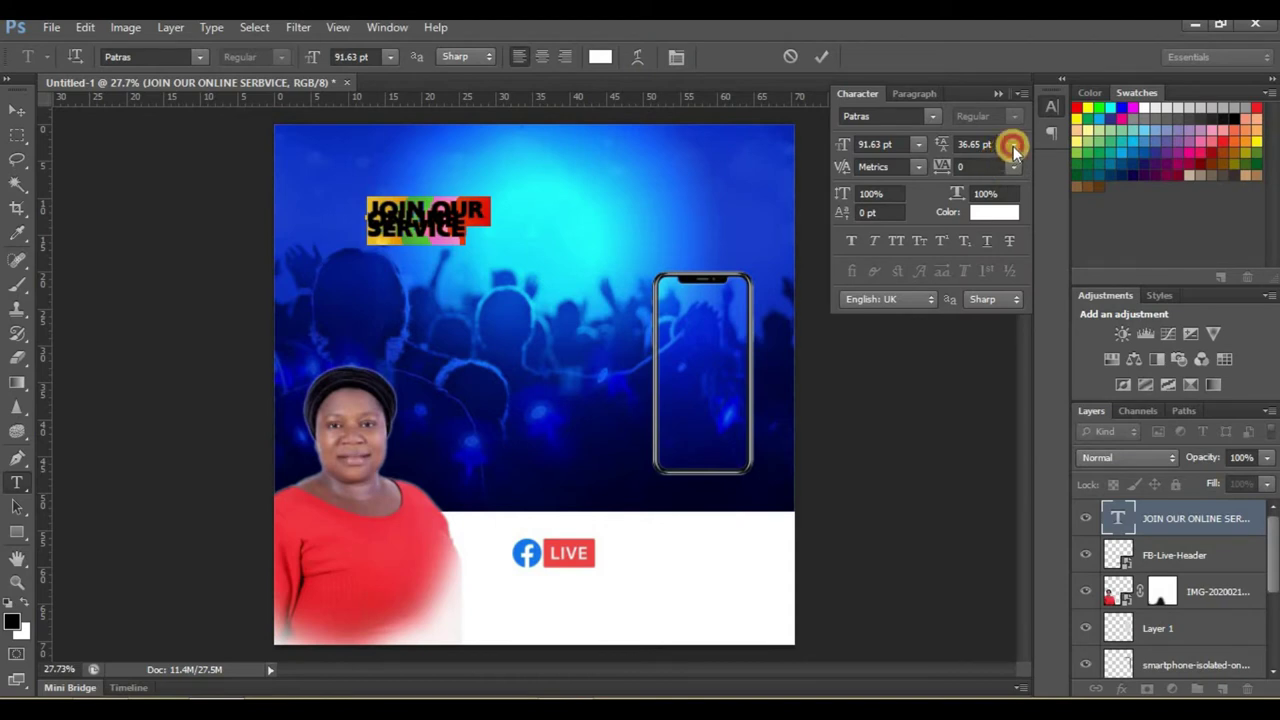
left_click(1013, 146)
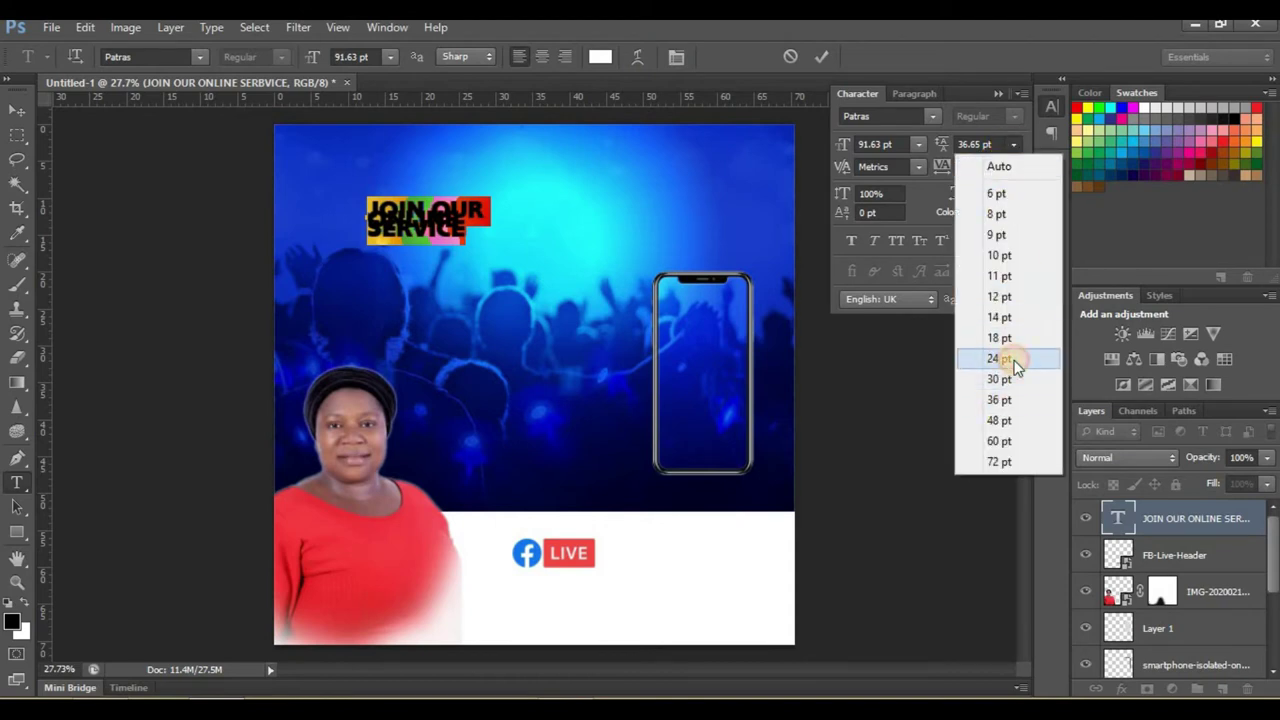
left_click(1014, 364)
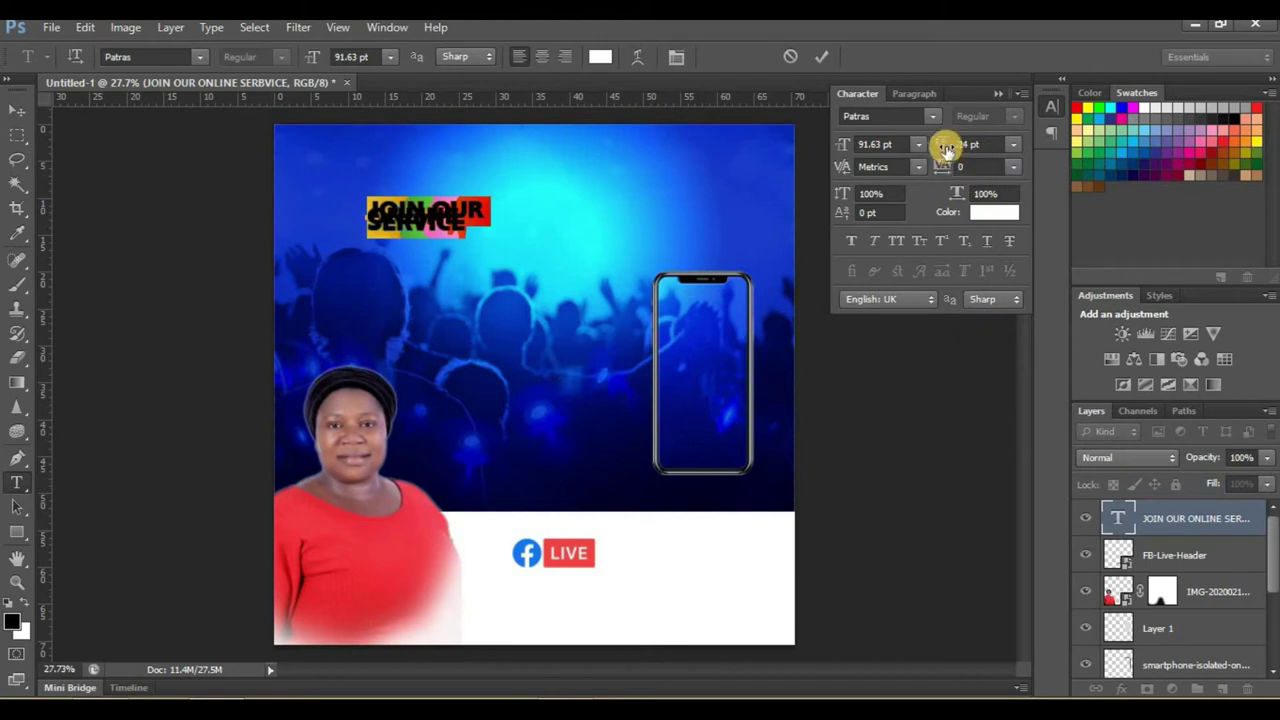
left_click_drag(950, 148, 940, 150)
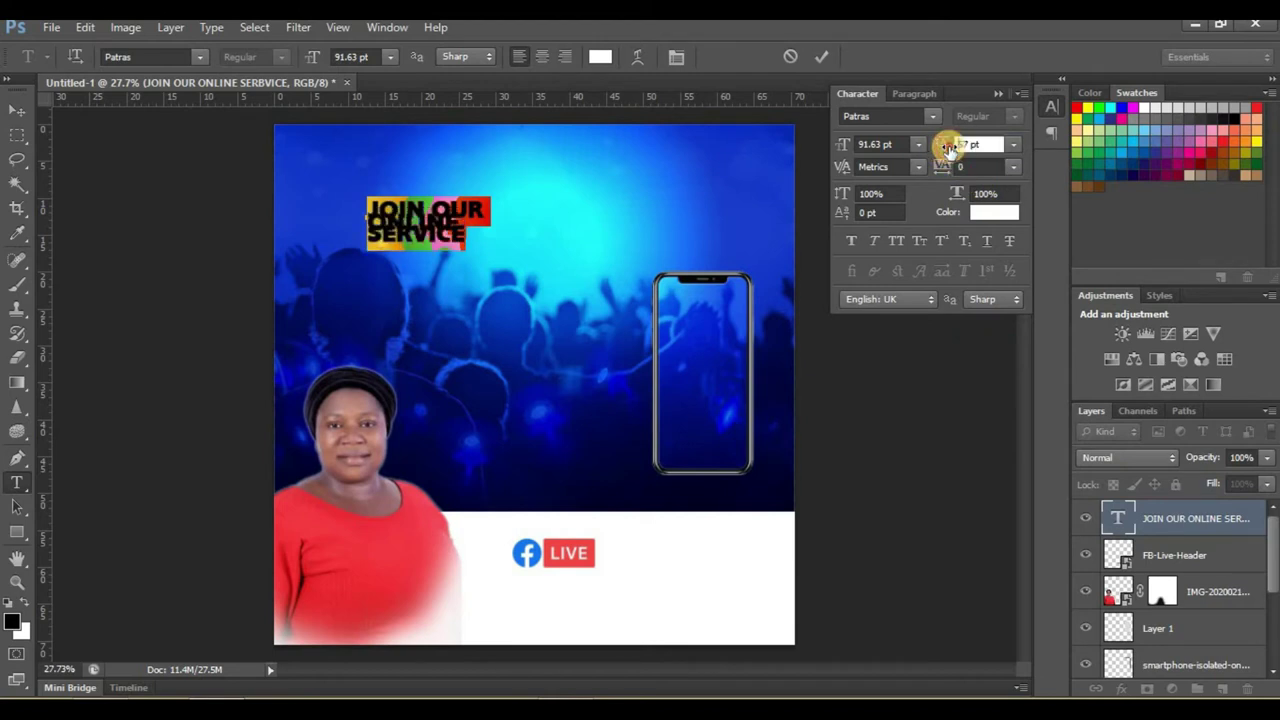
left_click_drag(948, 148, 952, 146)
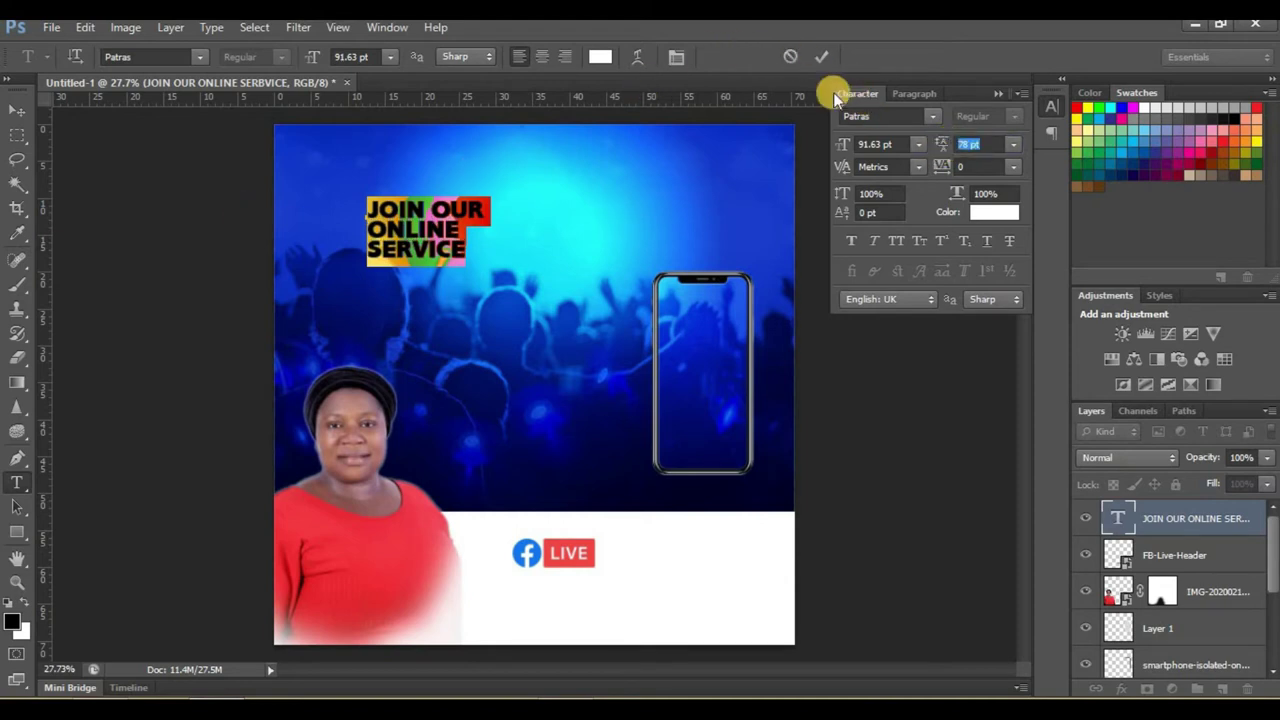
Reduce the JOIN OUR line to 60 pt and commit the headline
left_click(436, 228)
scroll(433, 213, "up", 2)
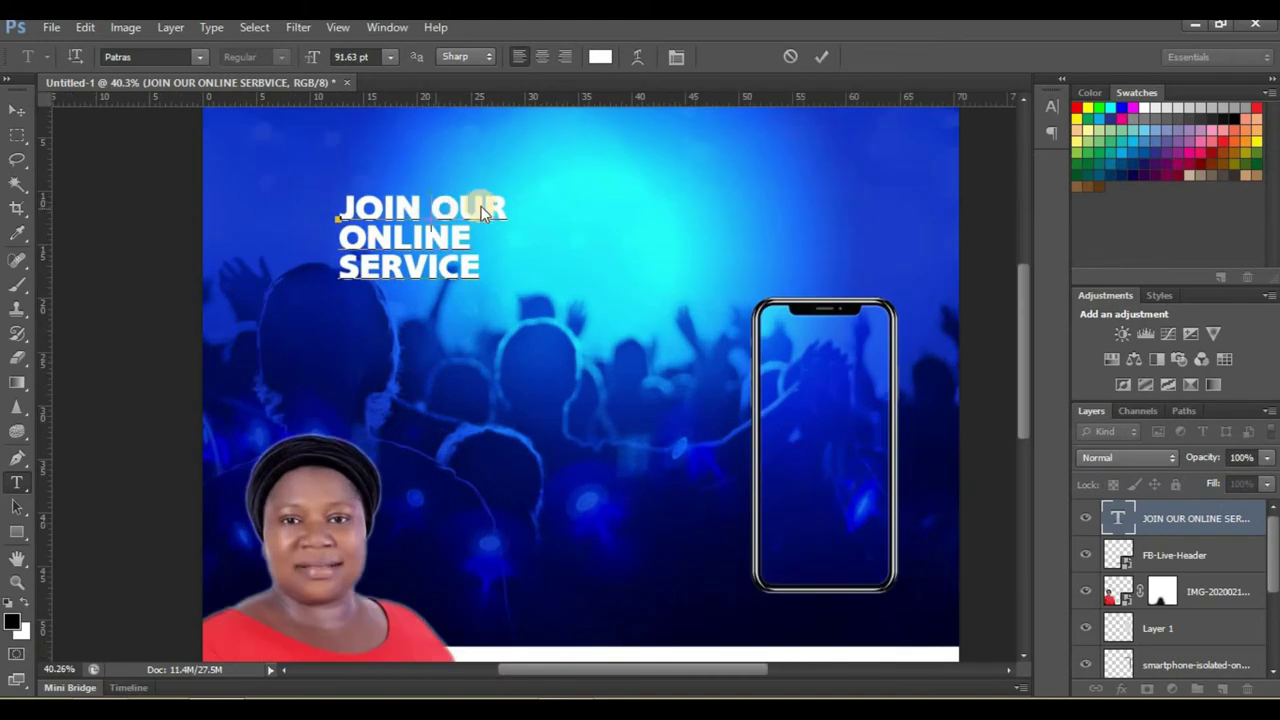
left_click(345, 208)
left_click_drag(505, 206, 336, 210)
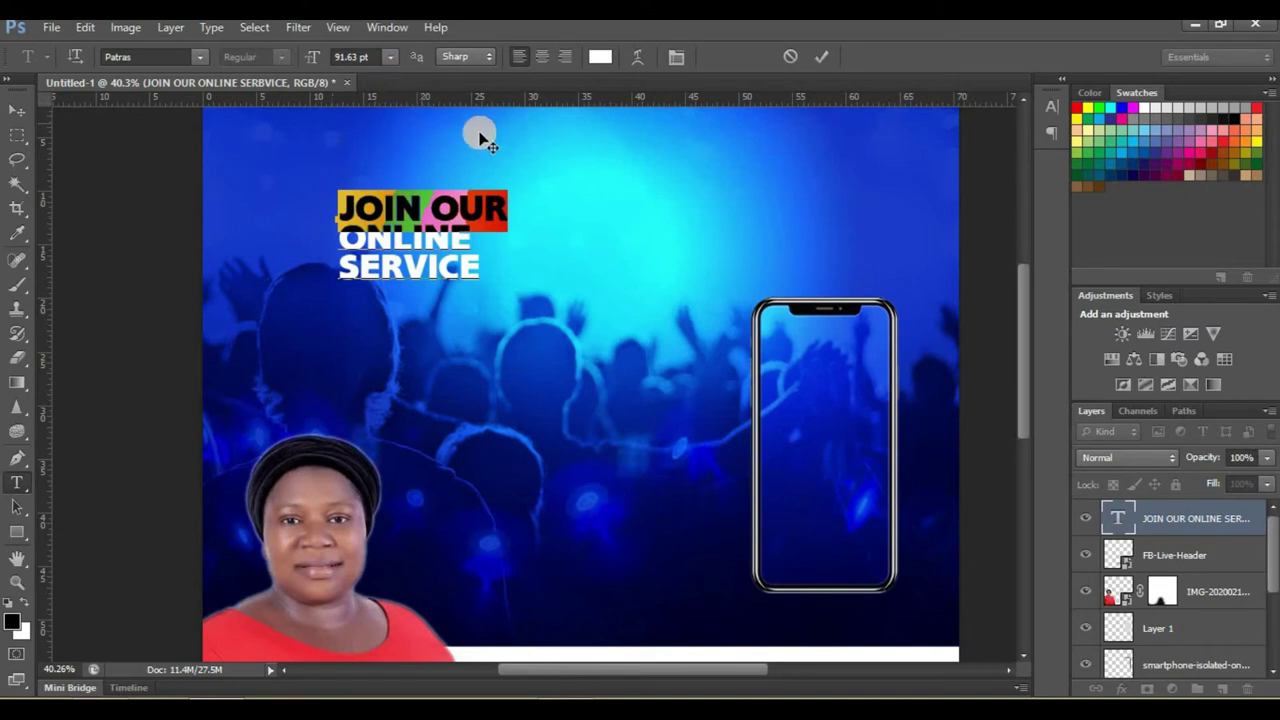
left_click(390, 57)
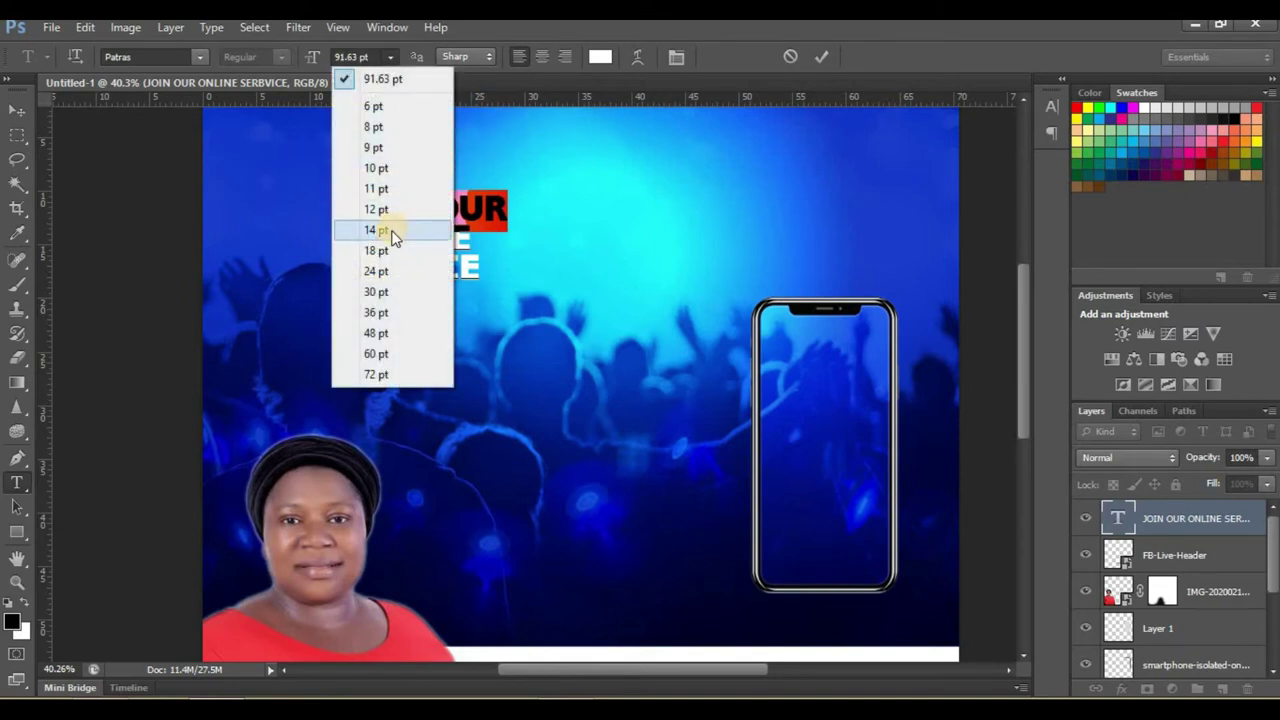
left_click(380, 355)
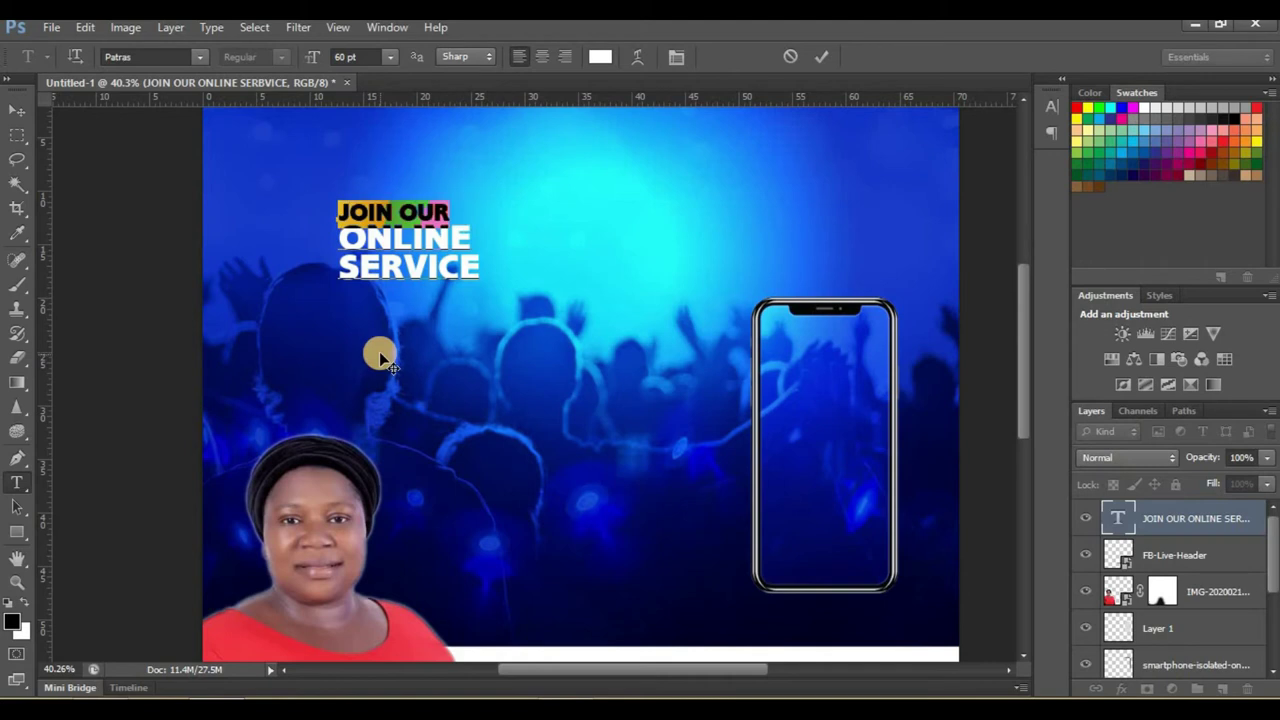
key("ctrl+z")
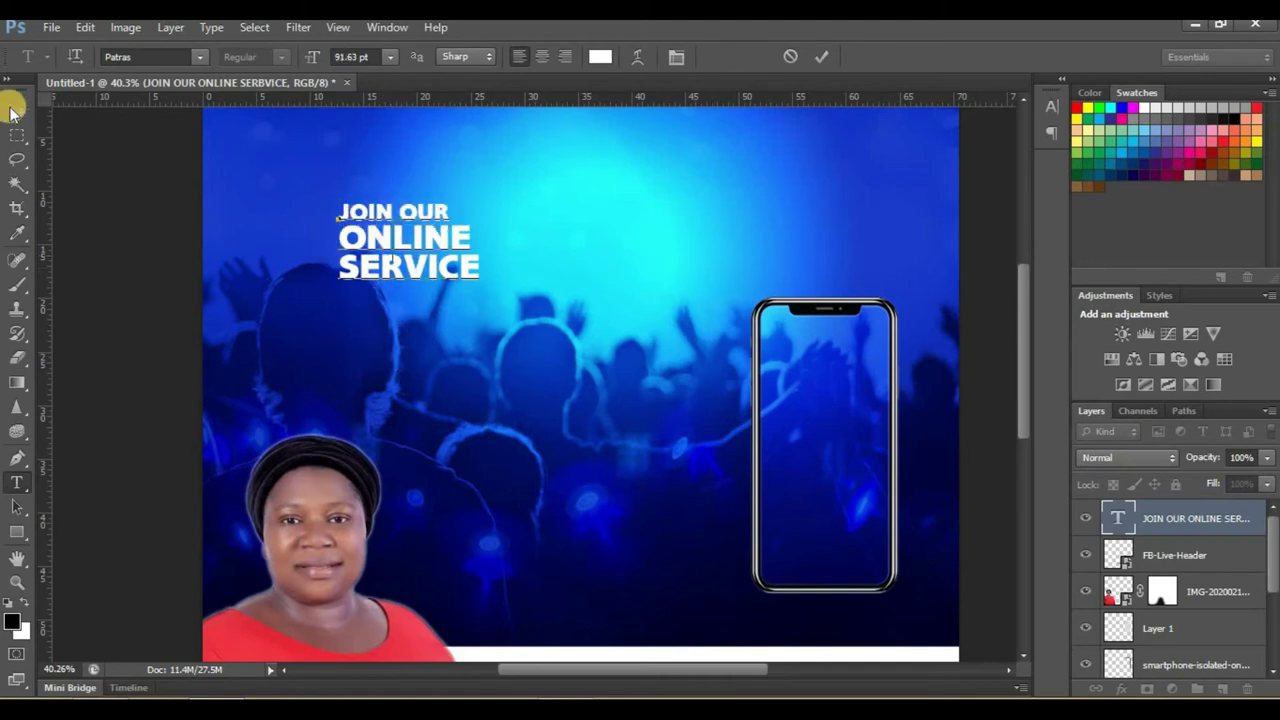
left_click(8, 110)
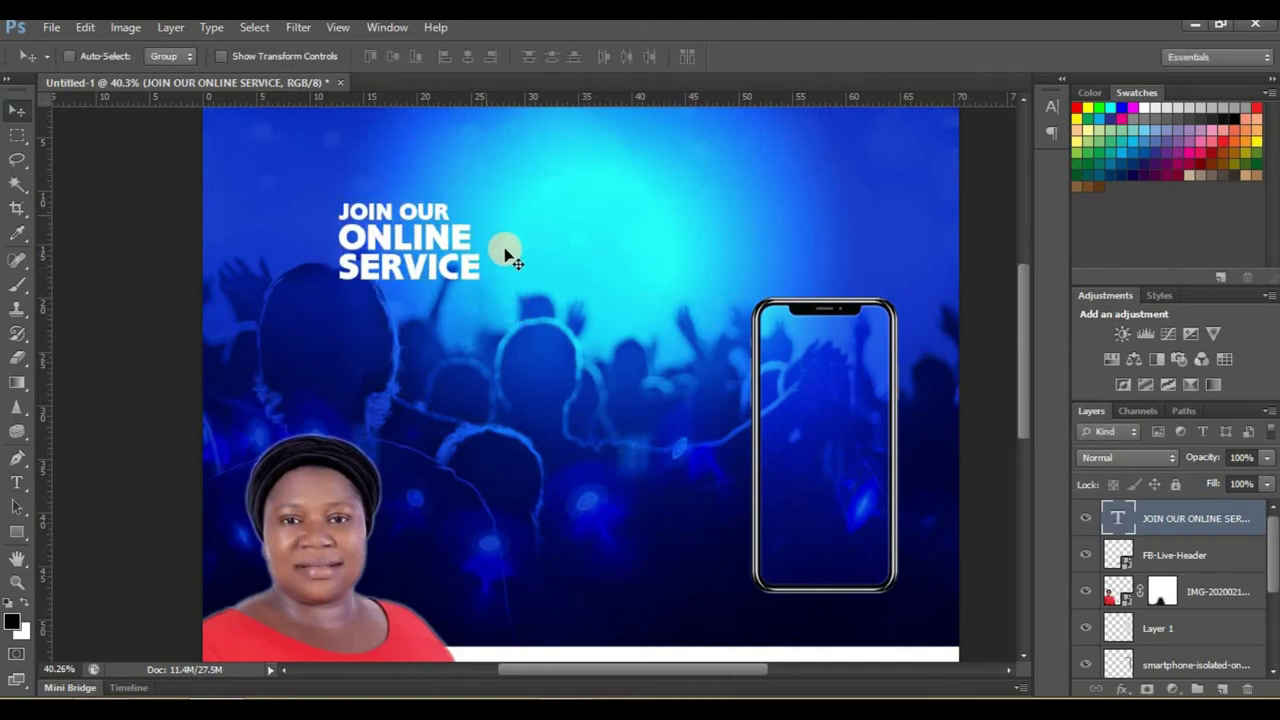
Scale up the headline with Free Transform and nudge it slightly up-left
scroll(500, 296, "down", 1)
key("ctrl+t")
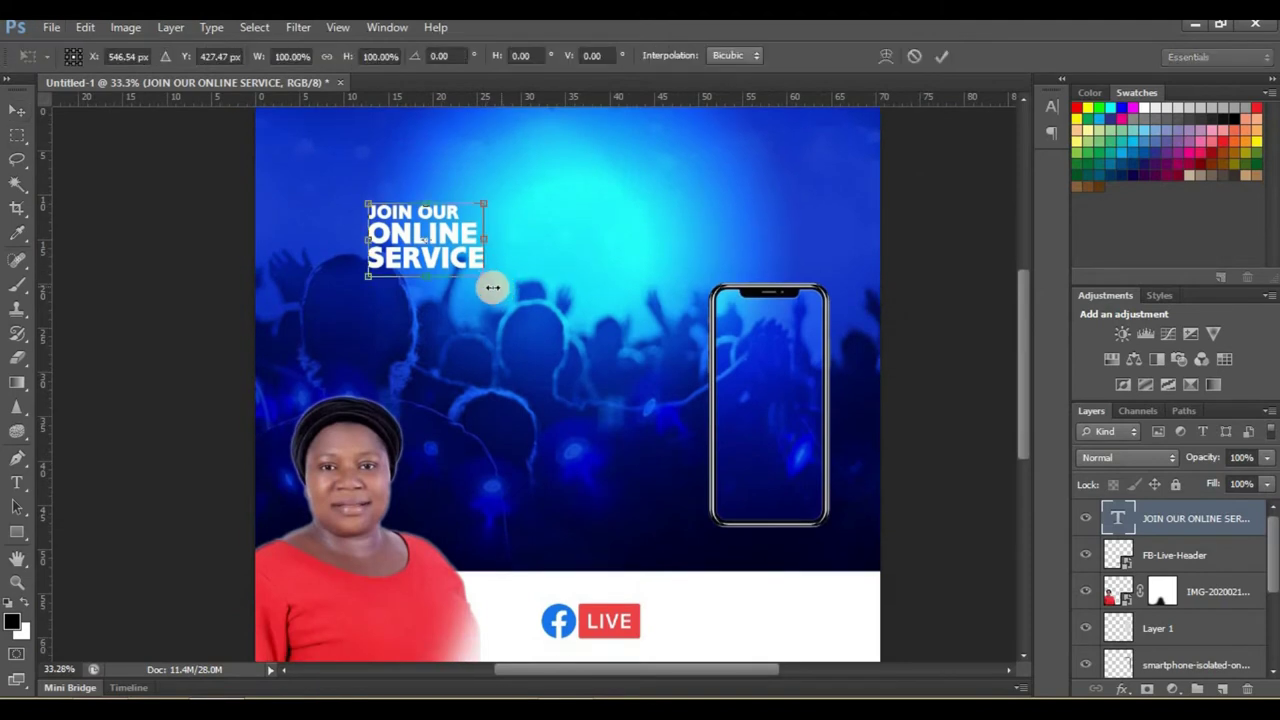
mouse_move(489, 286)
left_mouse_down()
mouse_move(597, 406)
mouse_move(878, 101)
left_mouse_up()
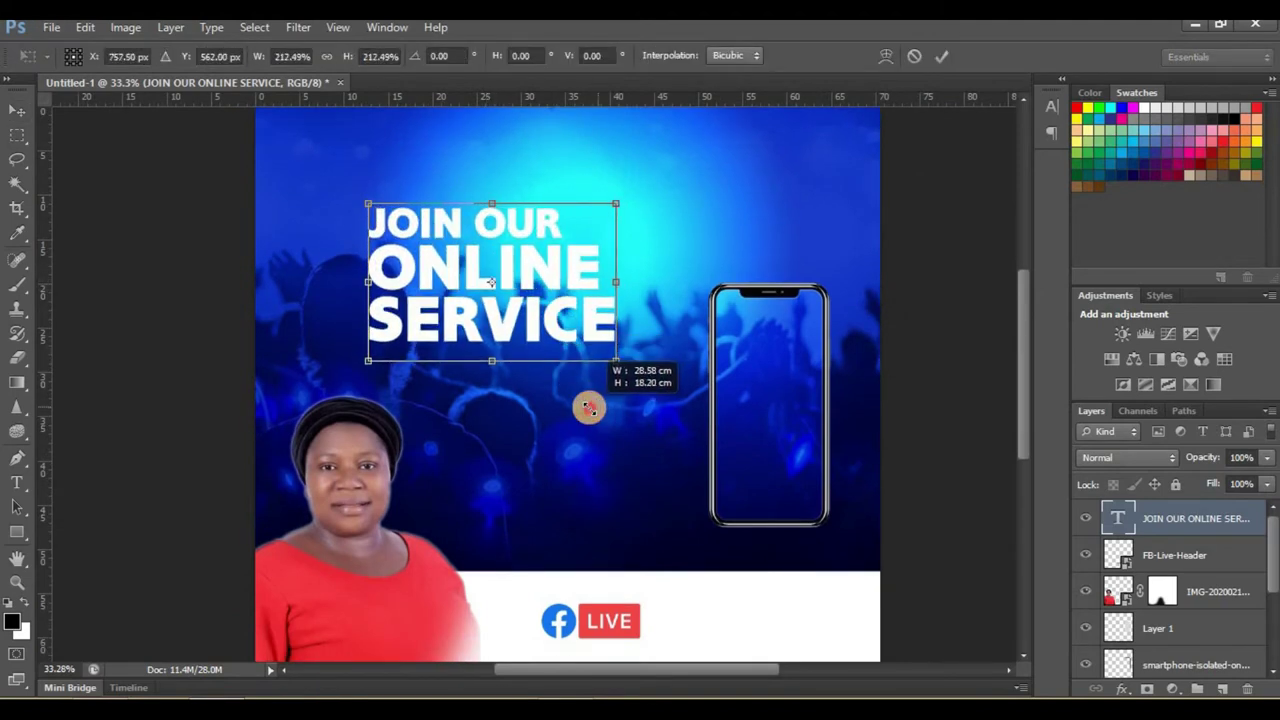
left_click(941, 56)
scroll(651, 320, "down", 1)
scroll(613, 320, "down", 1)
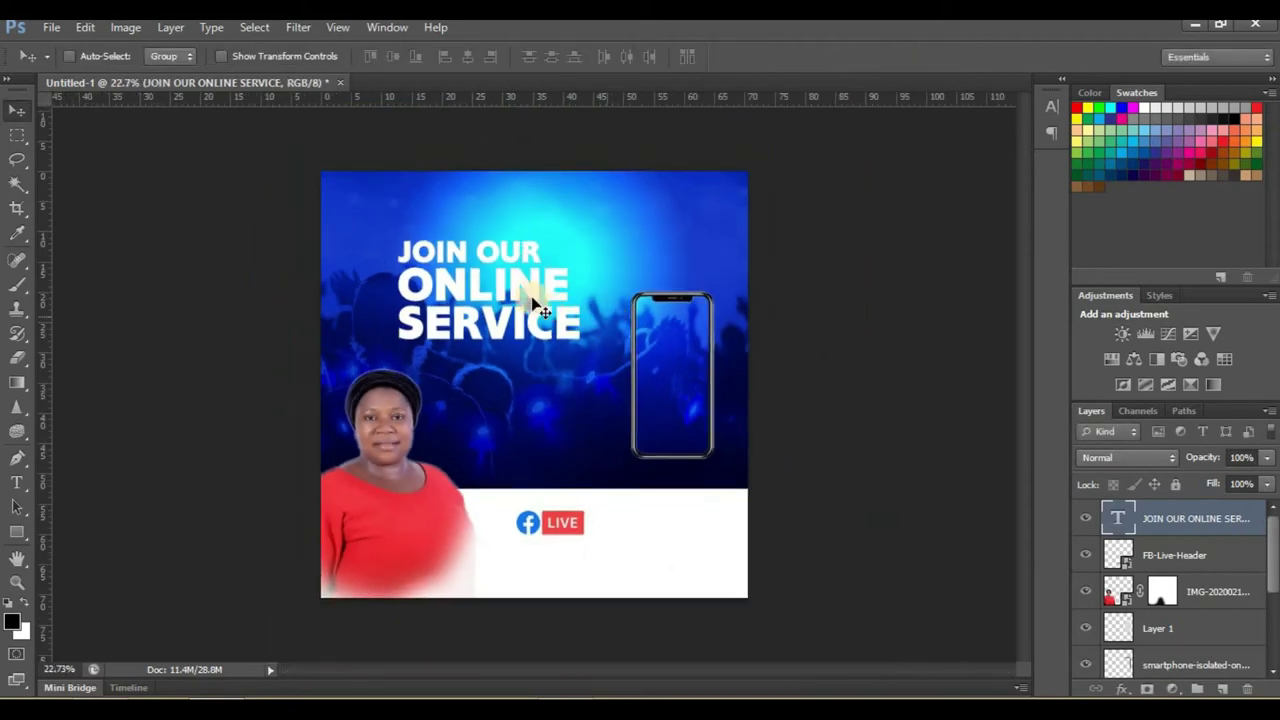
left_click_drag(531, 290, 527, 285)
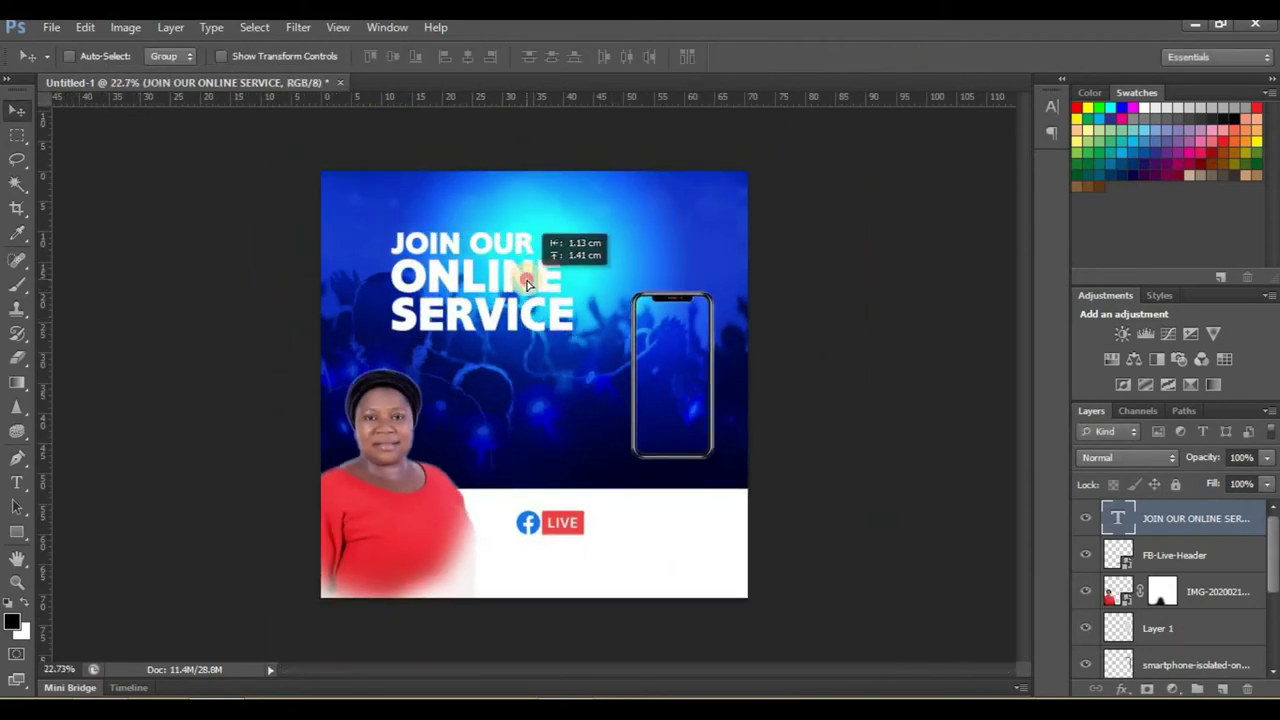
Enlarge the title a touch more and move it up and to the right
scroll(527, 282, "up", 2)
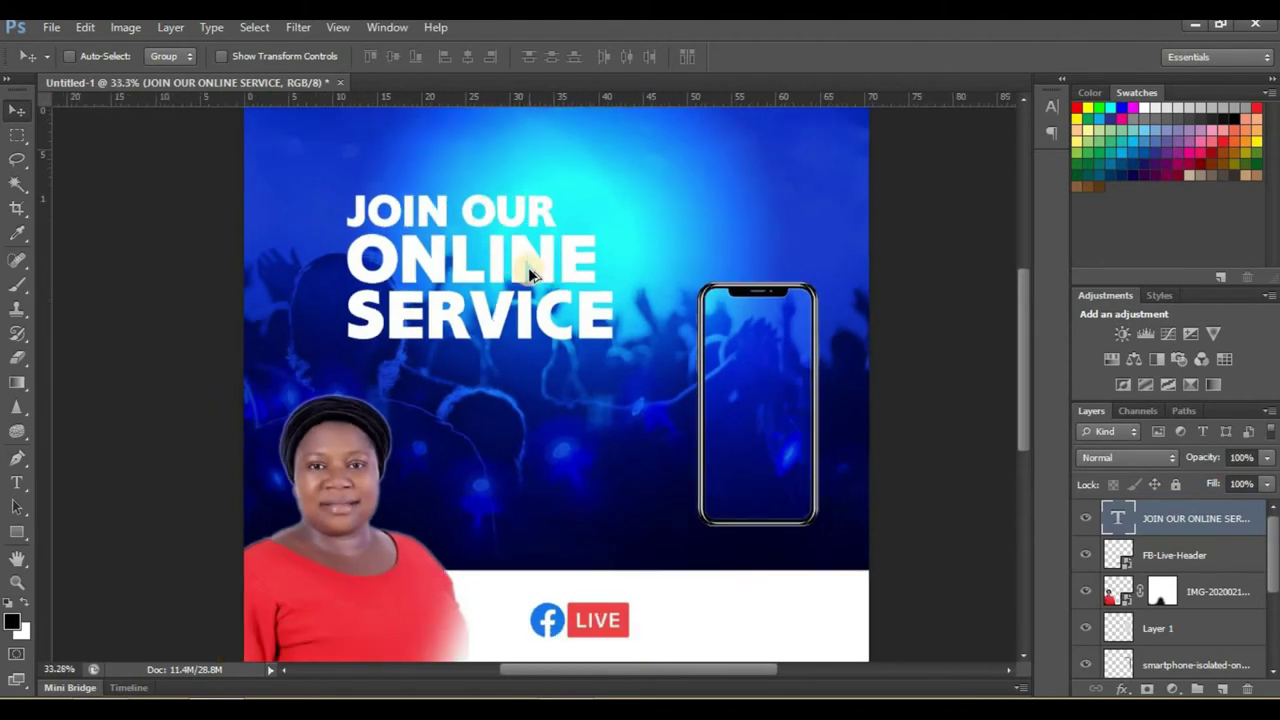
scroll(530, 270, "down", 2)
scroll(533, 273, "up", 1)
key("ctrl+t")
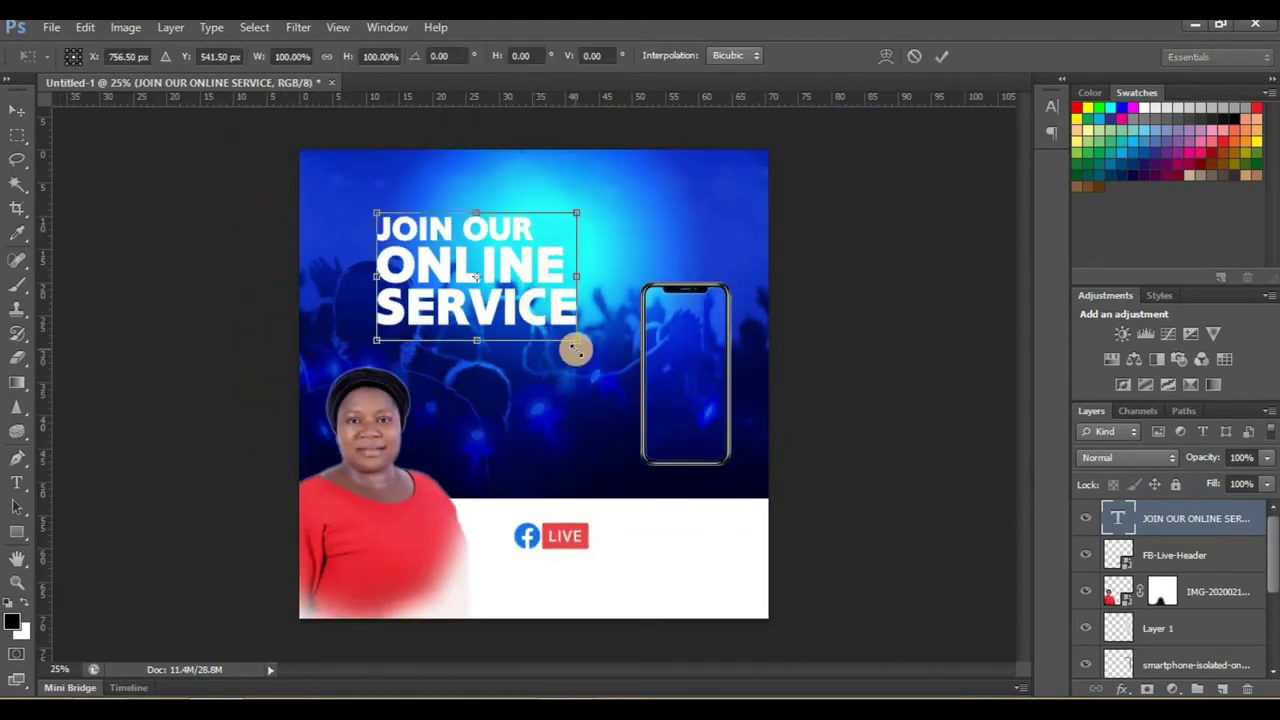
left_click_drag(579, 349, 584, 352)
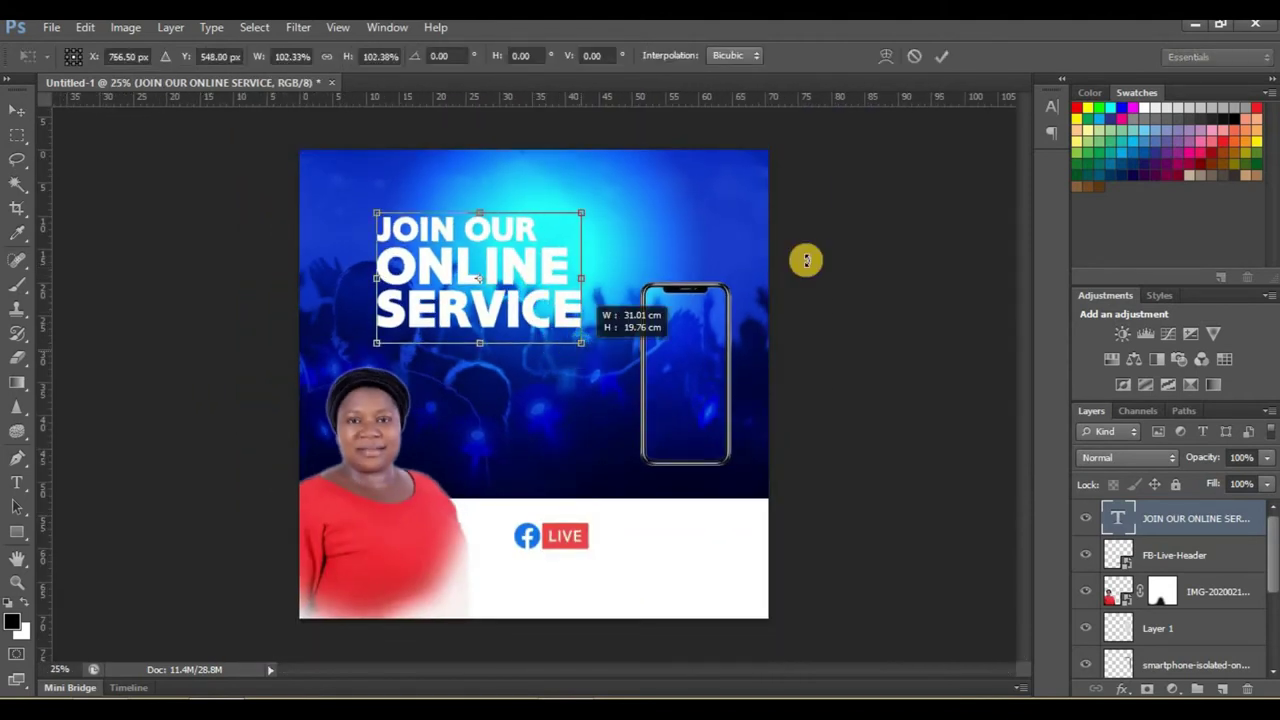
left_click(940, 58)
left_click_drag(571, 549, 656, 482)
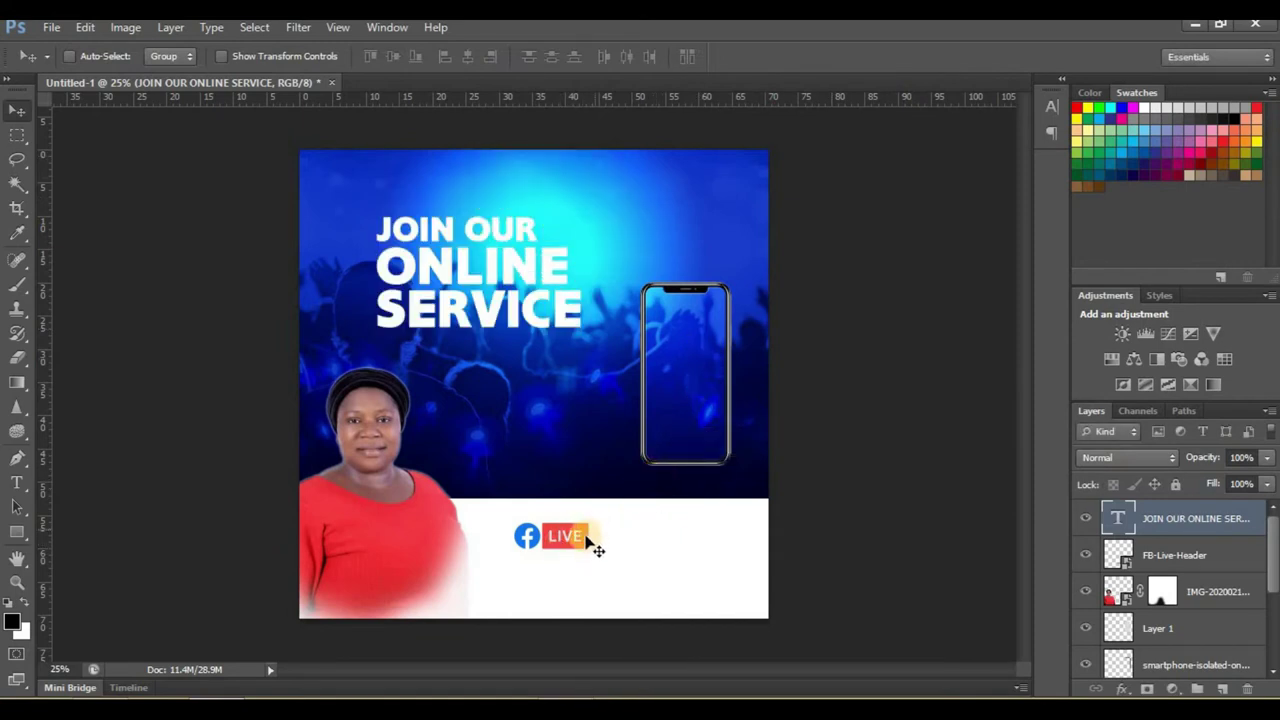
Move the Facebook LIVE badge off the white strip onto the phone
left_click_drag(578, 546, 700, 455)
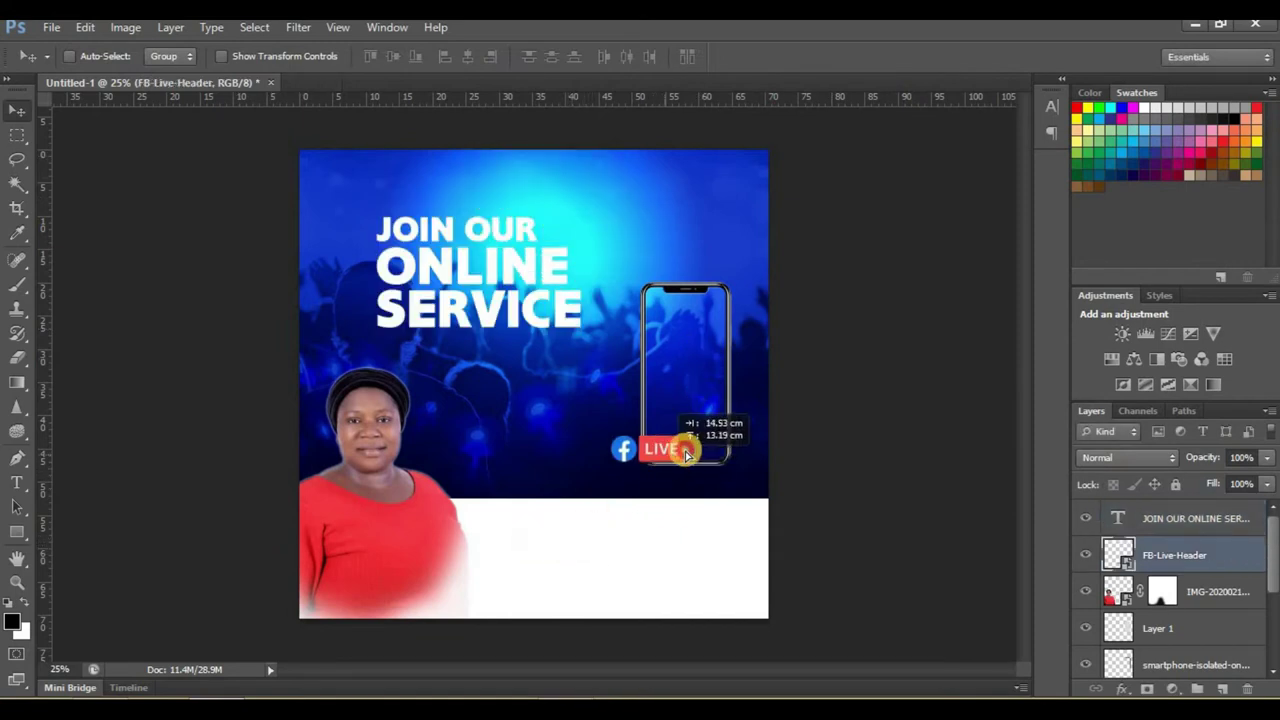
scroll(700, 455, "up", 2)
scroll(700, 455, "up", 3)
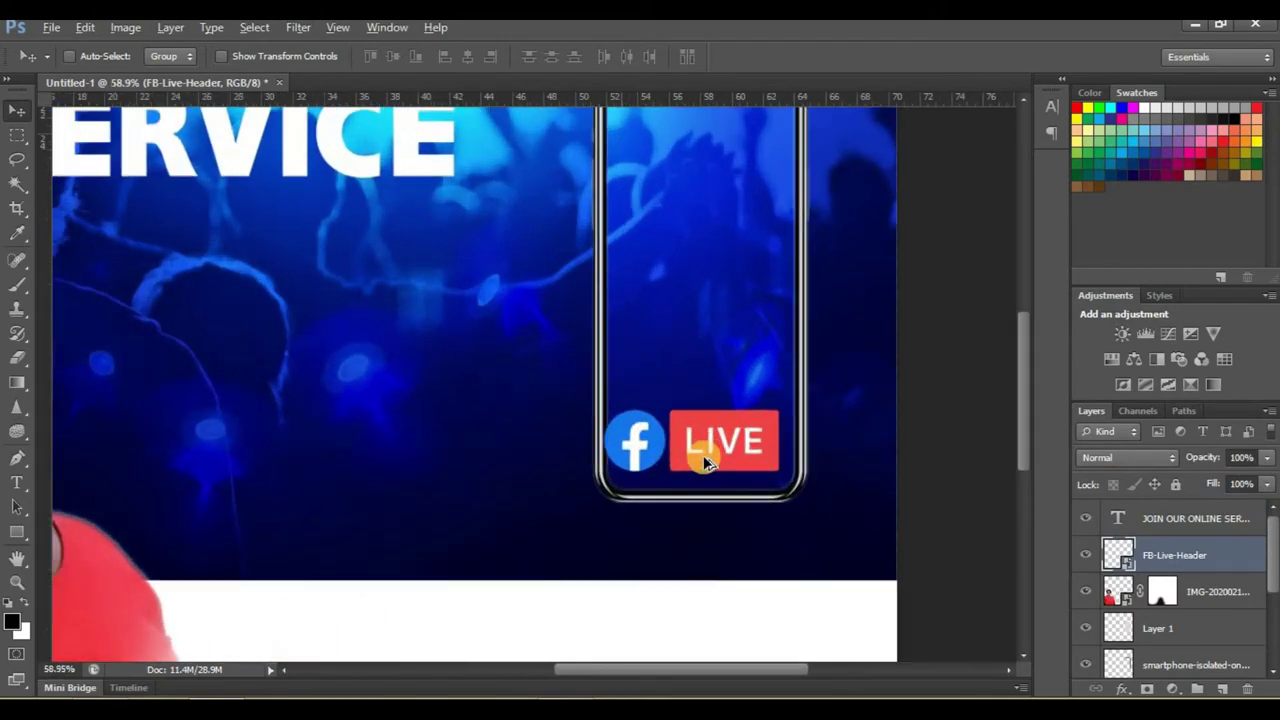
Scale the LIVE badge down and nudge it left inside the phone's bottom
key("ctrl+t")
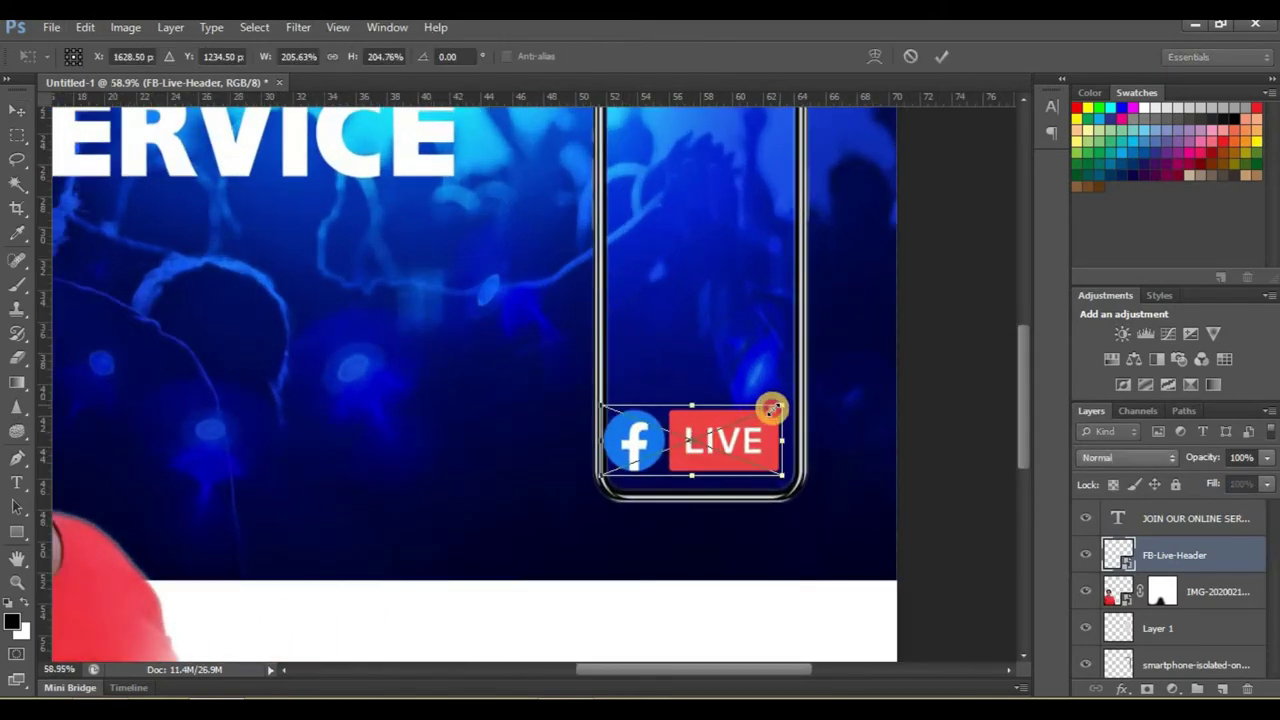
left_click_drag(772, 408, 747, 420)
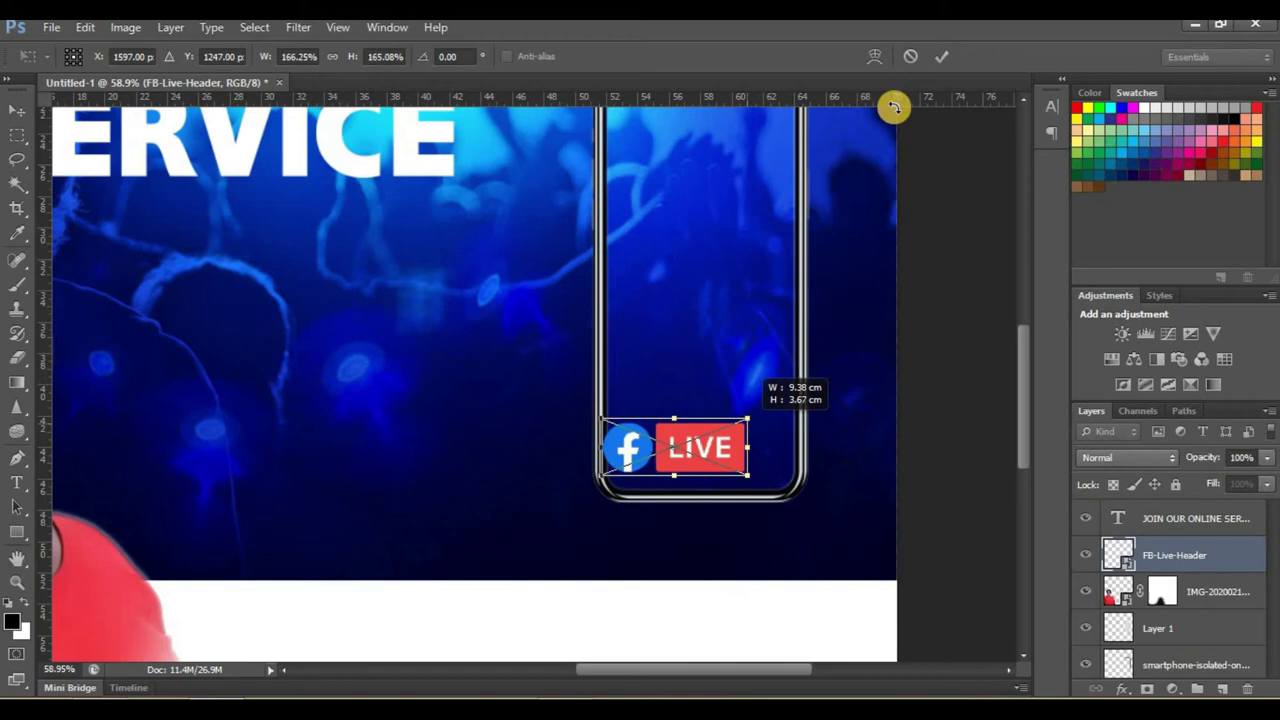
left_click(944, 56)
left_click_drag(737, 467, 692, 458)
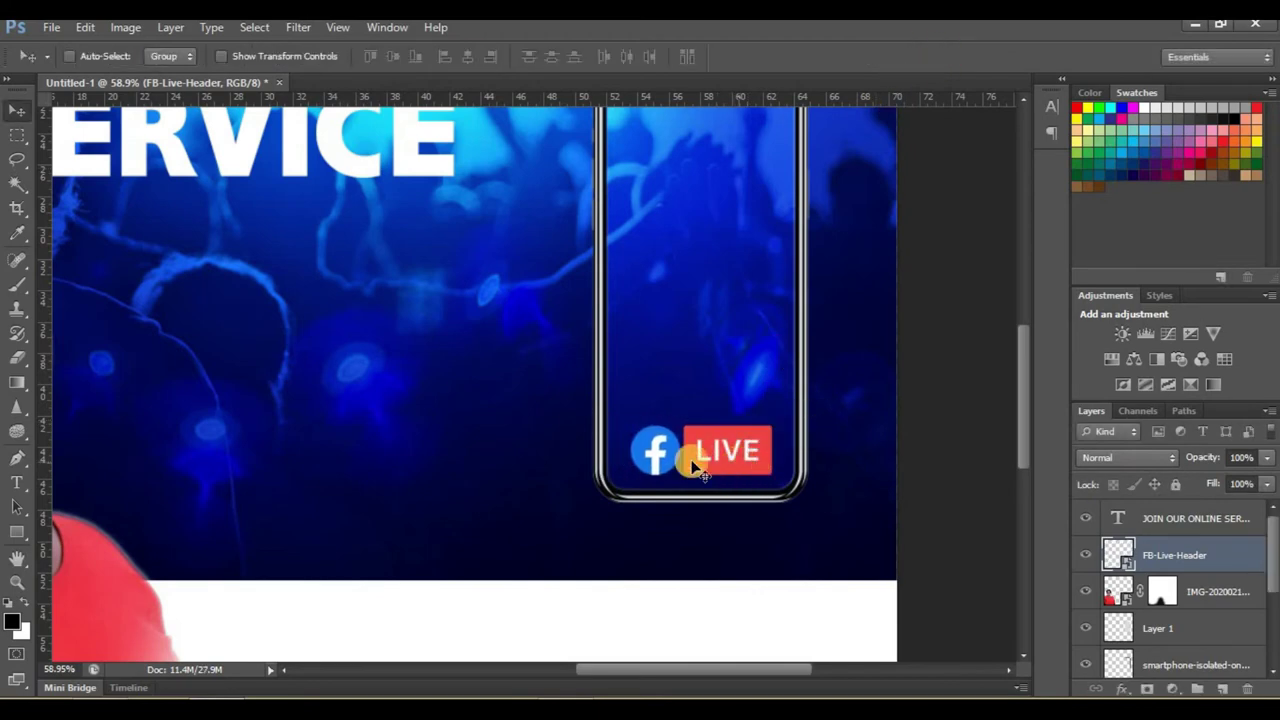
scroll(690, 405, "down", 2)
scroll(690, 405, "down", 1)
scroll(686, 400, "down", 1)
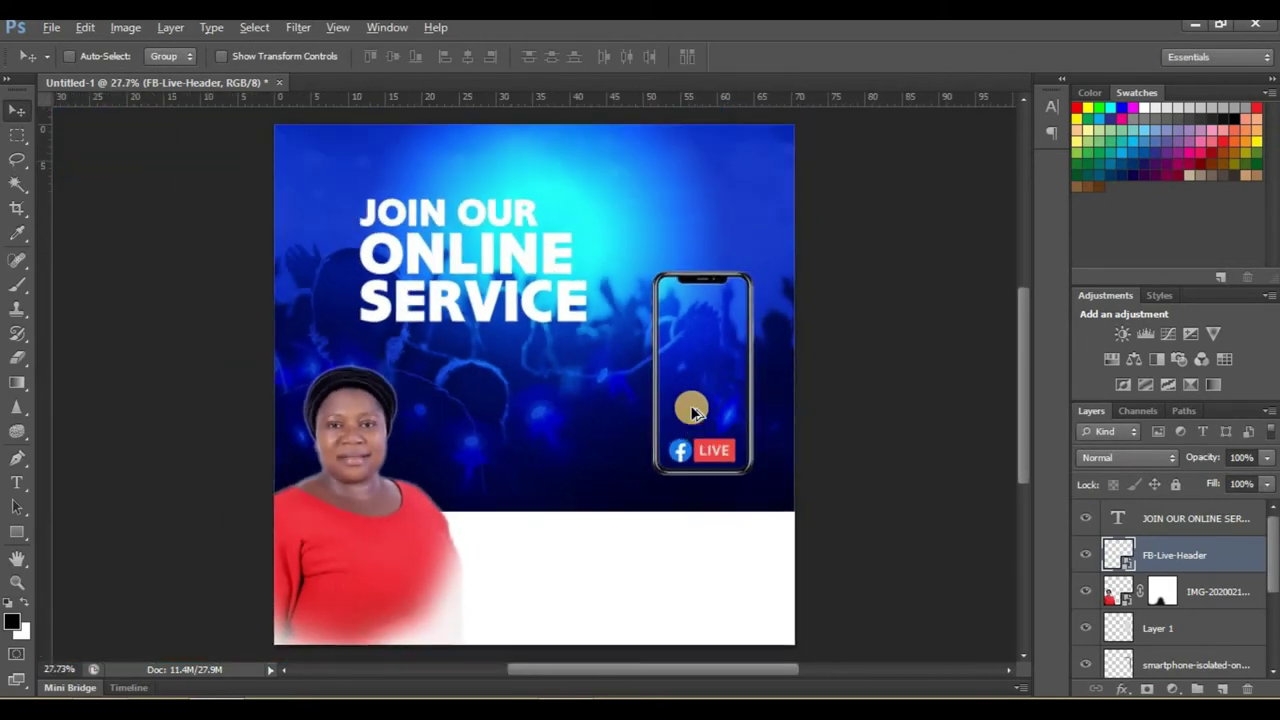
scroll(680, 414, "down", 1)
scroll(662, 468, "up", 1)
Zoom the canvas view and switch to the Horizontal Type tool for new text
scroll(682, 460, "up", 1)
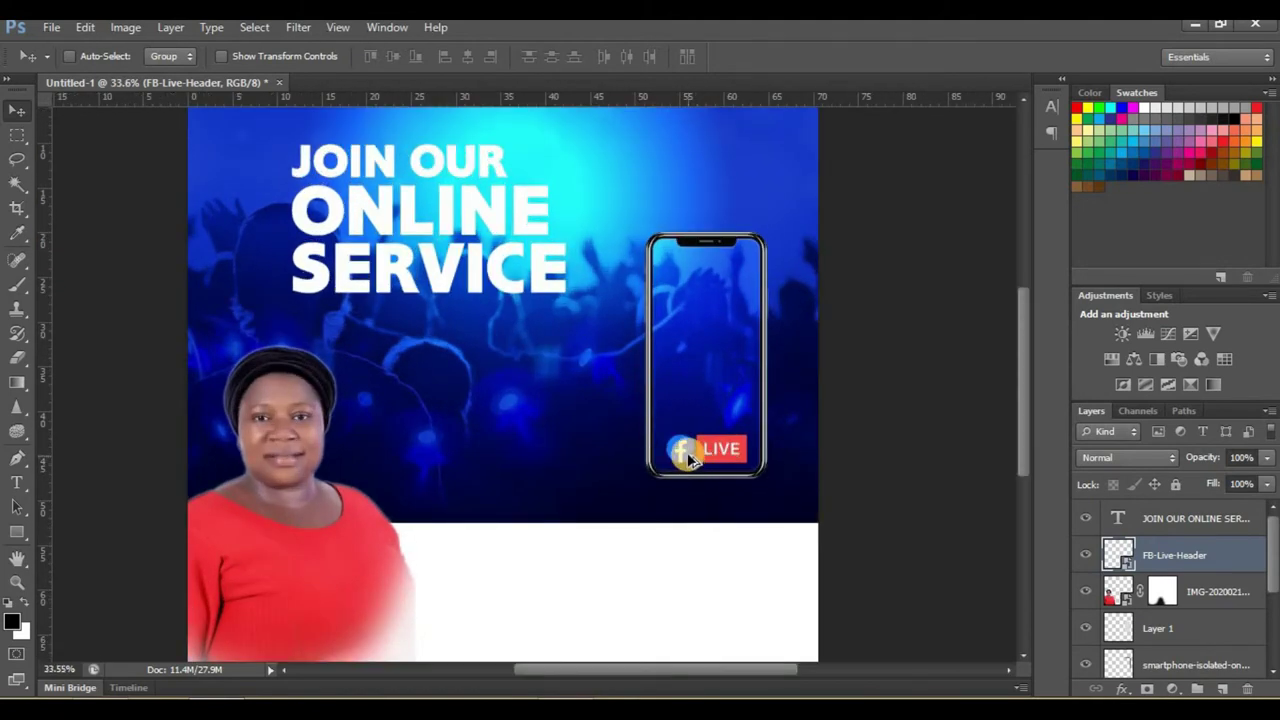
scroll(640, 390, "up", 1)
scroll(620, 336, "down", 2)
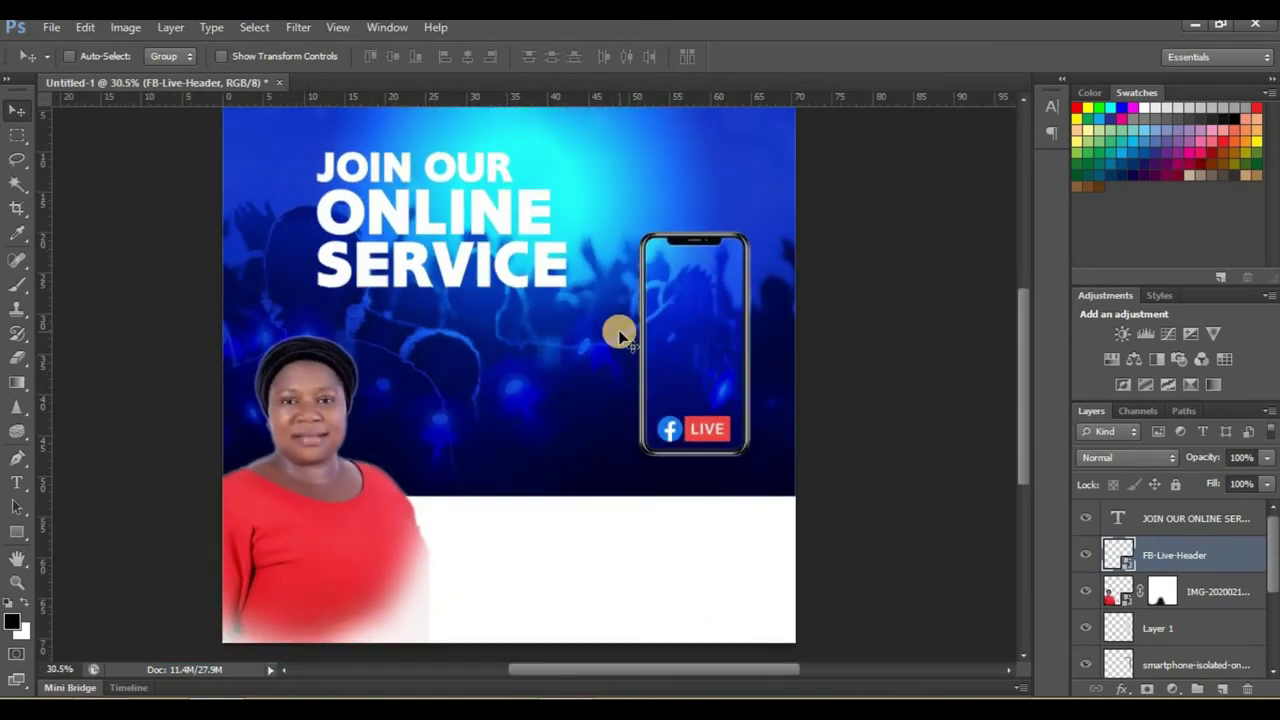
scroll(612, 352, "down", 1)
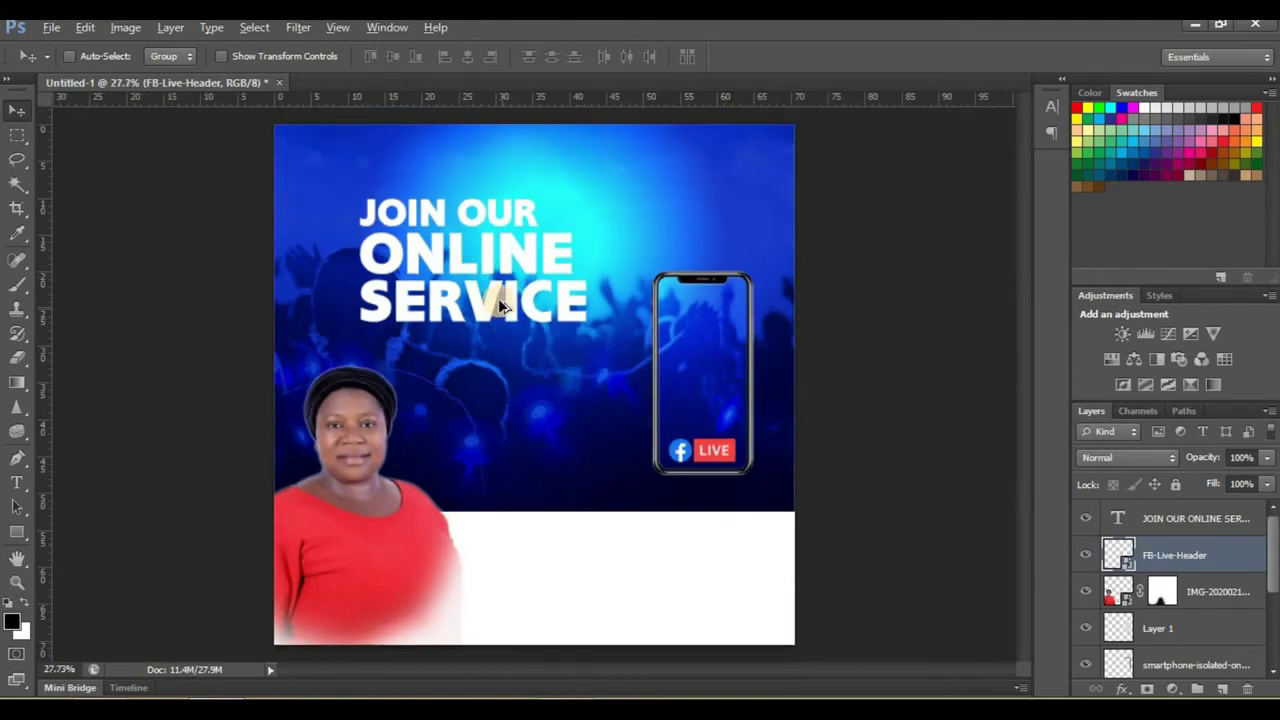
scroll(500, 296, "up", 2)
left_click(18, 478)
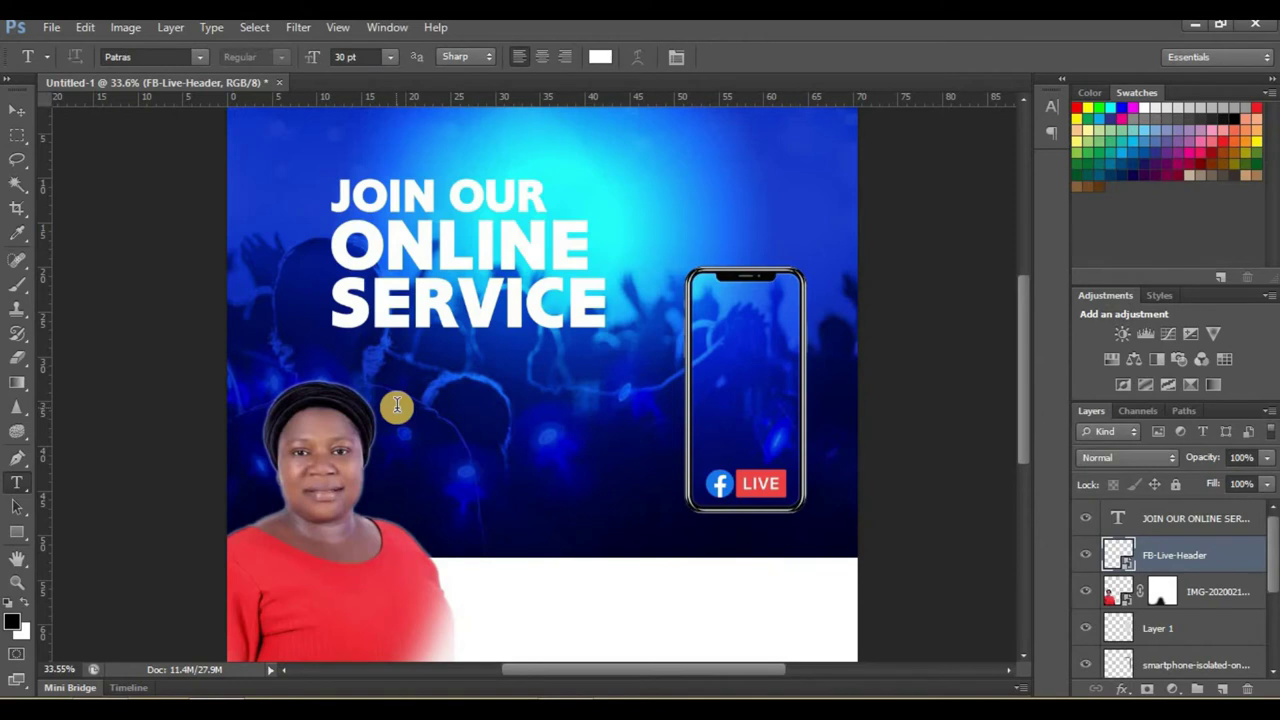
Add white THIS SUNDAY text in Gisha and scale it up several times
left_click(397, 405)
type("THIS SUNDAY")
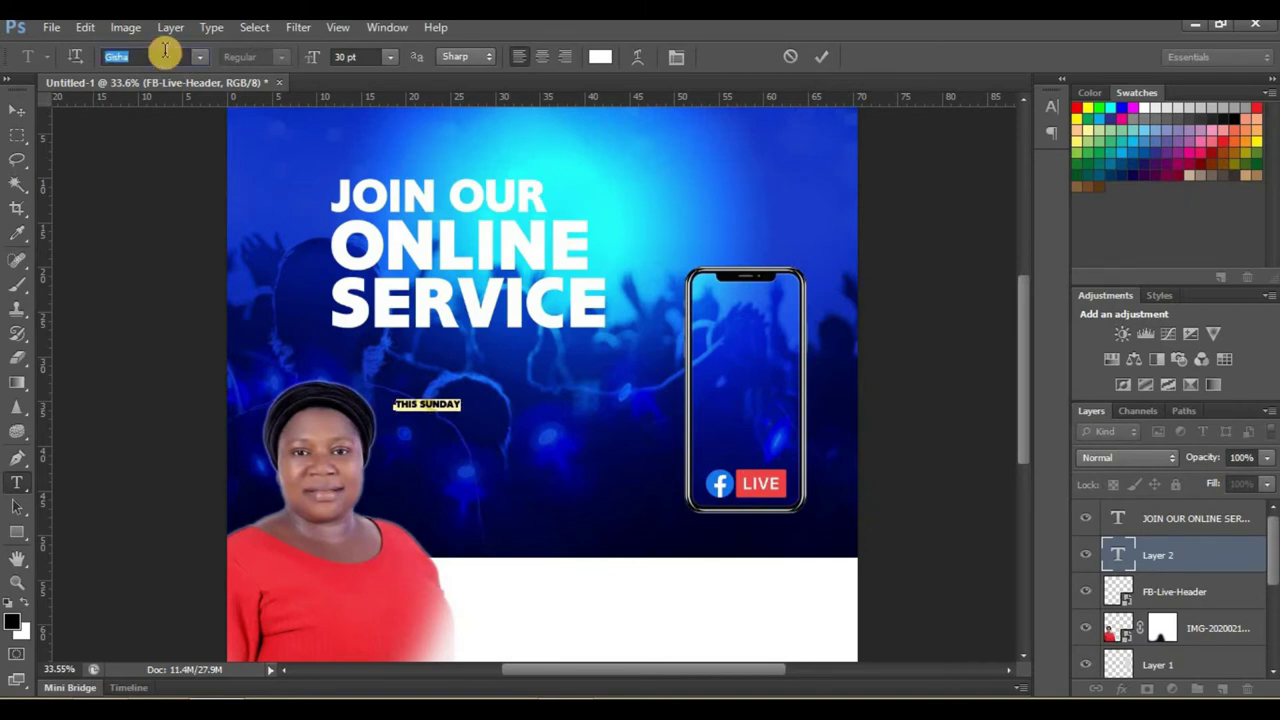
key("Return")
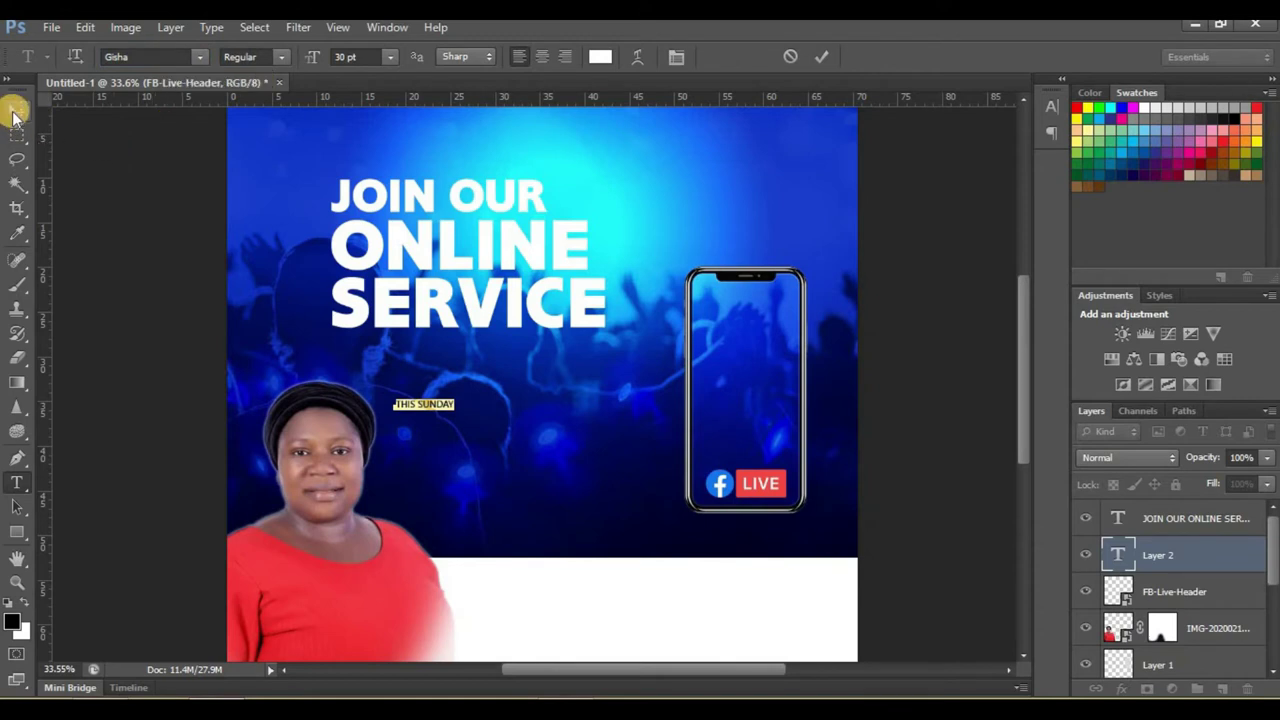
left_click(14, 114)
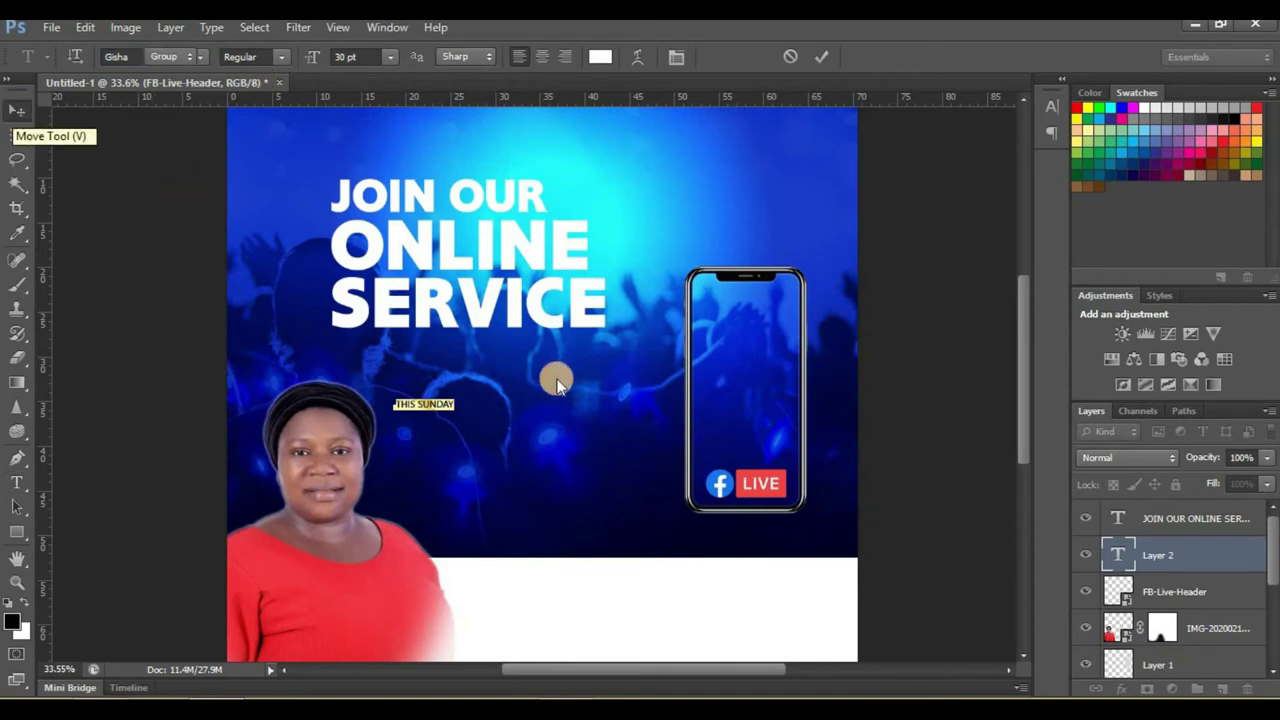
key("ctrl+t")
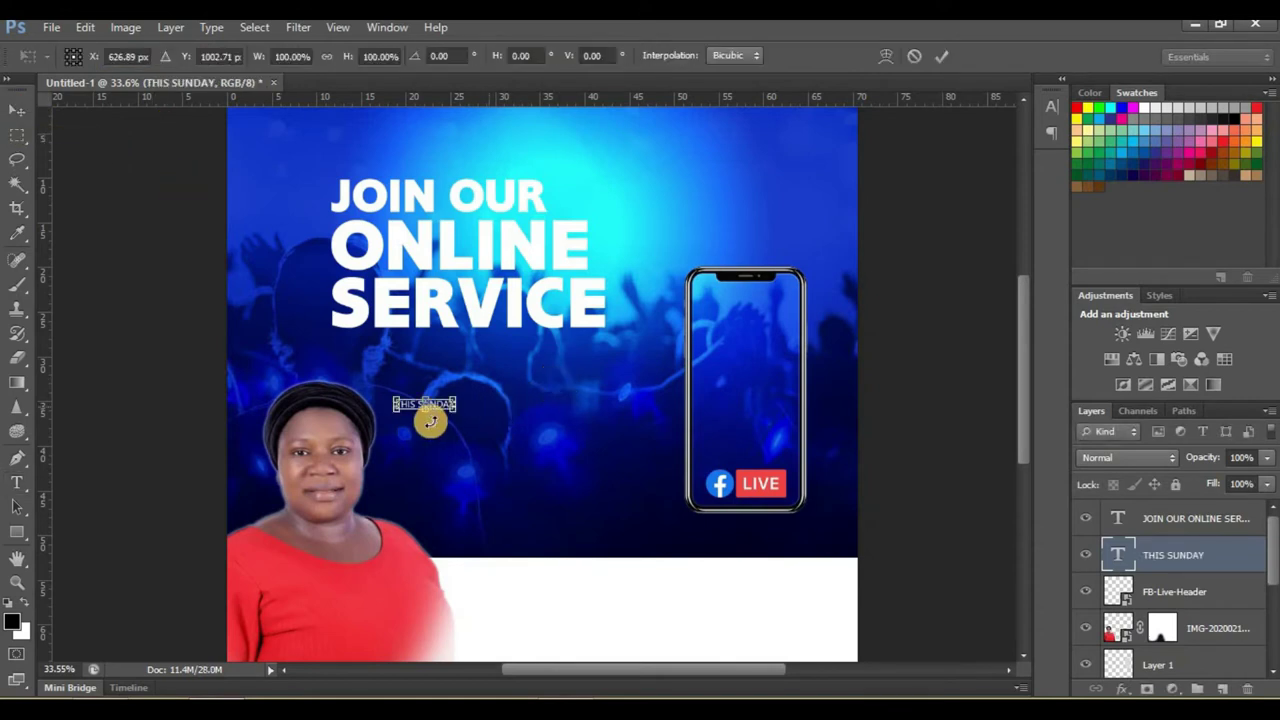
mouse_move(455, 416)
left_mouse_down()
mouse_move(597, 506)
mouse_move(585, 500)
left_mouse_up()
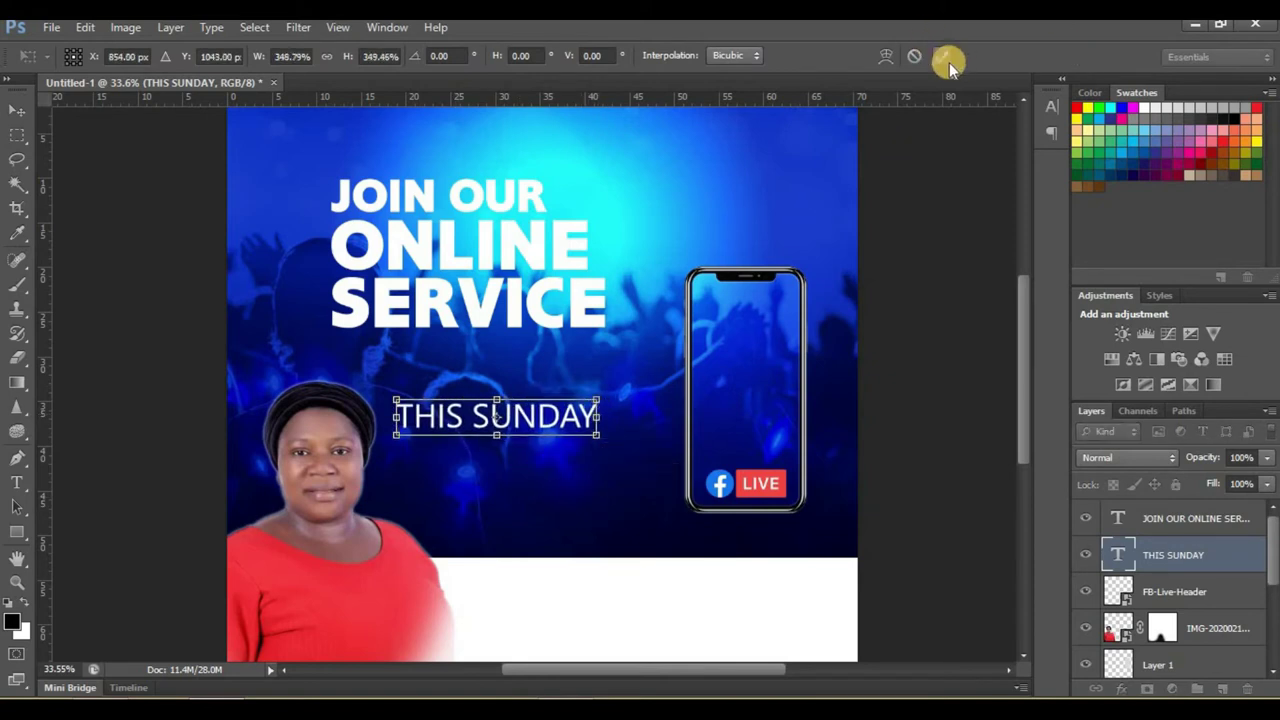
key("Return")
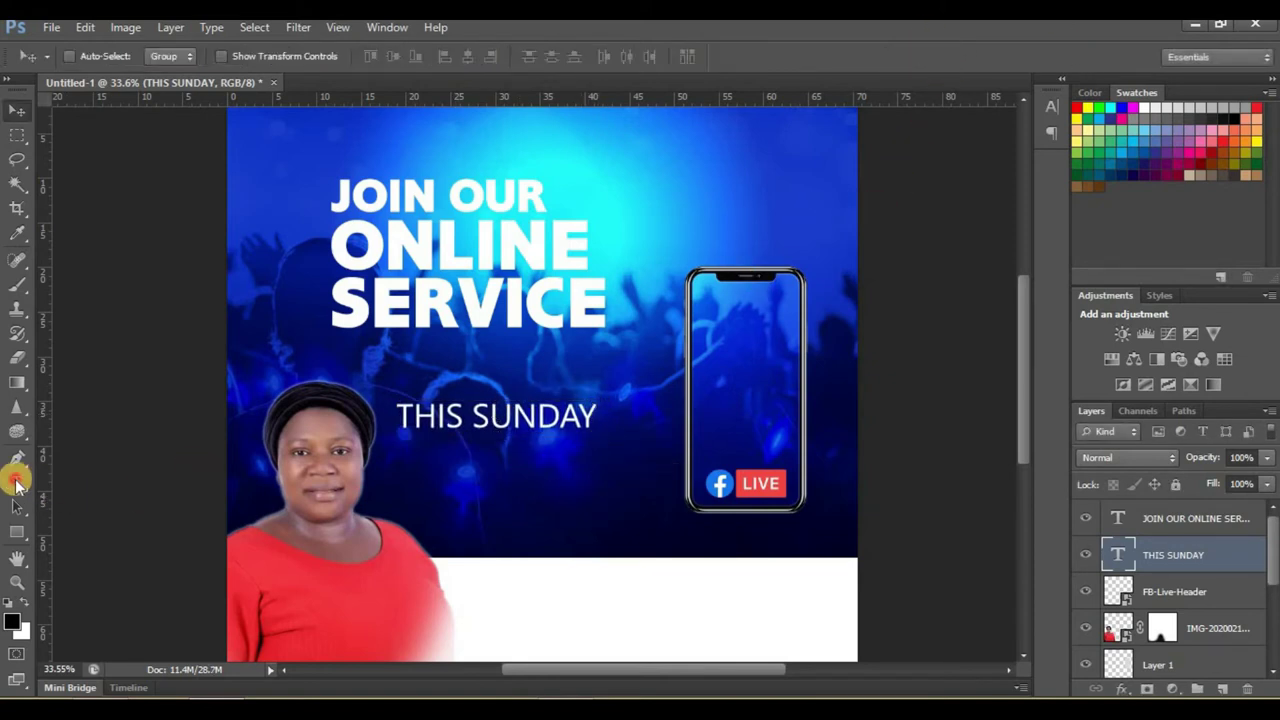
Position THIS SUNDAY just under the title and shift the title right and down
left_click(446, 416)
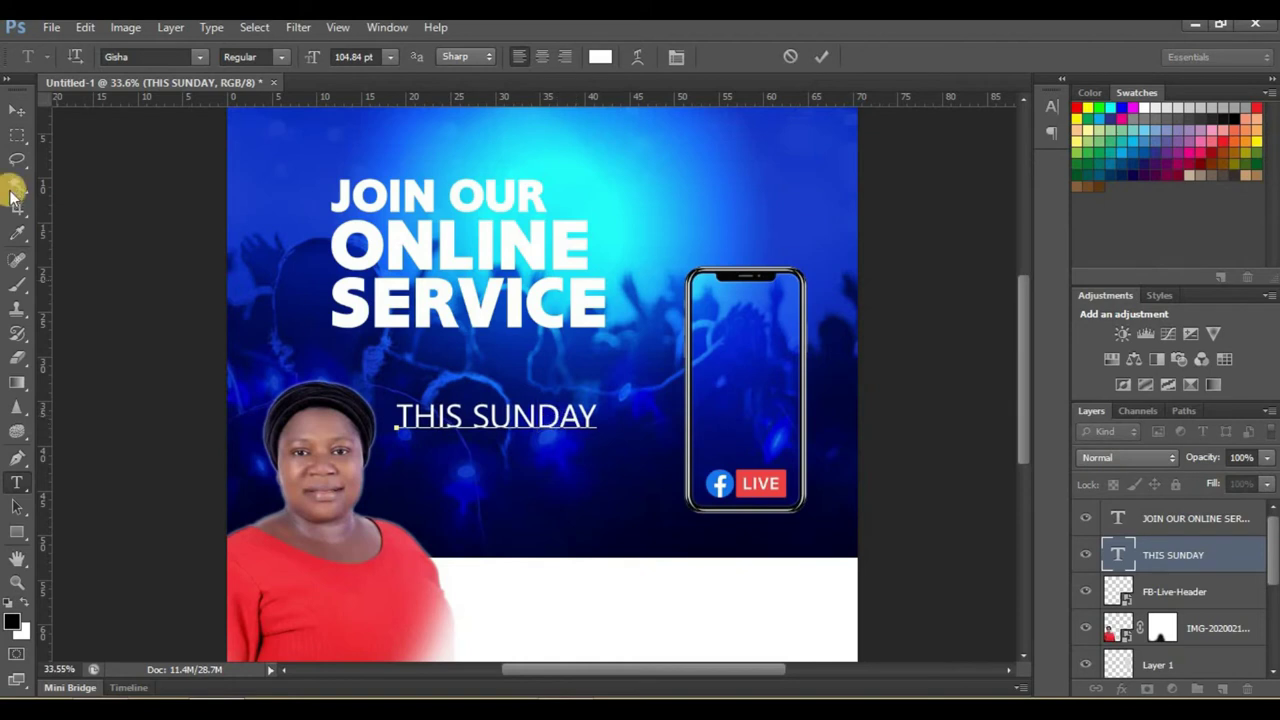
left_click(28, 112)
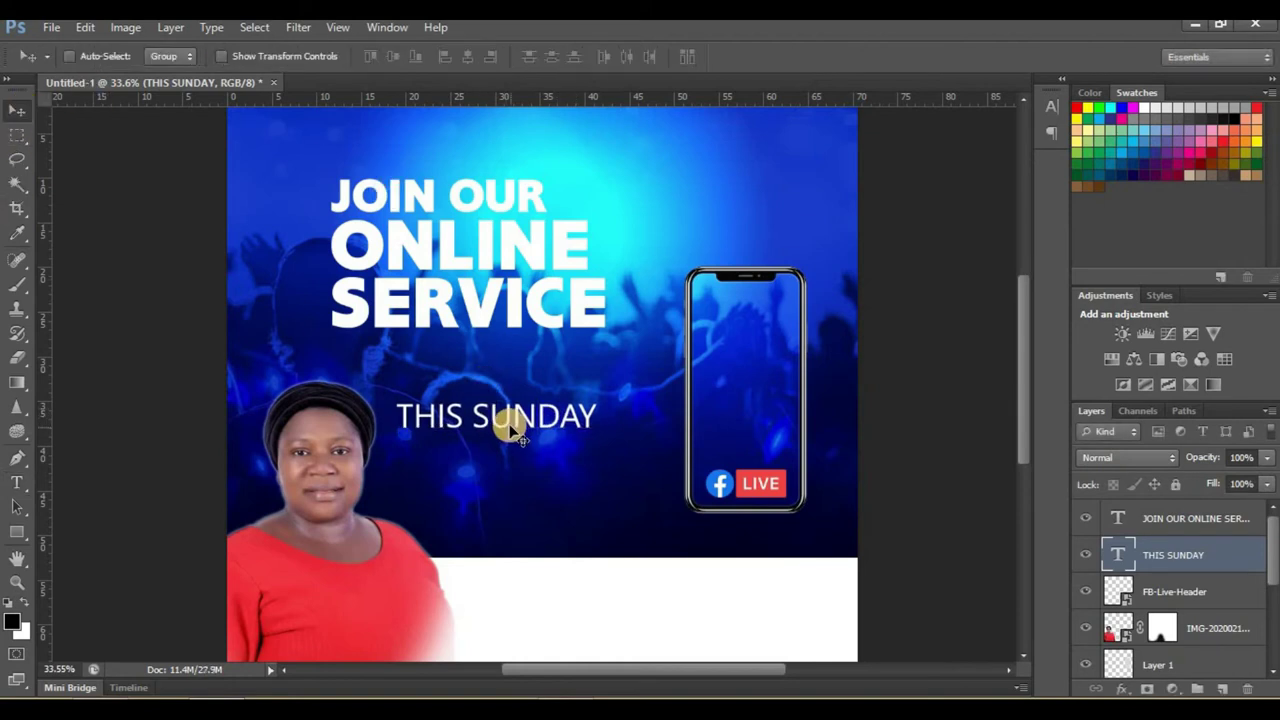
left_click_drag(503, 423, 496, 396)
left_click_drag(515, 310, 546, 342)
key("ctrl+minus")
Lower THIS SUNDAY and the title slightly, keeping a small gap between them
scroll(546, 408, "up", 1)
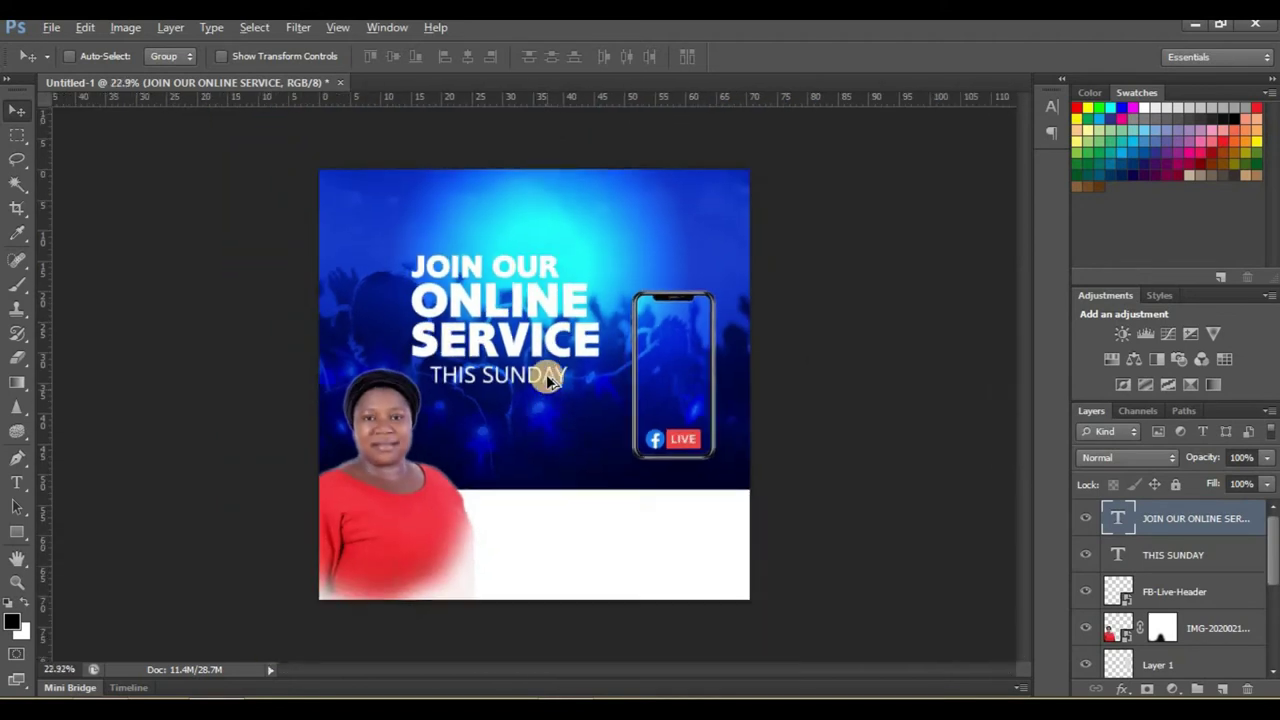
scroll(543, 374, "up", 1)
scroll(543, 371, "up", 1)
left_click_drag(550, 380, 551, 400)
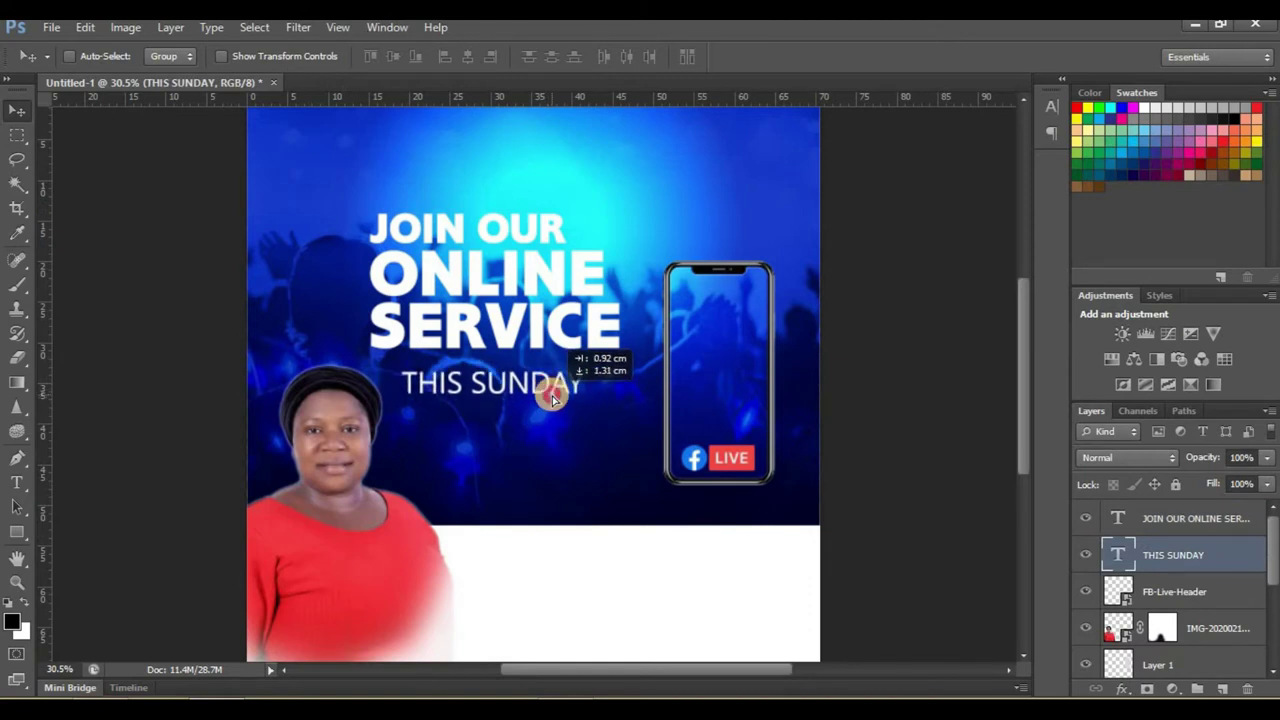
left_click_drag(551, 400, 552, 398)
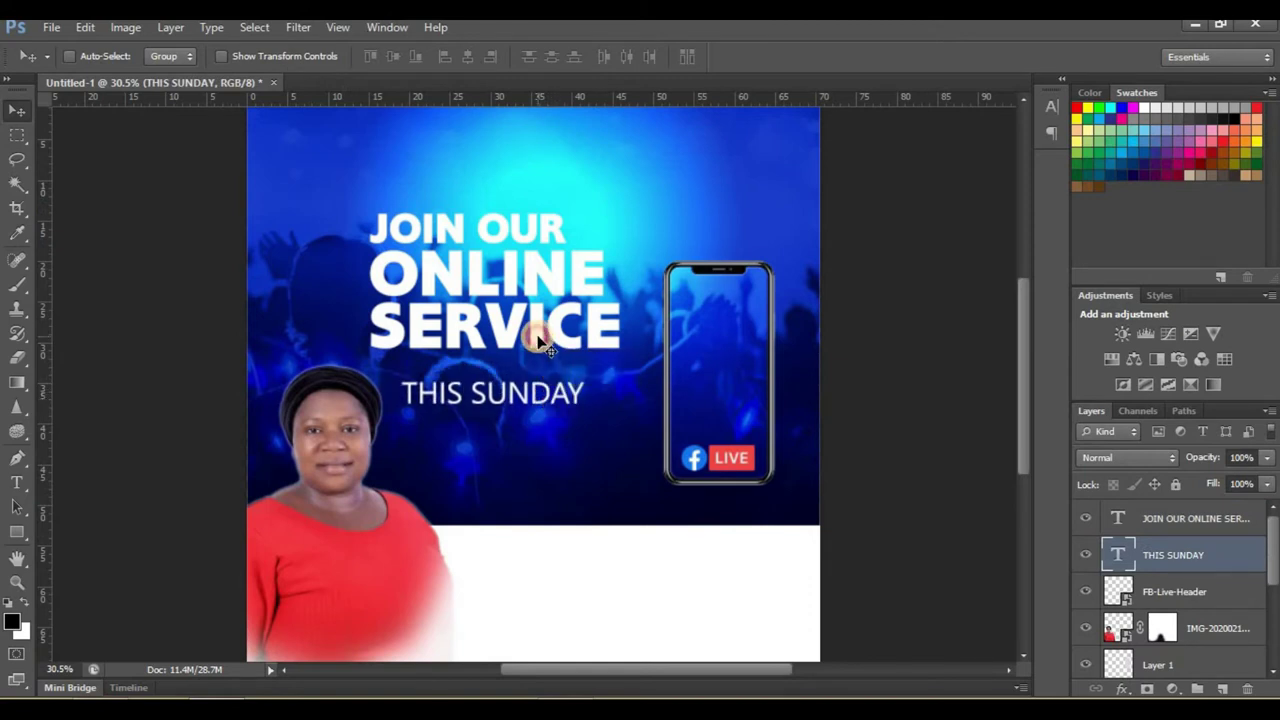
left_click_drag(537, 341, 544, 348)
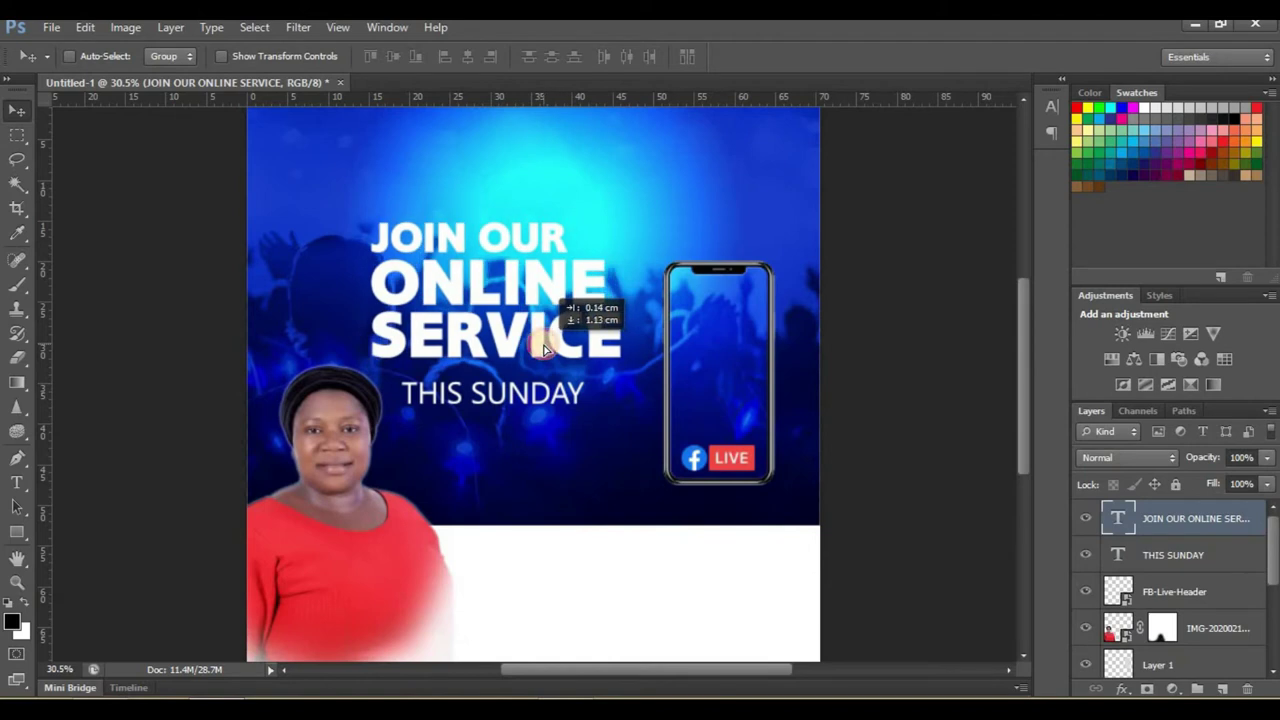
Adjust the zoom and switch to the Type tool
scroll(563, 434, "down", 2)
scroll(566, 440, "down", 2)
scroll(568, 442, "down", 1)
scroll(566, 430, "down", 1)
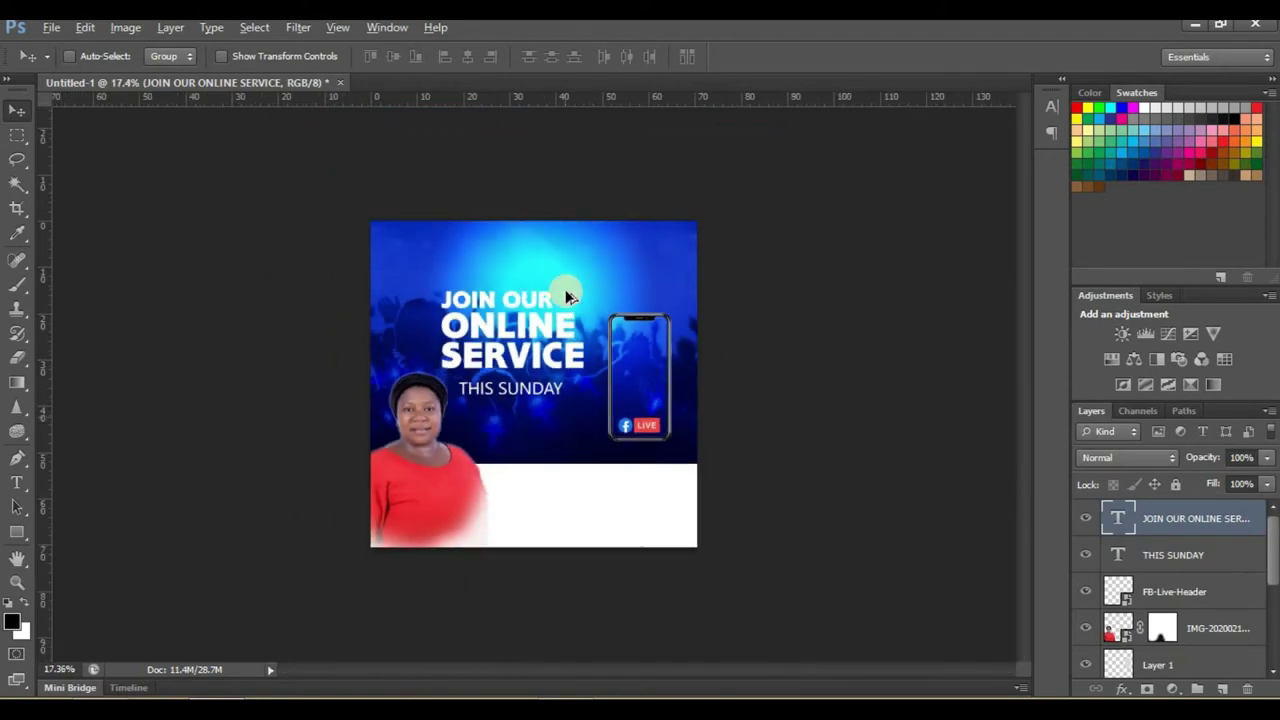
scroll(556, 260, "up", 1)
scroll(542, 212, "up", 1)
scroll(537, 193, "up", 1)
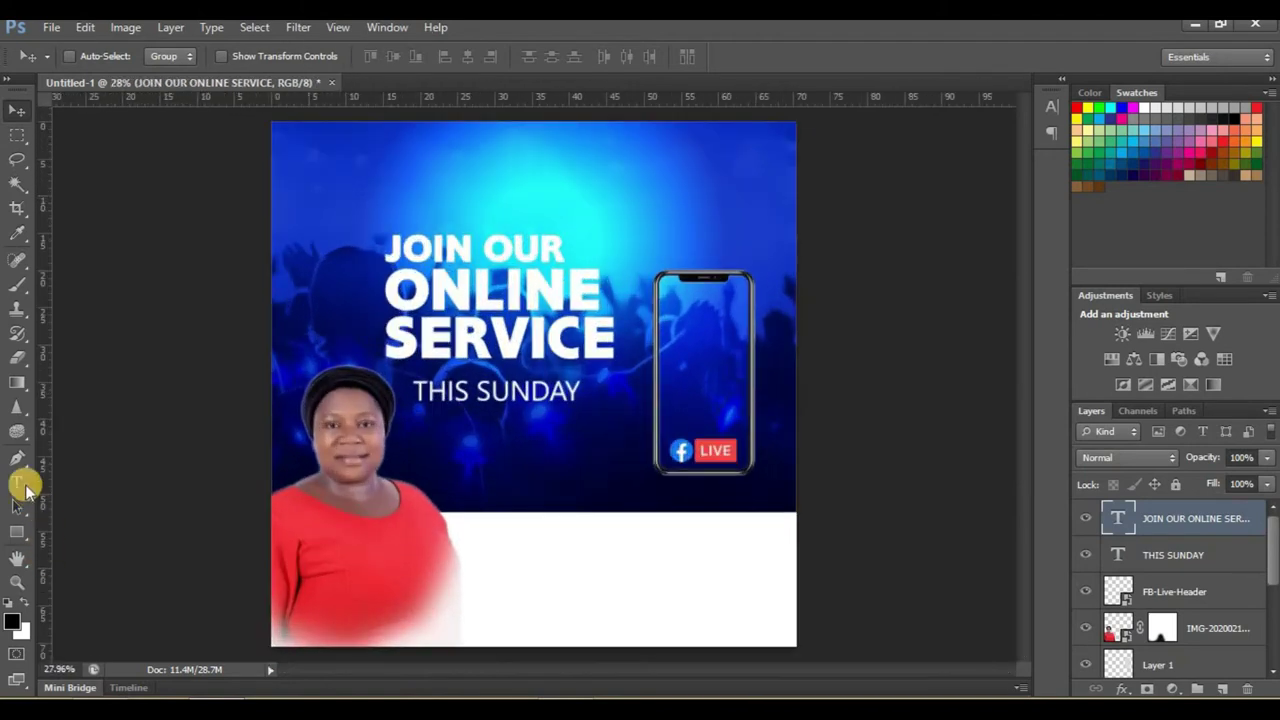
left_click(17, 484)
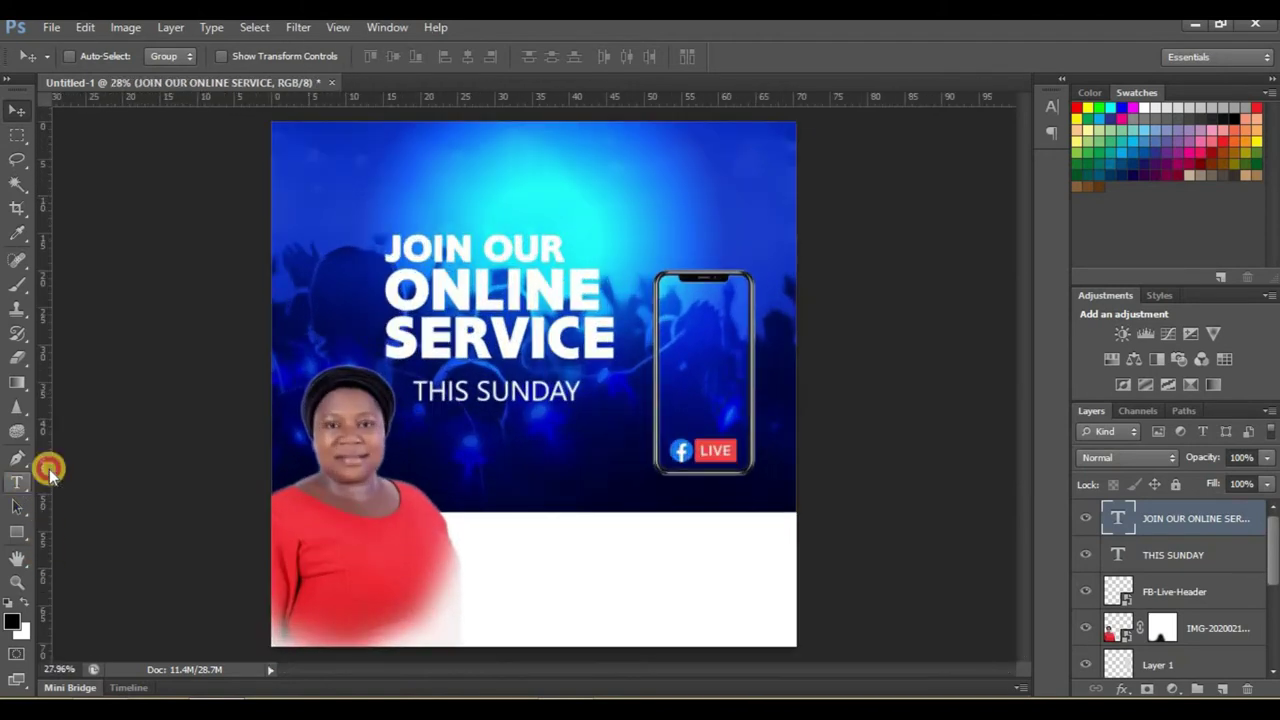
Type GOD'S DESIRE ONLINE, enlarge it about three times, and move it to the flyer's top
left_click(534, 432)
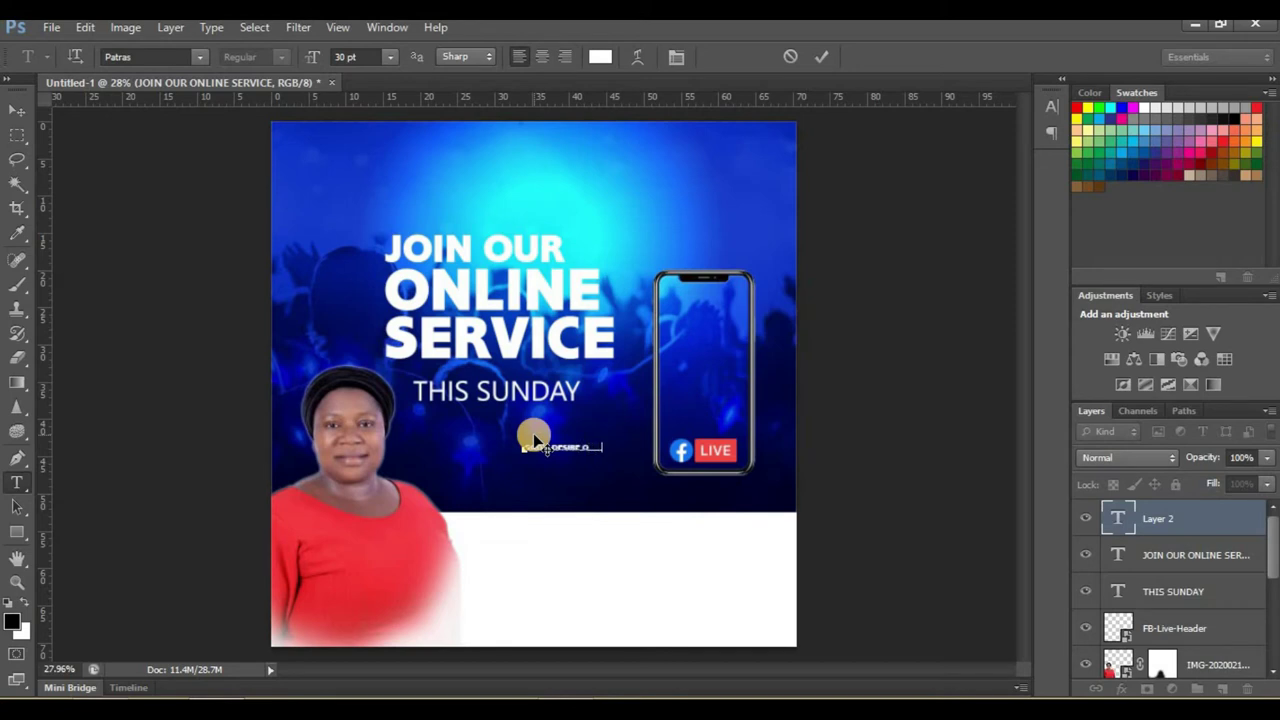
left_click(17, 110)
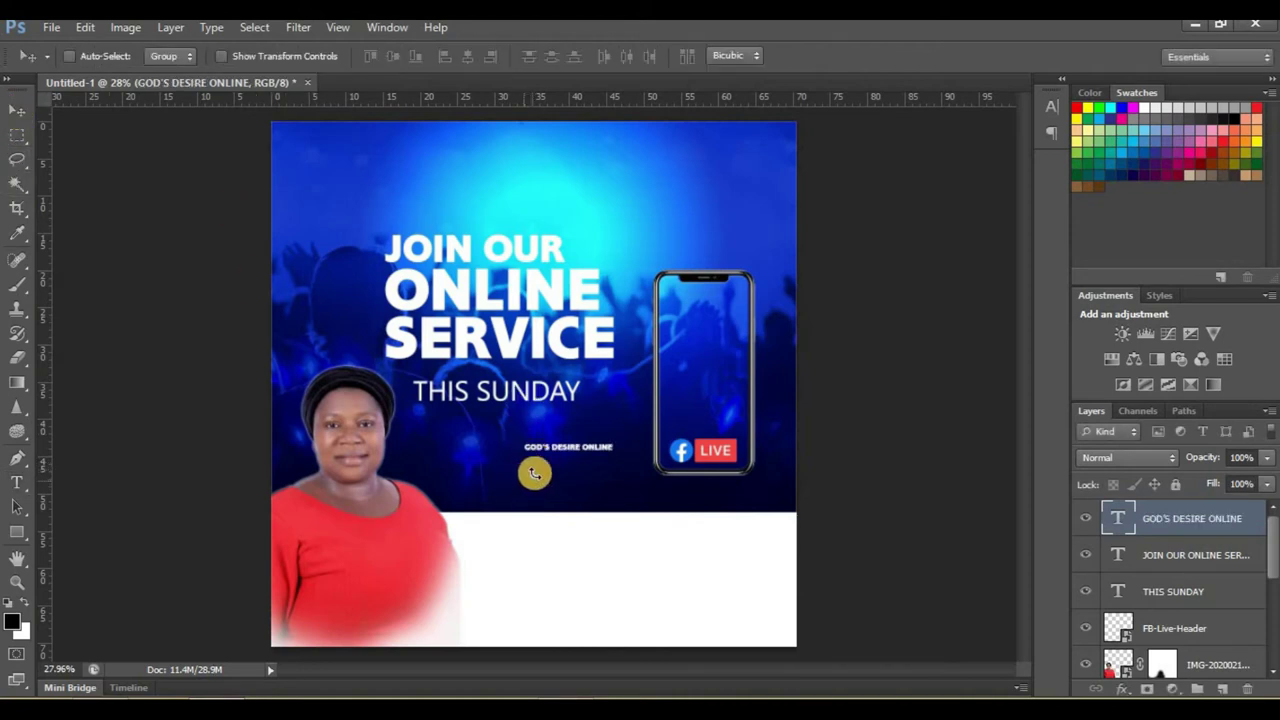
key("ctrl+t")
mouse_move(523, 452)
left_mouse_down()
mouse_move(443, 497)
mouse_move(323, 528)
left_mouse_up()
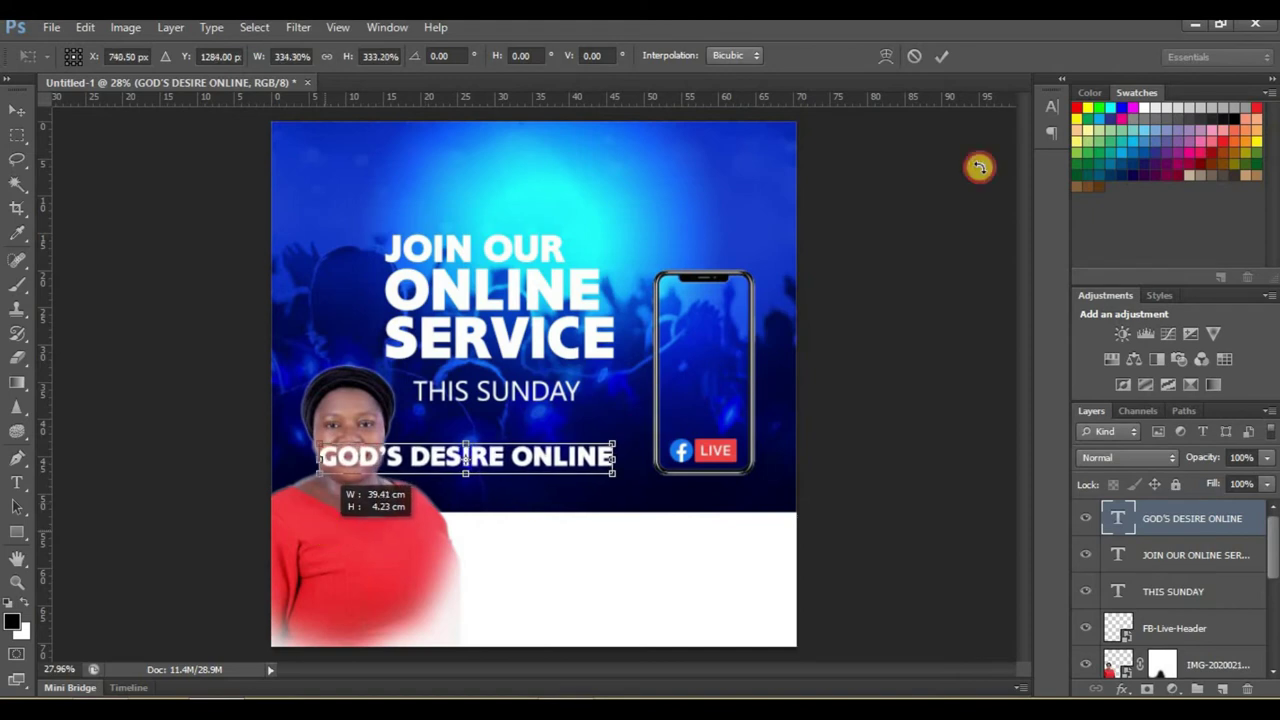
left_click(947, 63)
left_click_drag(594, 457, 661, 170)
Shrink GOD'S DESIRE ONLINE to about 70% width and shift it up and left
scroll(673, 310, "down", 2)
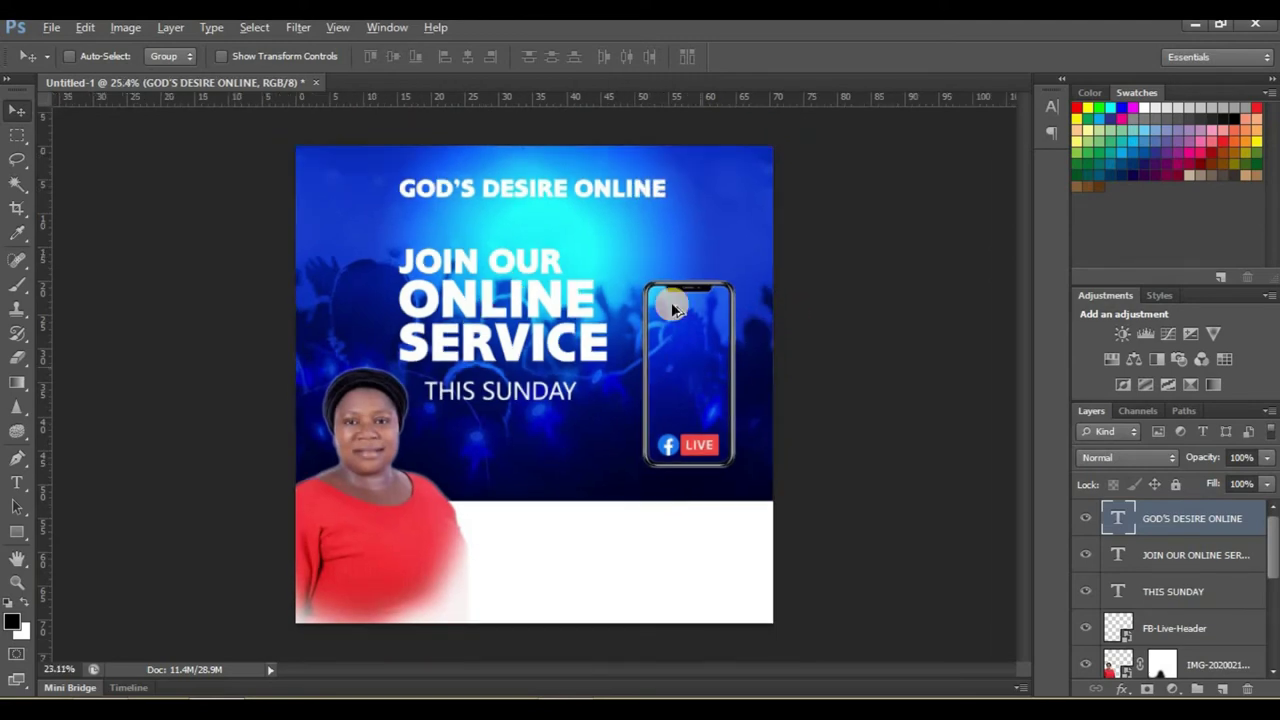
scroll(552, 138, "down", 1)
scroll(552, 138, "up", 1)
scroll(552, 138, "up", 2)
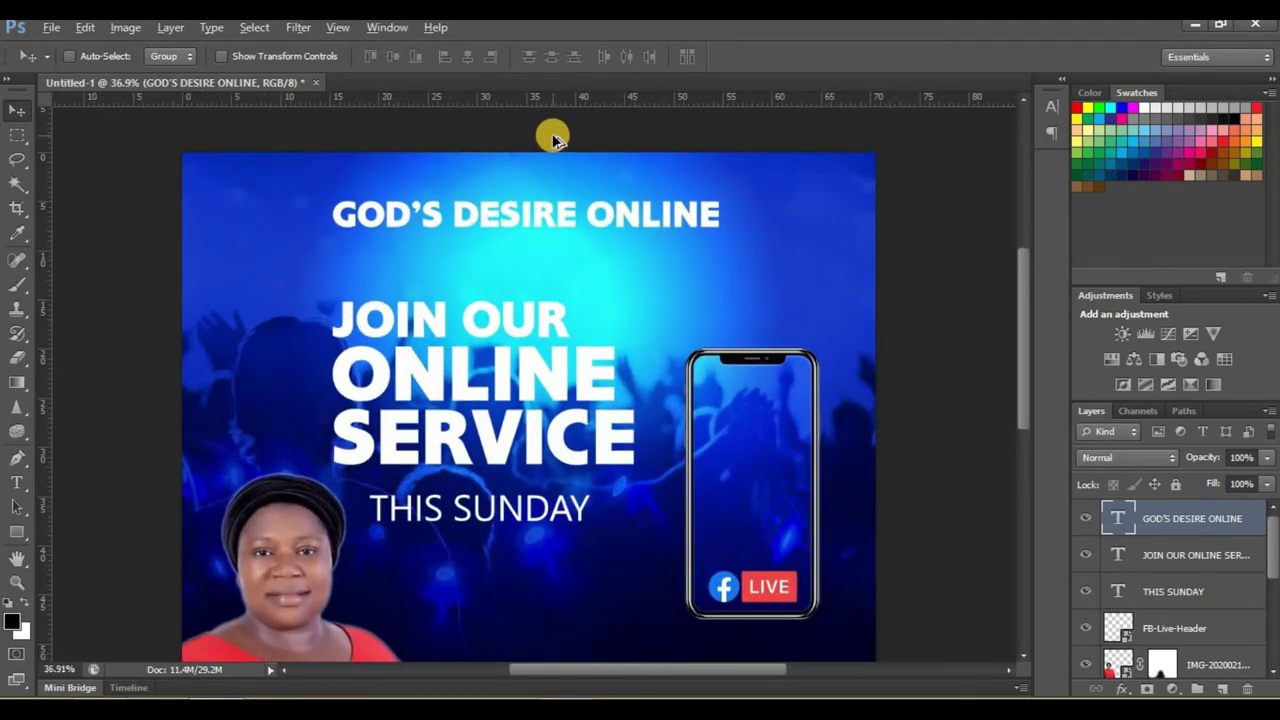
scroll(552, 138, "up", 1)
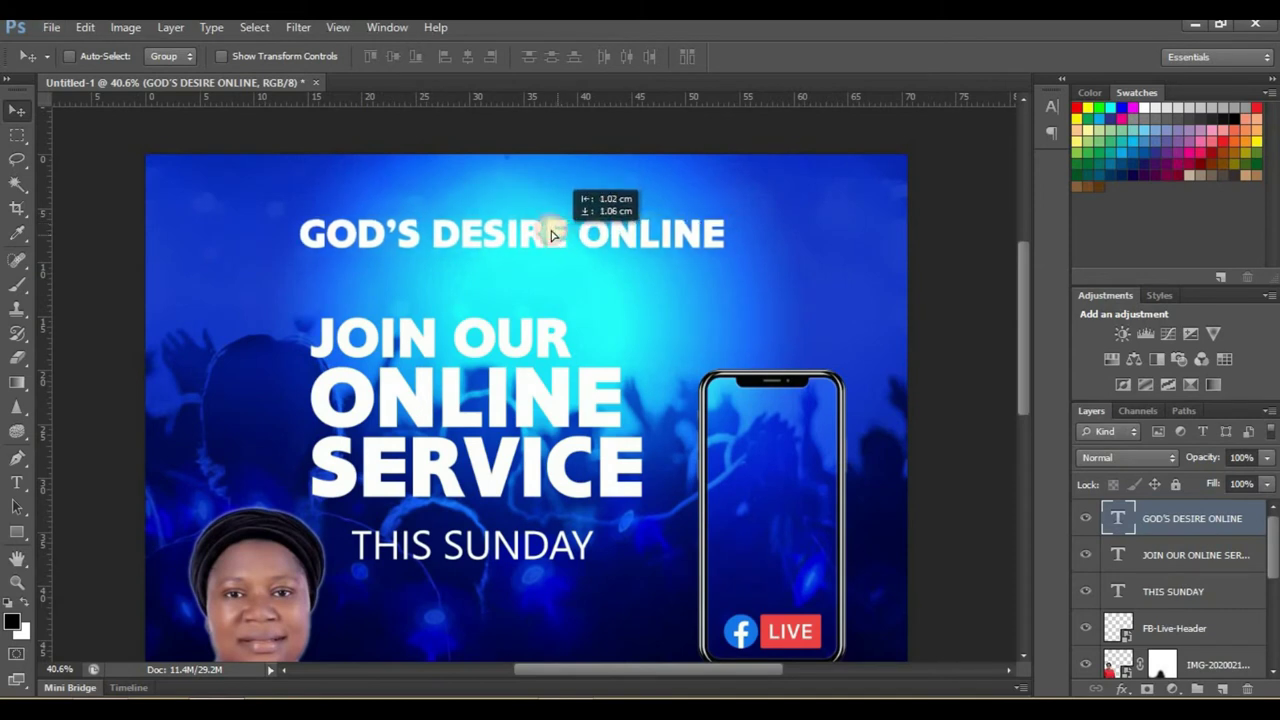
left_click_drag(565, 232, 585, 198)
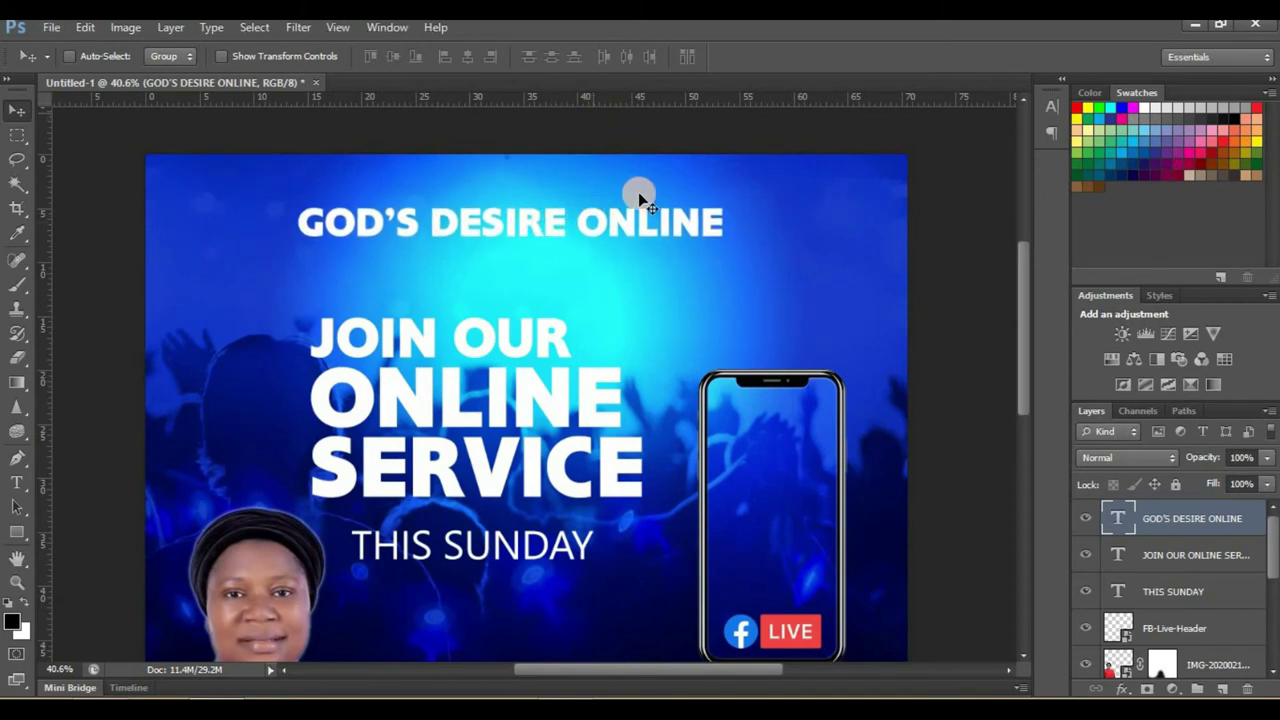
key("ctrl+t")
left_click_drag(722, 249, 595, 233)
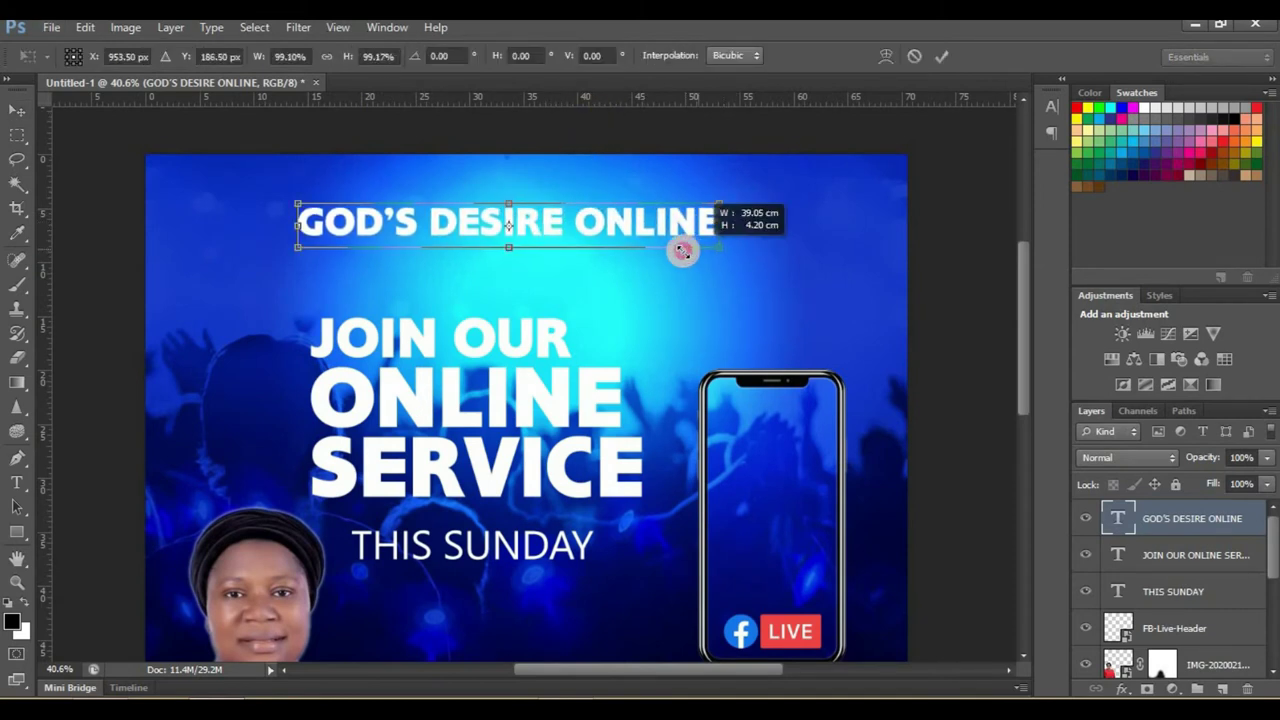
left_click(943, 57)
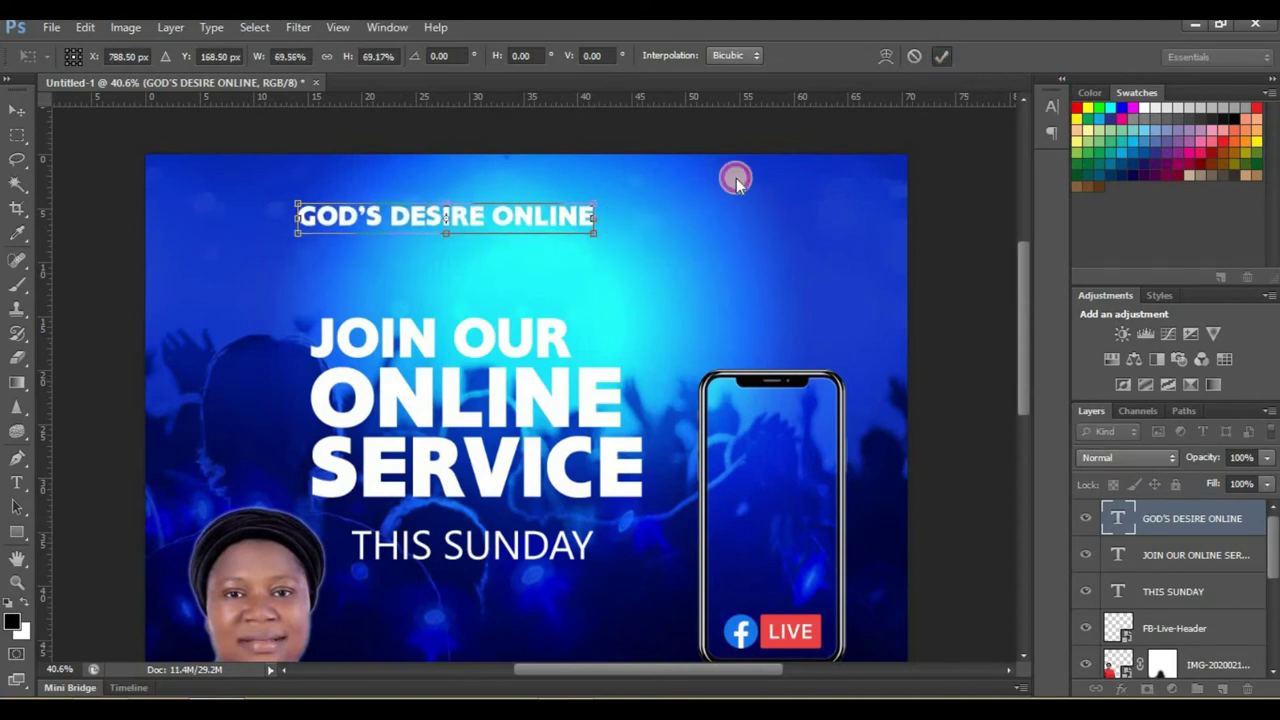
mouse_move(530, 229)
left_mouse_down()
mouse_move(552, 214)
mouse_move(500, 222)
left_mouse_up()
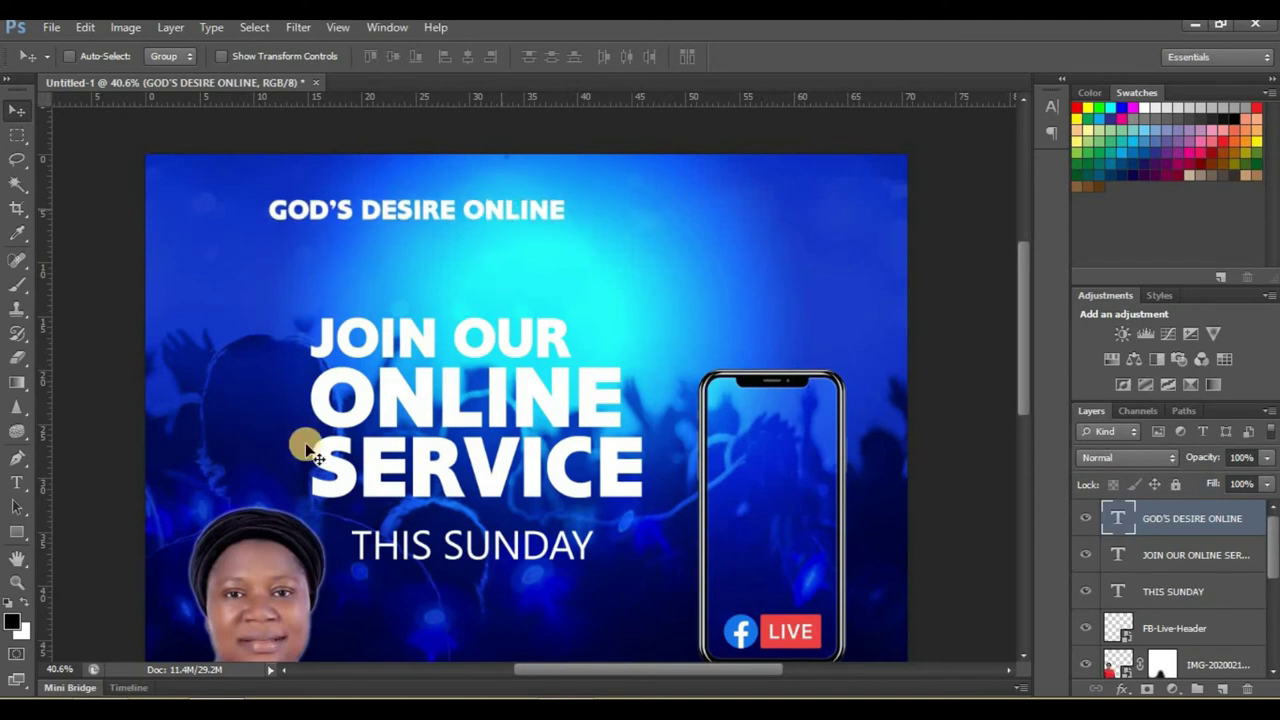
Open the Desktop folder in File Explorer and locate the logo images
left_click(120, 610)
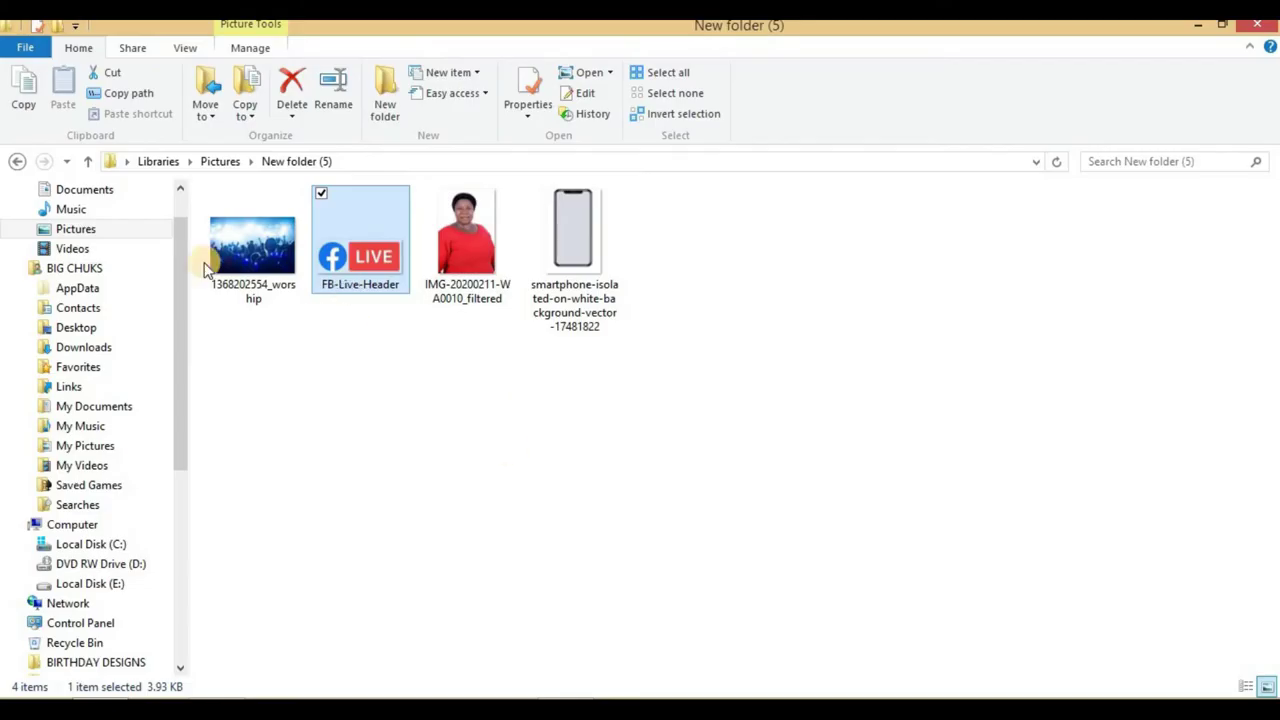
scroll(100, 209, "up", 2)
left_click(57, 198)
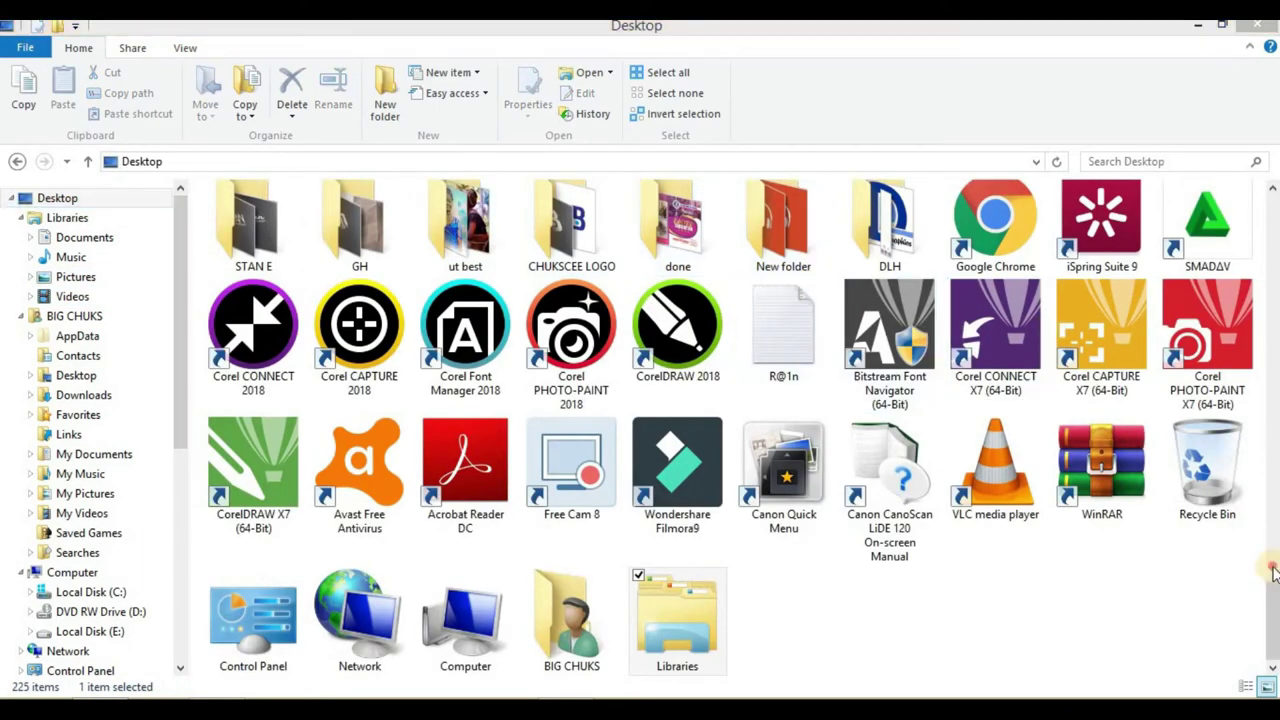
scroll(1100, 520, "up", 5)
scroll(1100, 520, "up", 3)
scroll(1100, 520, "up", 1)
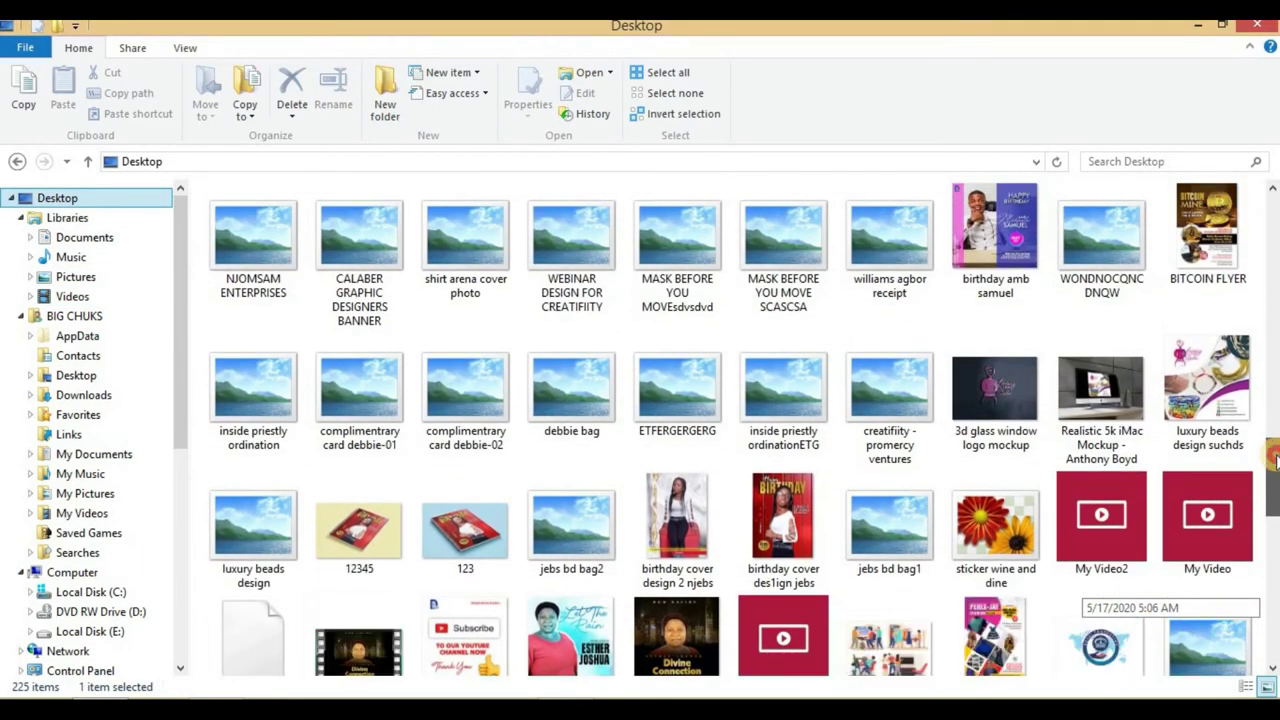
scroll(1100, 520, "up", 3)
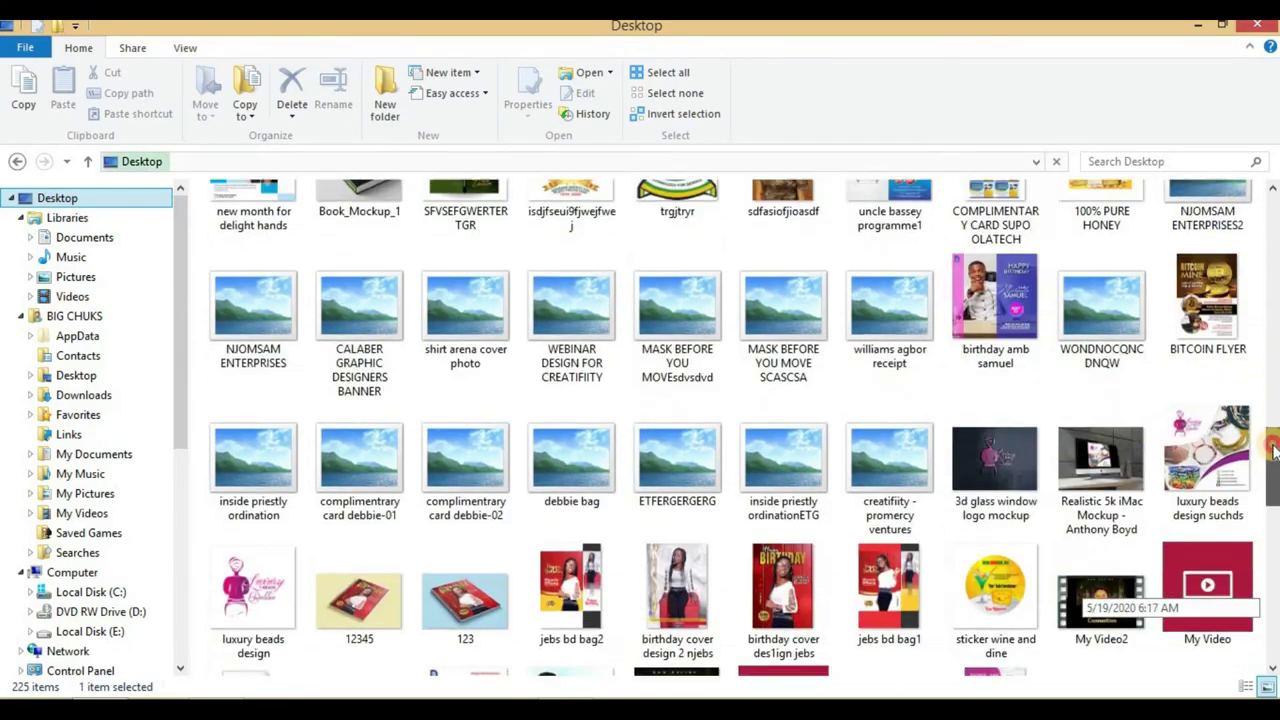
scroll(1100, 520, "up", 5)
scroll(1100, 520, "up", 1)
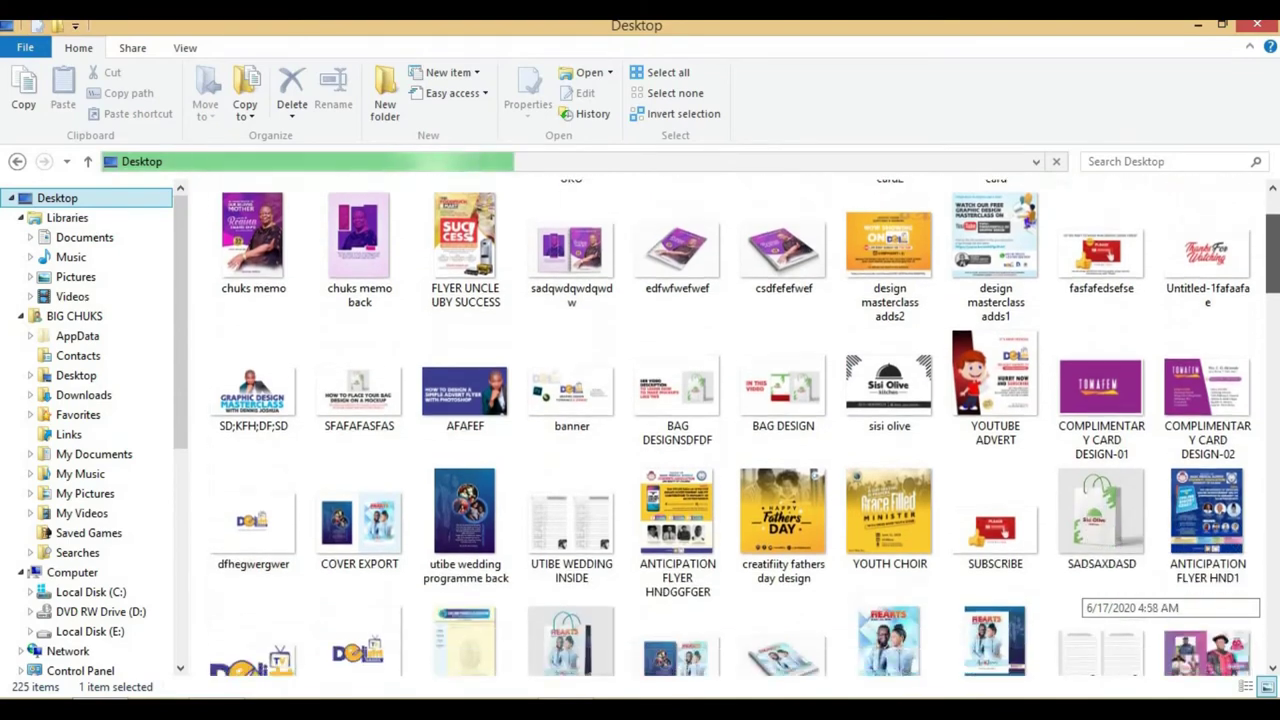
scroll(1100, 590, "down", 2)
scroll(1100, 590, "down", 2)
scroll(1100, 590, "down", 2)
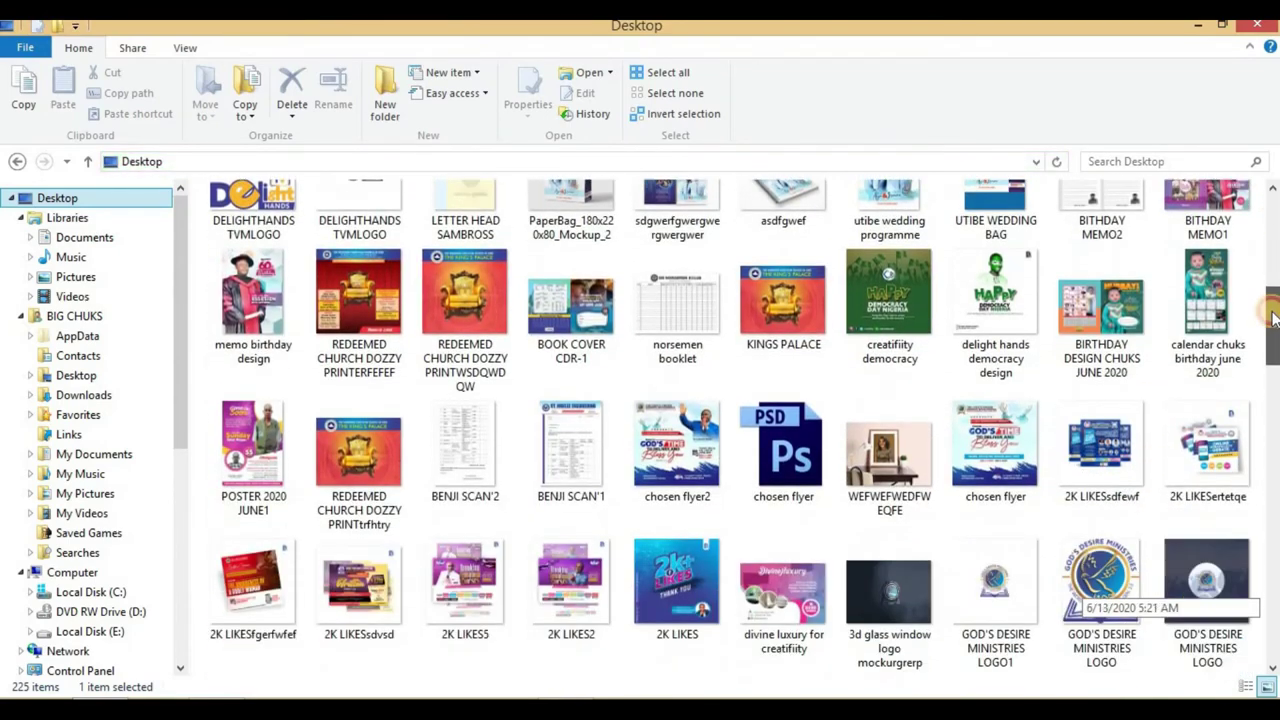
scroll(1100, 590, "down", 2)
scroll(1275, 330, "down", 2)
Drag the GOD'S DESIRE MINISTRIES LOGO image into the Photoshop flyer
left_click(1018, 316)
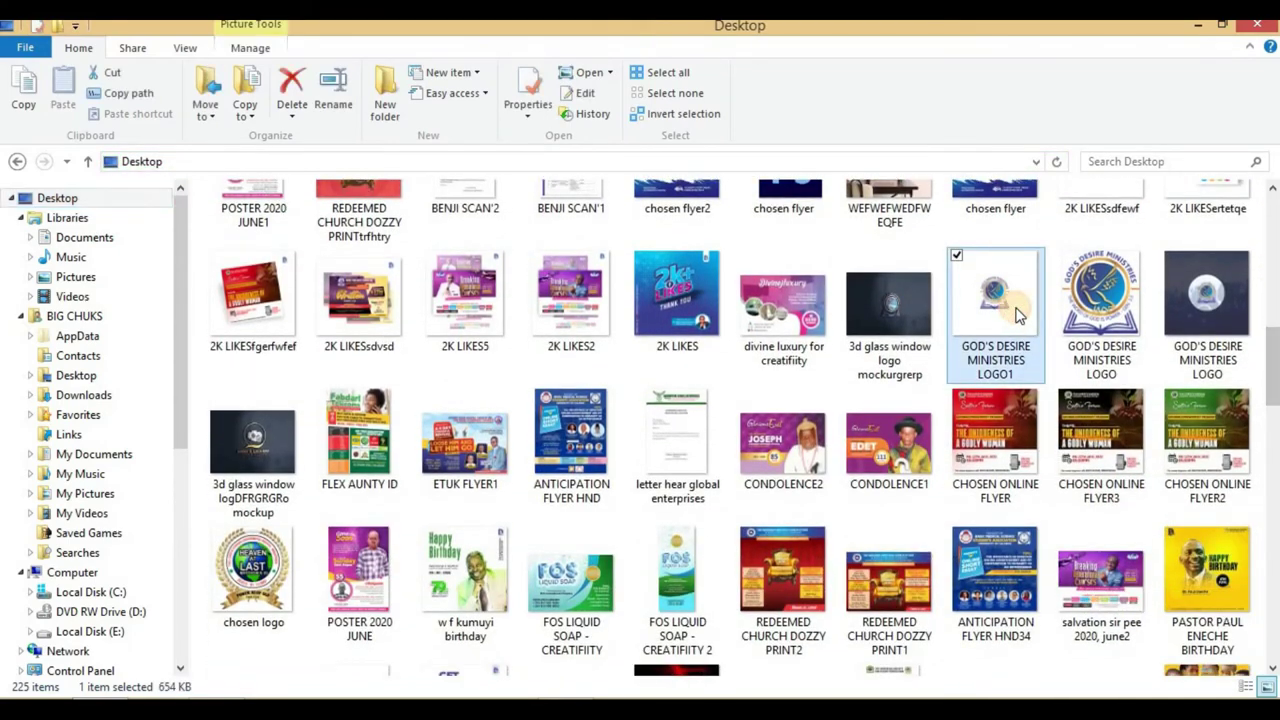
left_click(1097, 302)
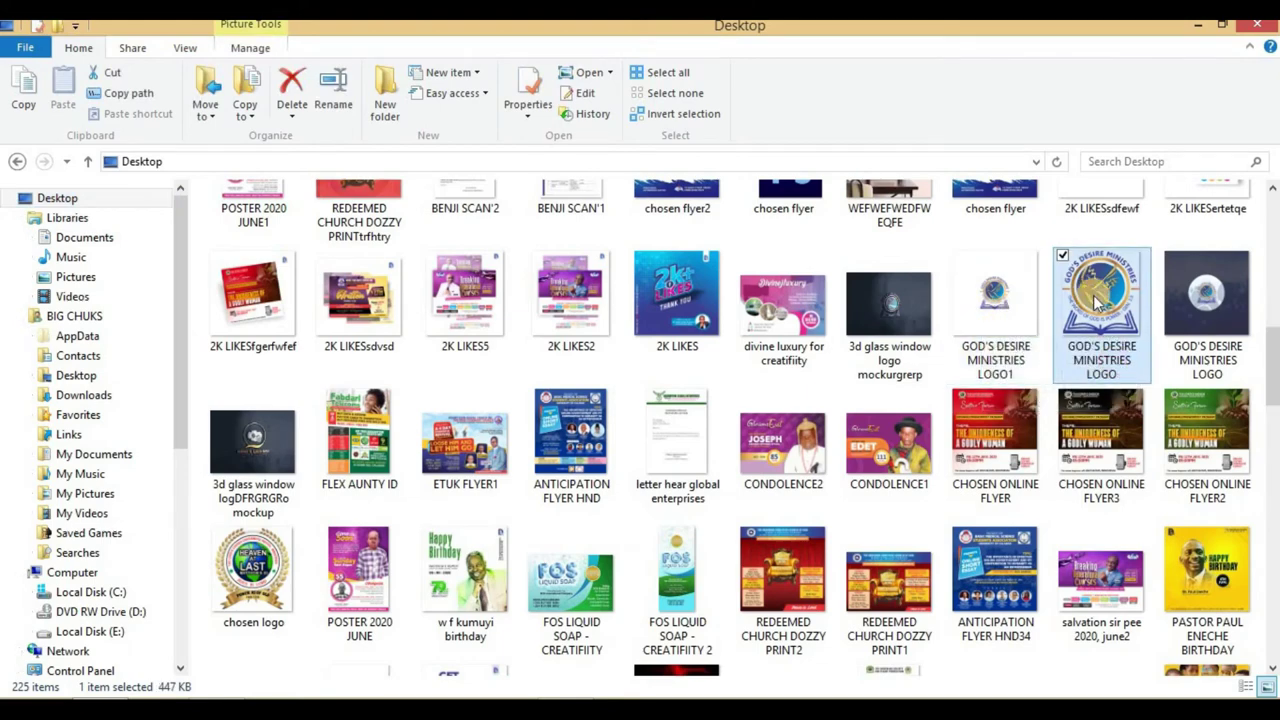
left_click_drag(1103, 374, 720, 288)
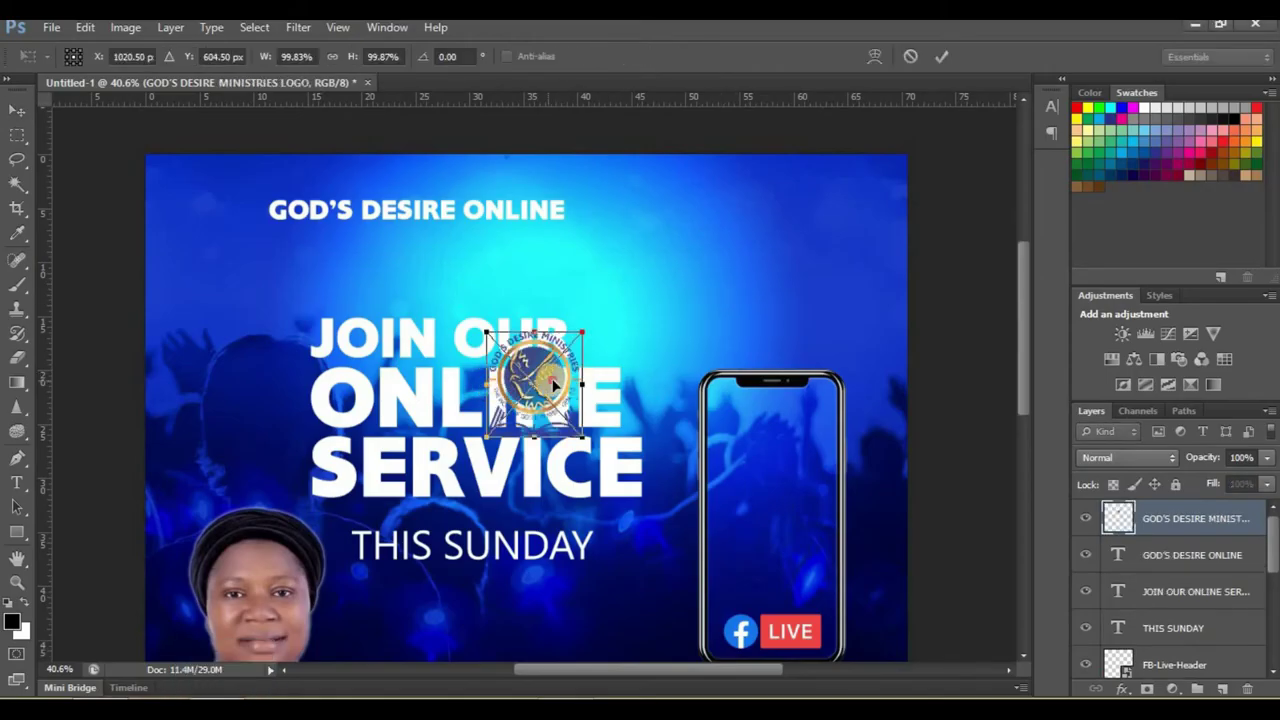
Place the ministry logo at the top centre and move GOD'S DESIRE ONLINE to the top right
mouse_move(554, 385)
left_mouse_down()
mouse_move(728, 233)
mouse_move(650, 233)
left_mouse_up()
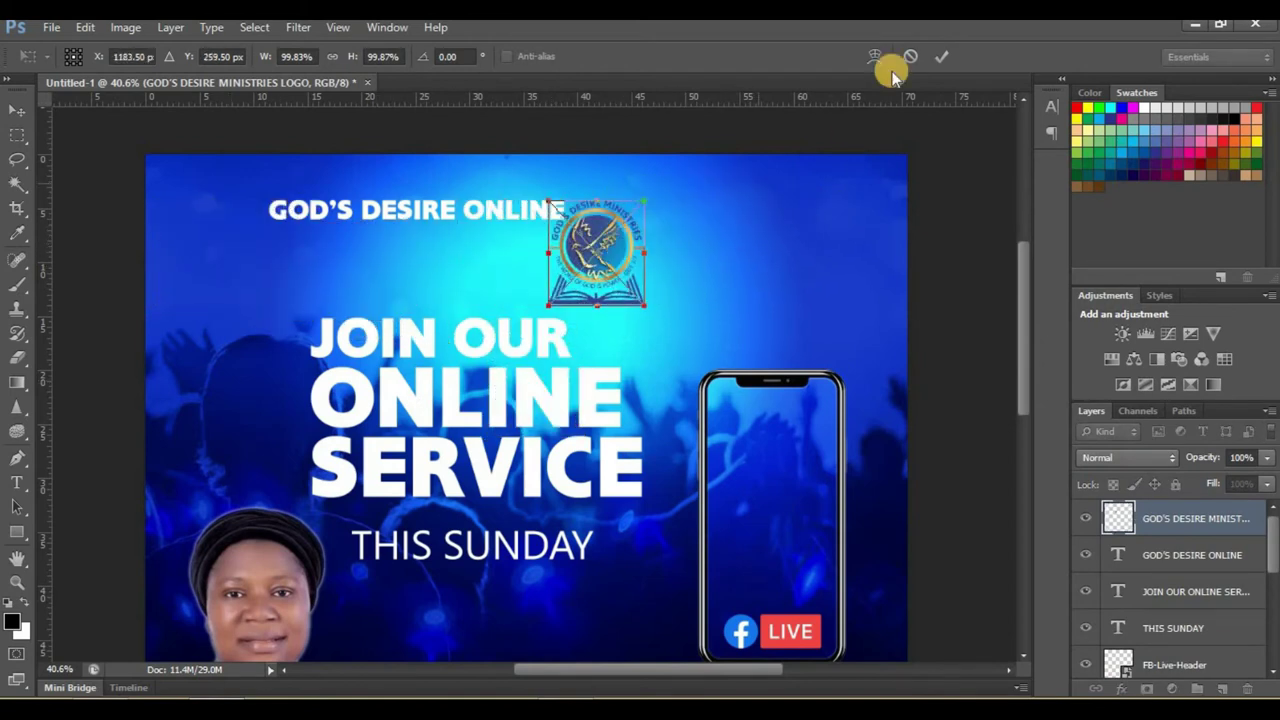
left_click(941, 56)
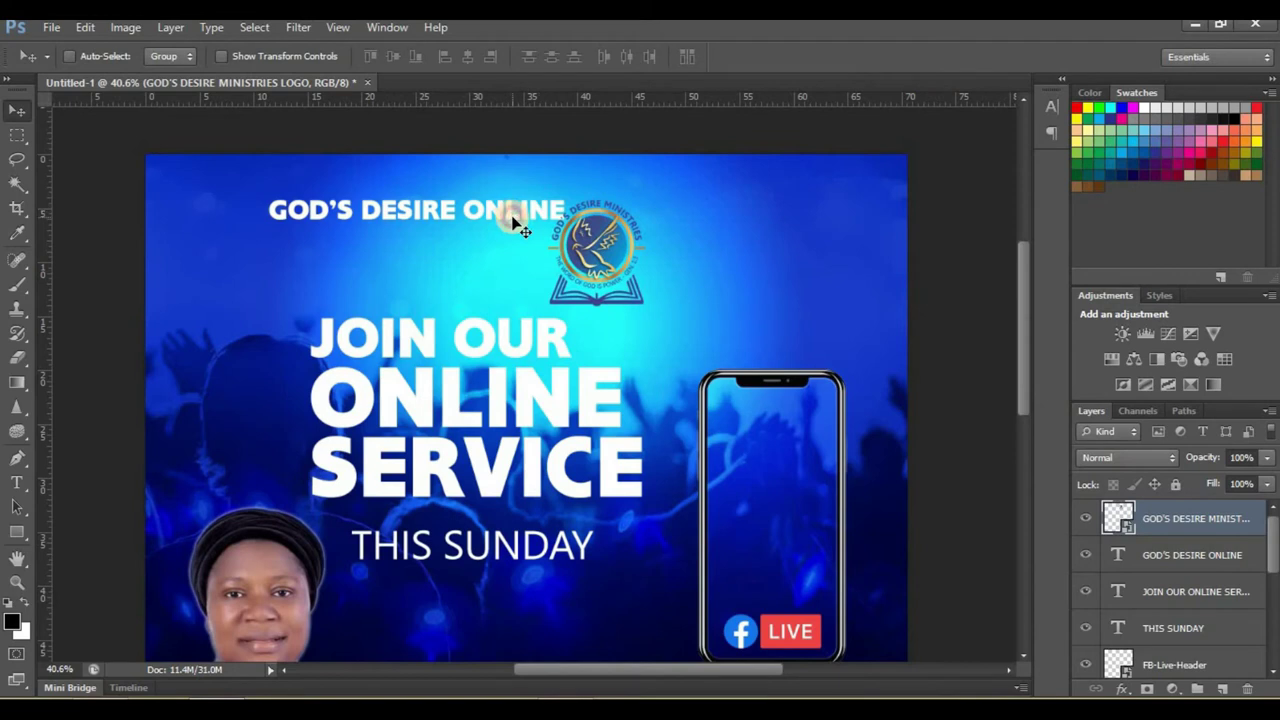
left_click(512, 222, "ctrl")
left_click_drag(512, 222, 867, 202)
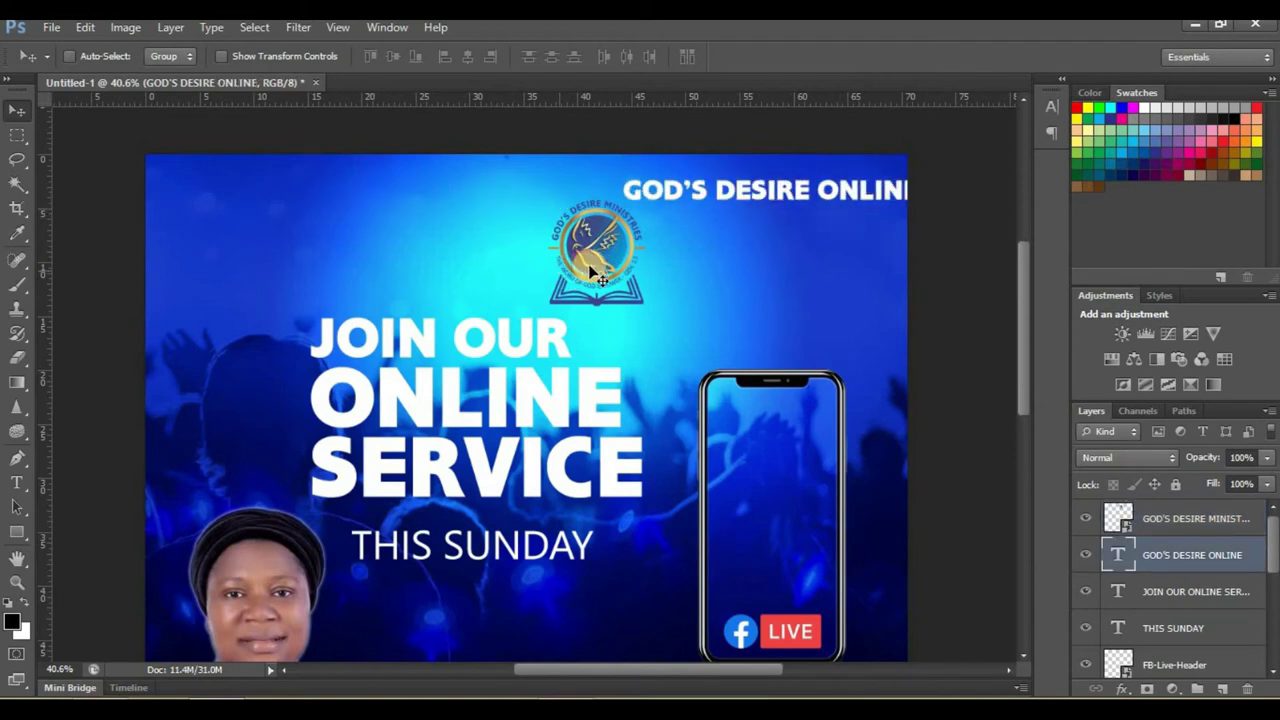
left_click_drag(603, 277, 514, 268)
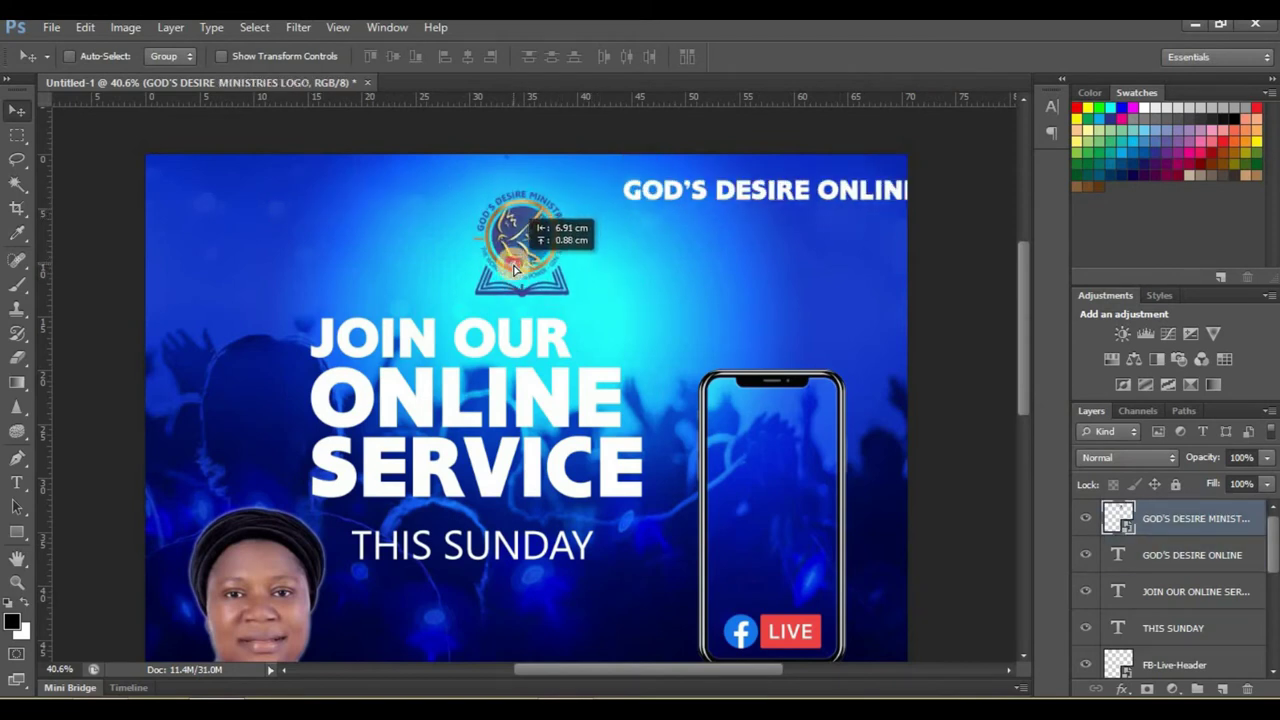
left_click_drag(514, 268, 515, 267)
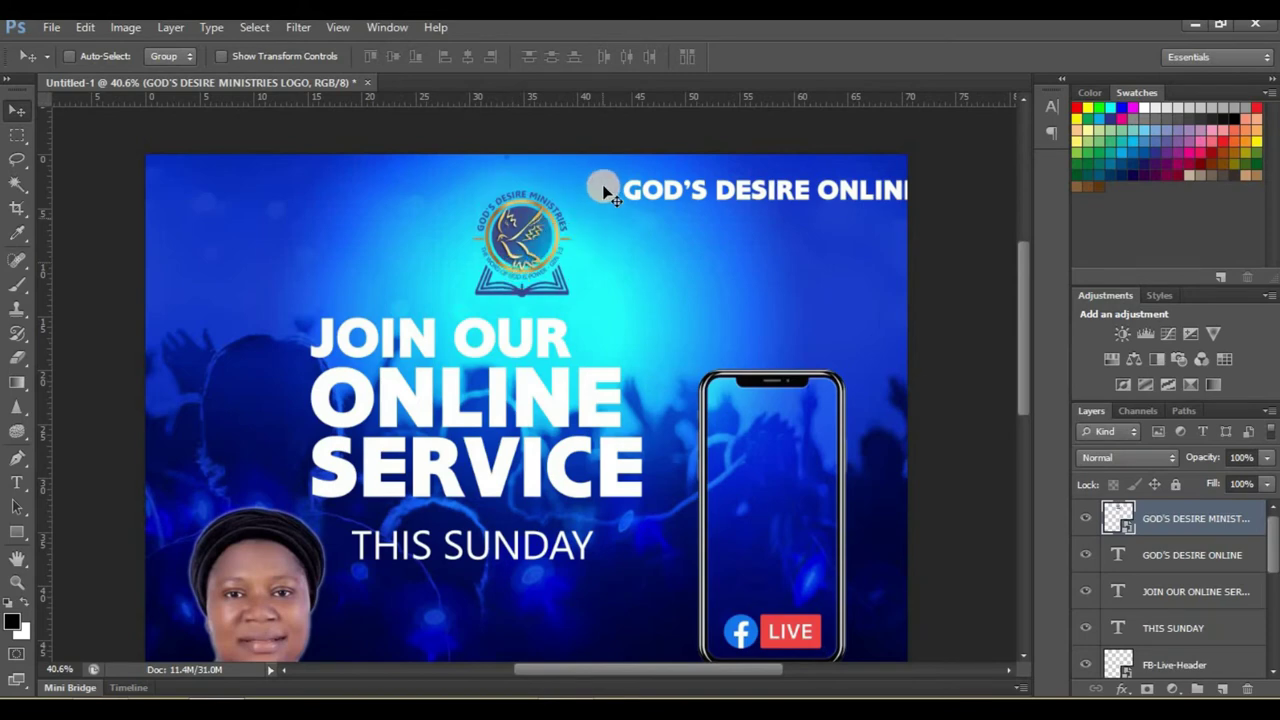
scroll(596, 187, "down", 2)
scroll(610, 178, "down", 2)
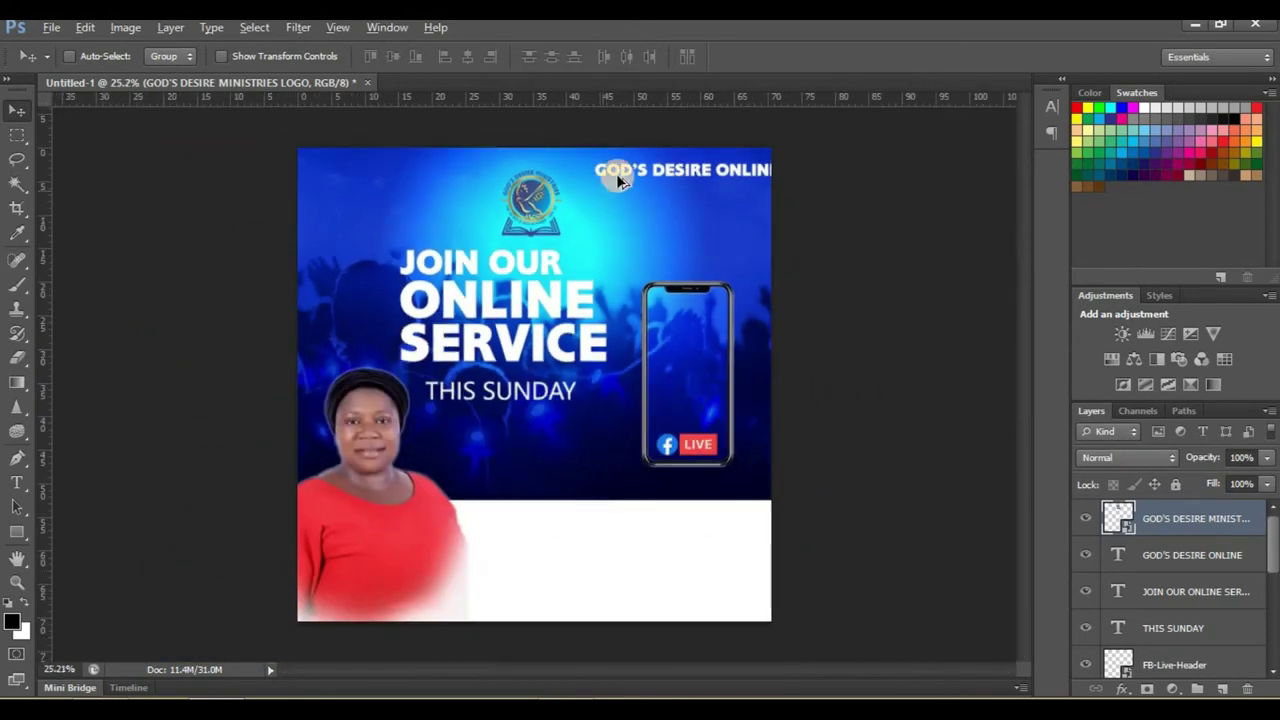
Move GOD'S DESIRE ONLINE from the top right to just below THIS SUNDAY, left of the phone
left_click(645, 178, "ctrl")
mouse_move(648, 176)
left_mouse_down()
mouse_move(481, 442)
mouse_move(486, 463)
mouse_move(486, 450)
left_mouse_up()
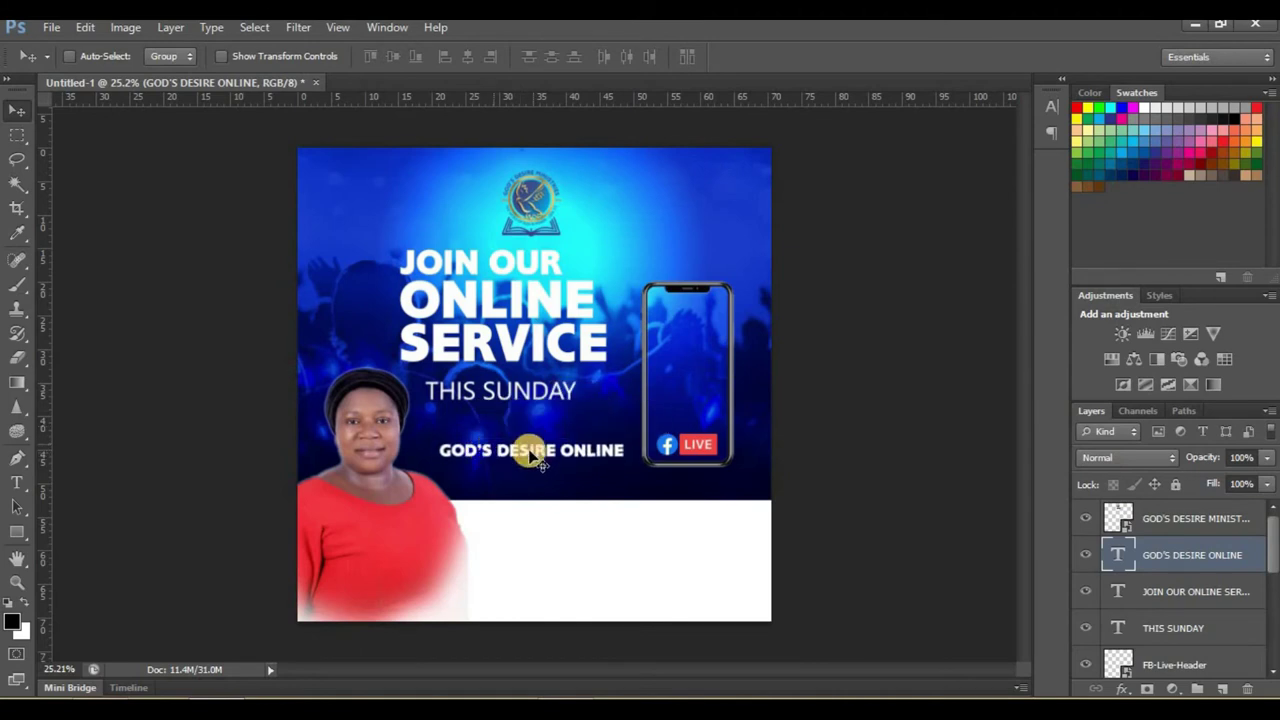
scroll(530, 453, "up", 1)
scroll(529, 445, "up", 2)
scroll(529, 440, "up", 2)
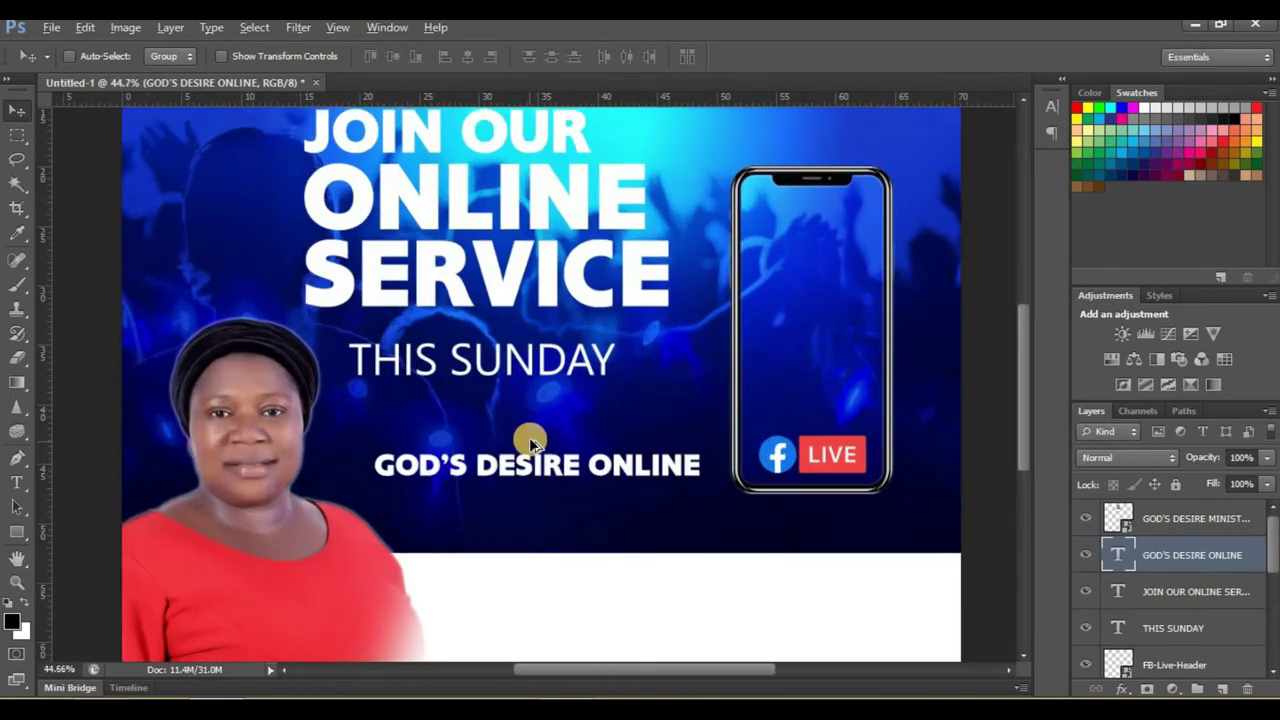
scroll(530, 440, "up", 2)
left_click(565, 344, "ctrl")
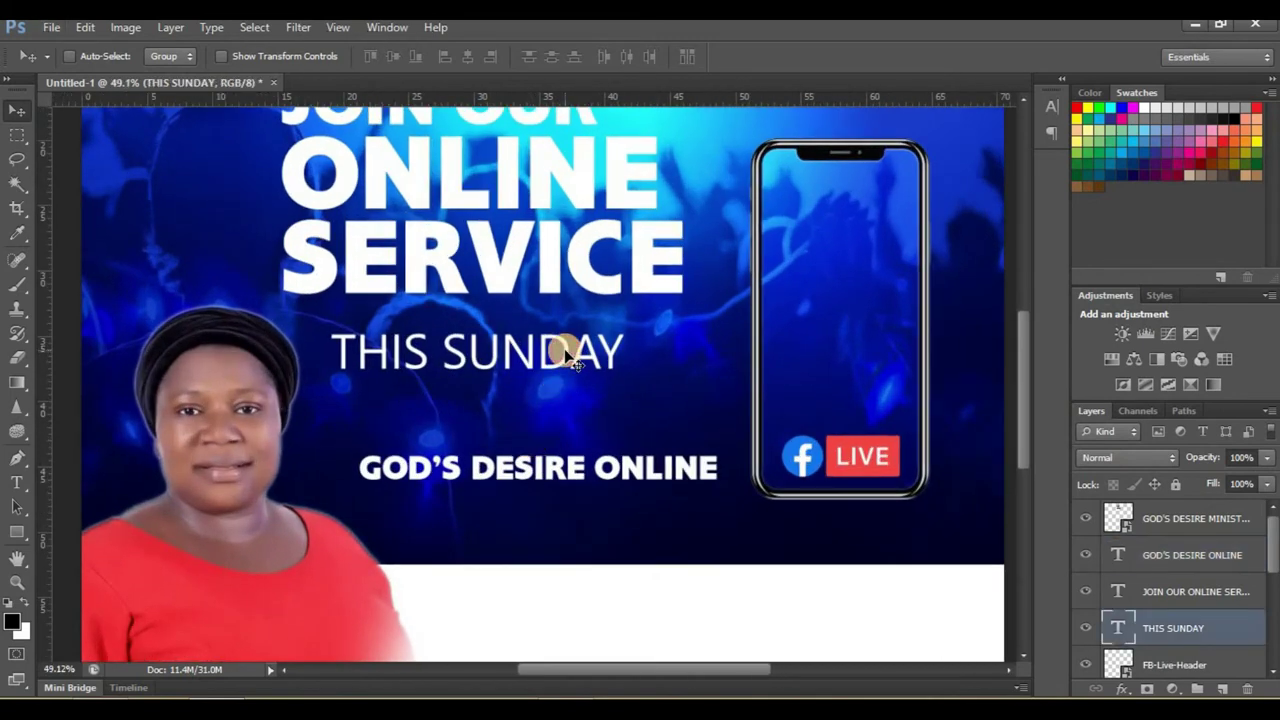
Scale THIS SUNDAY up to about 104% and nudge it slightly right
key("ctrl+t")
left_click_drag(622, 382, 637, 382)
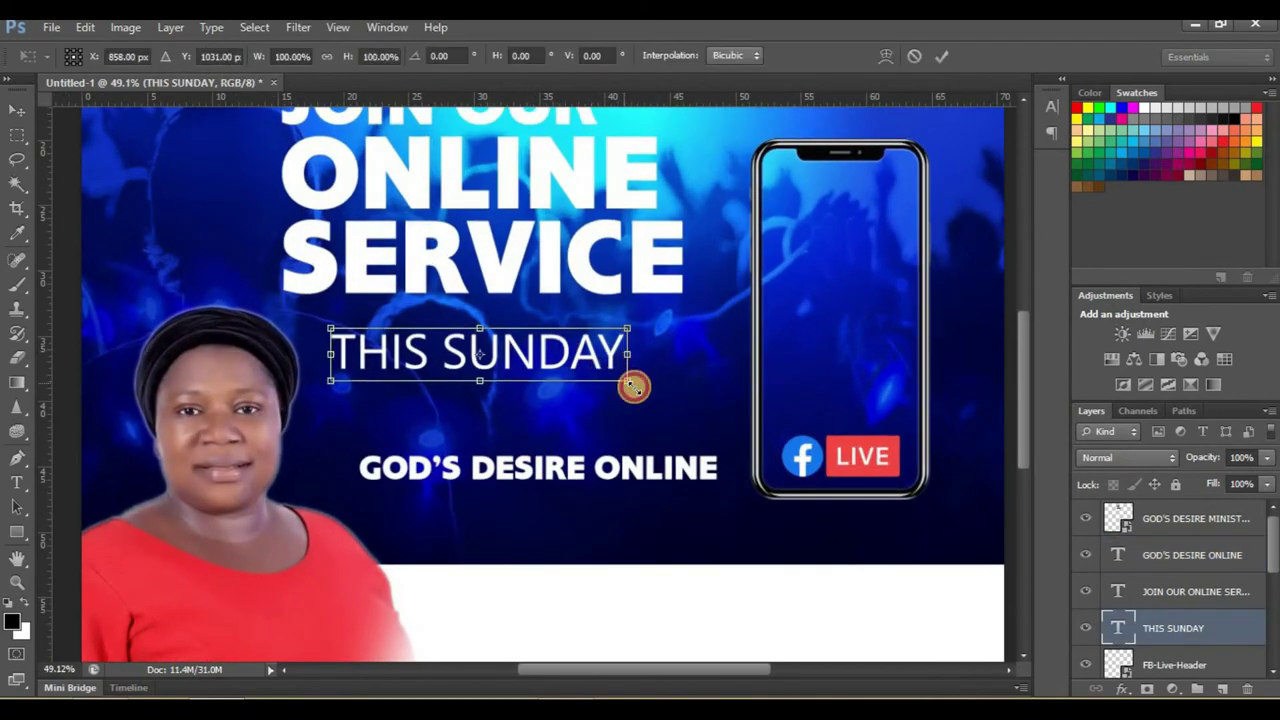
left_click(947, 56)
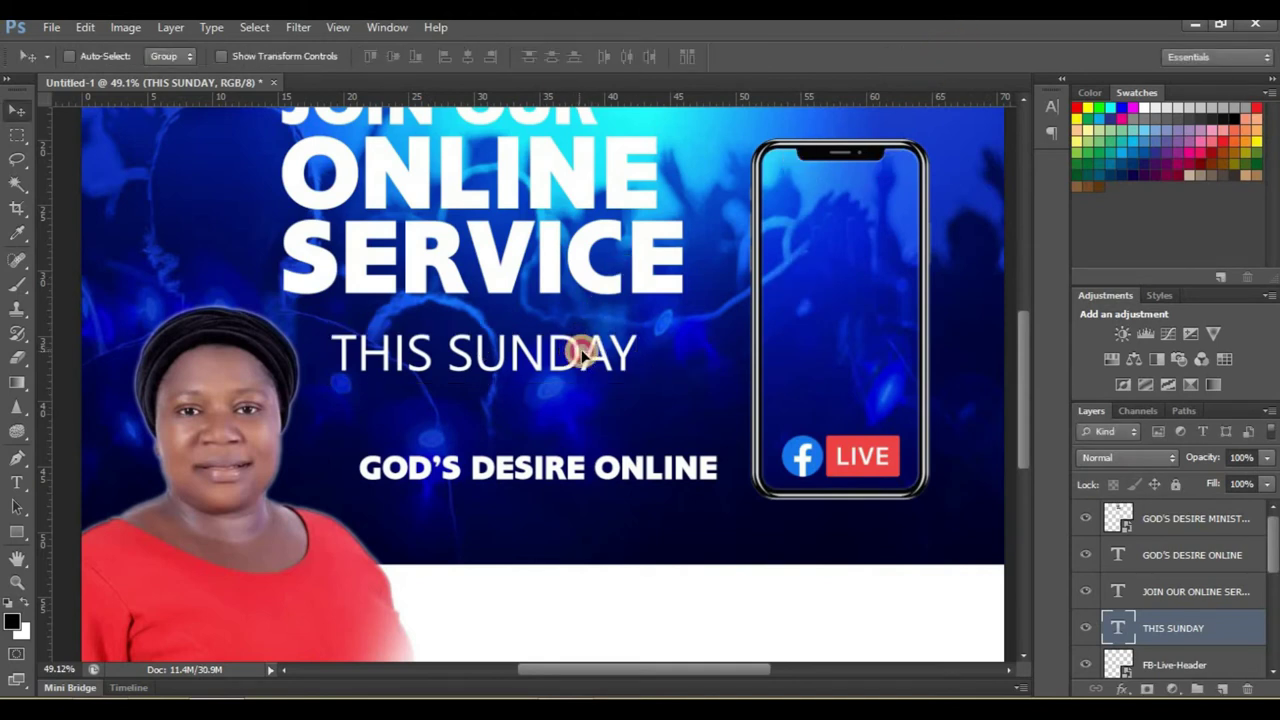
key("Right")
key("Right")
key("Right")
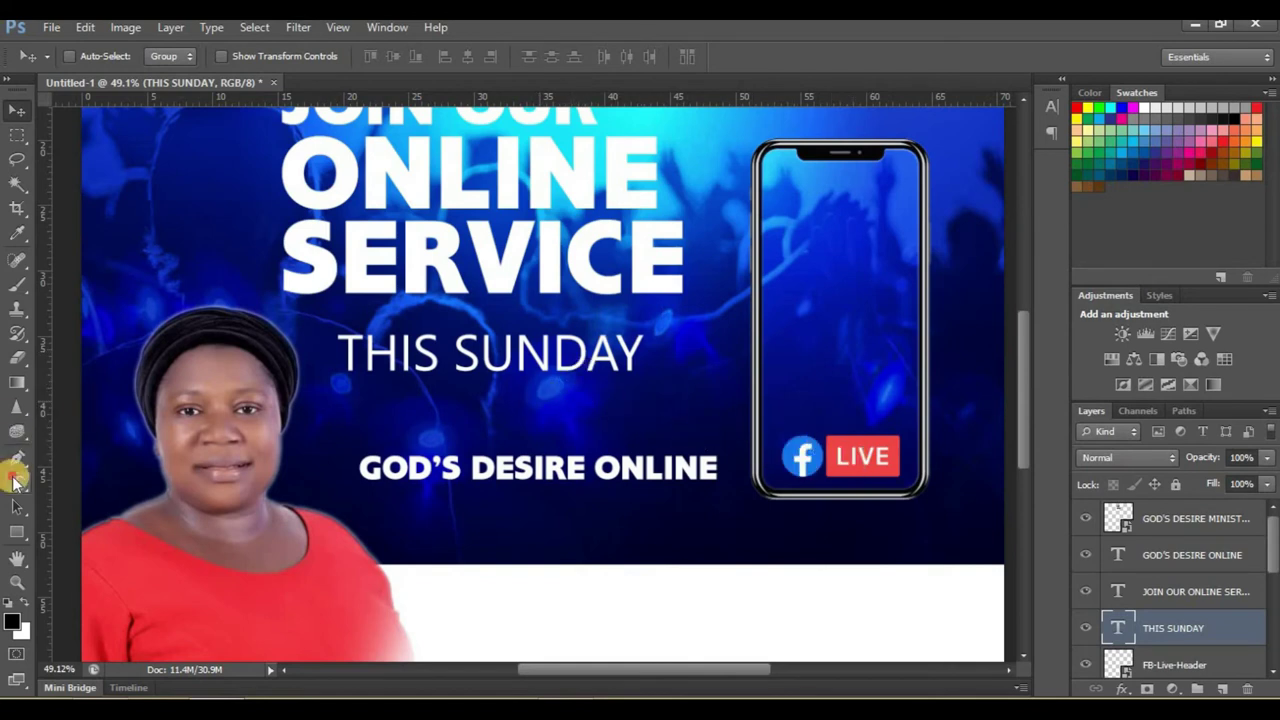
Add a new line under THIS SUNDAY with the LIVE ON FACEBOOK text
left_click(15, 480)
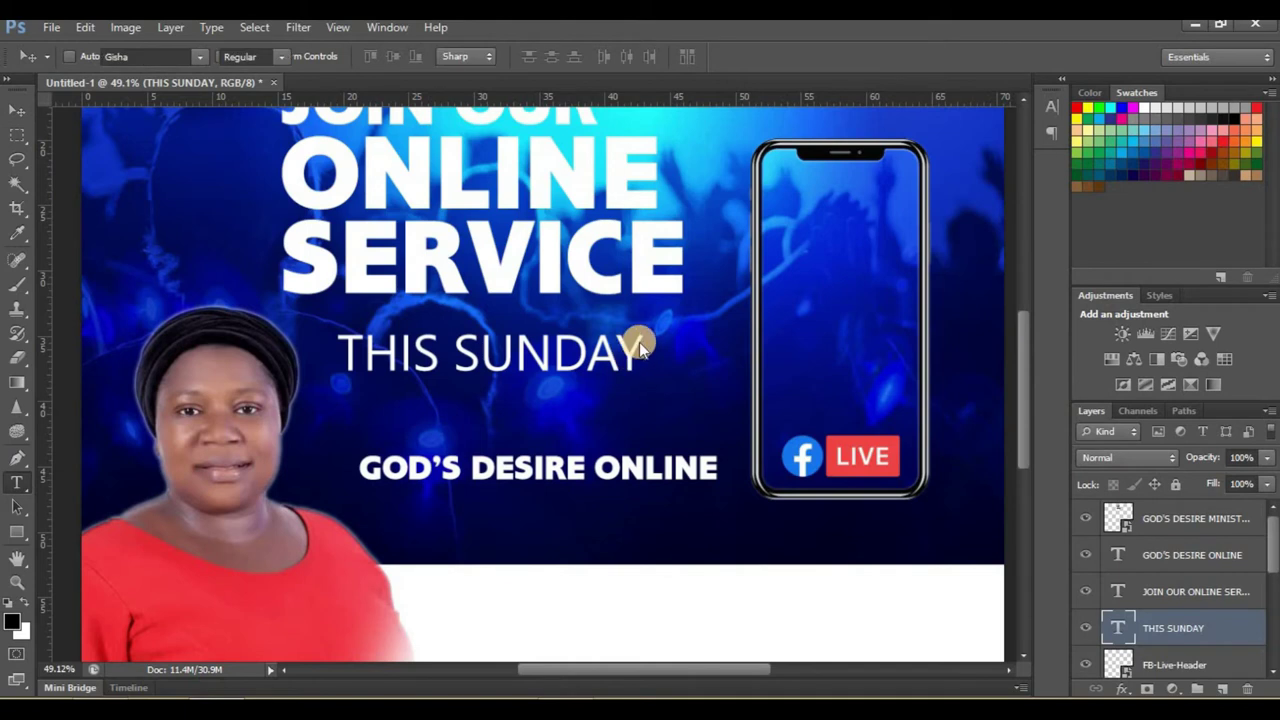
left_click(640, 344)
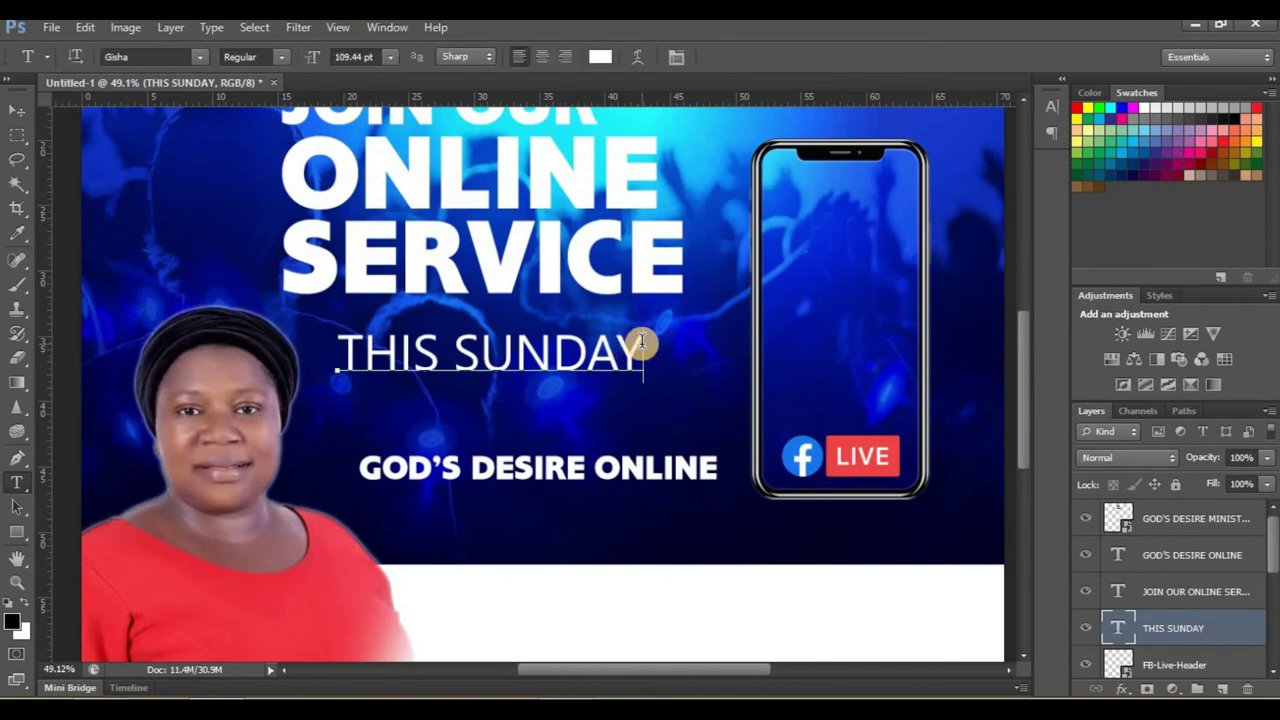
key("Return")
type("LO")
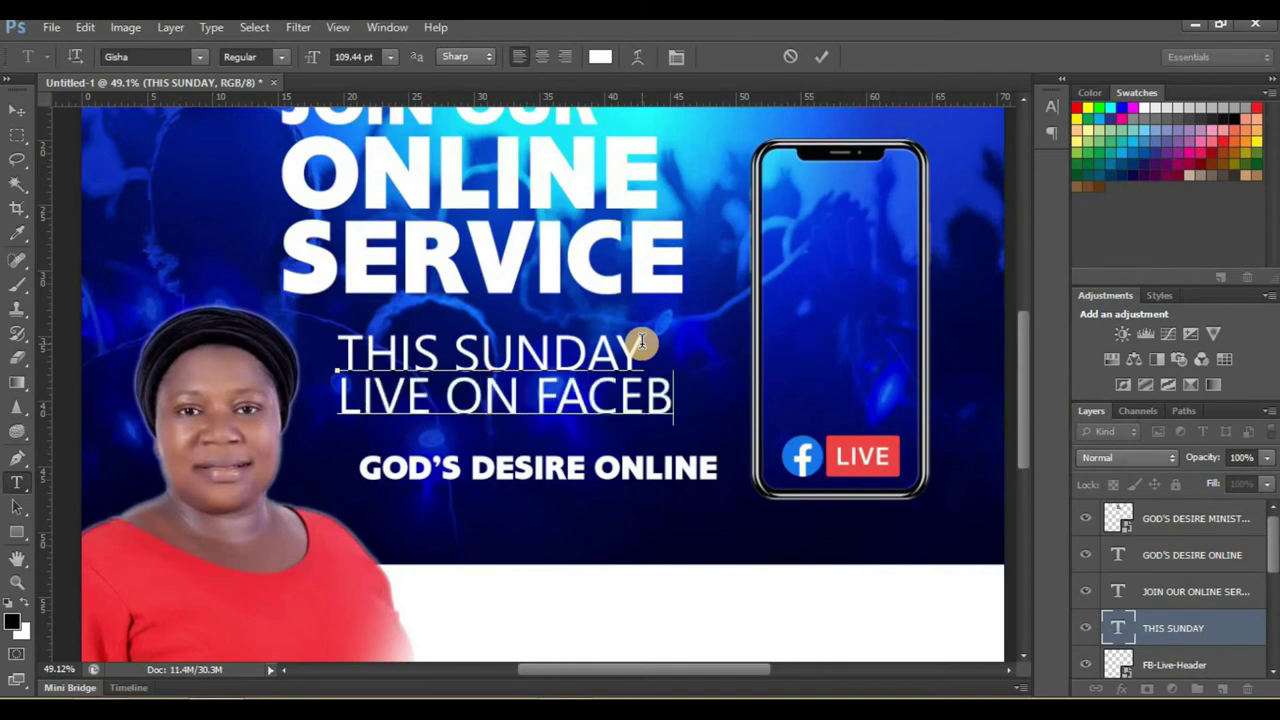
type("OOK")
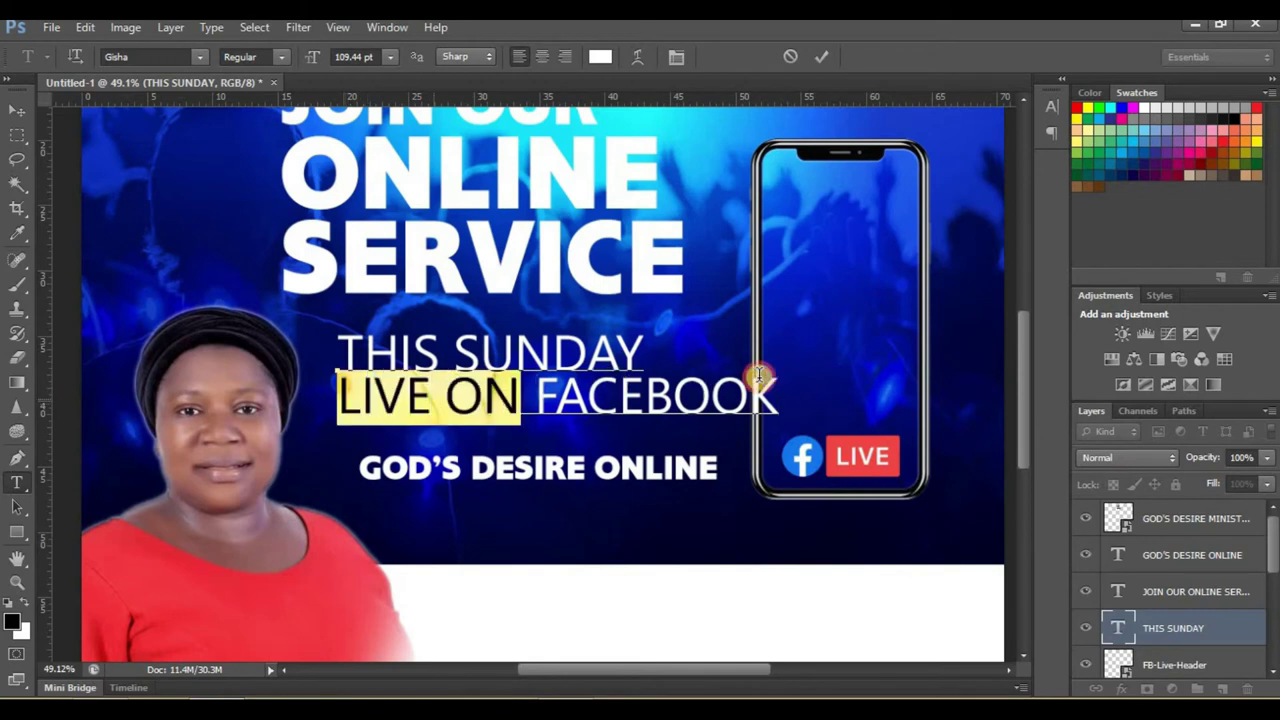
Make the LIVE ON FACEBOOK line Bold at 72 pt
left_click_drag(340, 399, 779, 395)
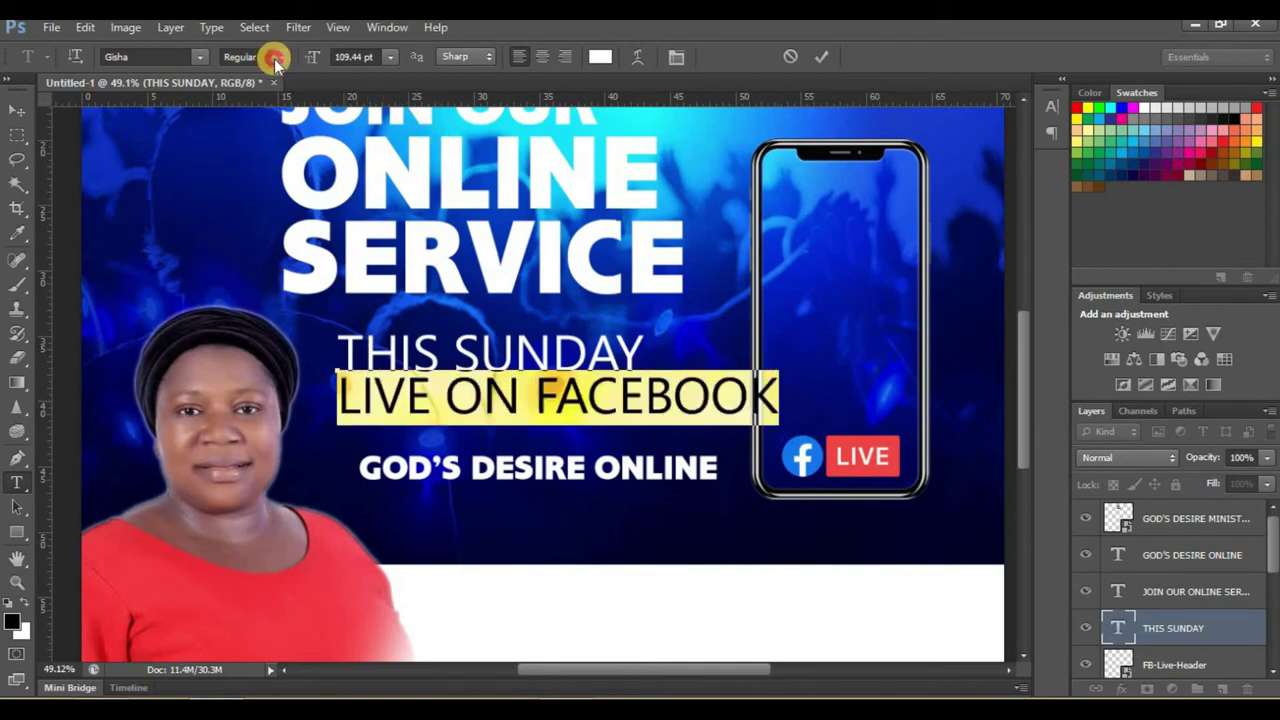
left_click(275, 60)
left_click(256, 92)
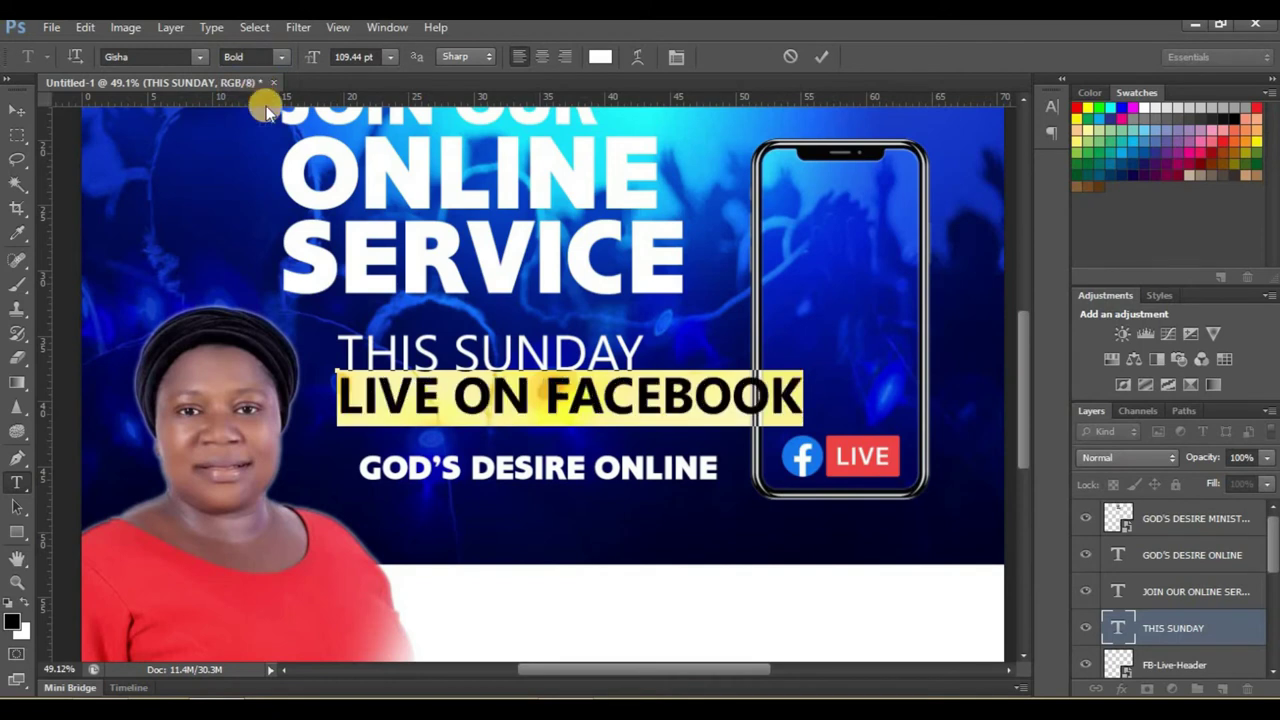
left_click(386, 62)
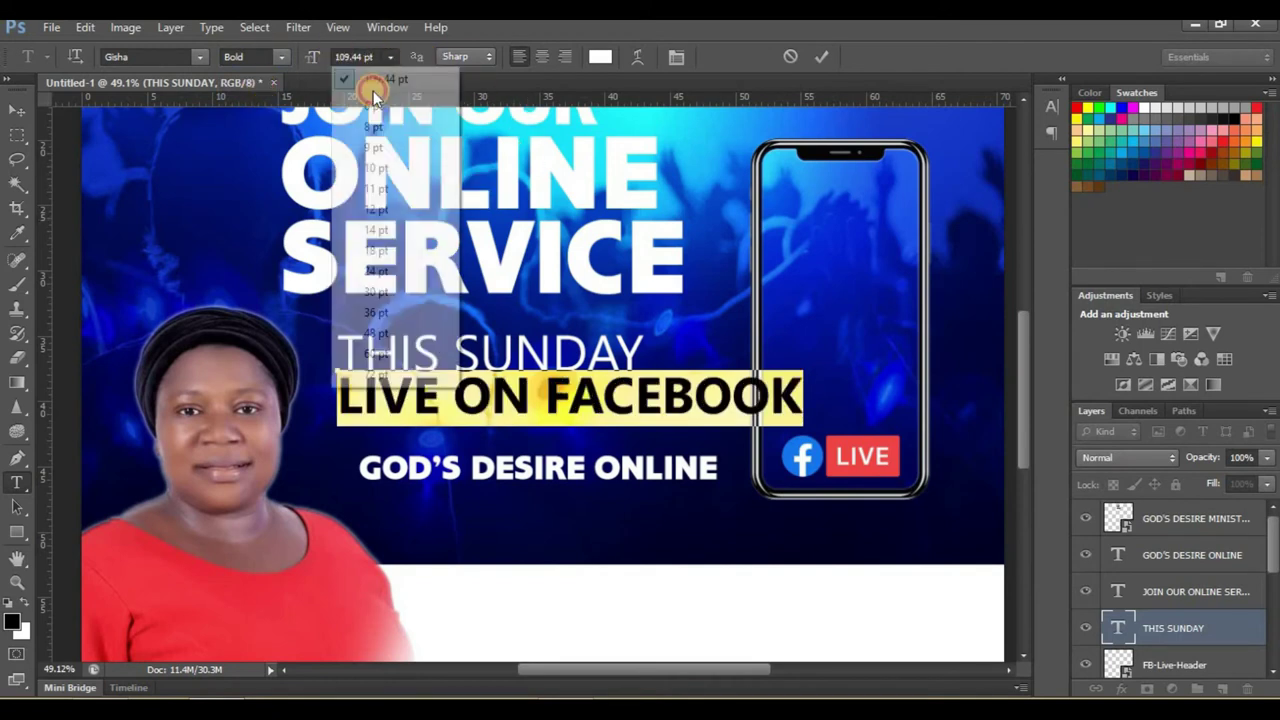
left_click(385, 371)
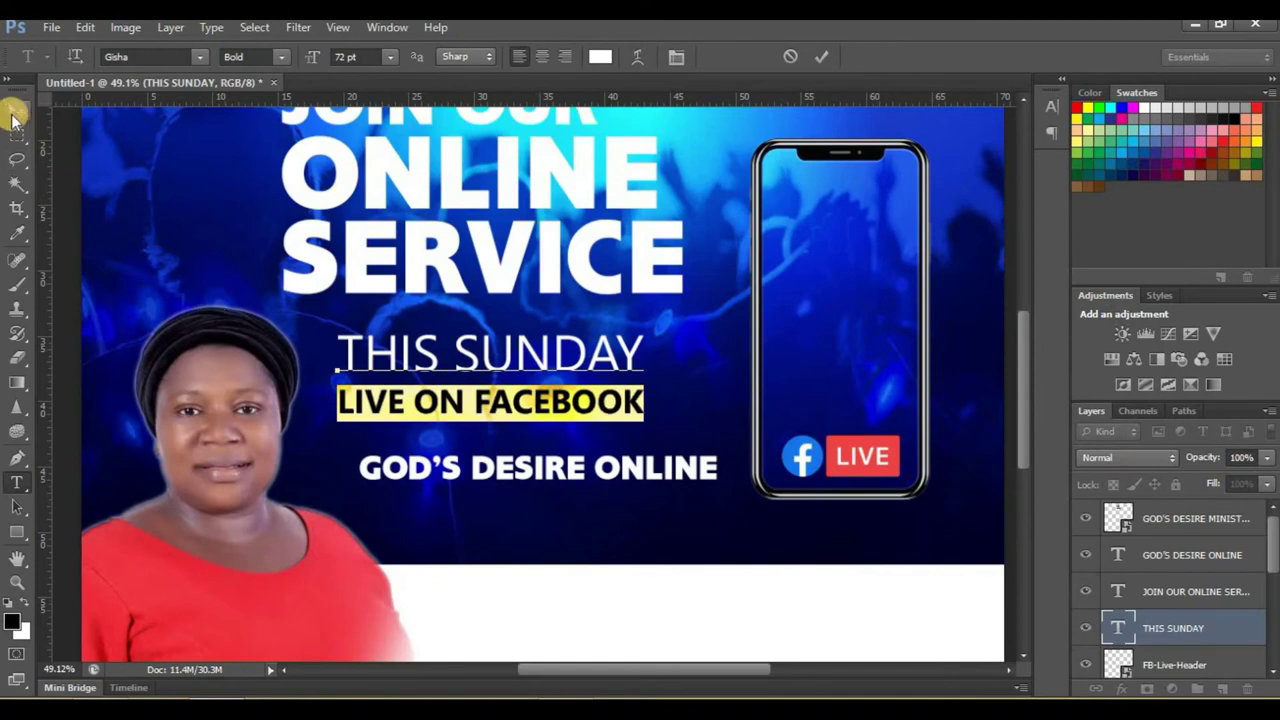
left_click(440, 354)
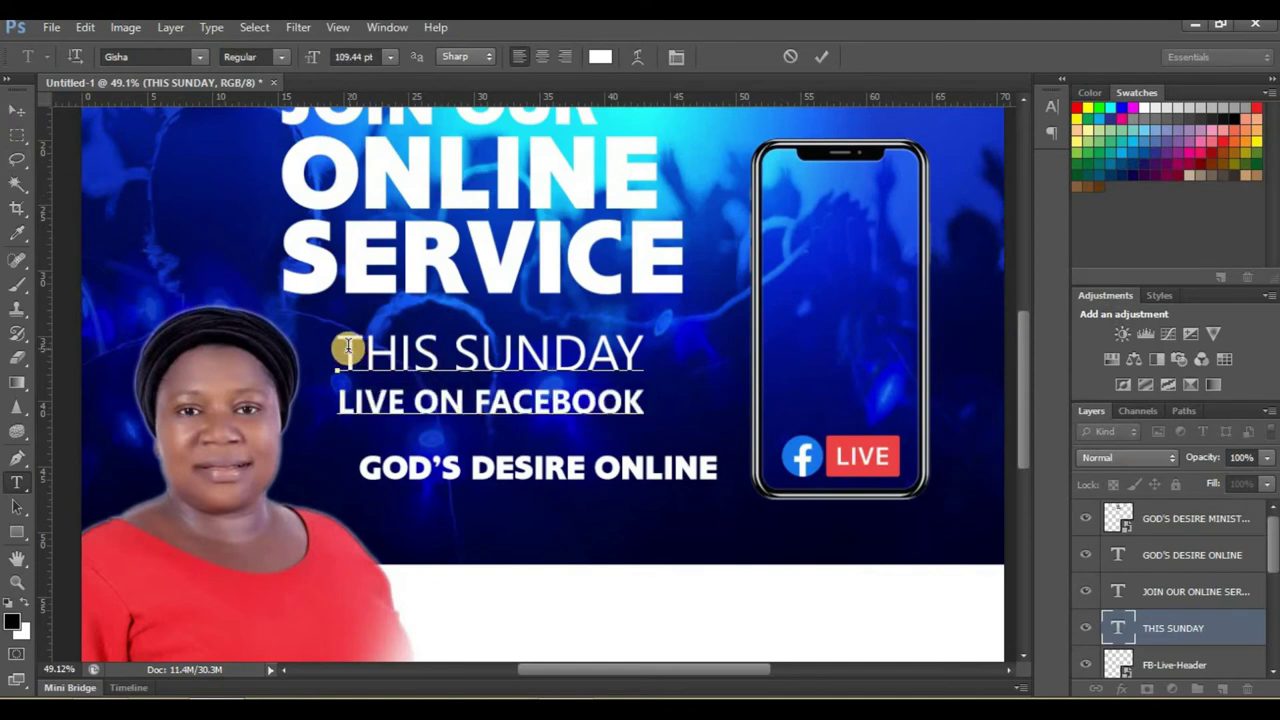
Set the leading of both text lines to 60 pt in the Character panel
left_click_drag(348, 347, 645, 410)
left_click(676, 57)
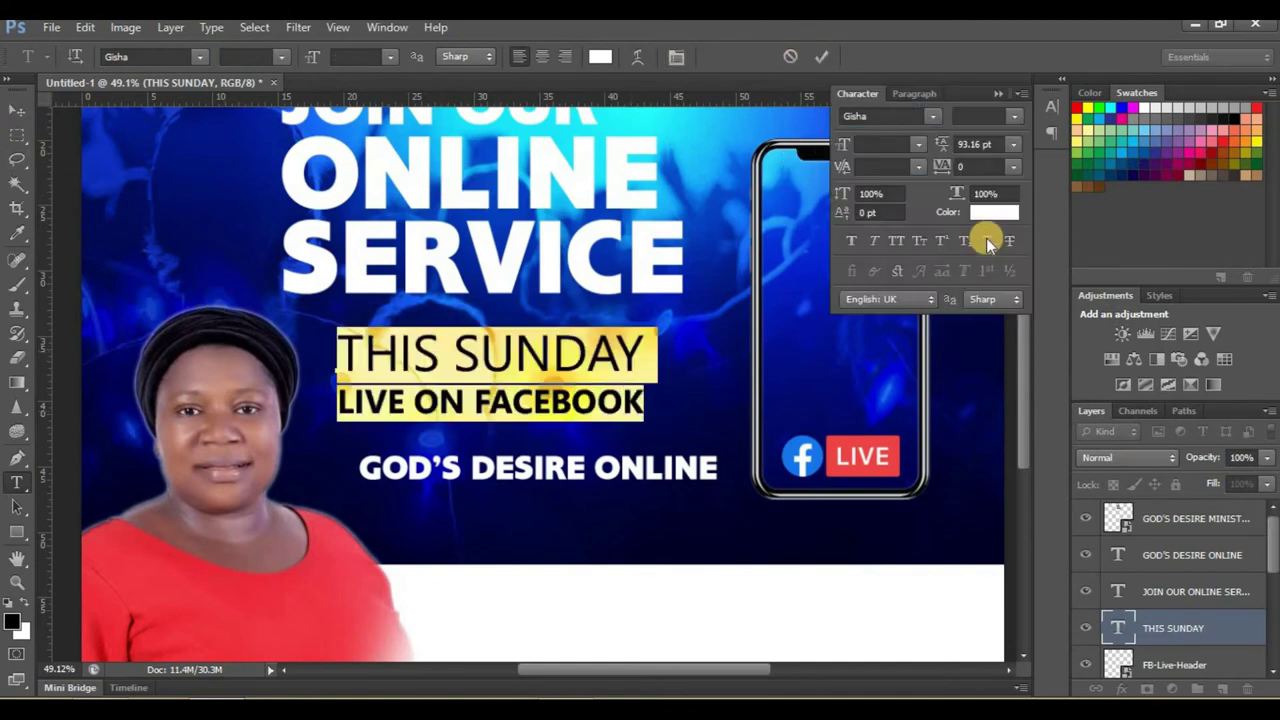
left_click(975, 144)
left_click(1011, 148)
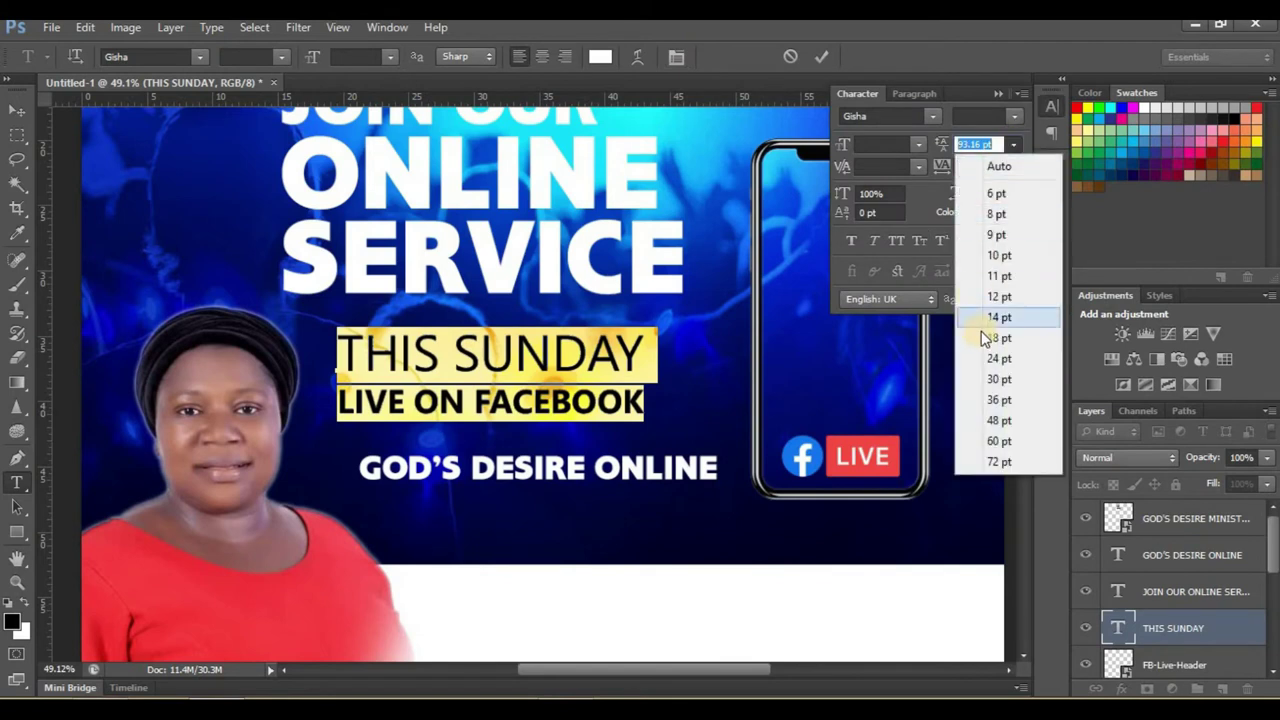
left_click(1000, 440)
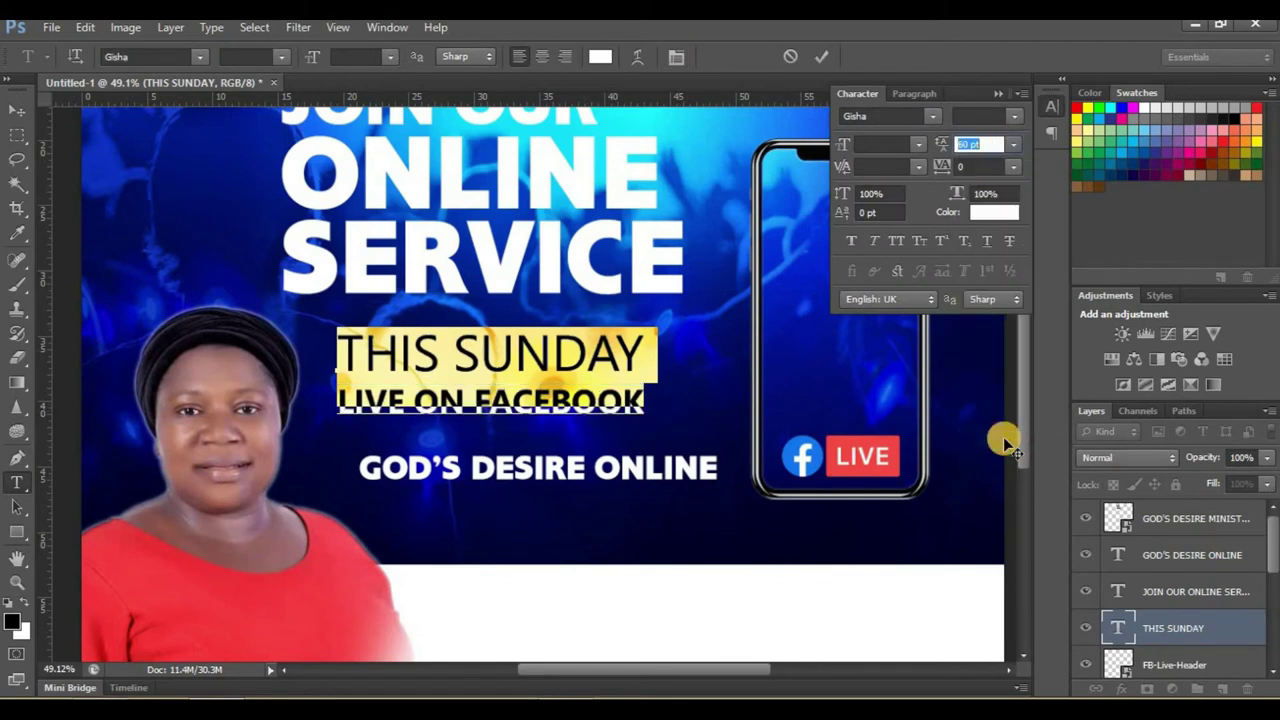
left_click(998, 93)
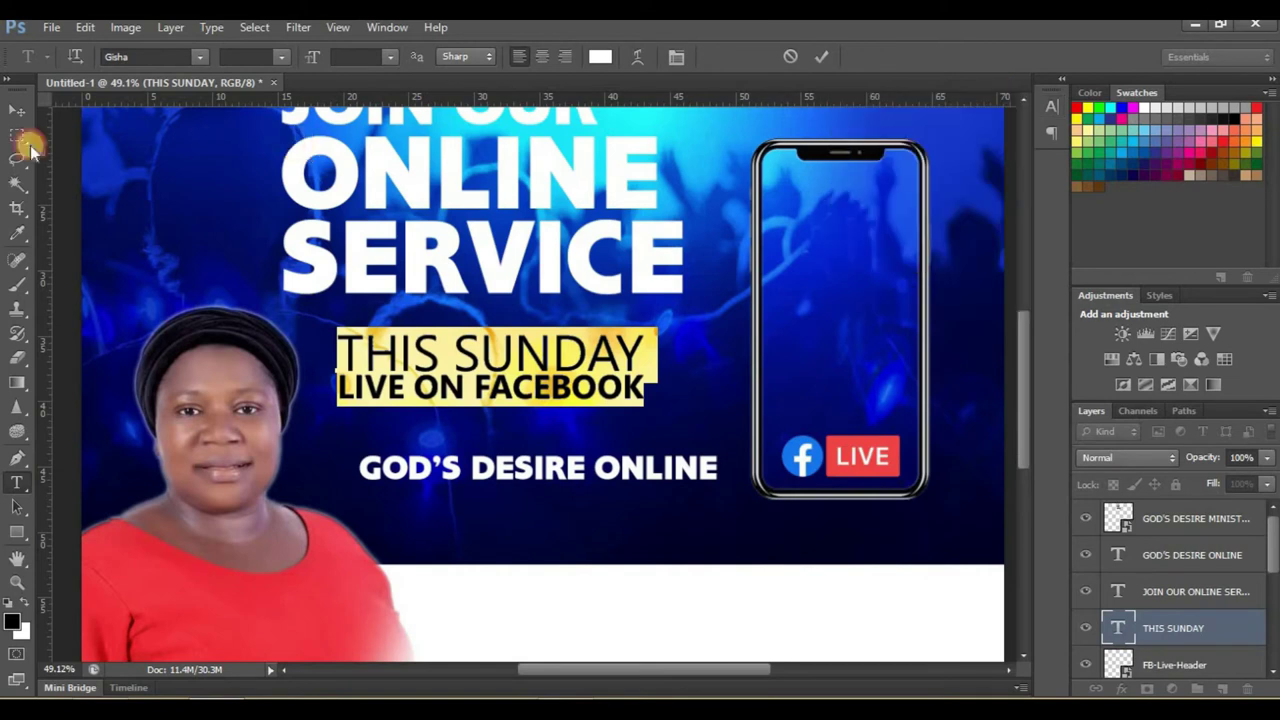
Nudge the THIS SUNDAY text block slightly sideways with the Move tool
left_click(17, 110)
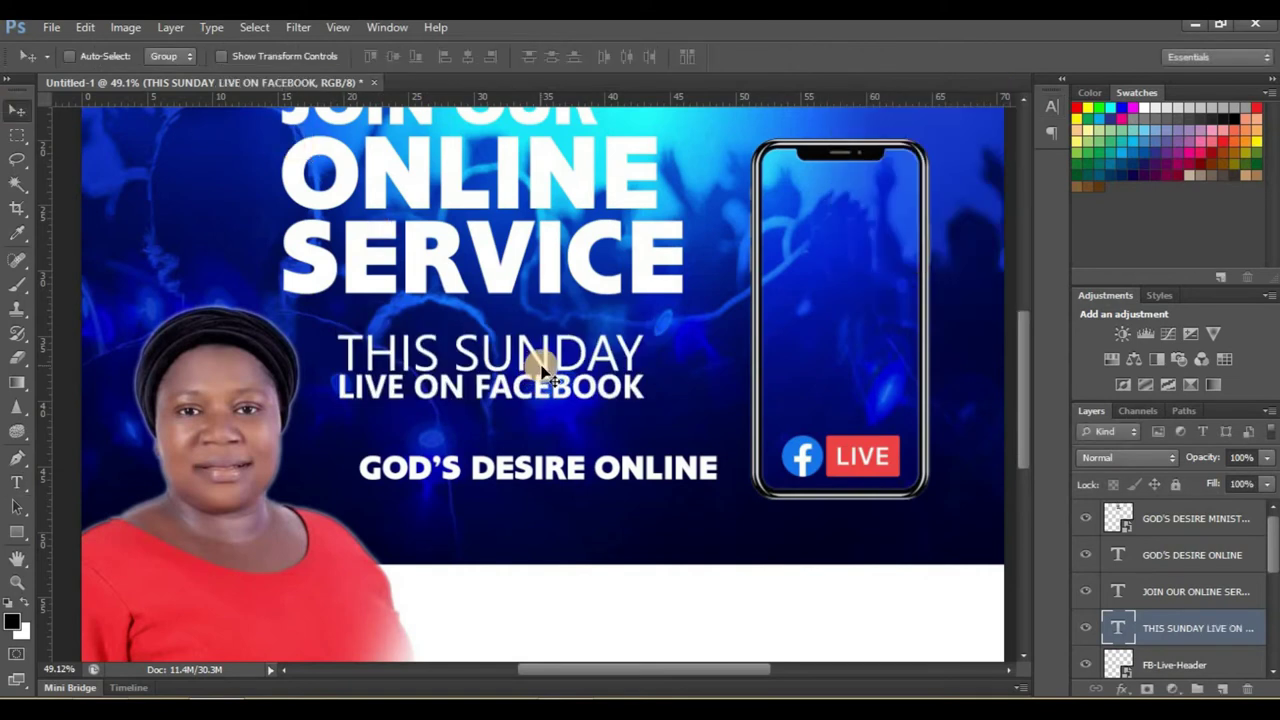
mouse_move(537, 370)
left_mouse_down()
mouse_move(526, 370)
mouse_move(549, 368)
left_mouse_up()
scroll(549, 368, "down", 3)
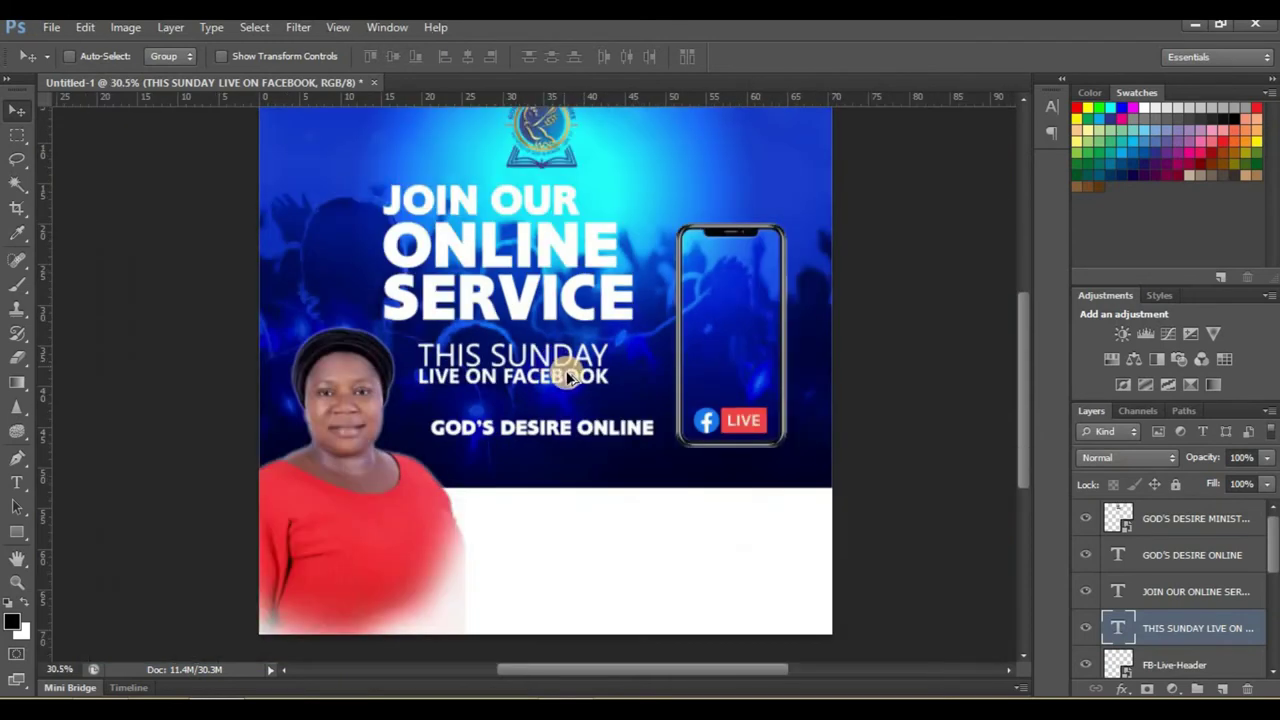
scroll(560, 370, "up", 2)
Select all the text in the layer and increase its leading to 72 pt
left_click(22, 484)
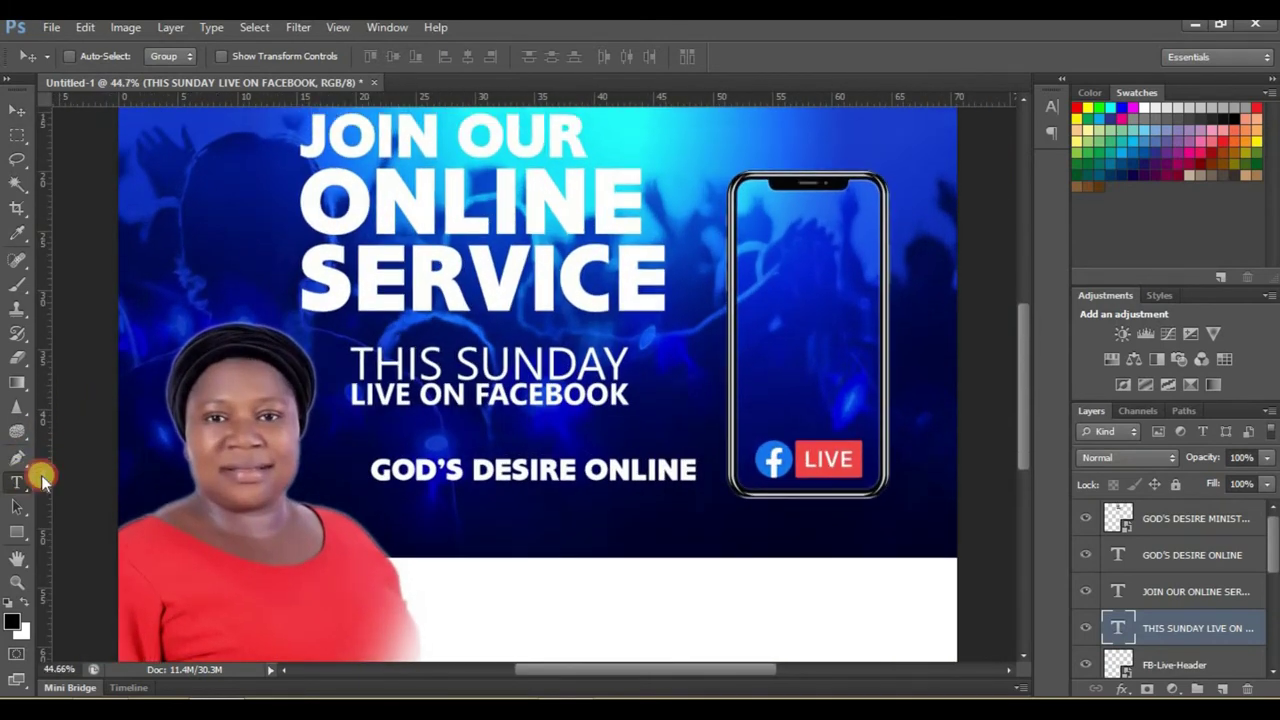
left_click(383, 366)
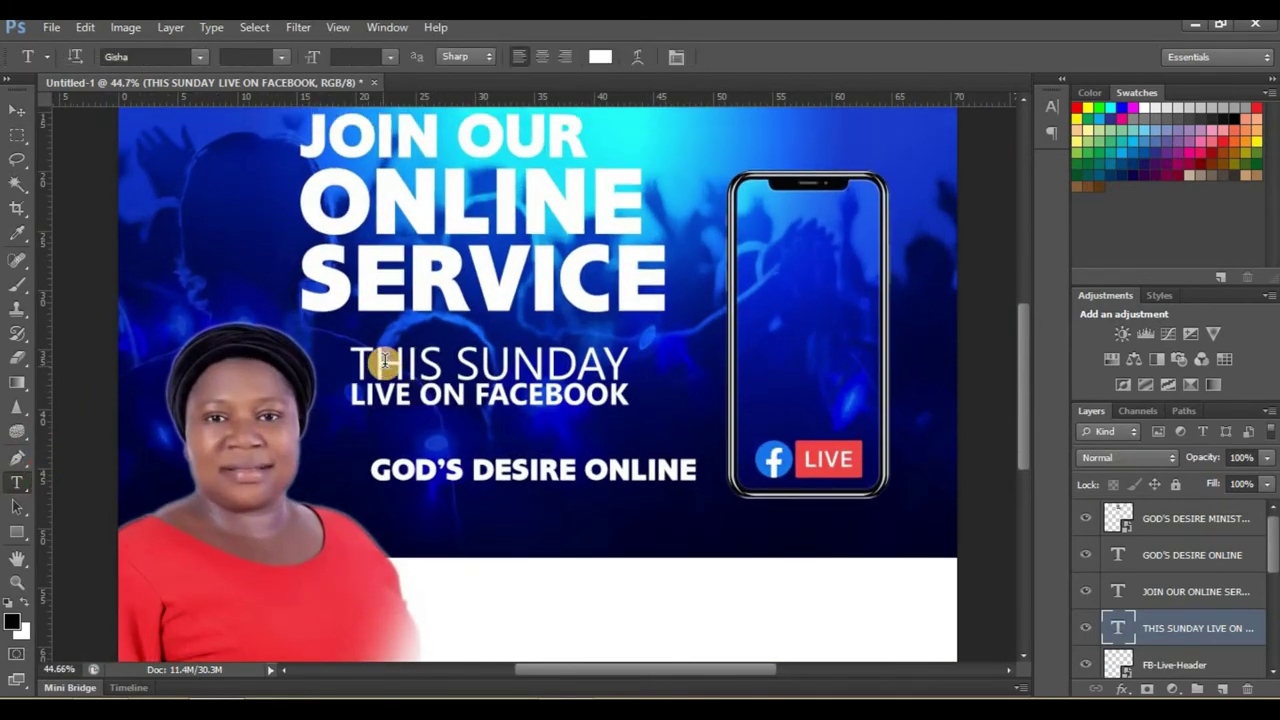
key("ctrl+a")
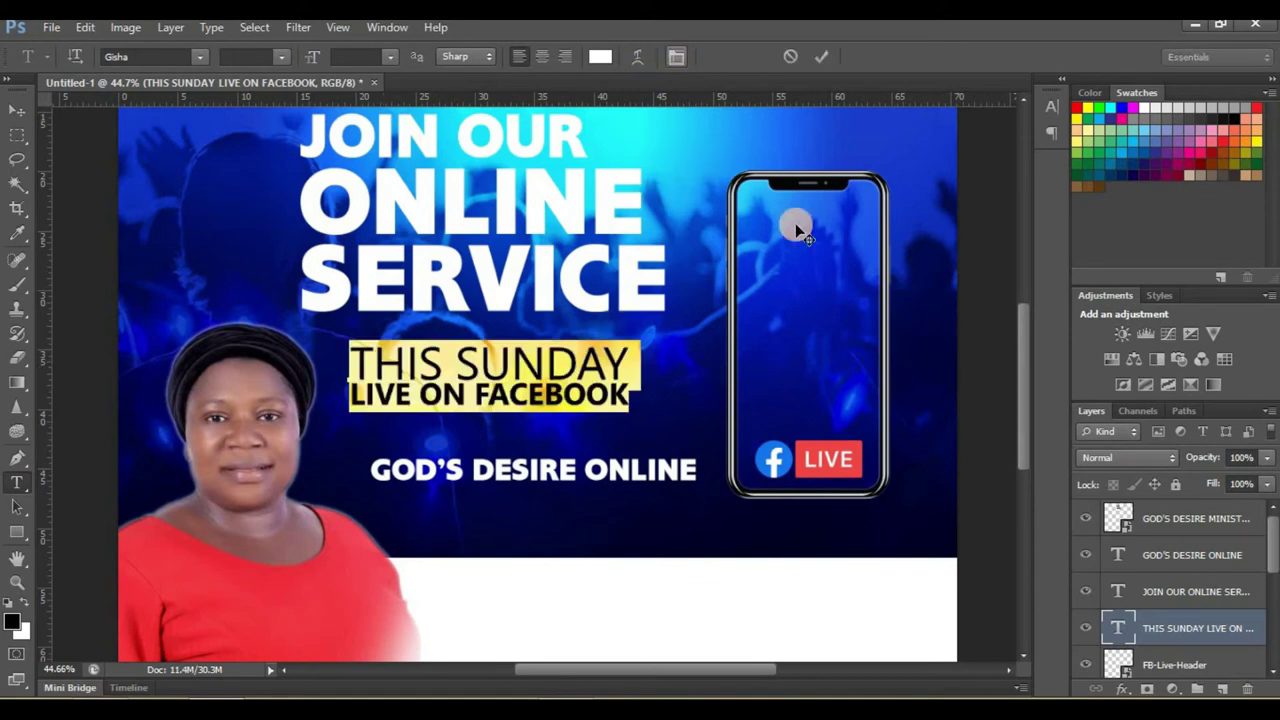
left_click(676, 57)
left_click(1013, 144)
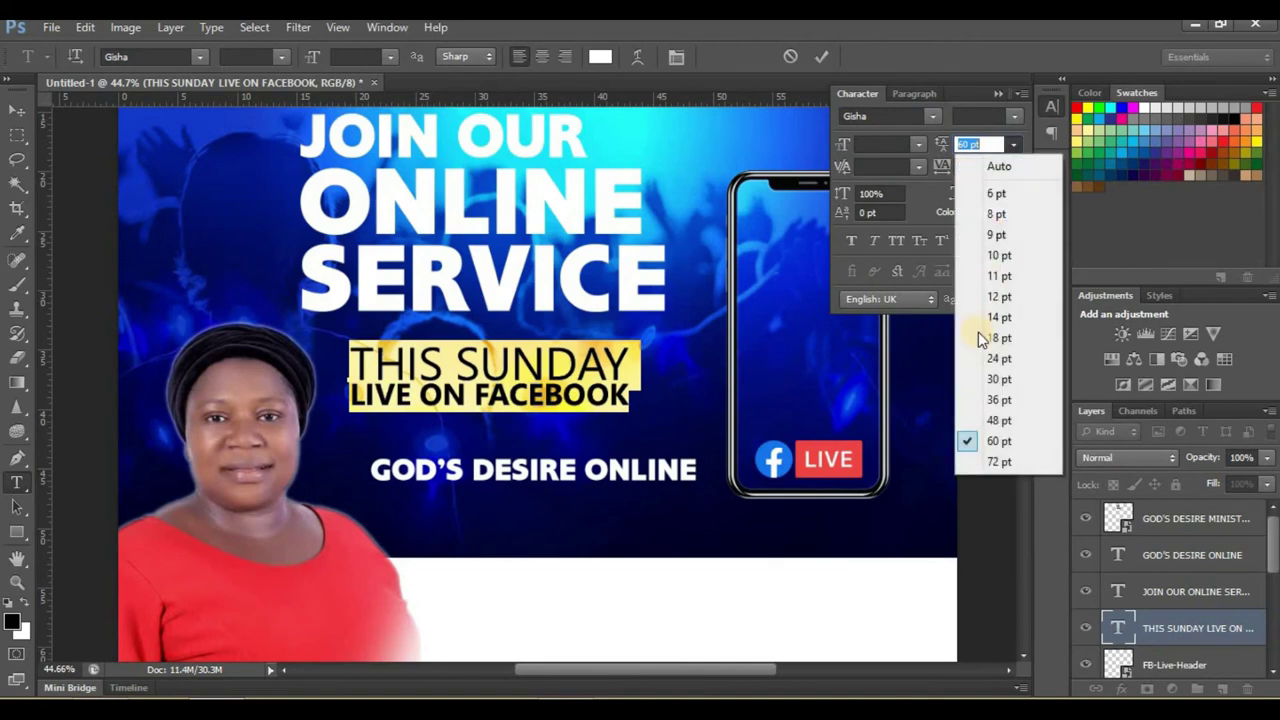
left_click(998, 461)
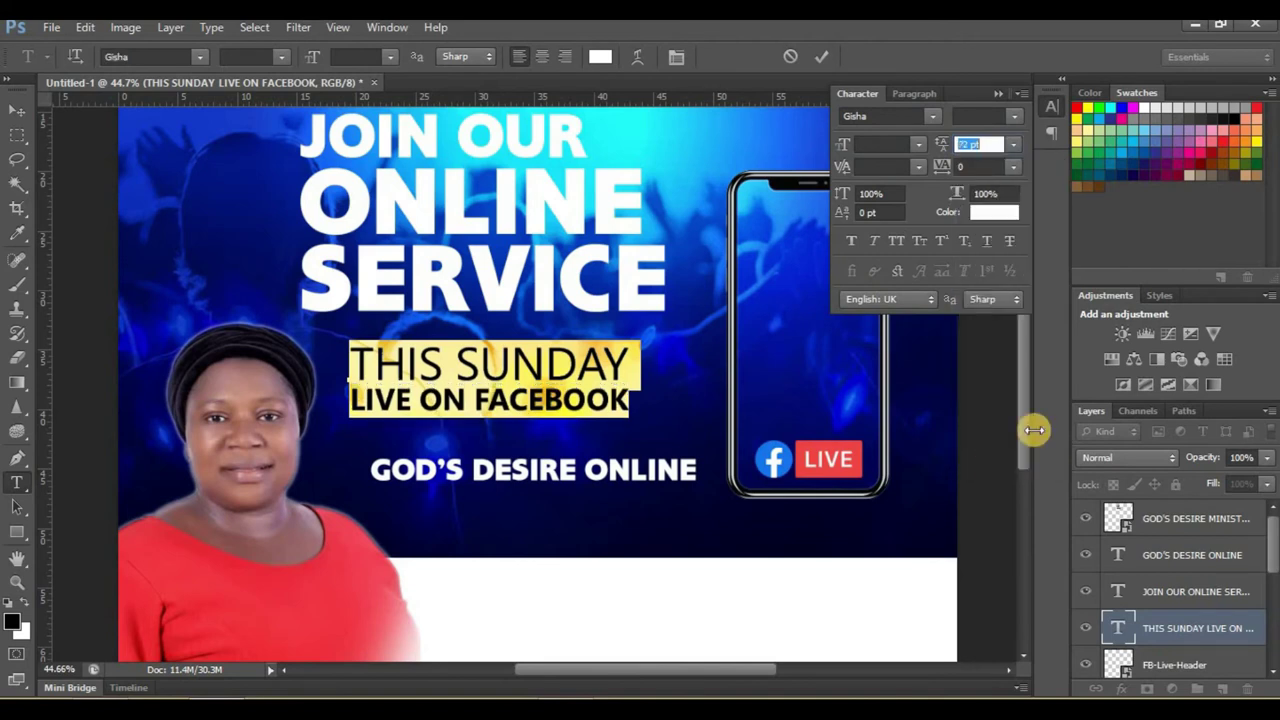
left_click(1000, 92)
left_click(17, 108)
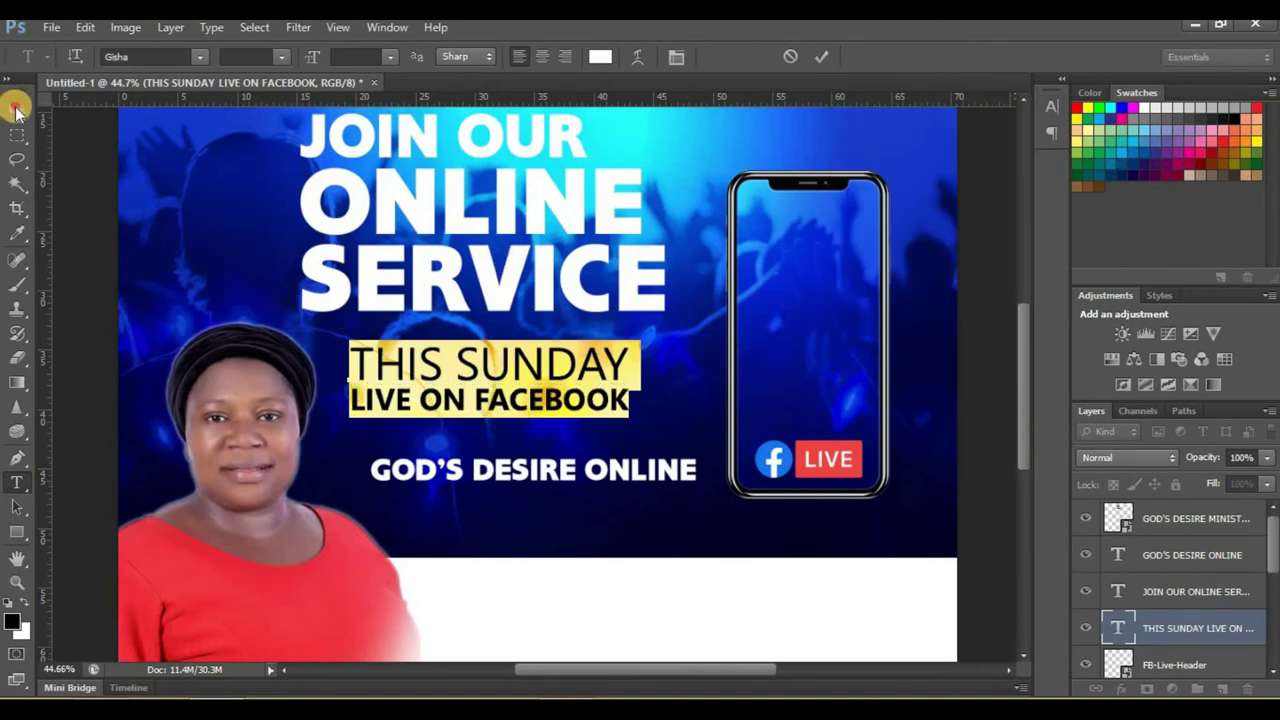
Commit the text edit and scroll to review the new line spacing
left_click(580, 392)
scroll(592, 396, "down", 2)
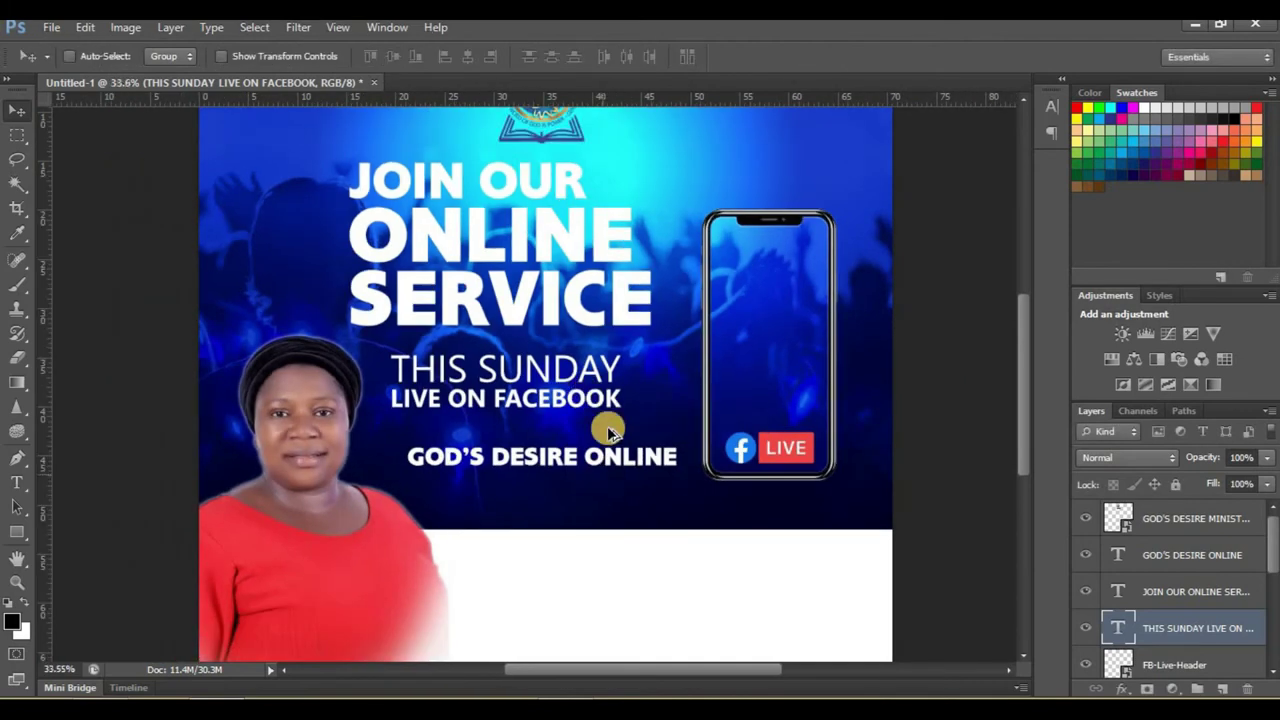
scroll(606, 429, "down", 2)
scroll(600, 450, "down", 1)
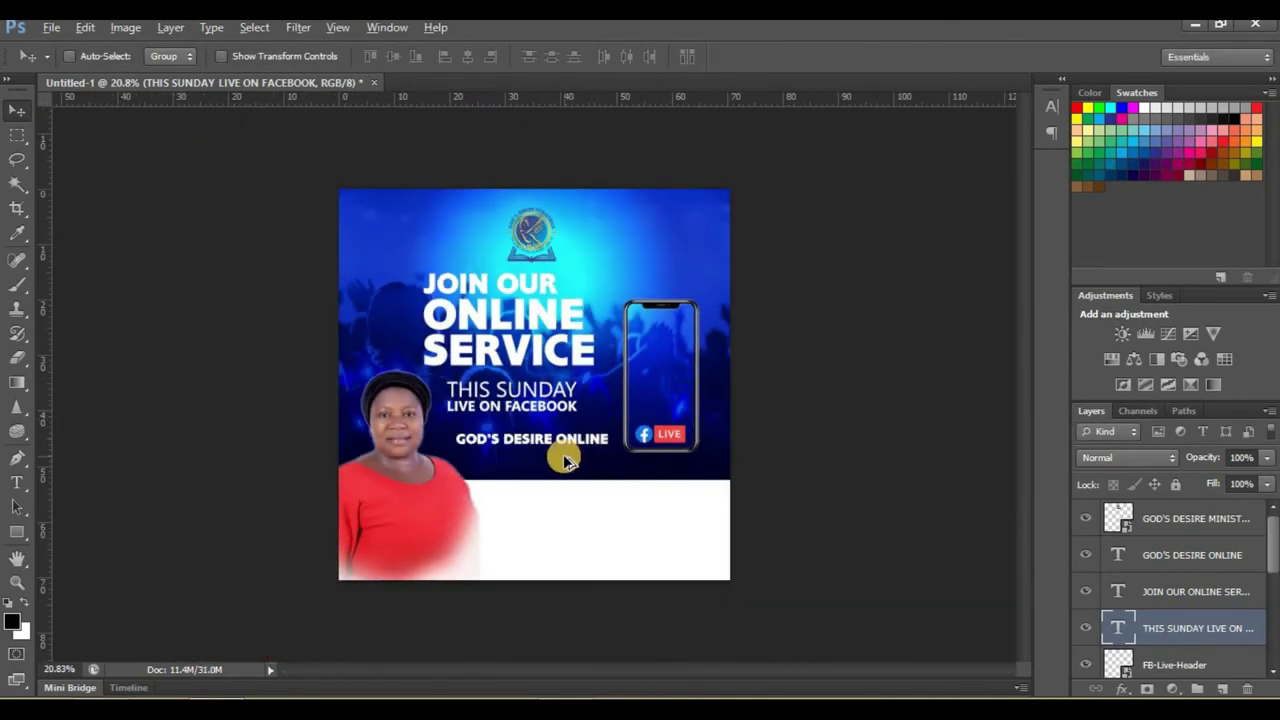
scroll(565, 460, "up", 1)
scroll(565, 460, "up", 1)
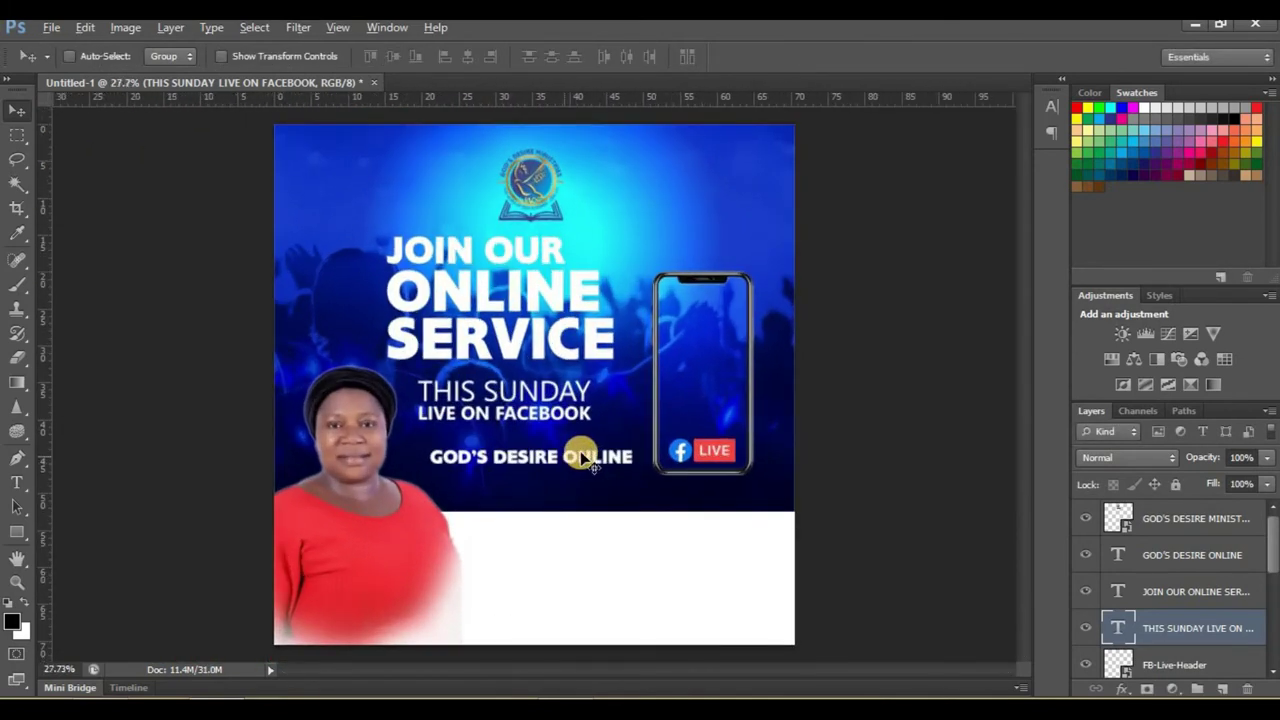
Move the GOD'S DESIRE ONLINE layer slightly lower
left_click(590, 468, "ctrl")
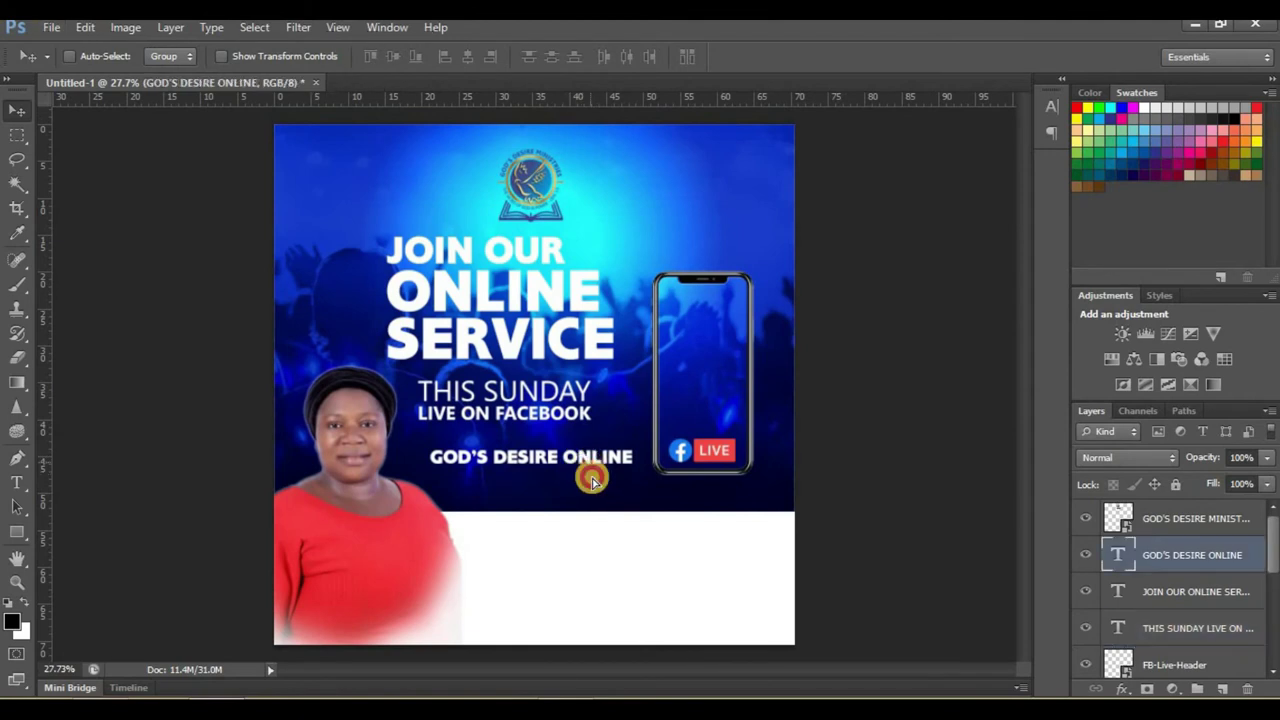
mouse_move(590, 470)
left_mouse_down()
mouse_move(622, 512)
mouse_move(580, 487)
mouse_move(588, 474)
left_mouse_up()
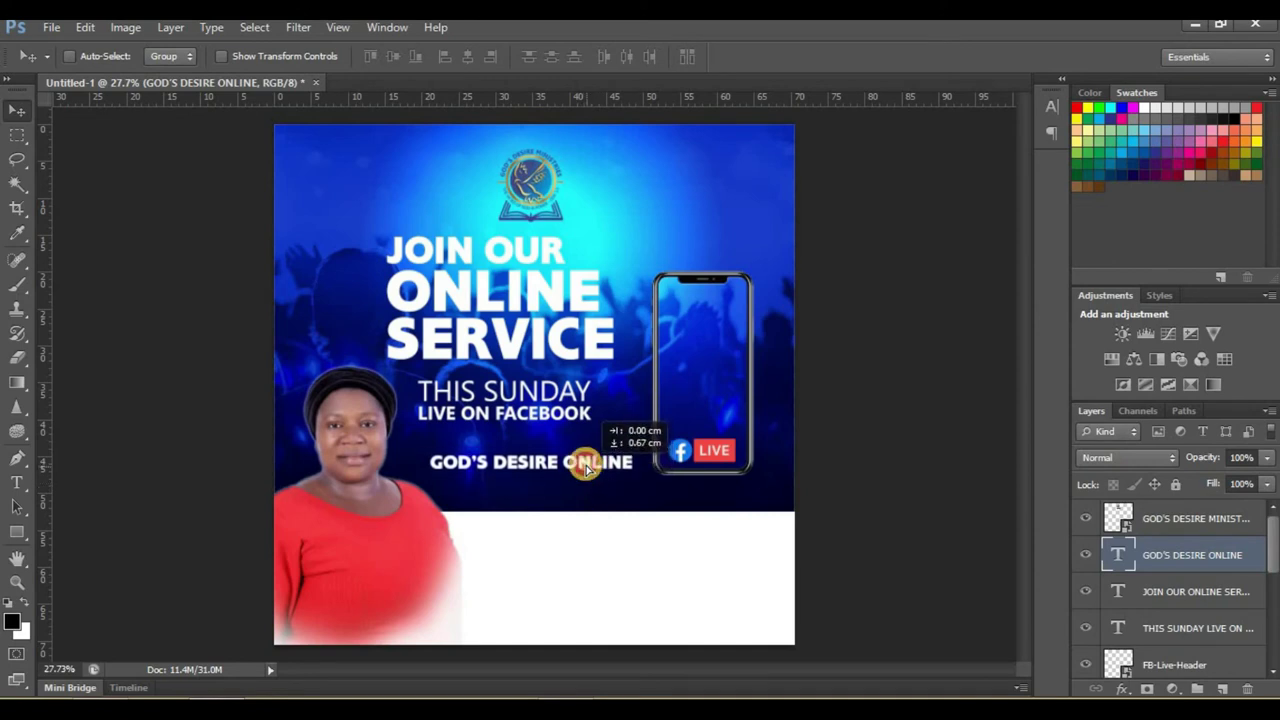
left_click_drag(588, 470, 589, 469)
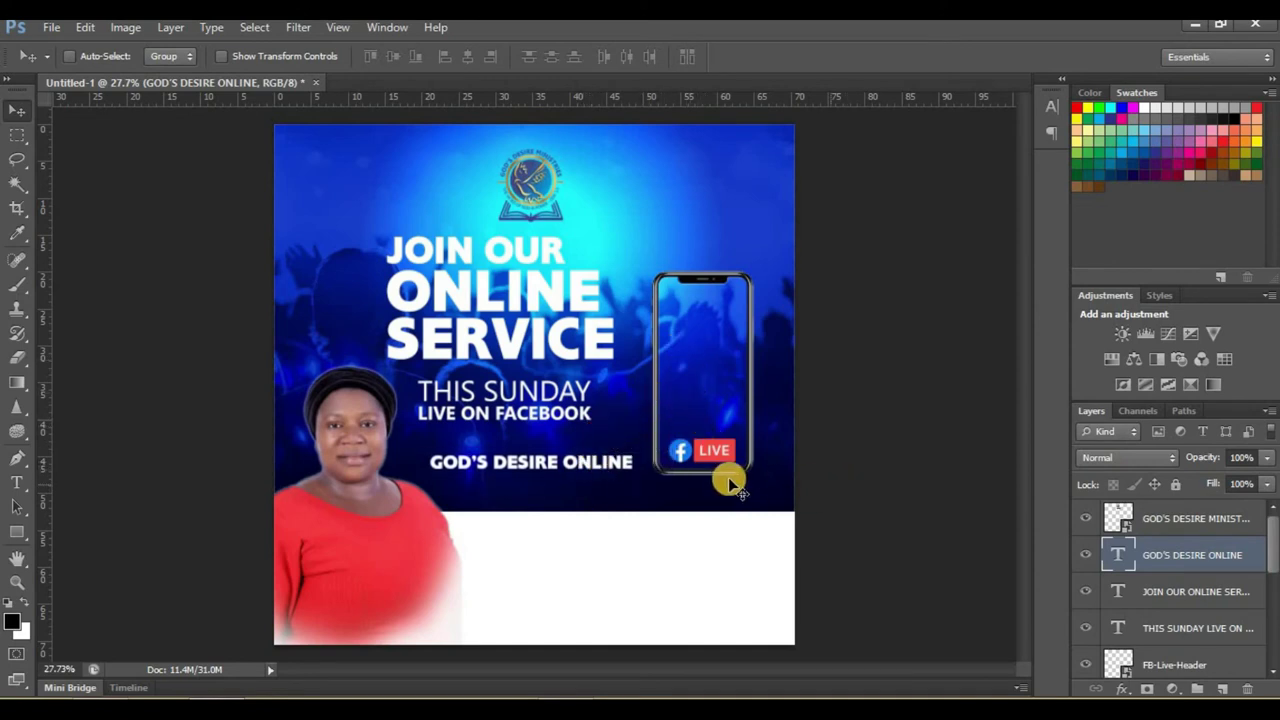
Start a new text layer just below GOD'S DESIRE ONLINE
scroll(666, 434, "down", 1)
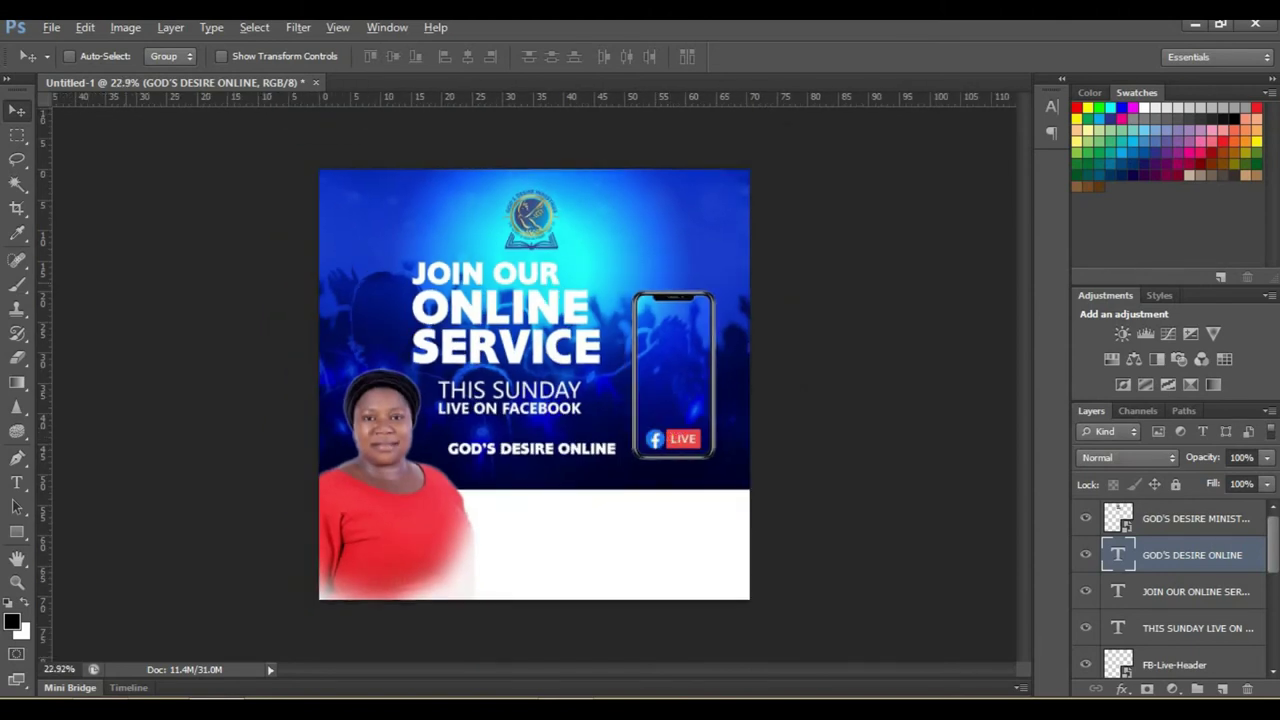
key("t")
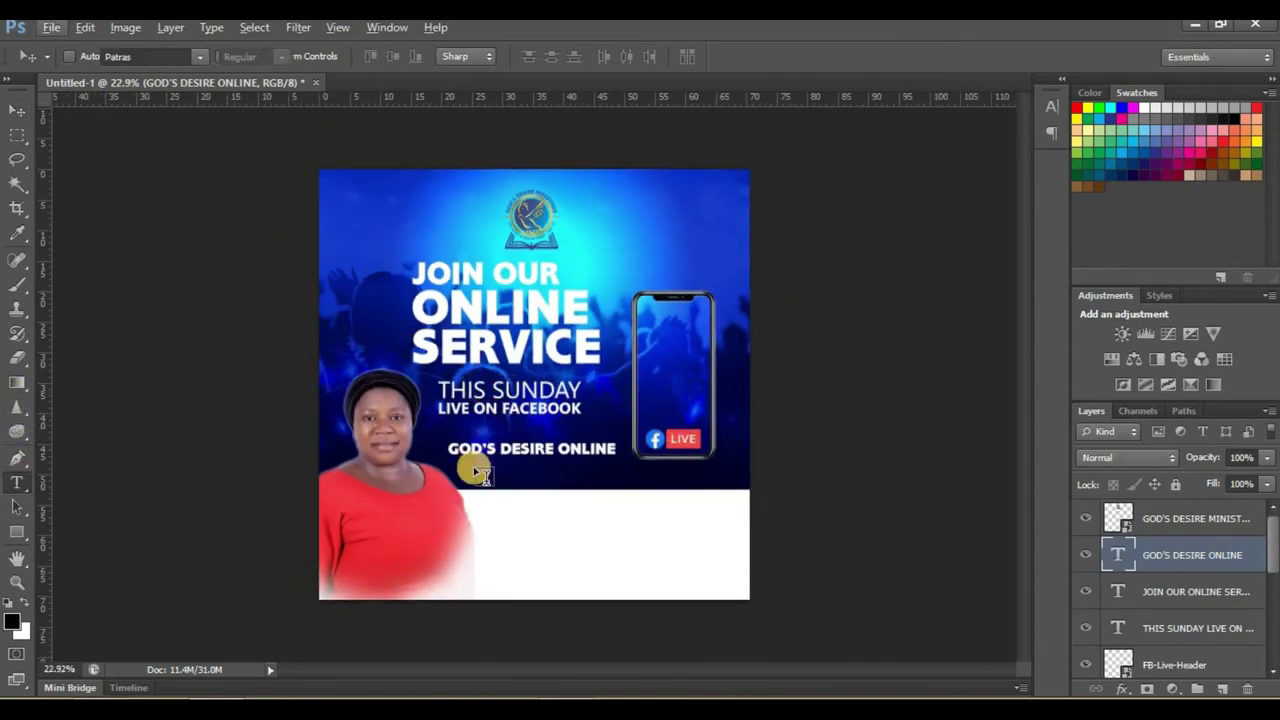
left_click(466, 467)
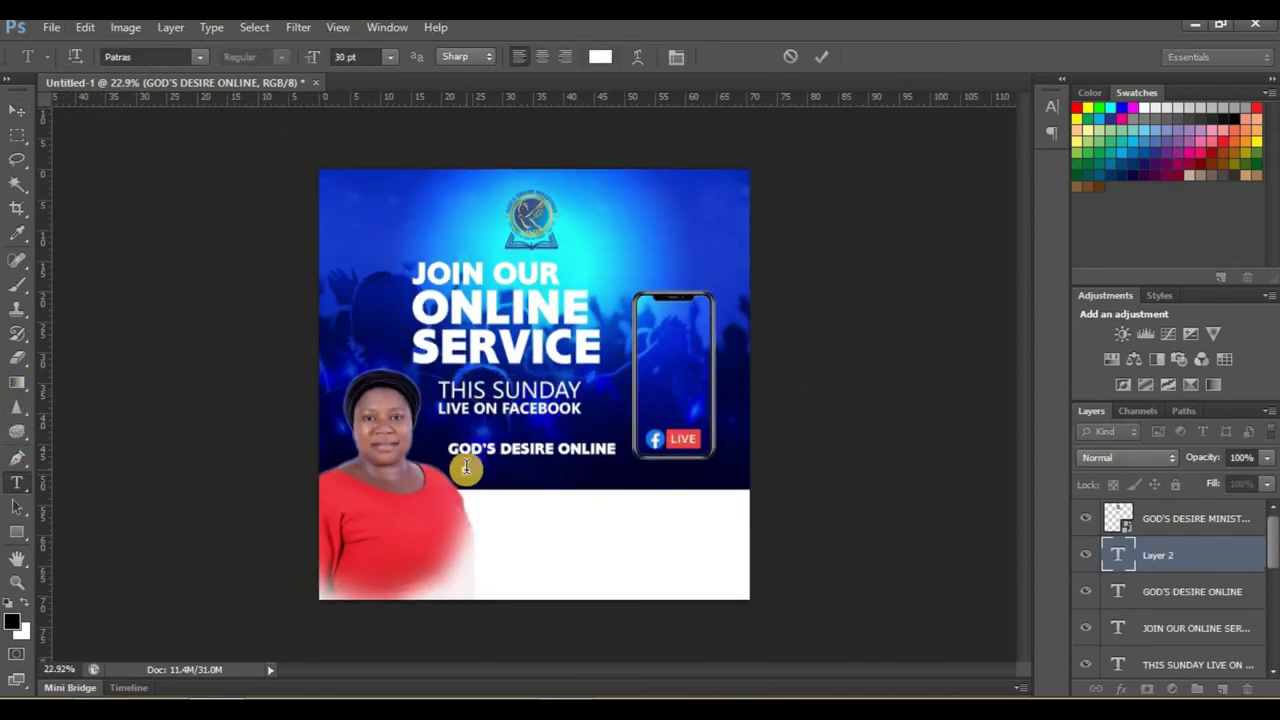
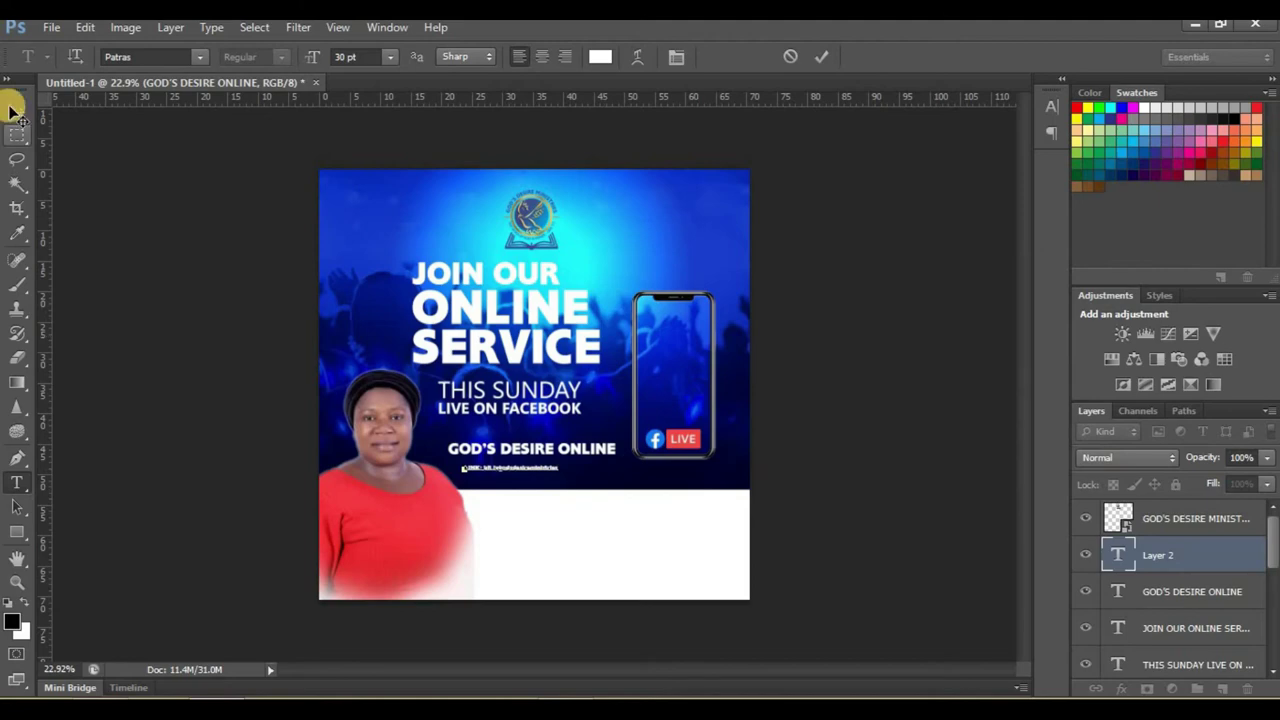
Enlarge the LINK text to about 150% and nudge it right and down
left_click(17, 110)
scroll(596, 548, "up", 2)
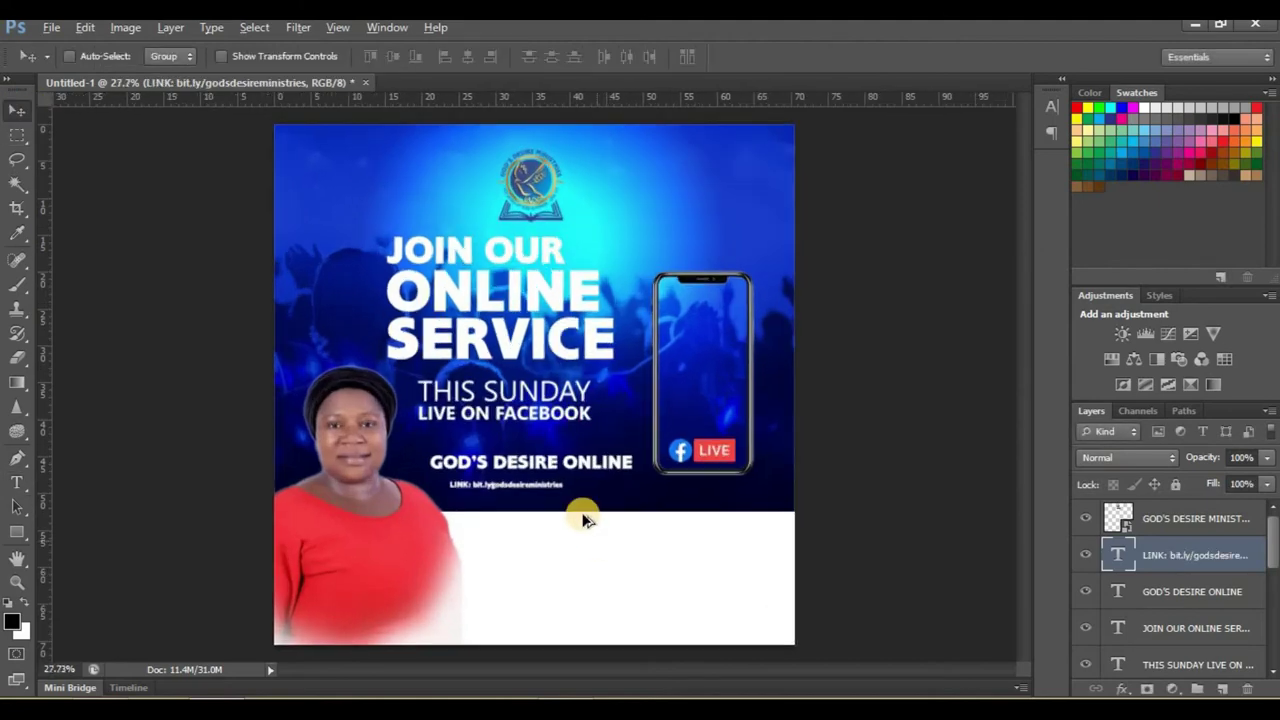
scroll(578, 545, "up", 1)
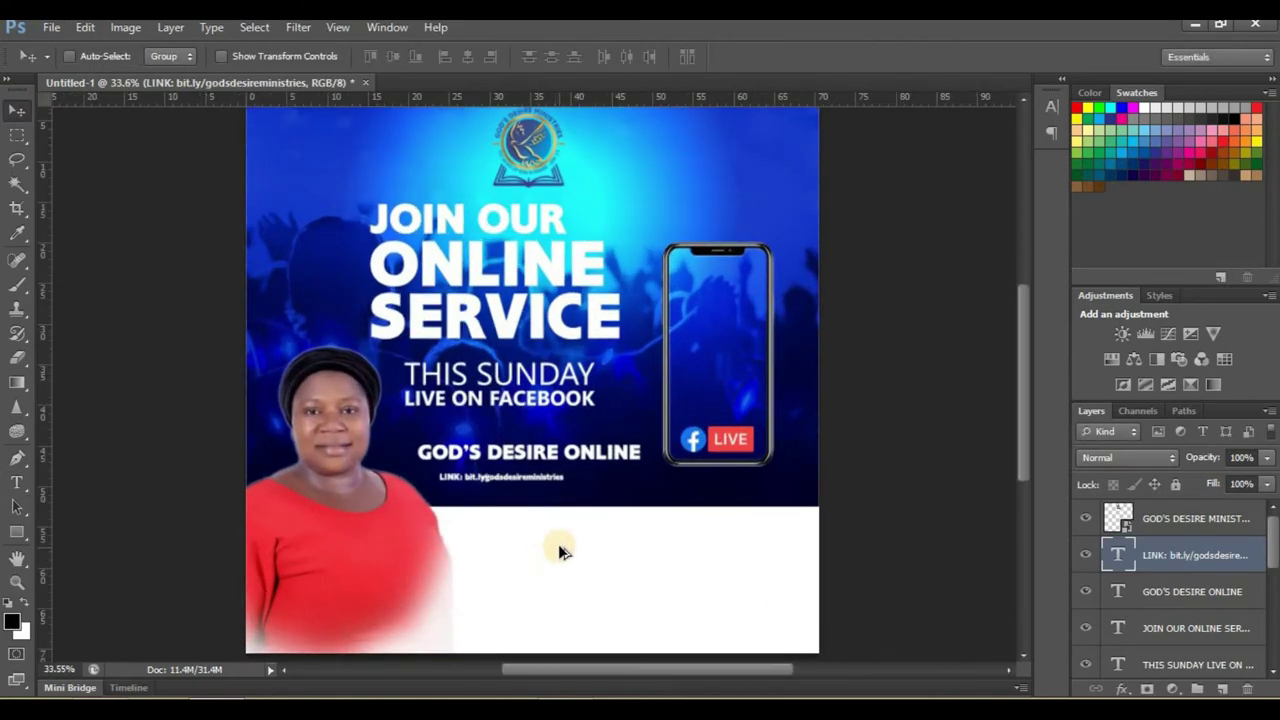
scroll(558, 544, "up", 2)
scroll(553, 495, "up", 1)
scroll(553, 493, "up", 1)
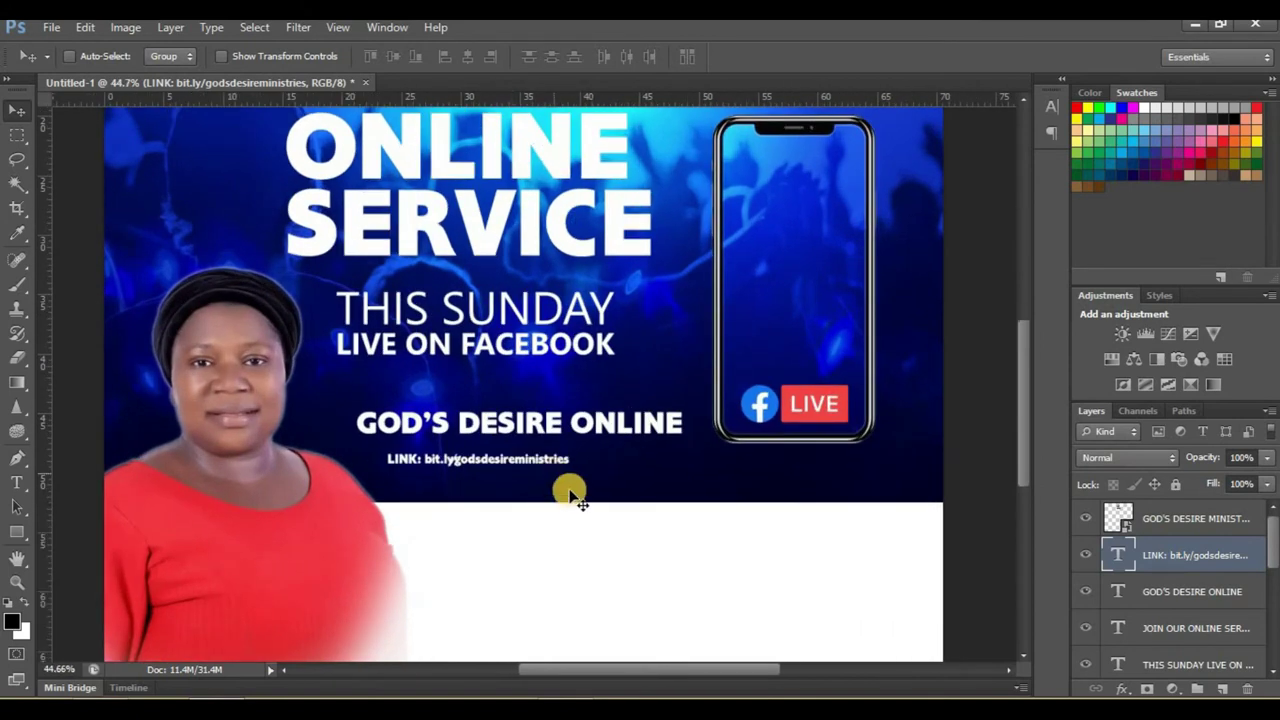
key("ctrl+t")
left_click_drag(596, 484, 663, 497)
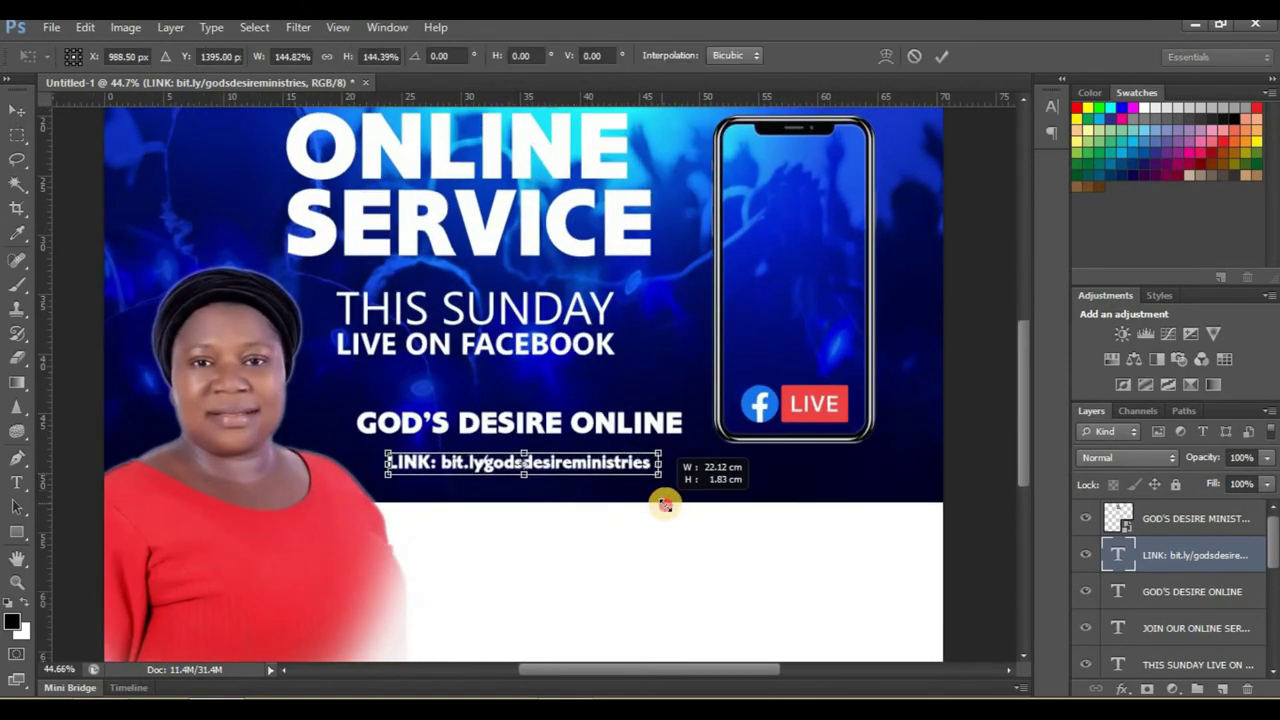
left_click_drag(590, 472, 609, 490)
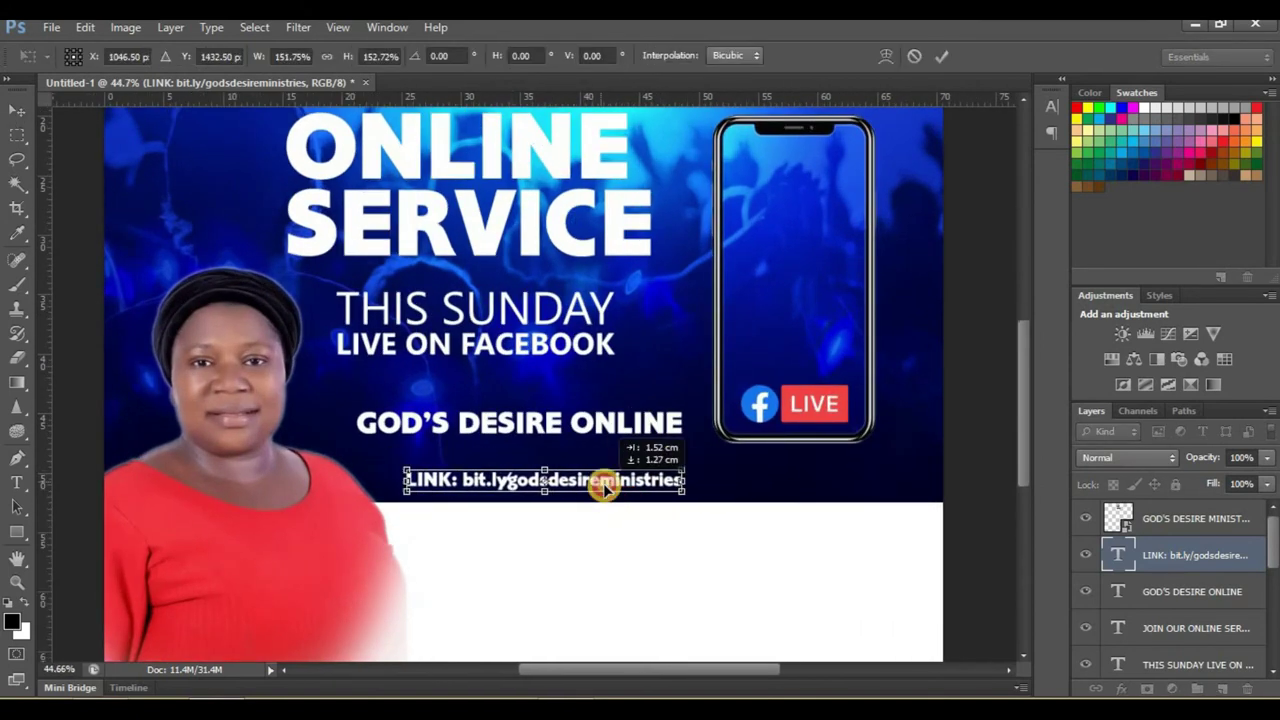
key("Return")
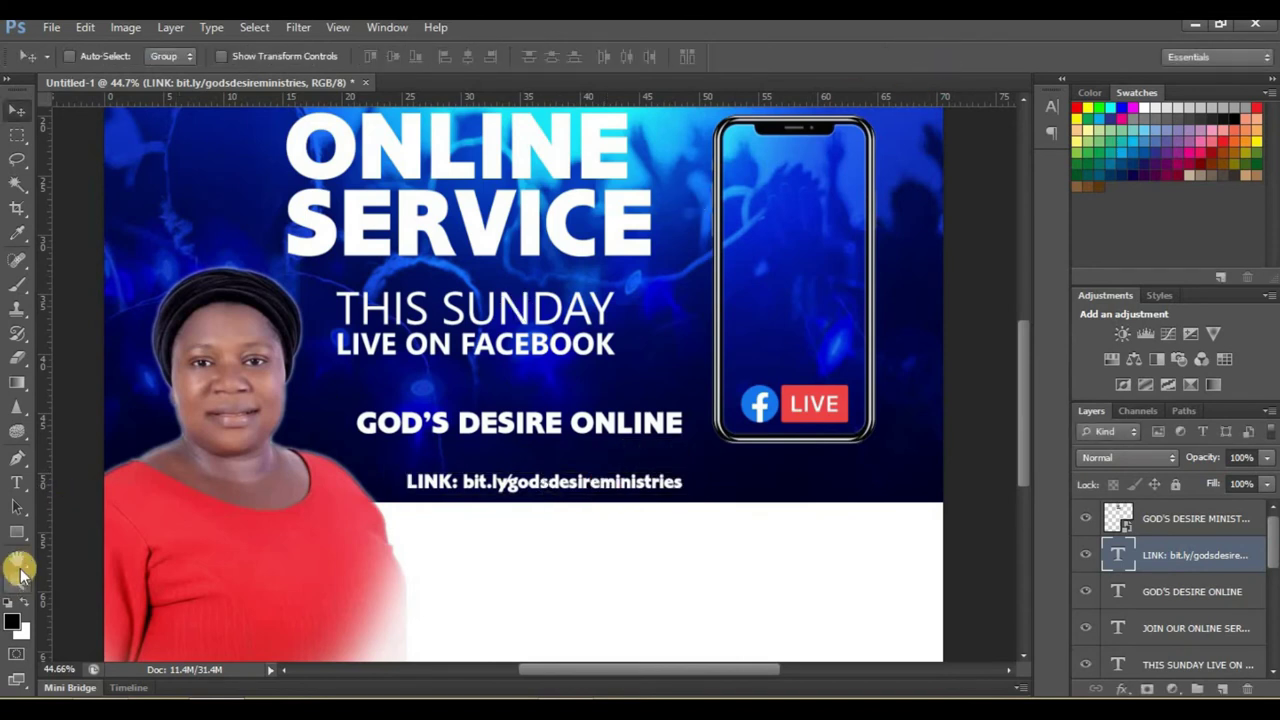
Change the whole LINK line's font to regular Gisha
left_click(17, 482)
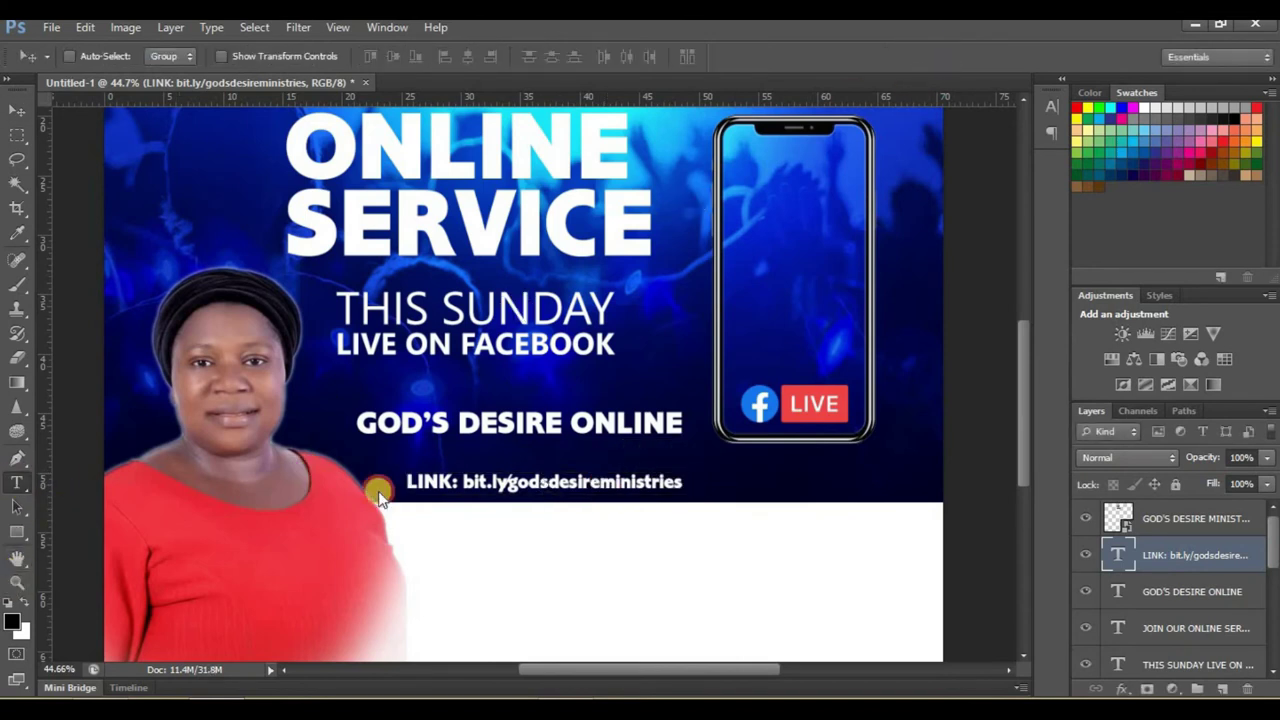
left_click(477, 488)
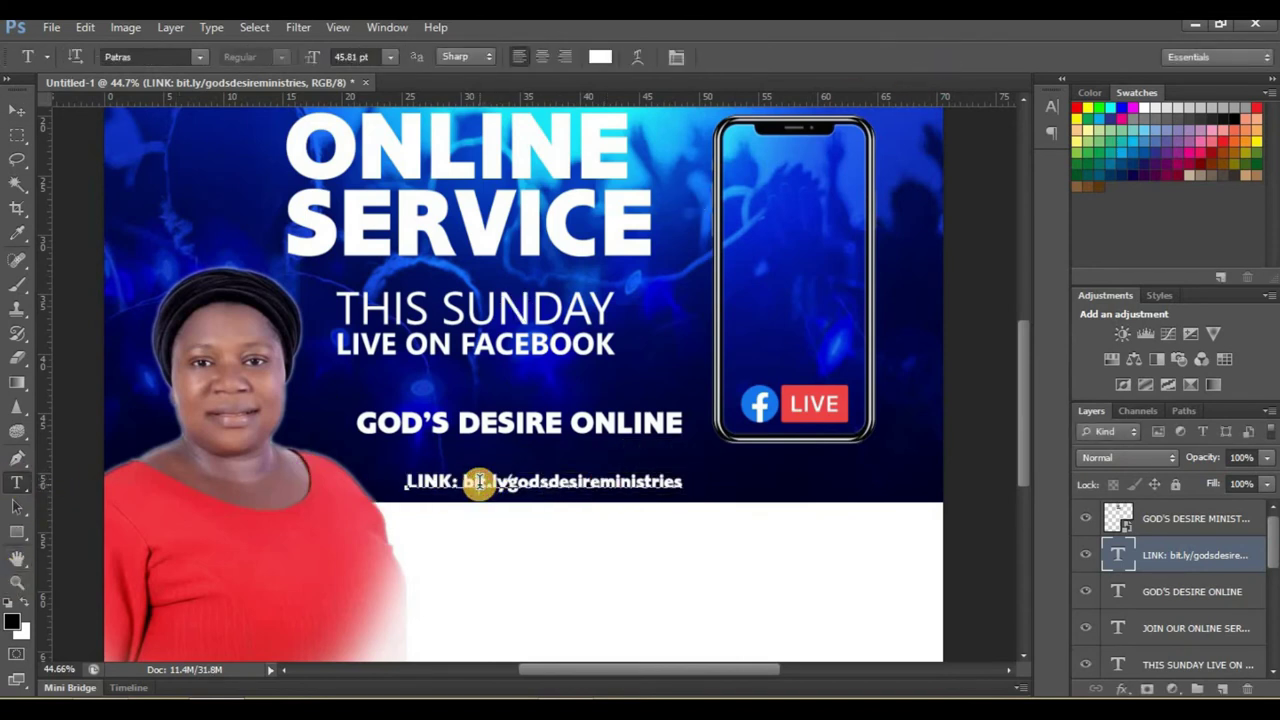
key("ctrl+a")
left_click(163, 56)
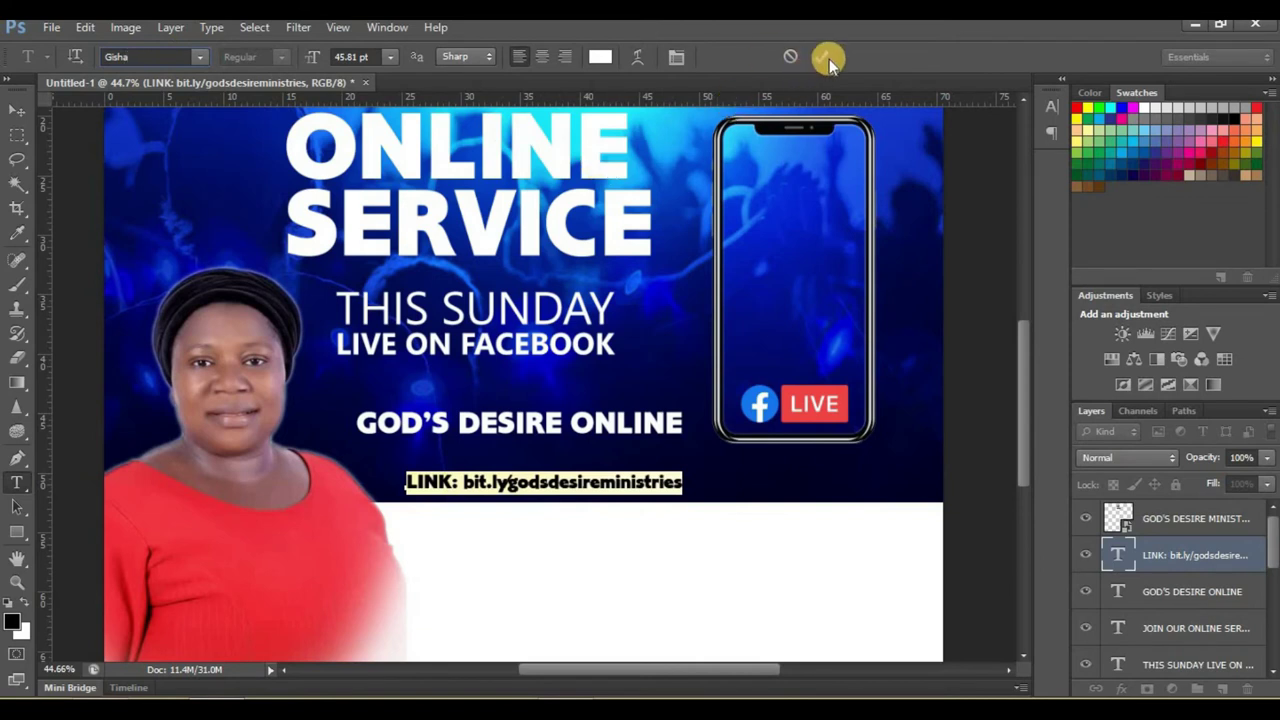
left_click(605, 488)
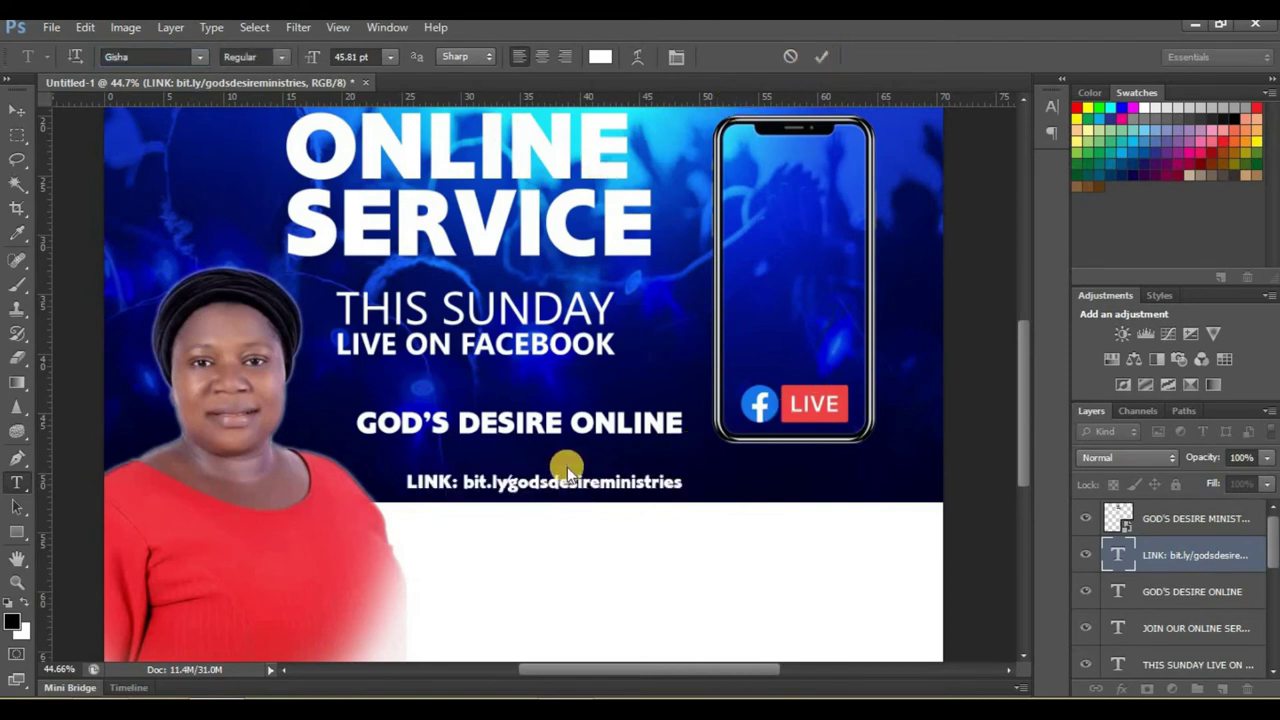
key("ctrl+Return")
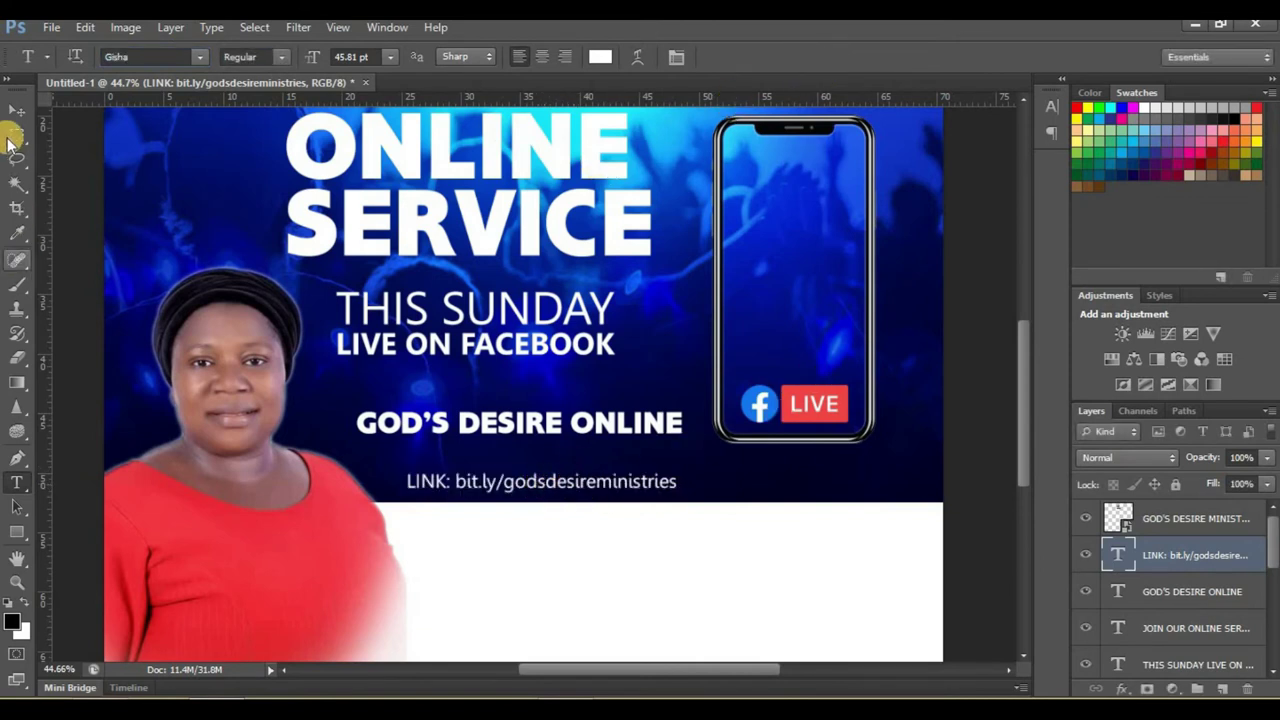
Scale the LINK text up again to about 112%
left_click(13, 113)
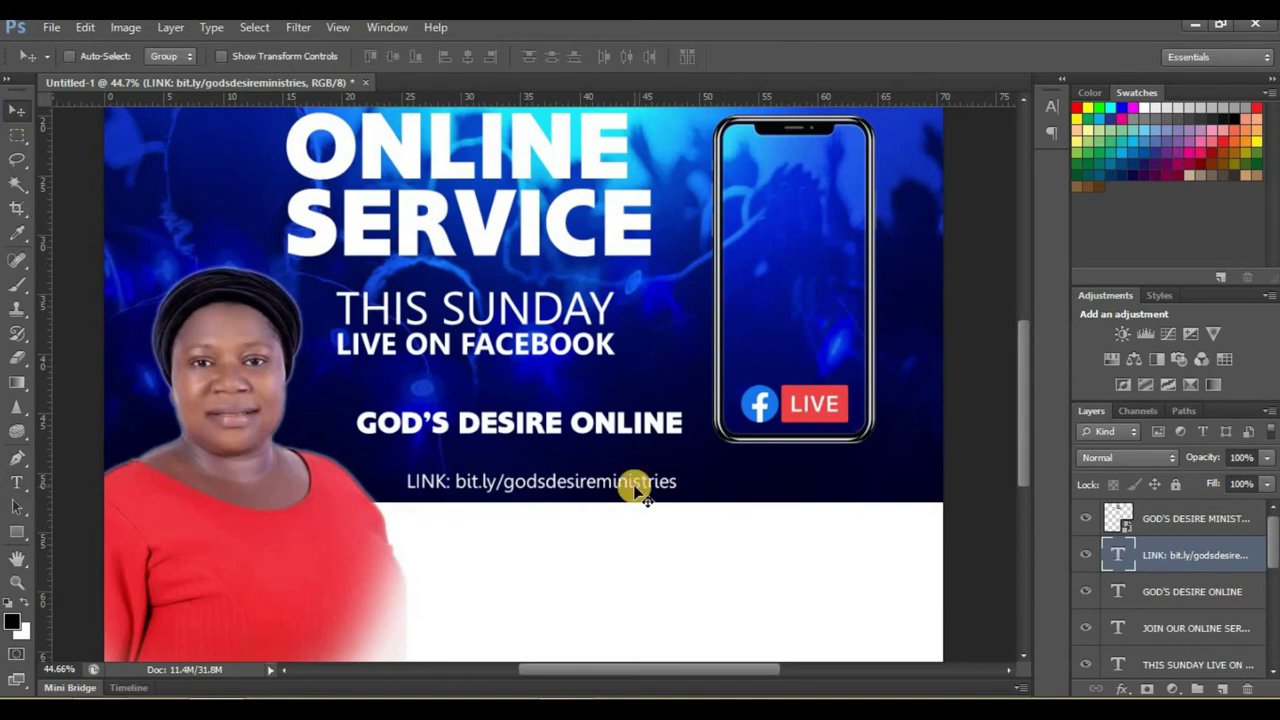
key("ctrl+t")
left_click_drag(677, 478, 711, 479)
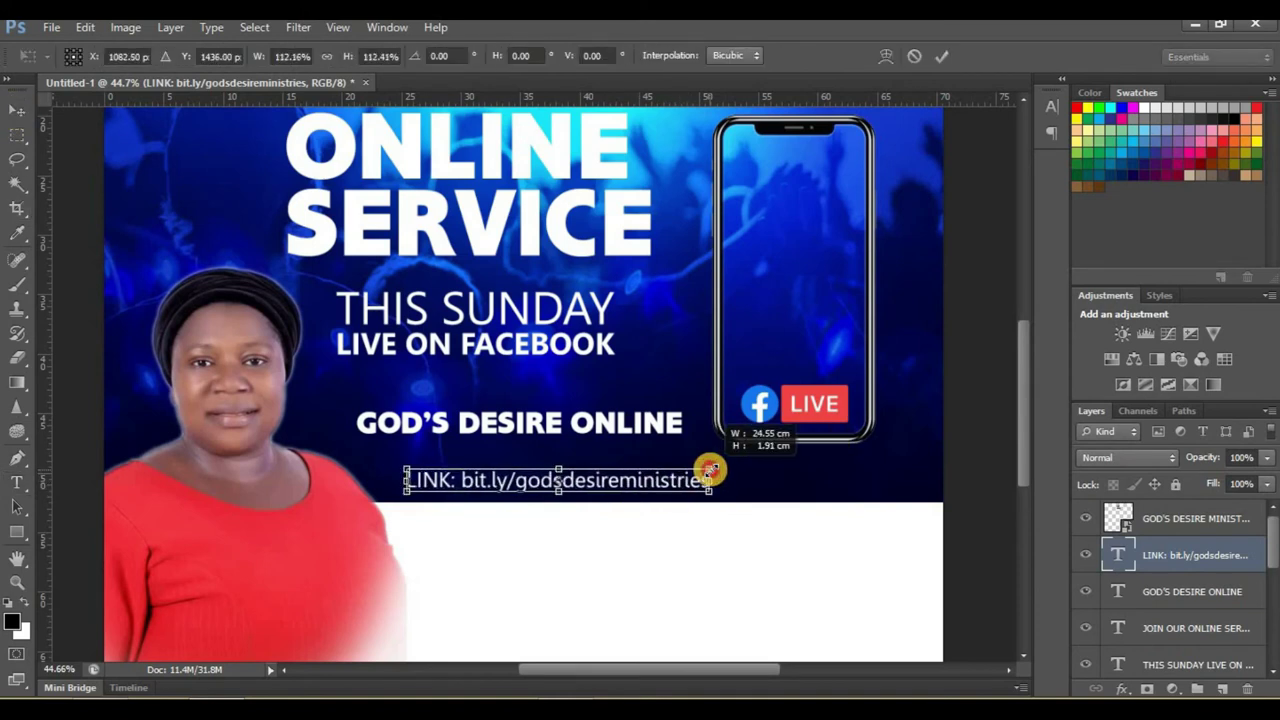
key("Return")
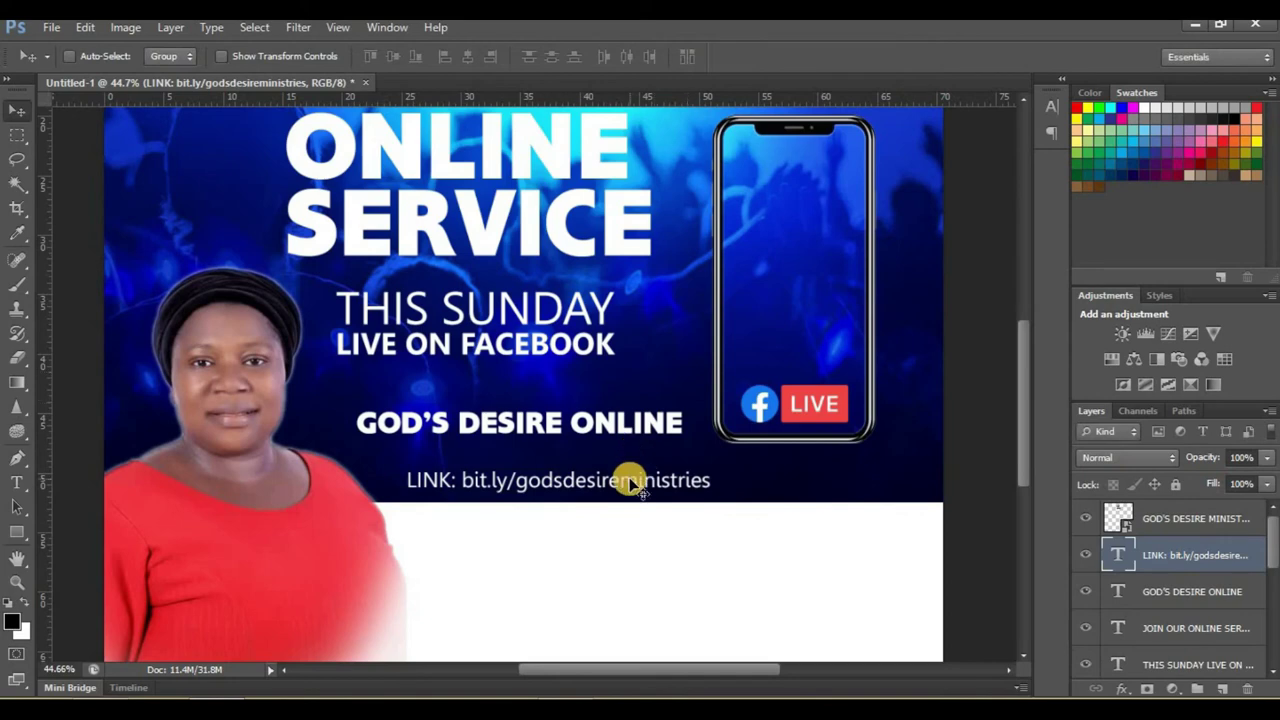
Move the GOD'S DESIRE ONLINE text down onto the white strip
left_click(620, 418, "ctrl")
scroll(608, 283, "down", 2)
scroll(610, 300, "down", 1)
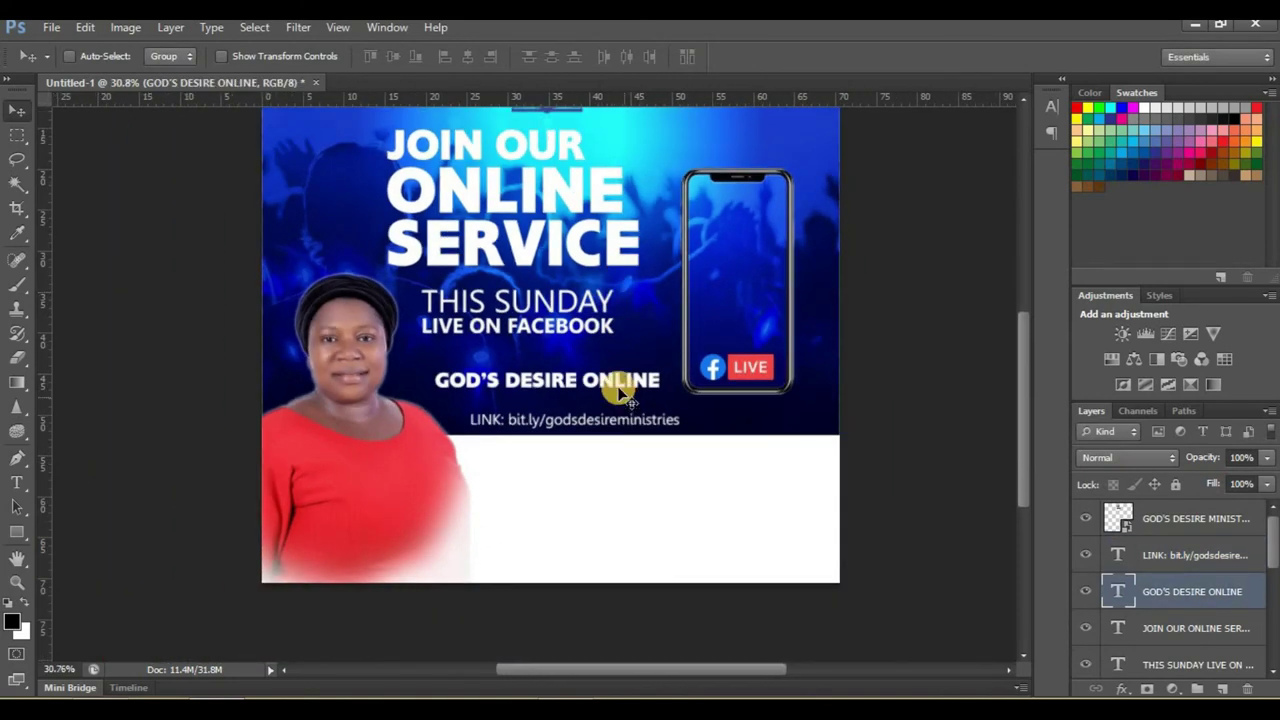
left_click_drag(616, 398, 645, 463)
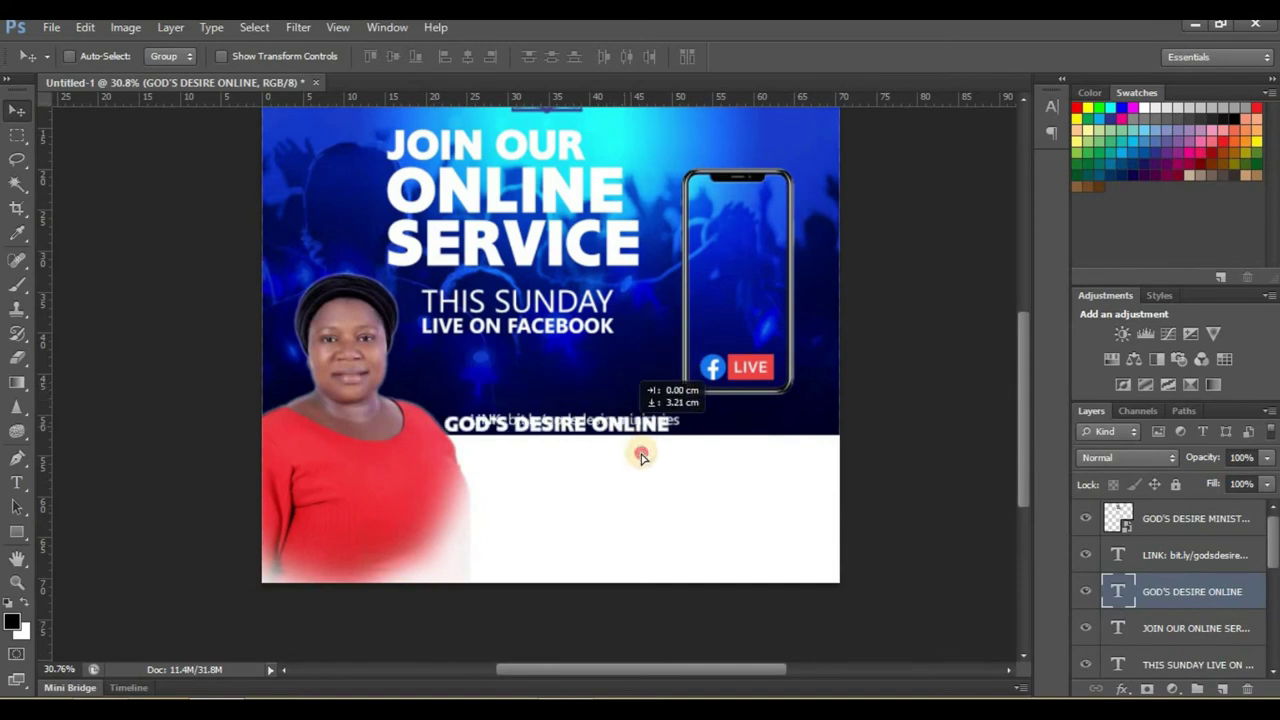
Colour the GOD'S DESIRE ONLINE line dark navy #00043a, sampled from the blue background
left_click(17, 482)
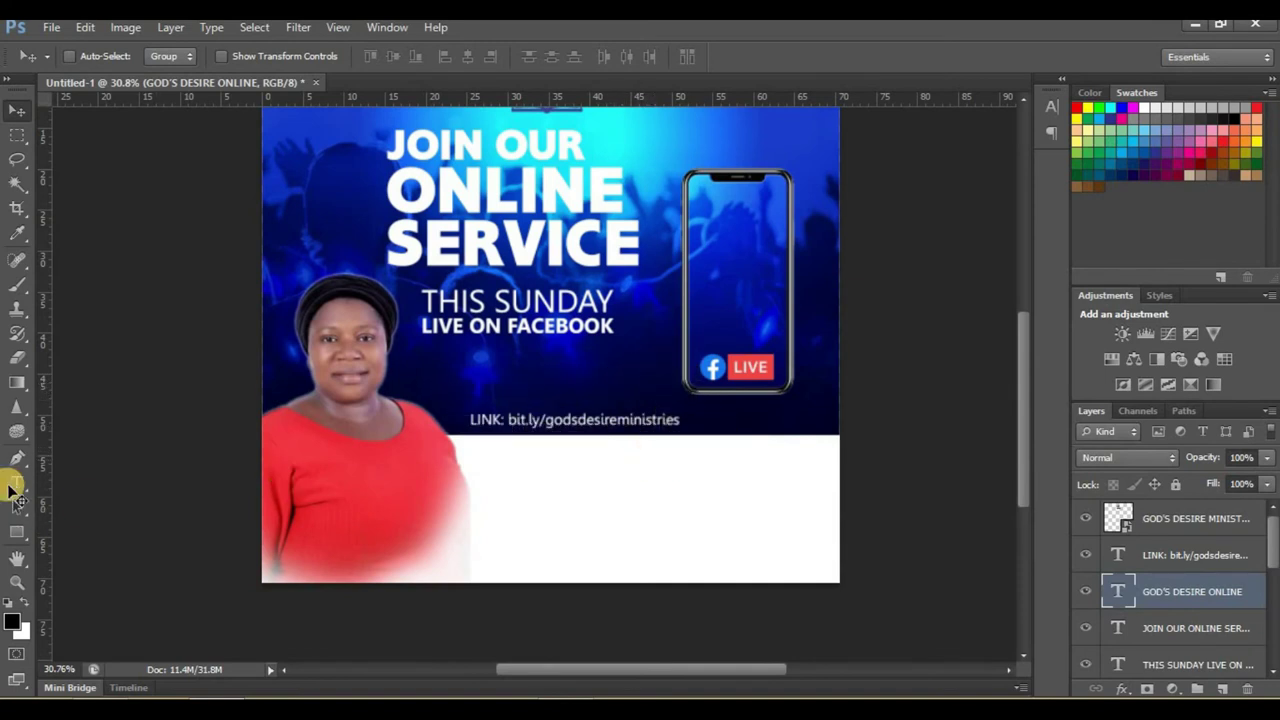
left_click(607, 457)
key("ctrl+a")
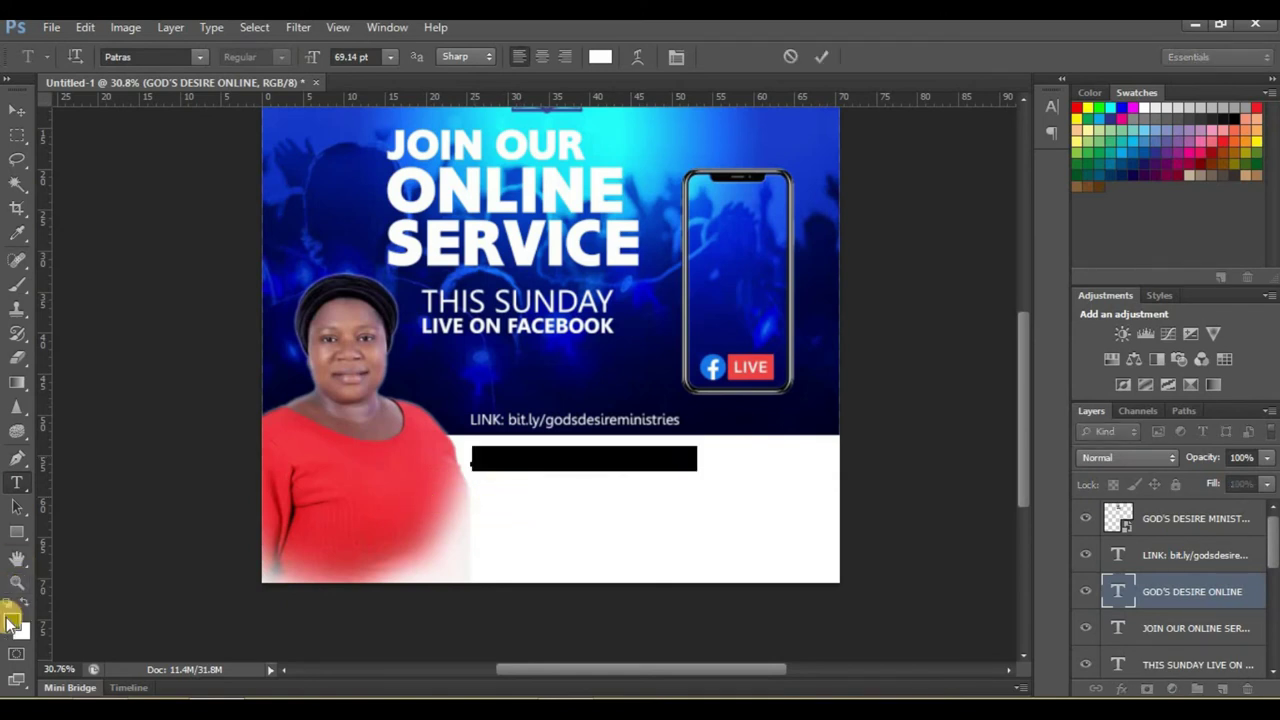
left_click(14, 624)
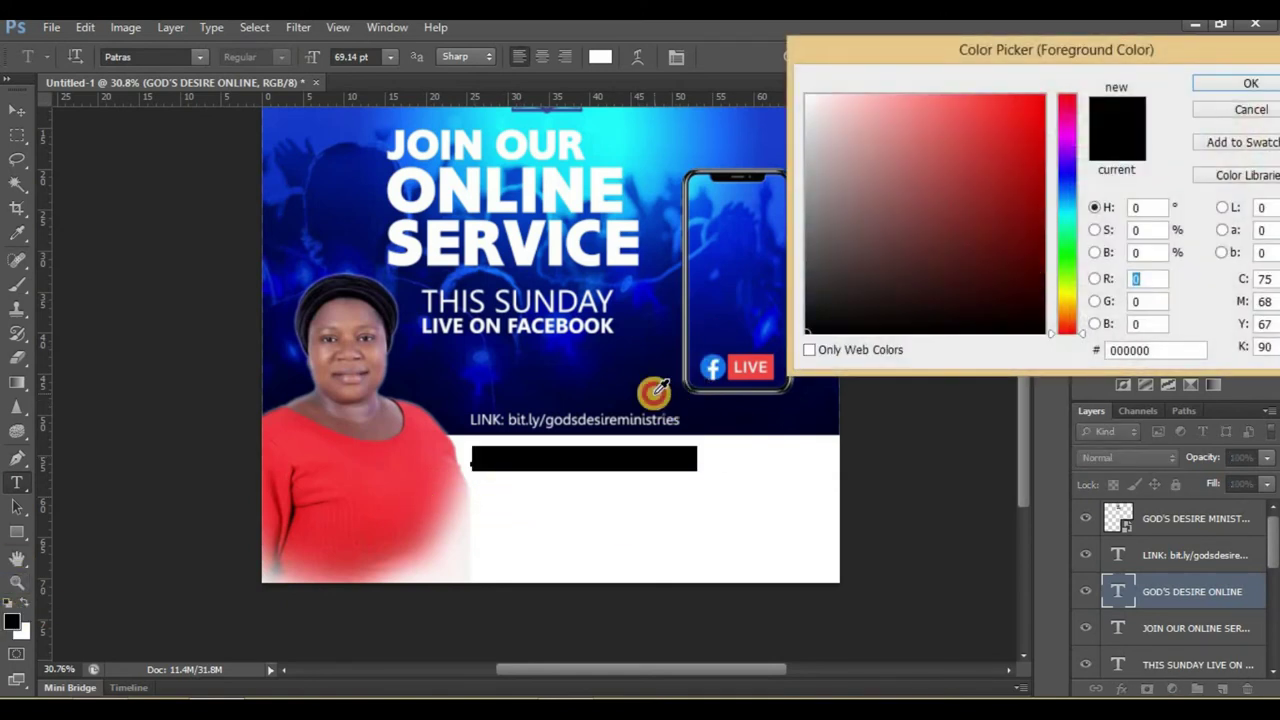
left_click(652, 391)
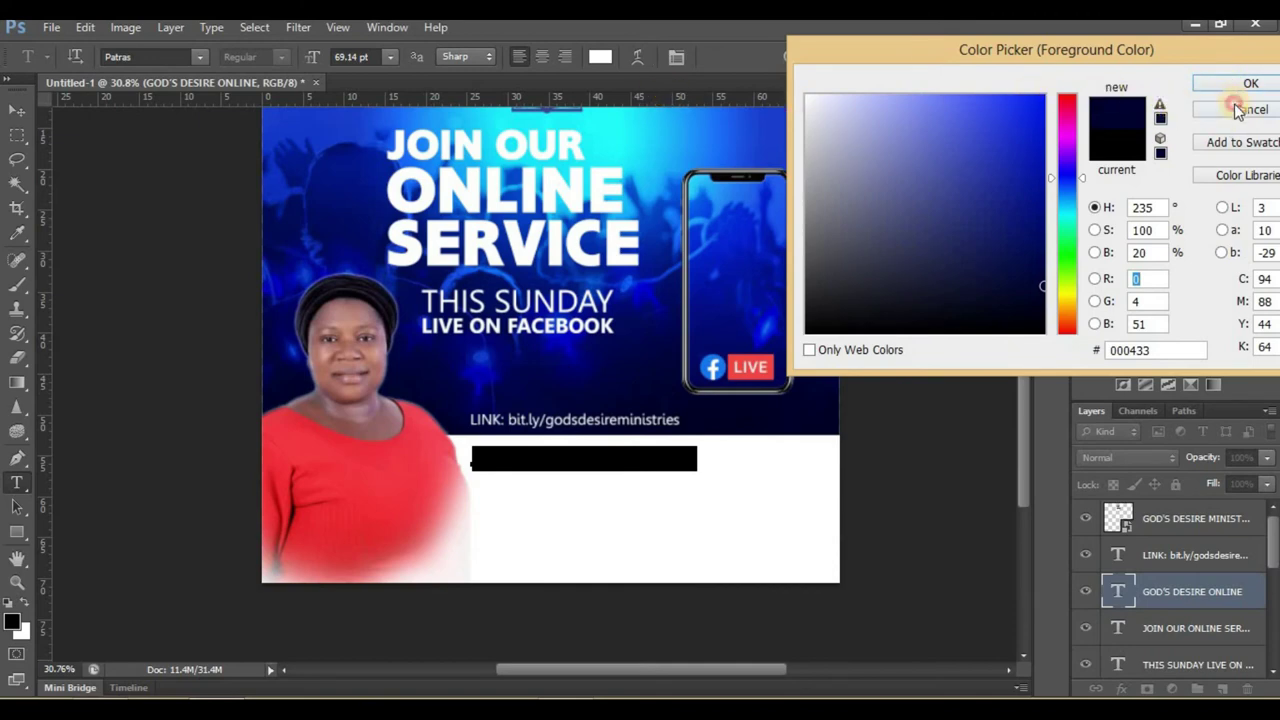
left_click(1238, 110)
left_click(601, 55)
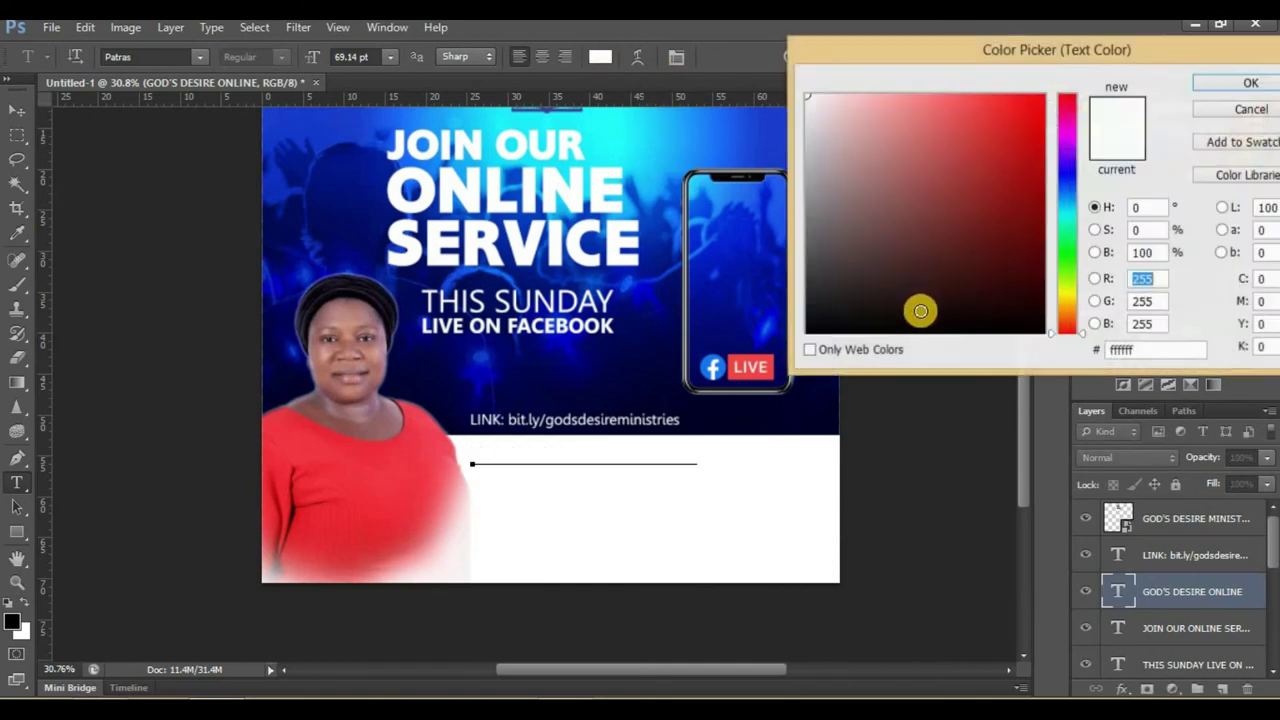
left_click(612, 392)
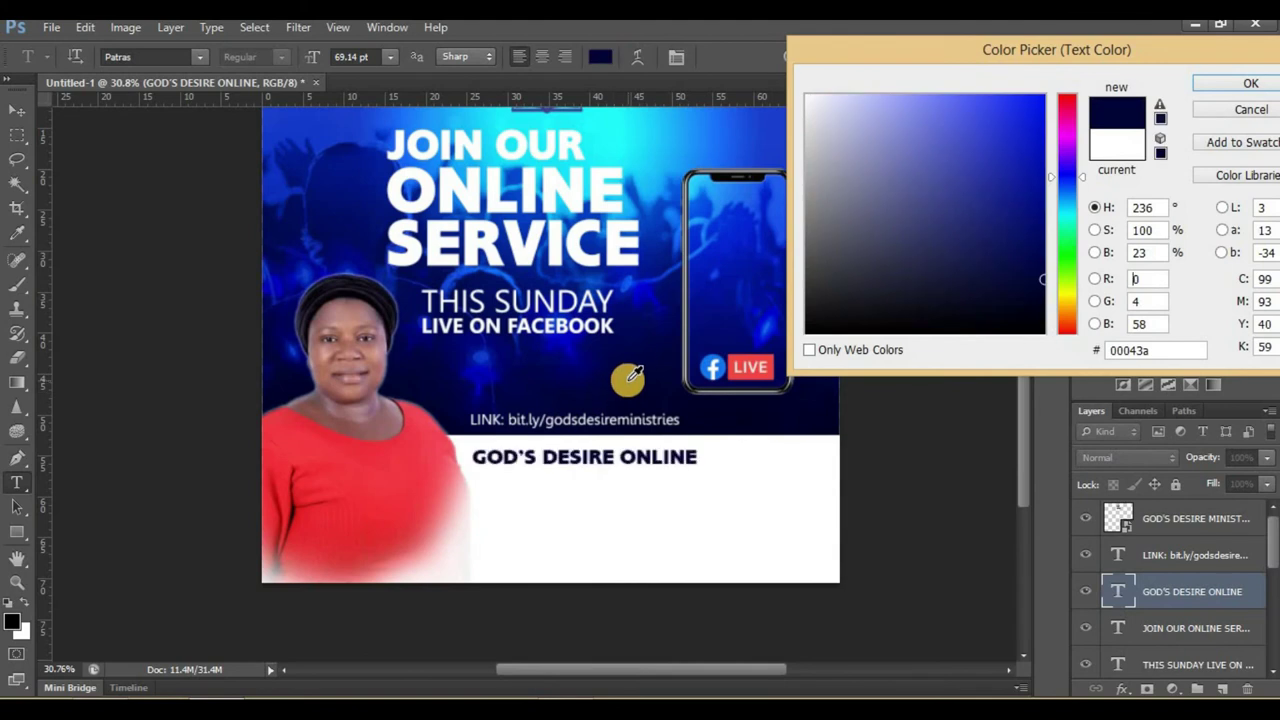
left_click(1232, 88)
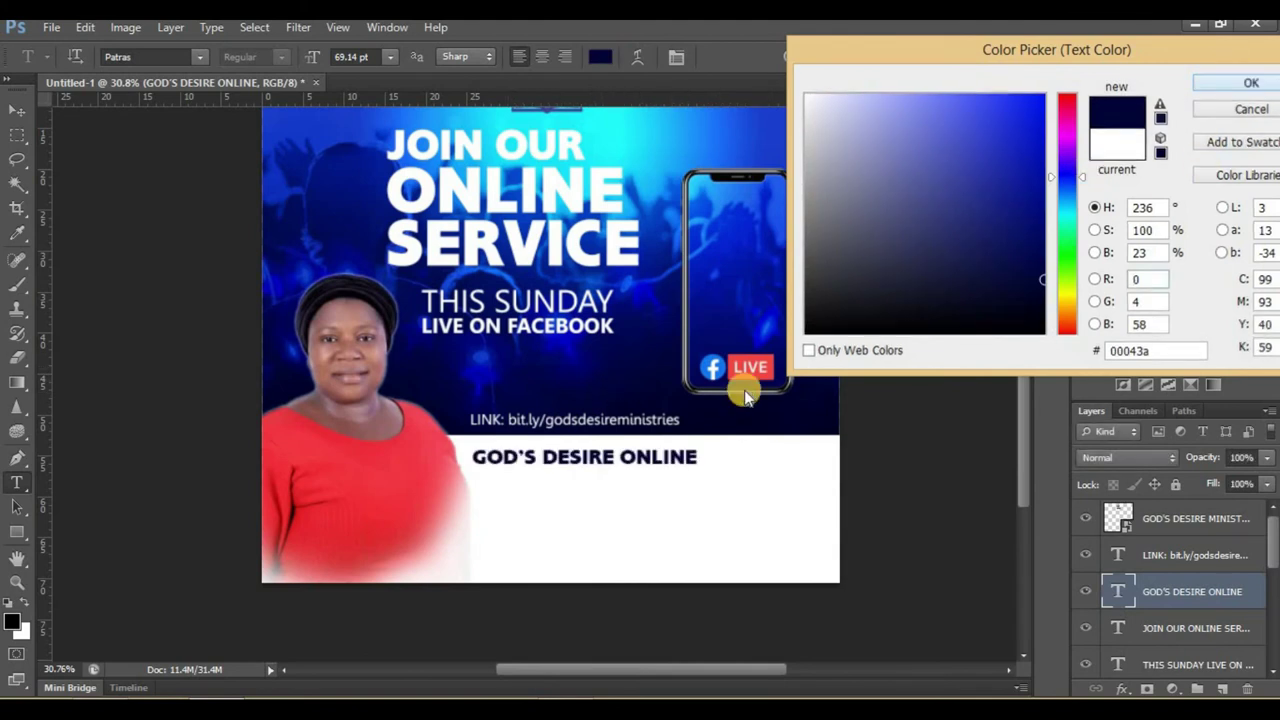
Replace the word ONLINE with MINISTRIES in the heading
left_click(627, 458)
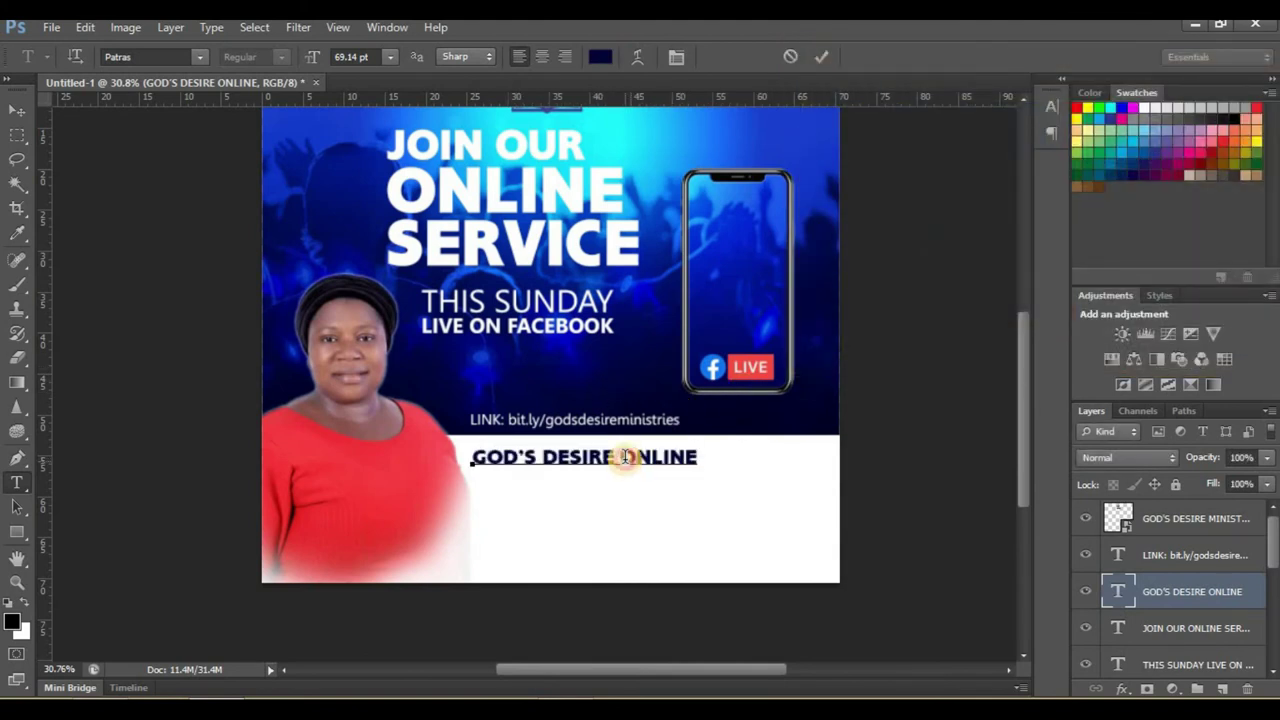
left_click_drag(624, 457, 743, 457)
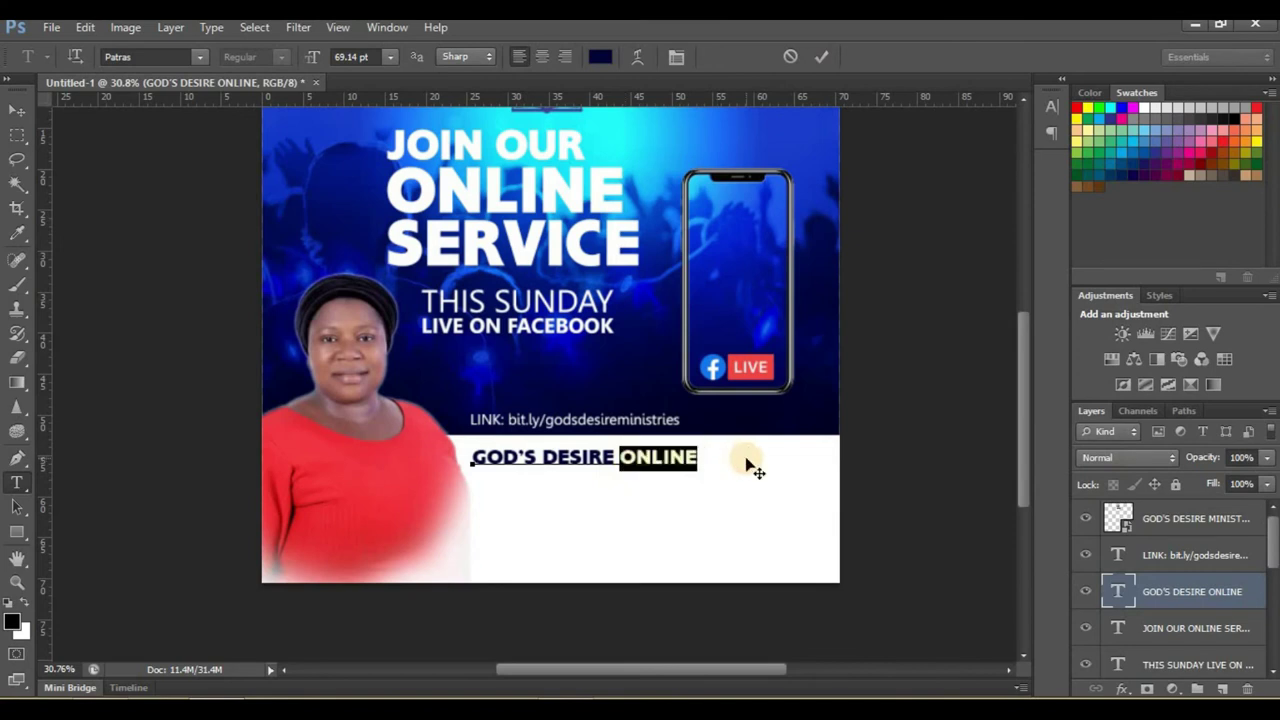
key("Left")
type("MINISTRIE")
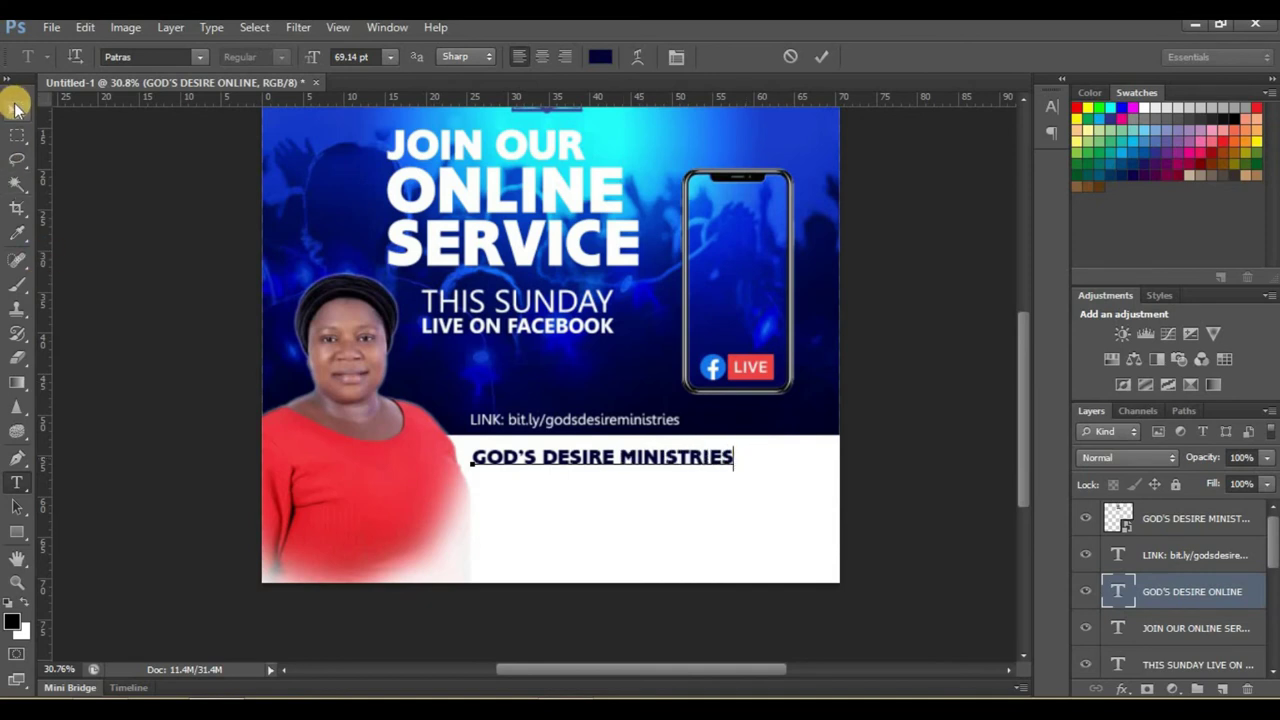
left_click(16, 108)
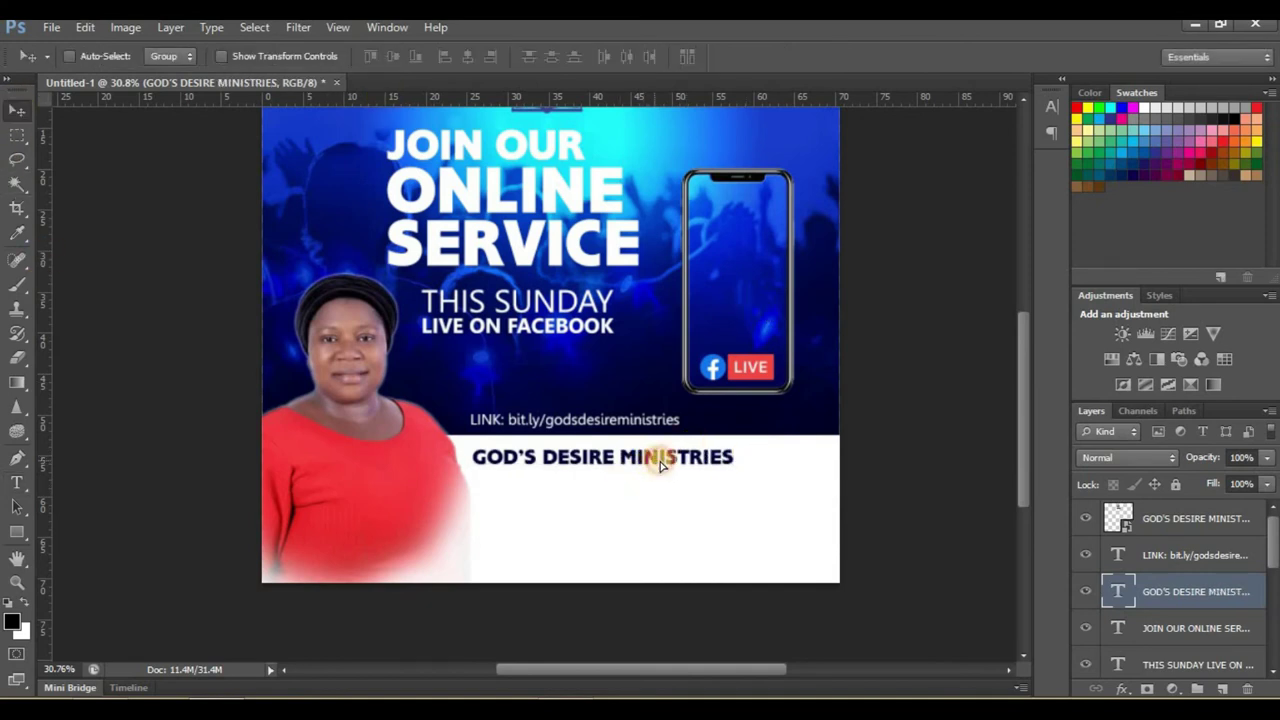
Fine-tune the positions of GOD'S DESIRE MINISTRIES, the LINK line and THIS SUNDAY text
left_click_drag(659, 465, 666, 469)
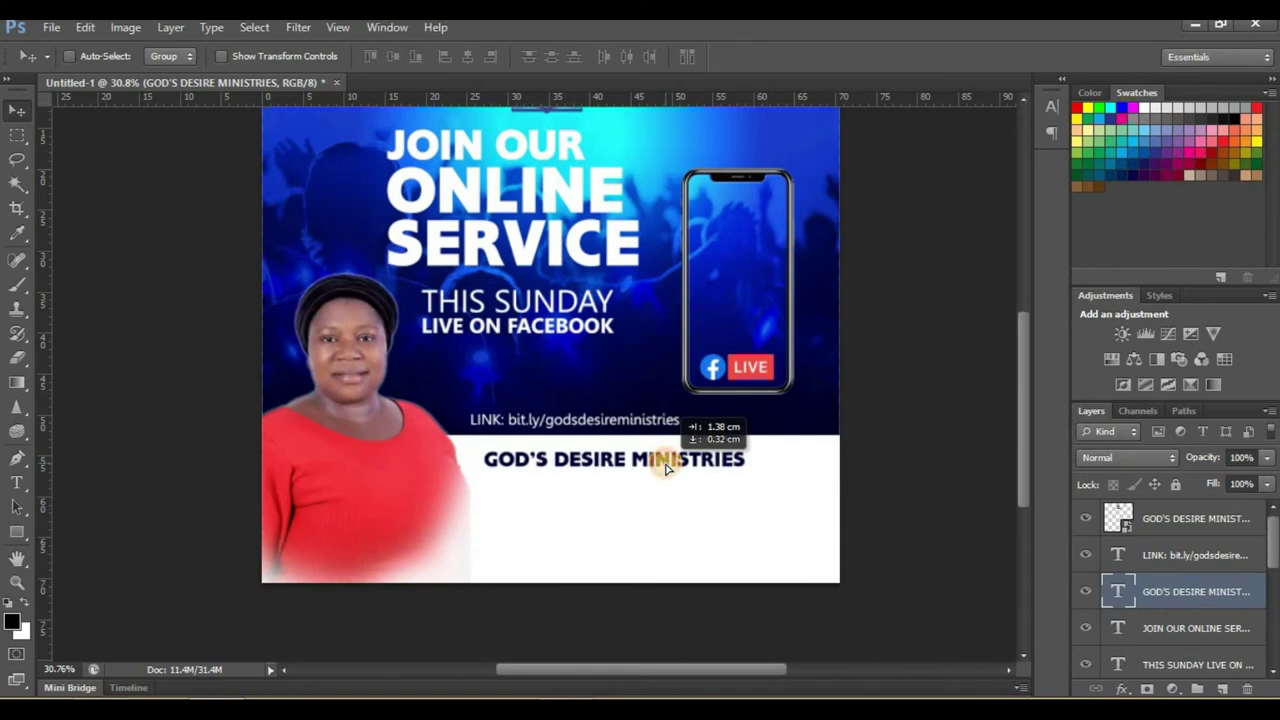
left_click(628, 420, "ctrl")
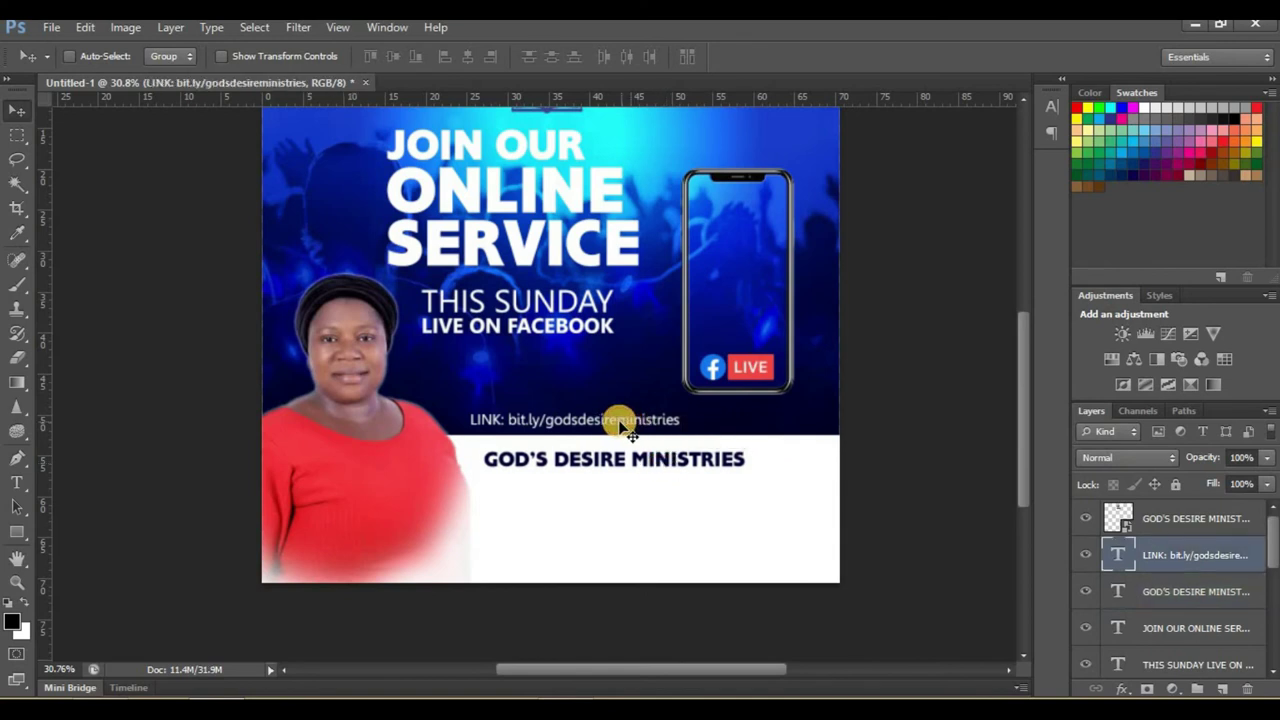
left_click_drag(612, 419, 606, 410)
left_click(575, 335, "ctrl")
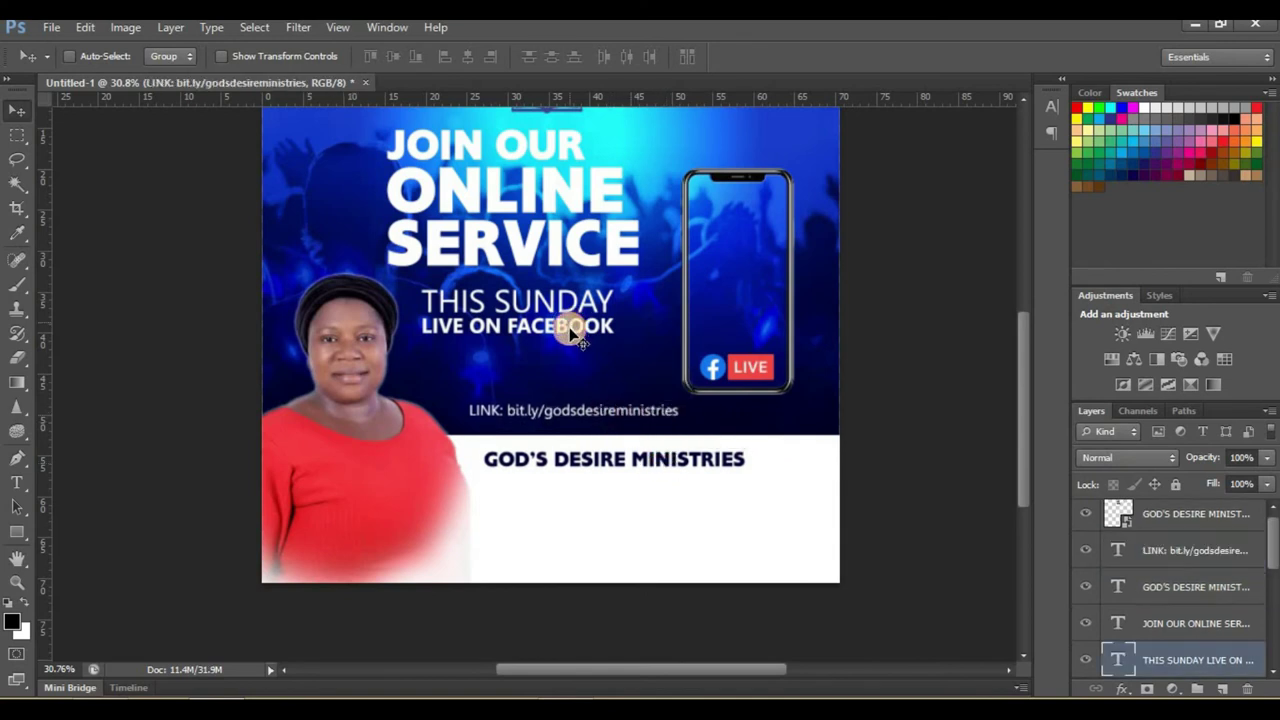
left_click_drag(571, 338, 573, 338)
Drag the ministry logo to the top centre of the flyer
scroll(580, 340, "down", 3)
scroll(588, 343, "down", 1)
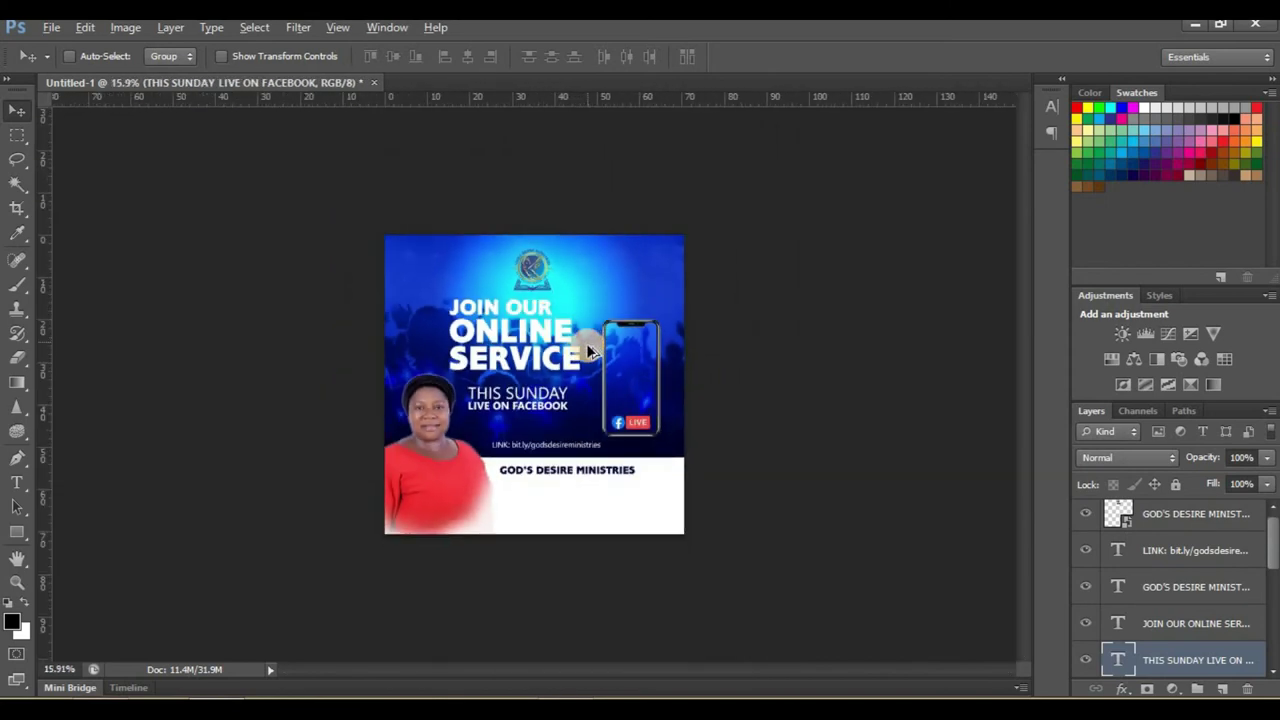
scroll(586, 352, "down", 1)
scroll(577, 366, "up", 2)
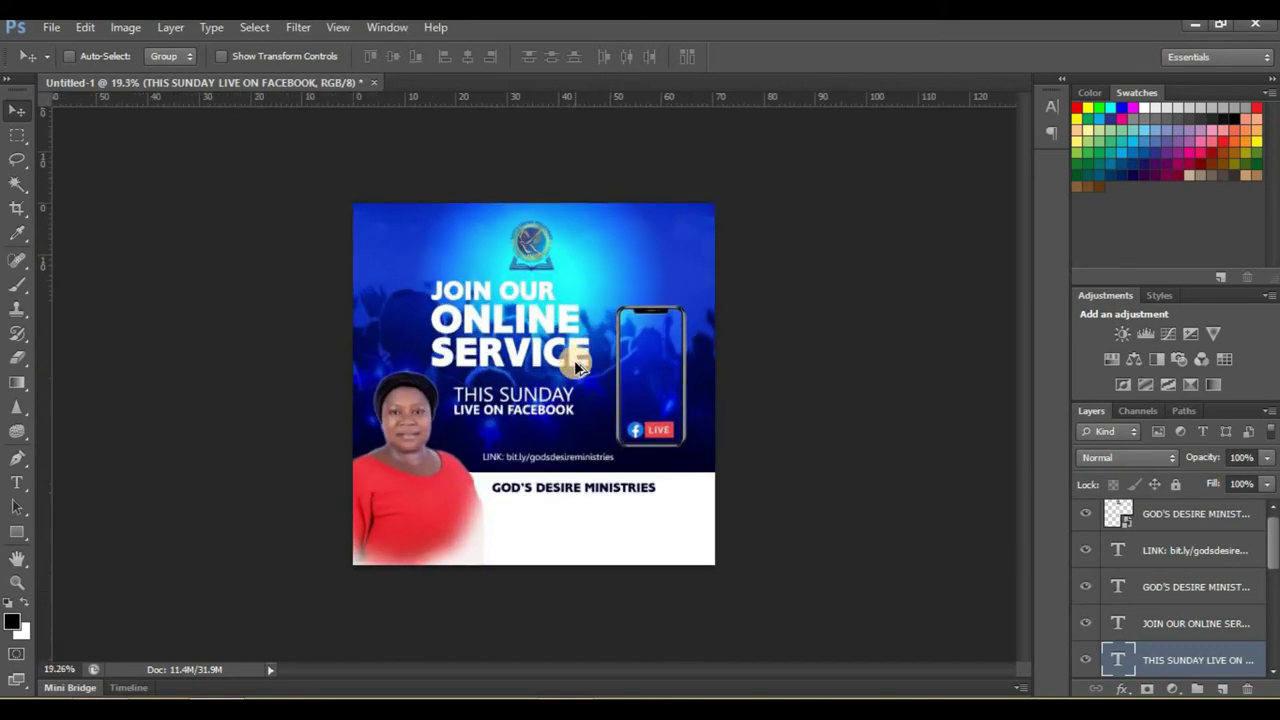
scroll(583, 352, "up", 1)
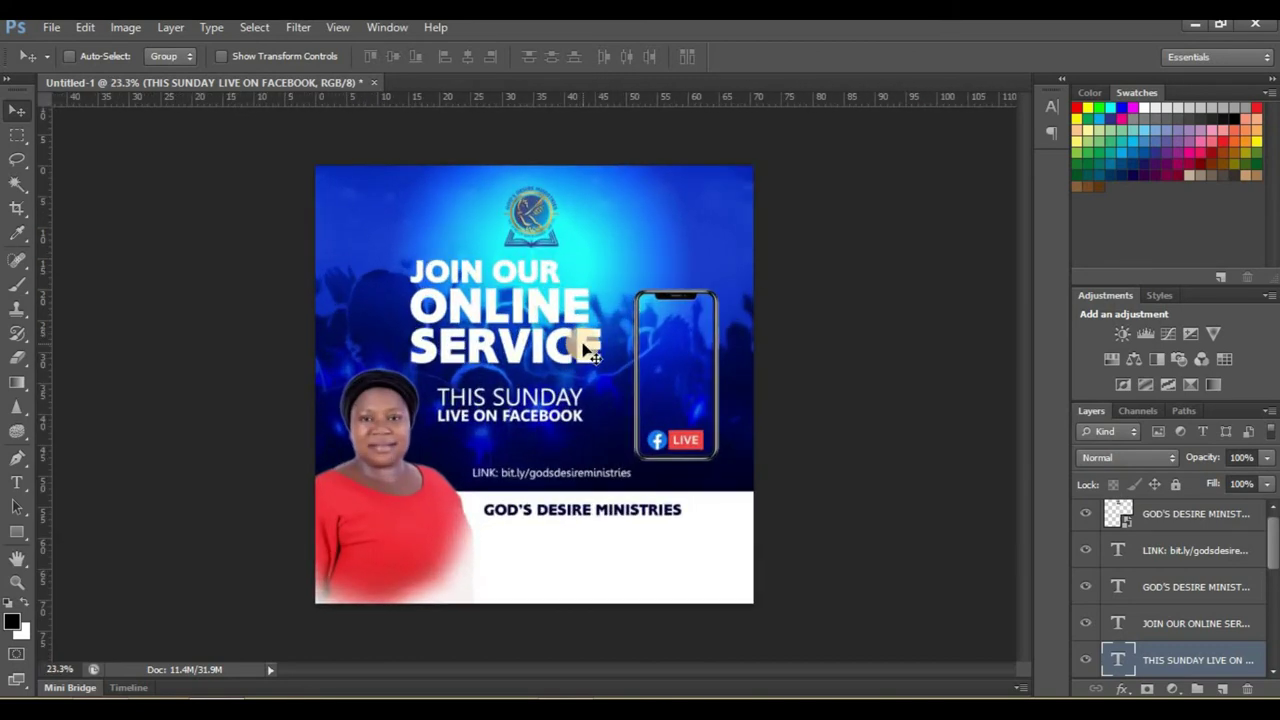
scroll(588, 347, "down", 1)
scroll(588, 347, "down", 1)
scroll(580, 345, "down", 1)
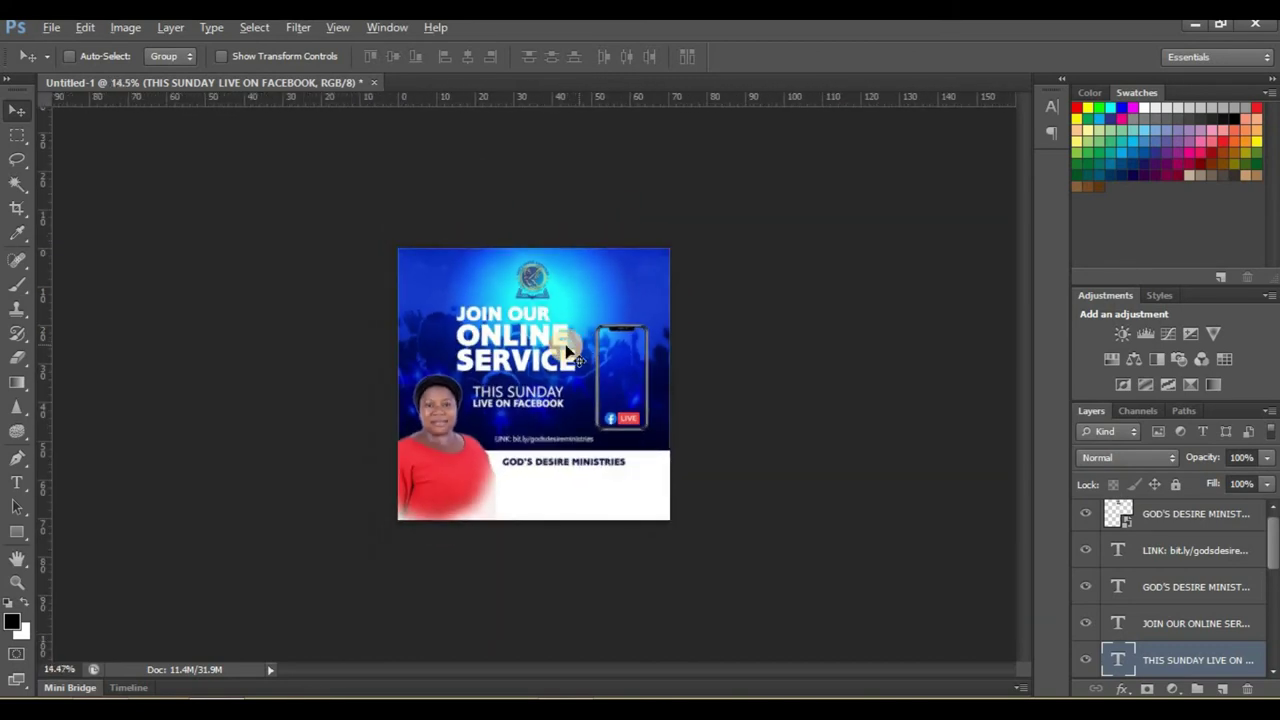
scroll(563, 285, "up", 2)
mouse_move(529, 243)
left_mouse_down()
mouse_move(380, 258)
mouse_move(564, 271)
mouse_move(532, 277)
left_mouse_up()
Centre-align the lines of the JOIN OUR ONLINE SERVICE title
left_click(545, 323)
key("t")
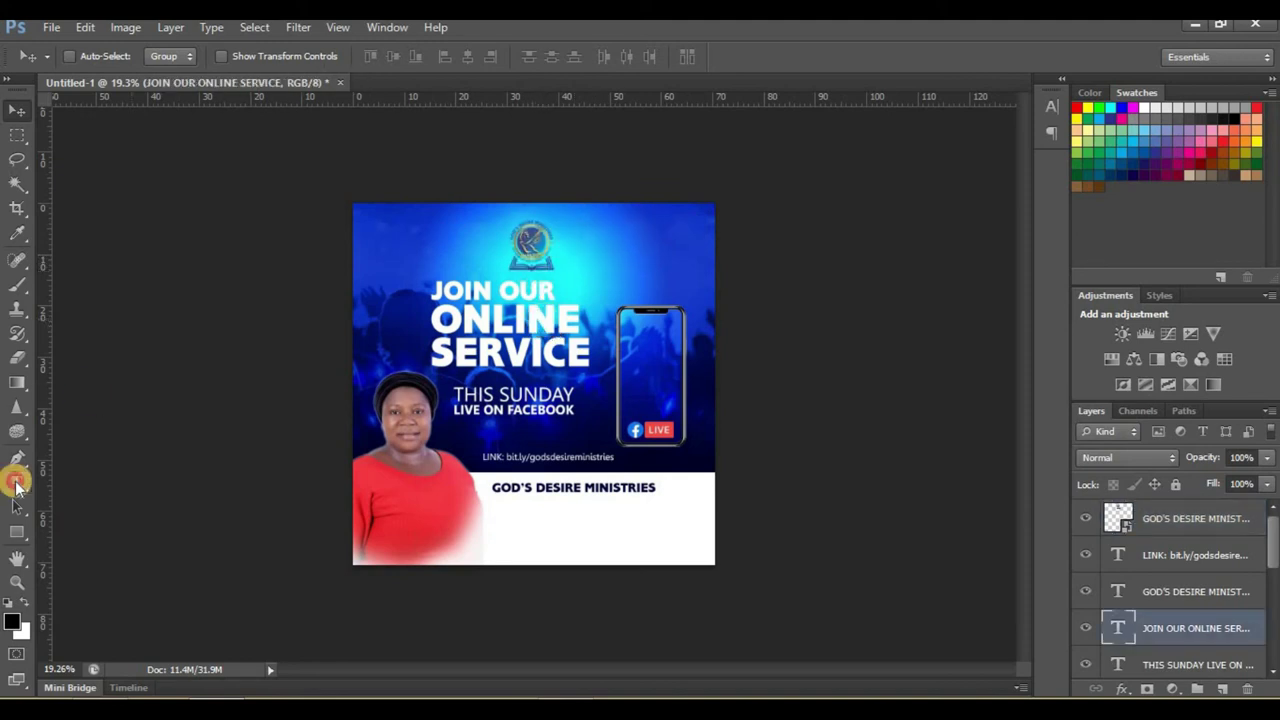
left_click(534, 318)
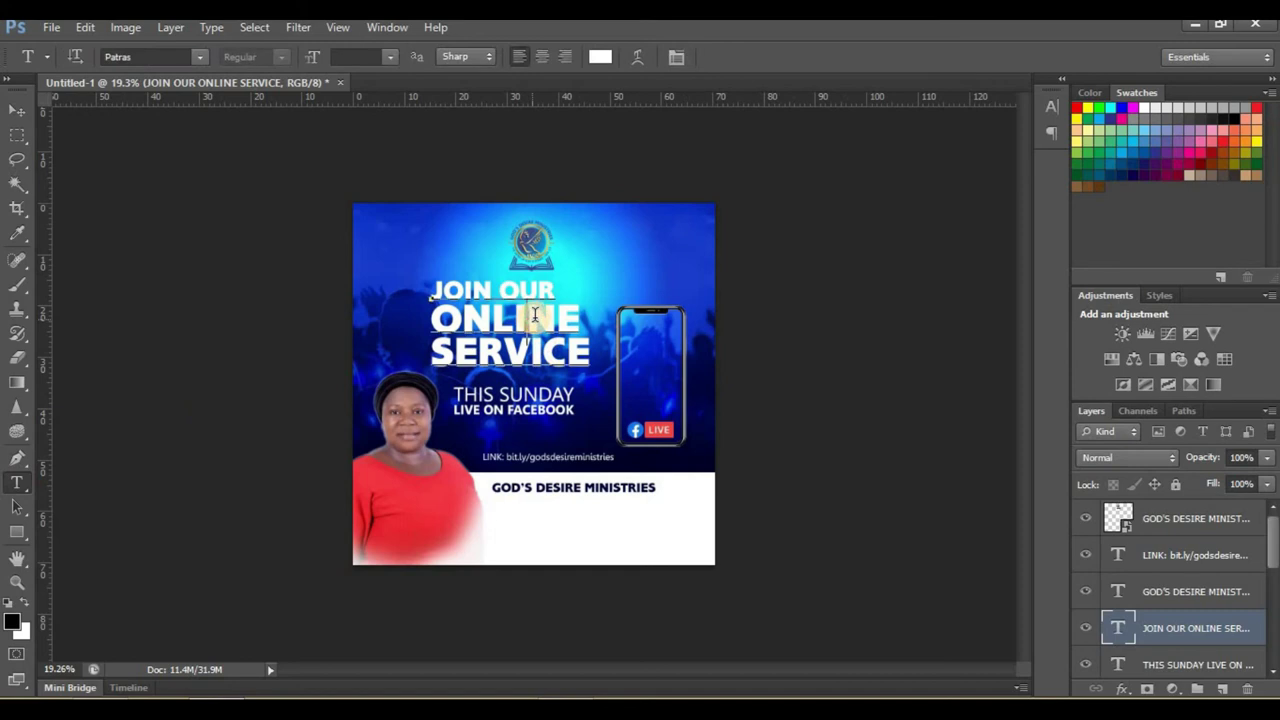
left_click(542, 276)
key("ctrl+a")
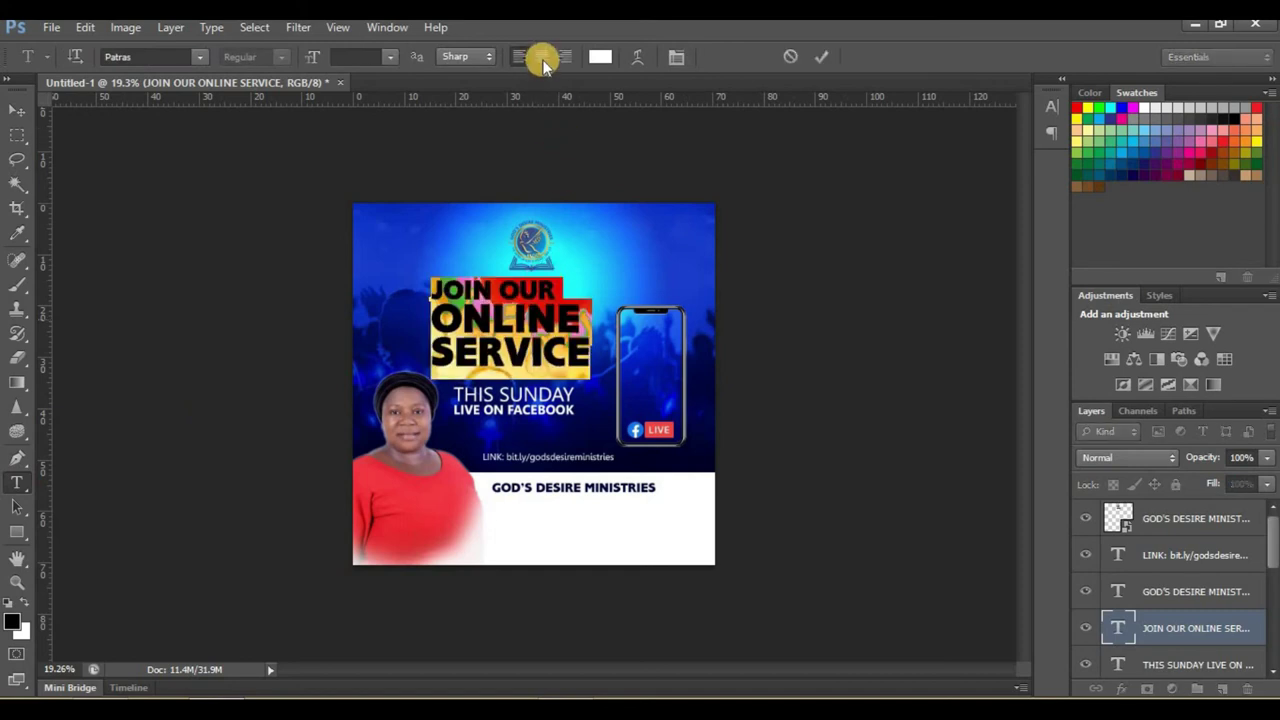
left_click(542, 57)
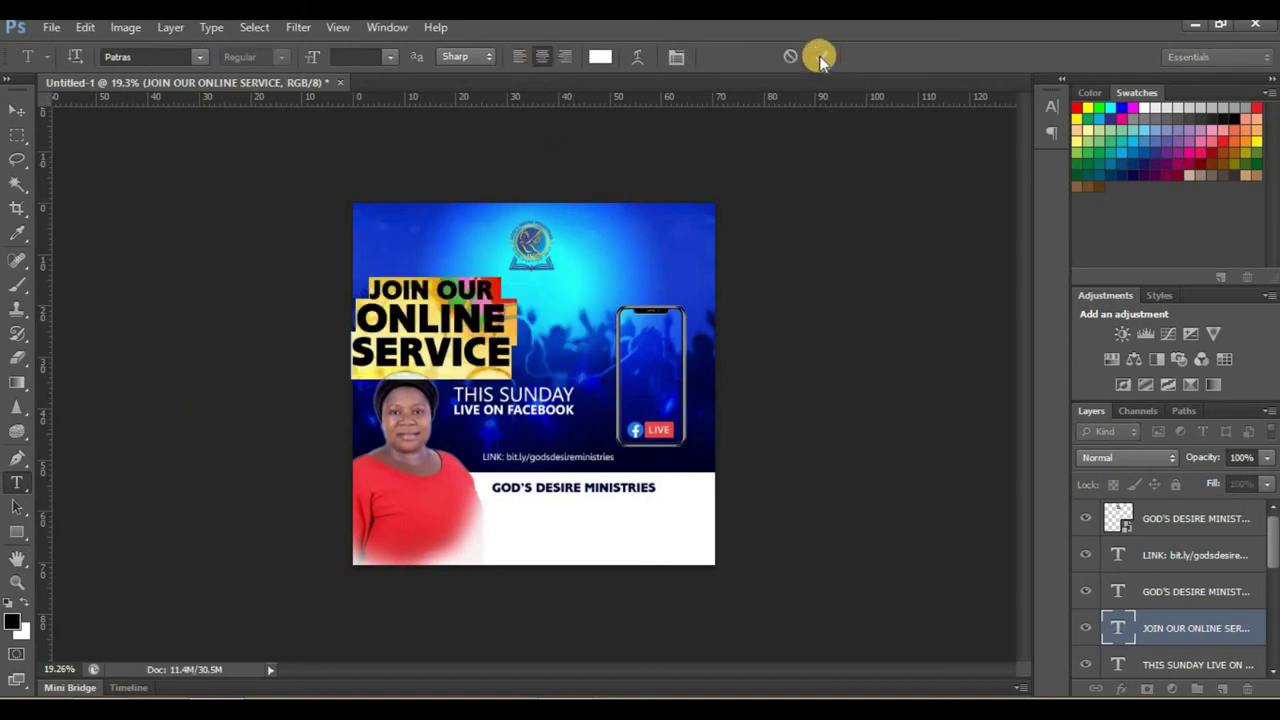
left_click(468, 325)
left_click(529, 318)
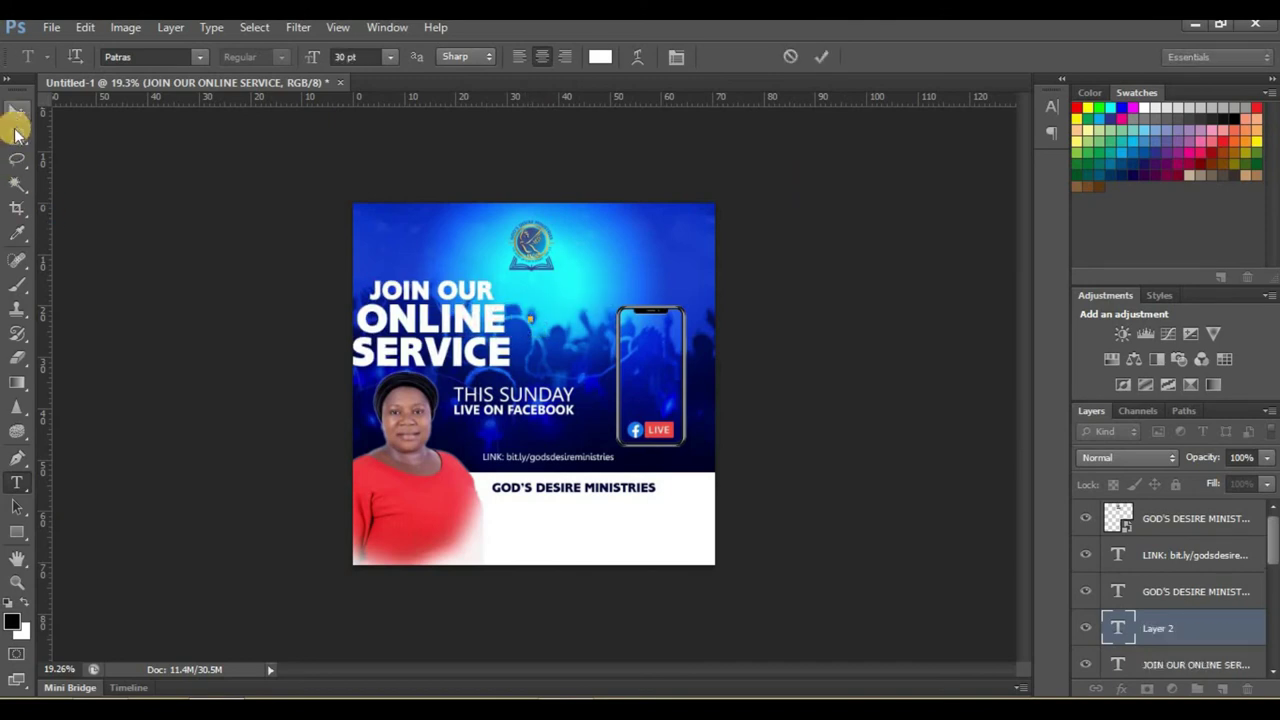
Move the title right so it sits centred on the flyer
left_click(17, 112)
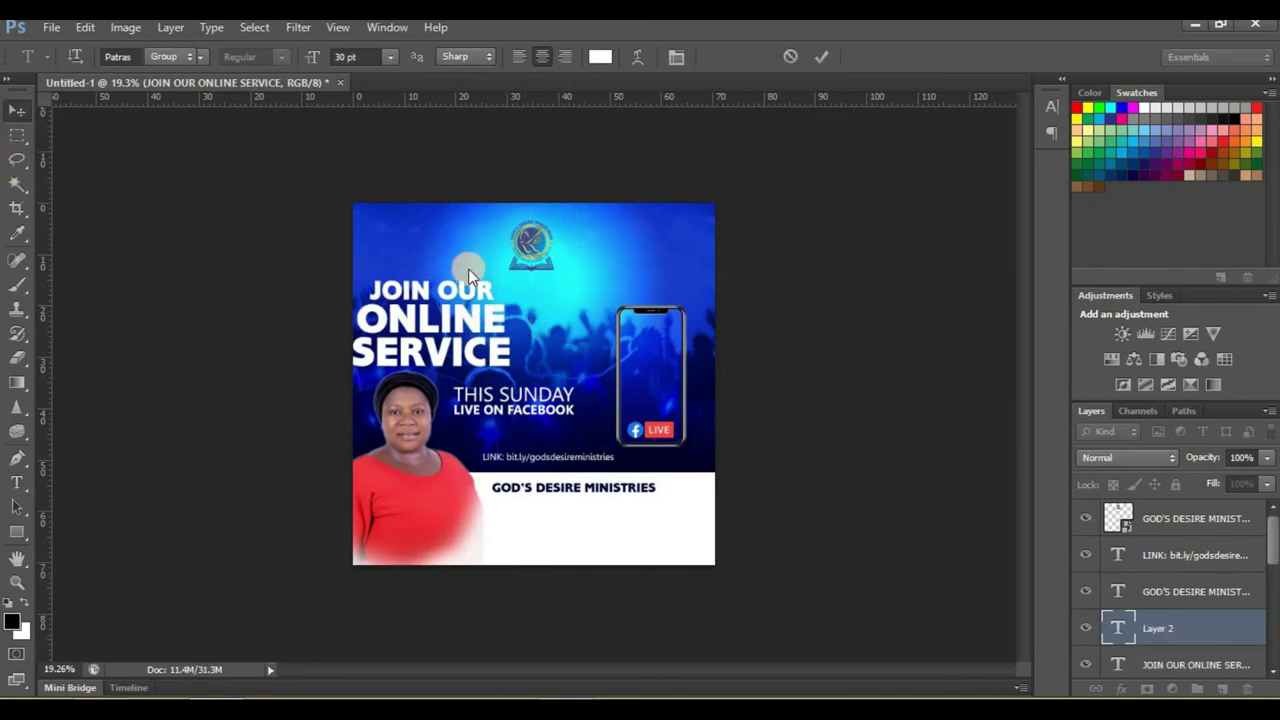
mouse_move(505, 330)
left_mouse_down()
mouse_move(480, 322)
mouse_move(572, 328)
left_mouse_up()
left_click(480, 322, "ctrl")
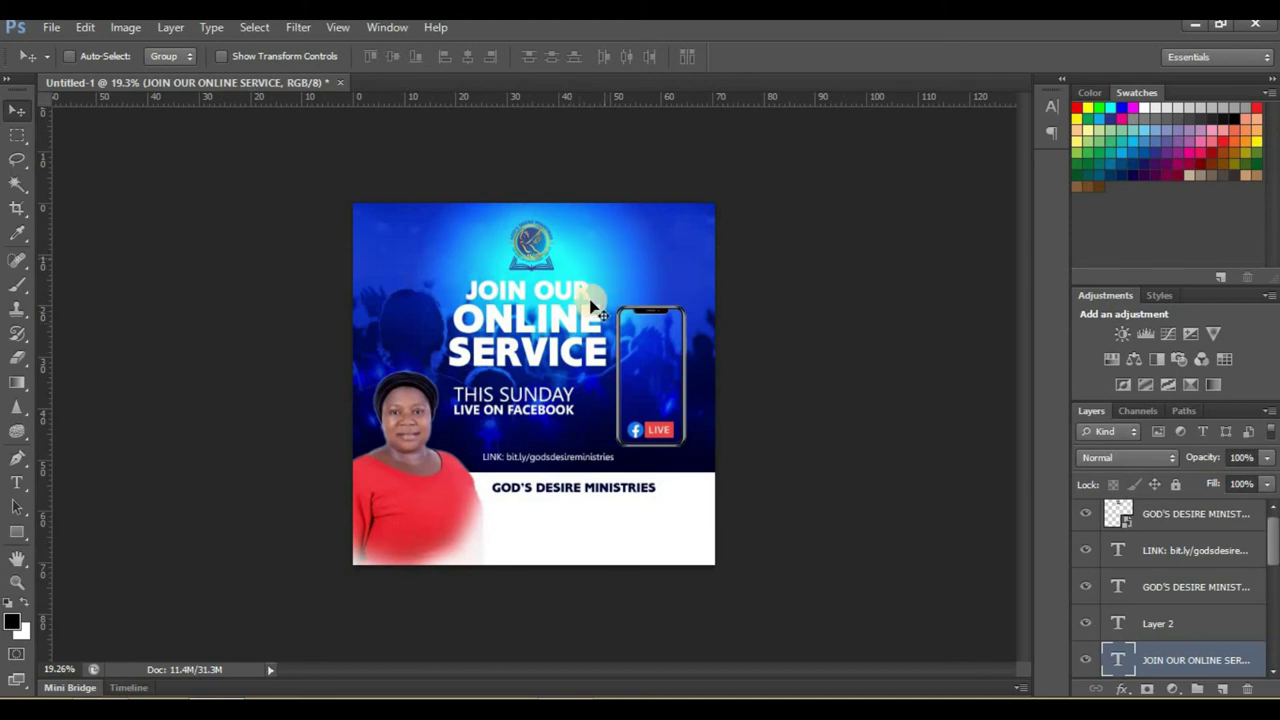
scroll(565, 418, "up", 2)
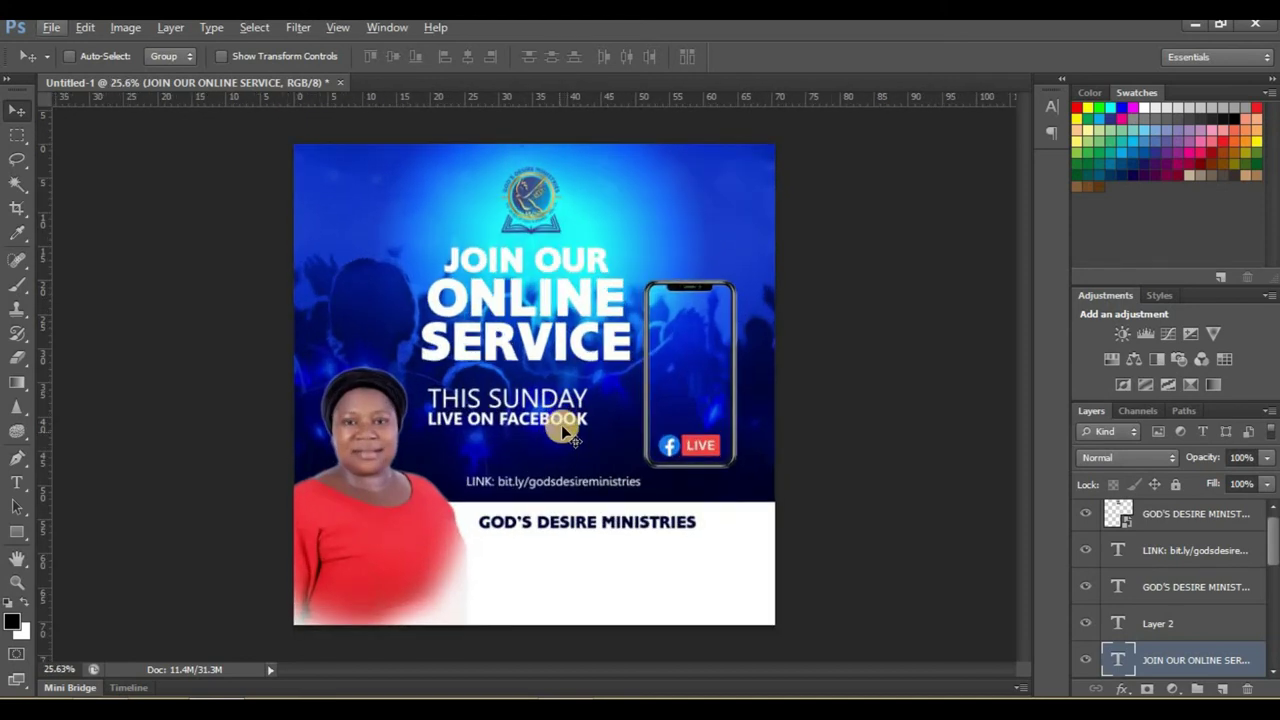
Shift the THIS SUNDAY text up and right and nudge the LINK line
left_click_drag(558, 427, 566, 420)
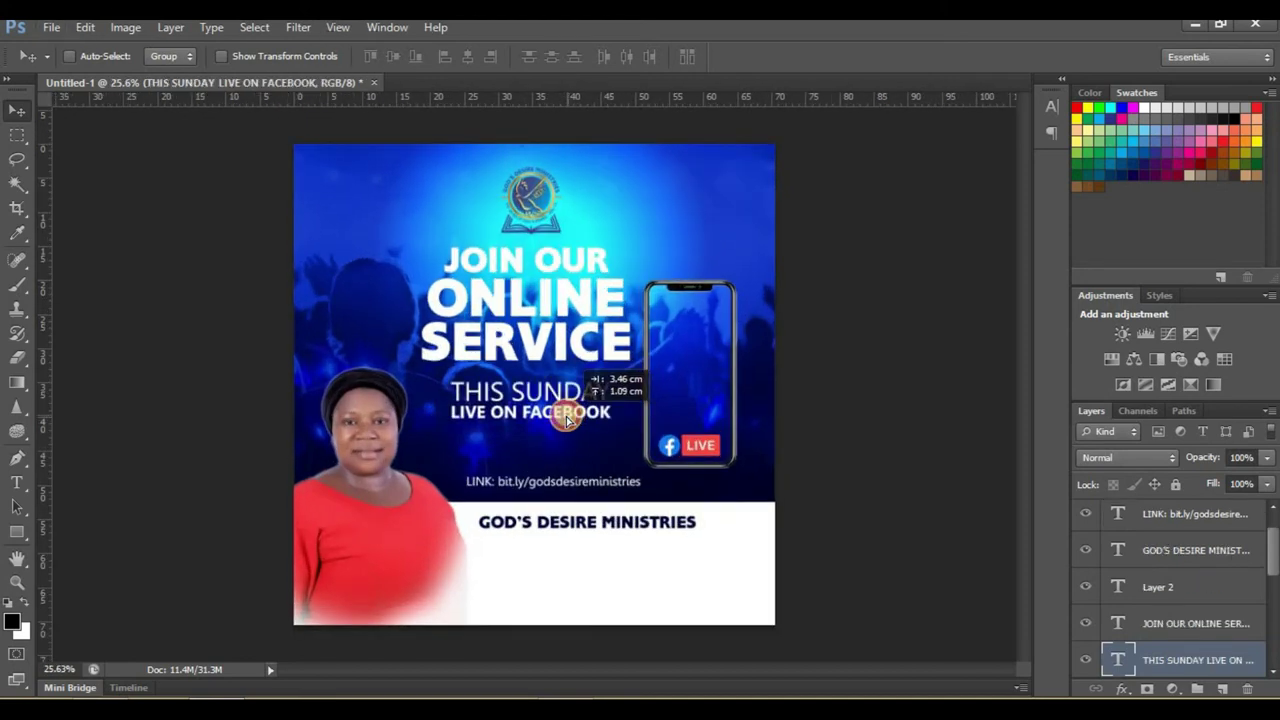
left_click_drag(565, 418, 566, 418)
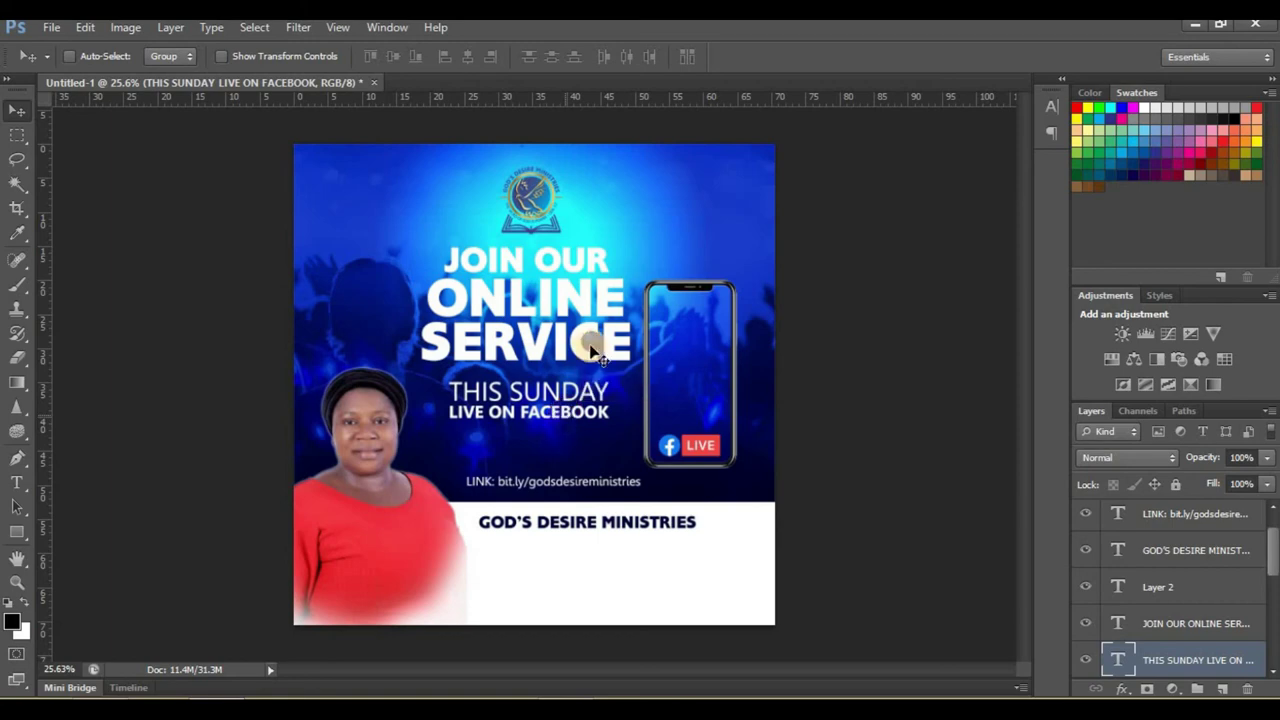
scroll(598, 358, "down", 1)
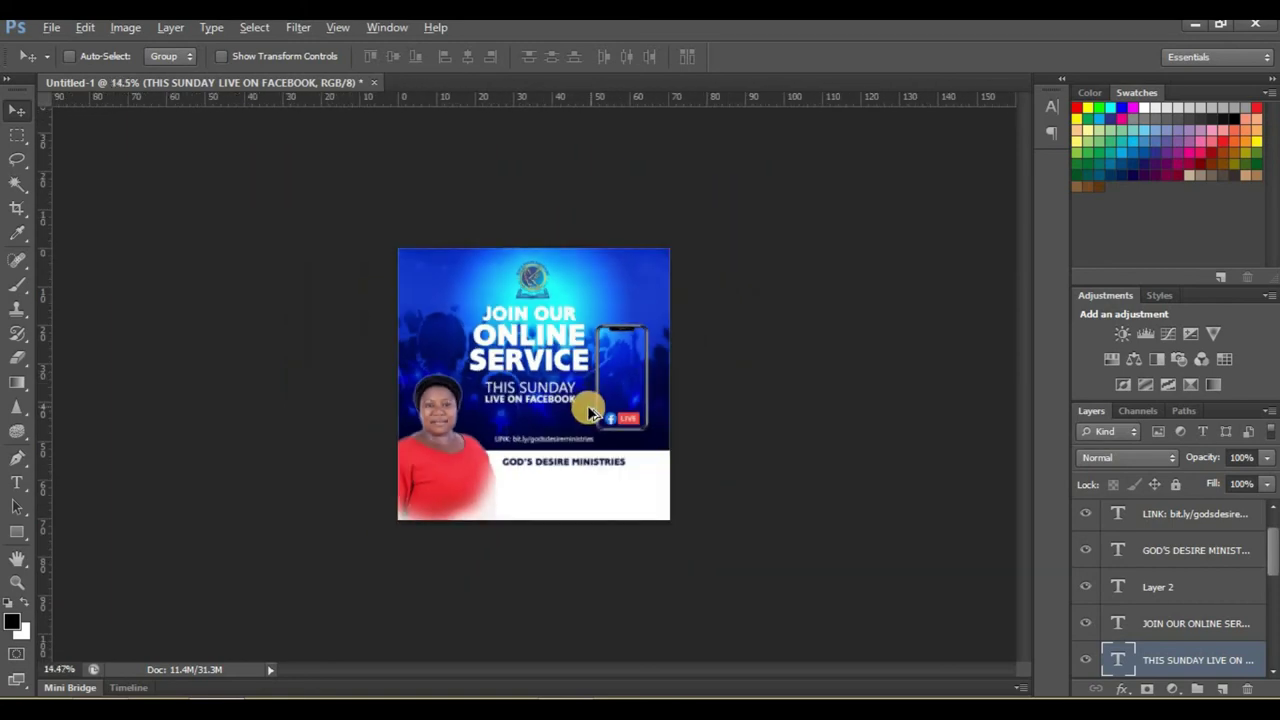
scroll(535, 397, "up", 2)
scroll(535, 395, "up", 1)
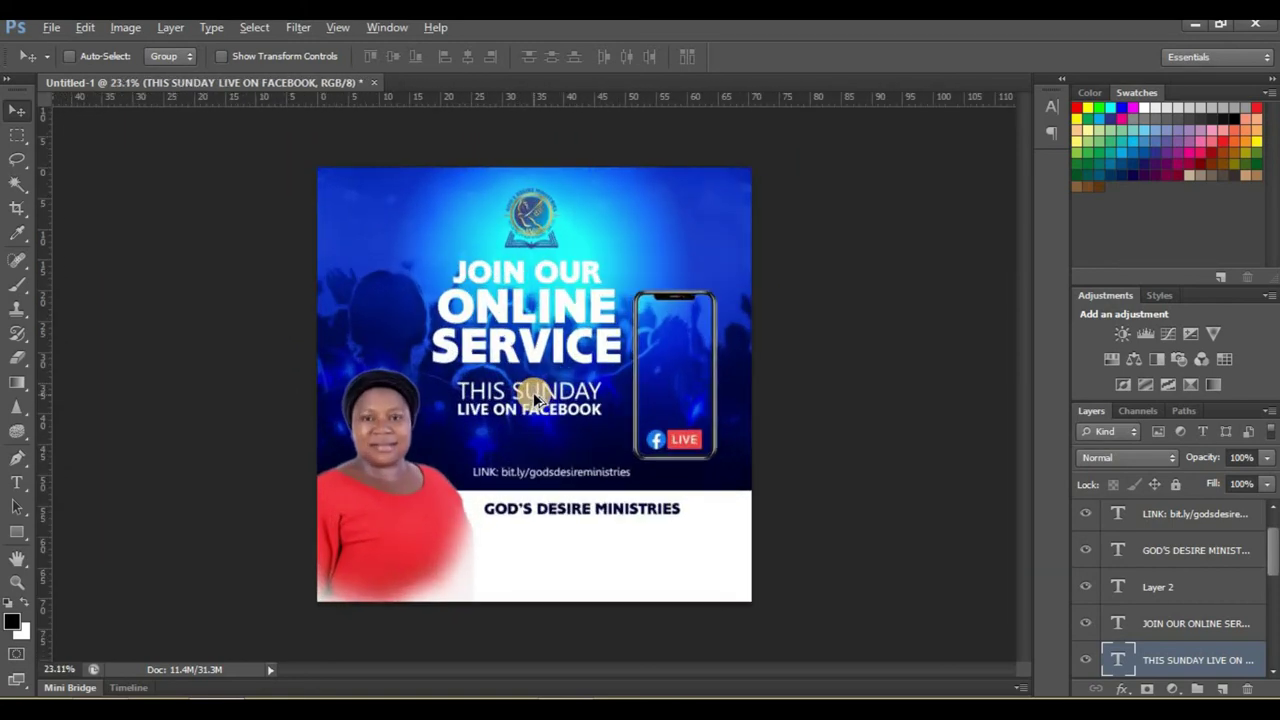
scroll(533, 392, "up", 1)
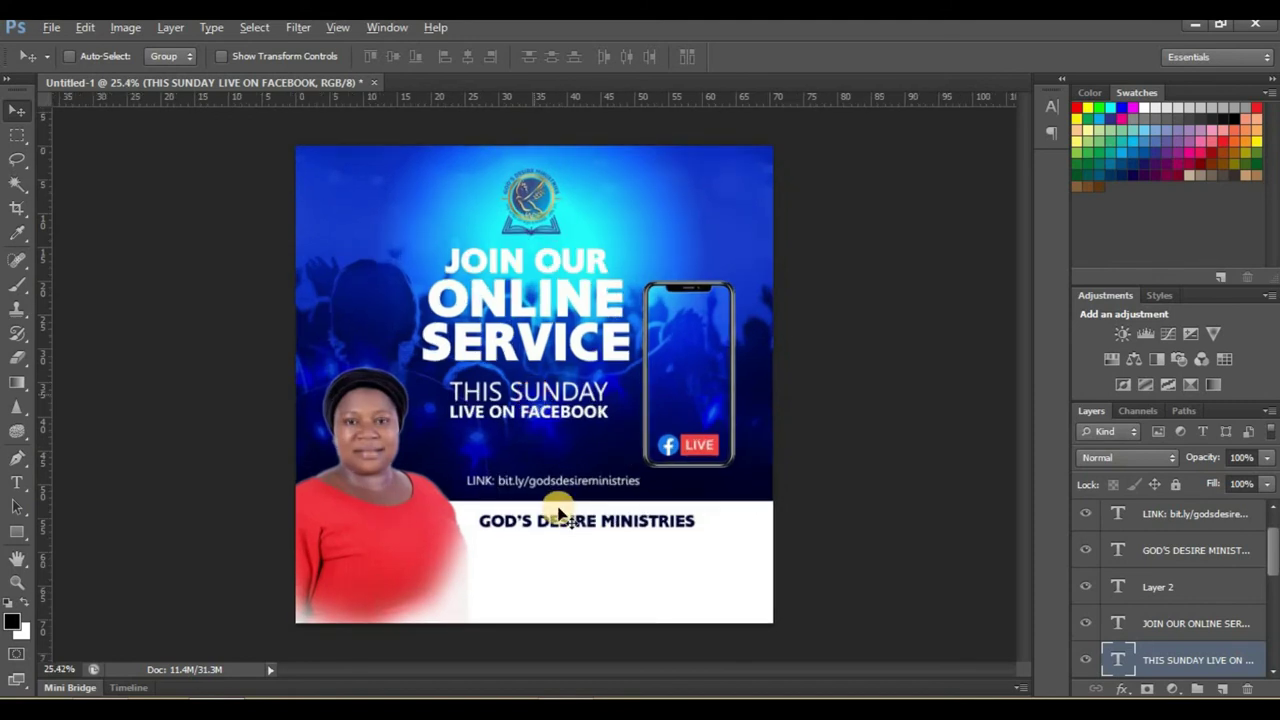
mouse_move(572, 479)
left_mouse_down()
mouse_move(549, 465)
mouse_move(563, 418)
left_mouse_up()
scroll(563, 418, "up", 1)
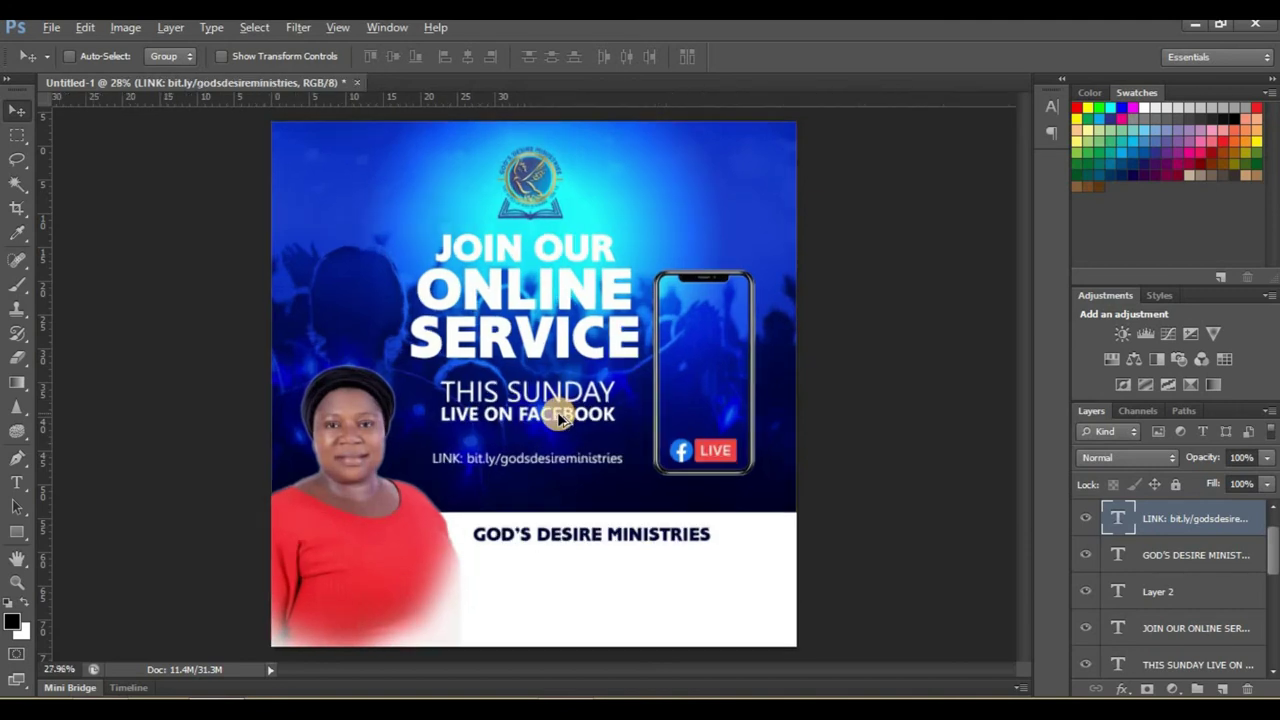
Centre-align the THIS SUNDAY / LIVE ON FACEBOOK lines
left_click(560, 416, "ctrl")
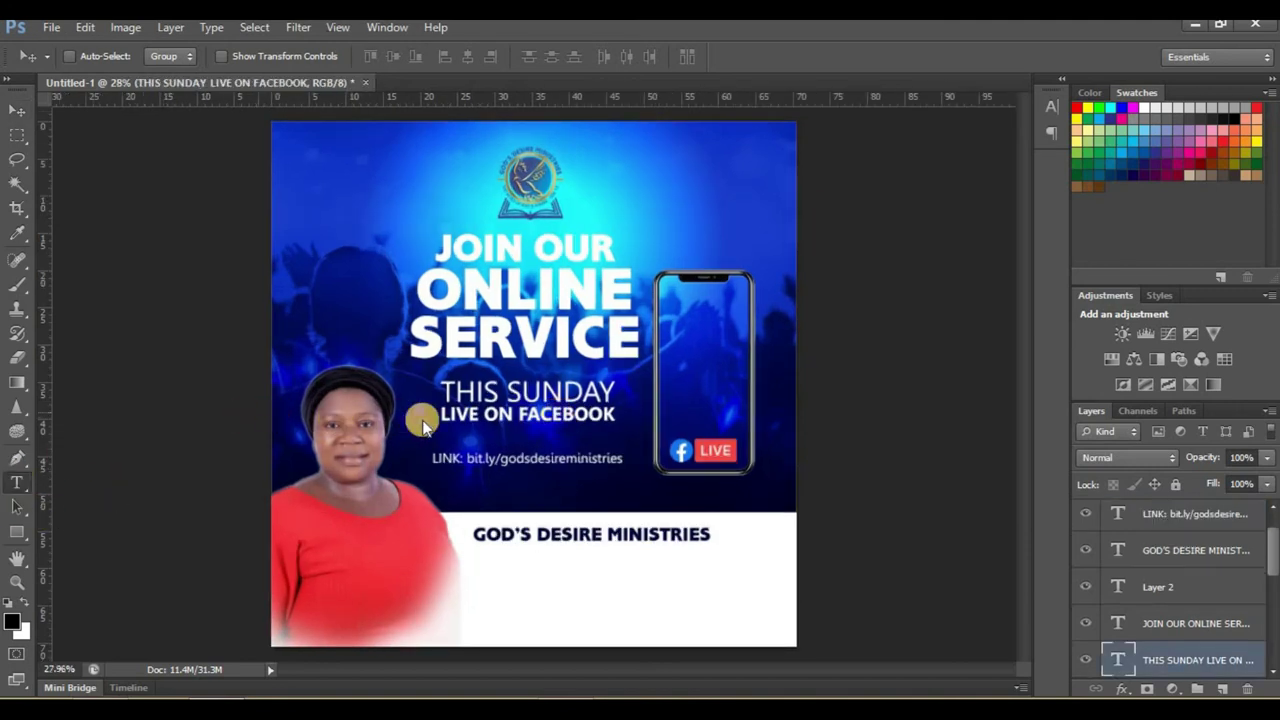
key("t")
left_click(467, 410)
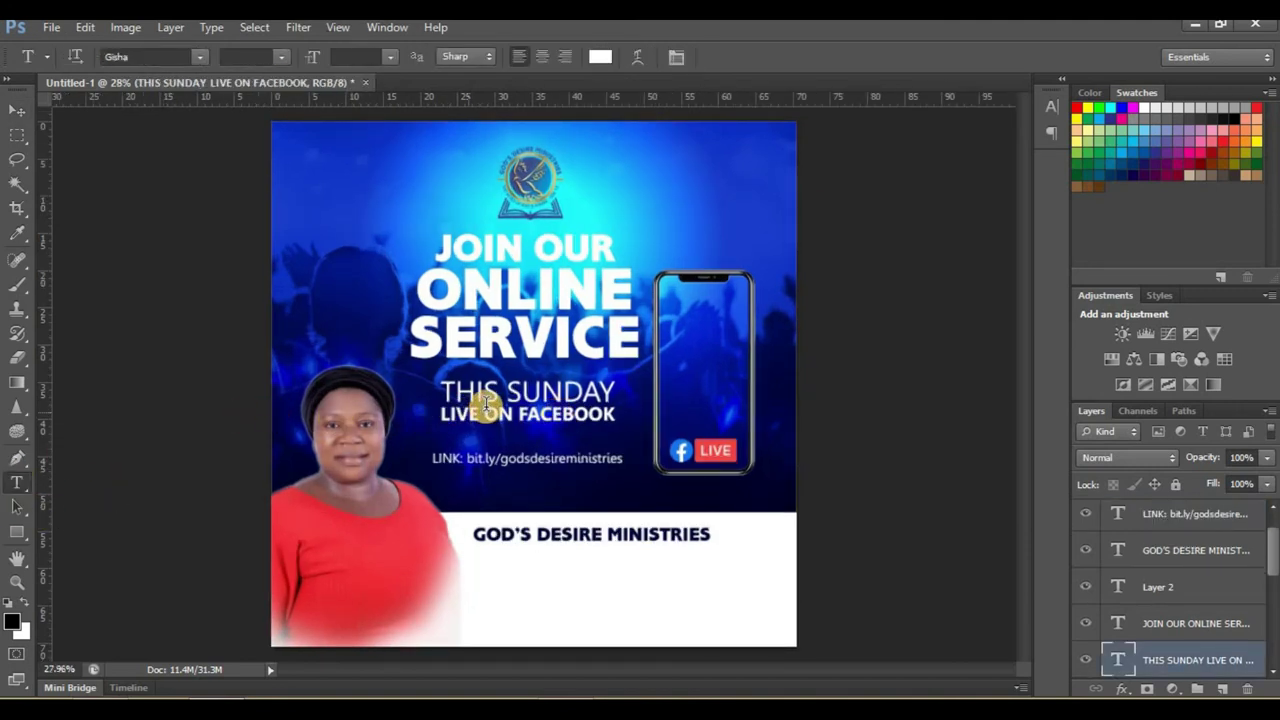
key("ctrl+a")
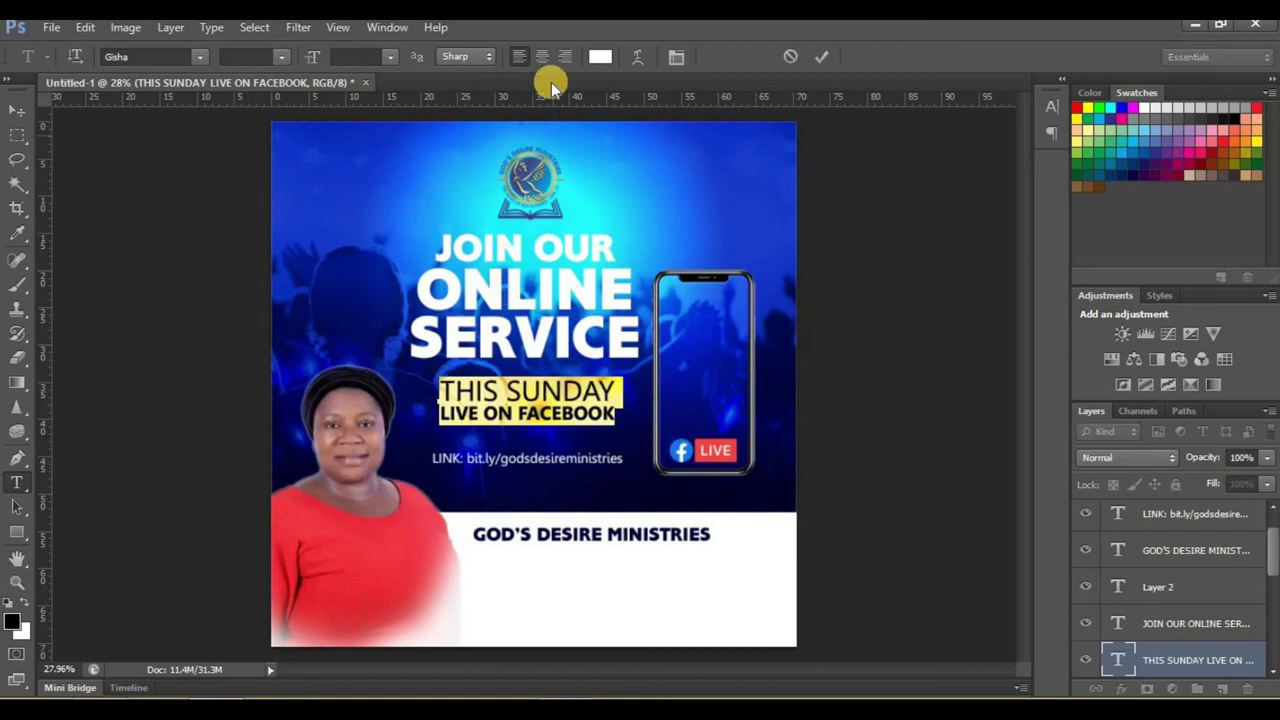
left_click(541, 56)
left_click(17, 110)
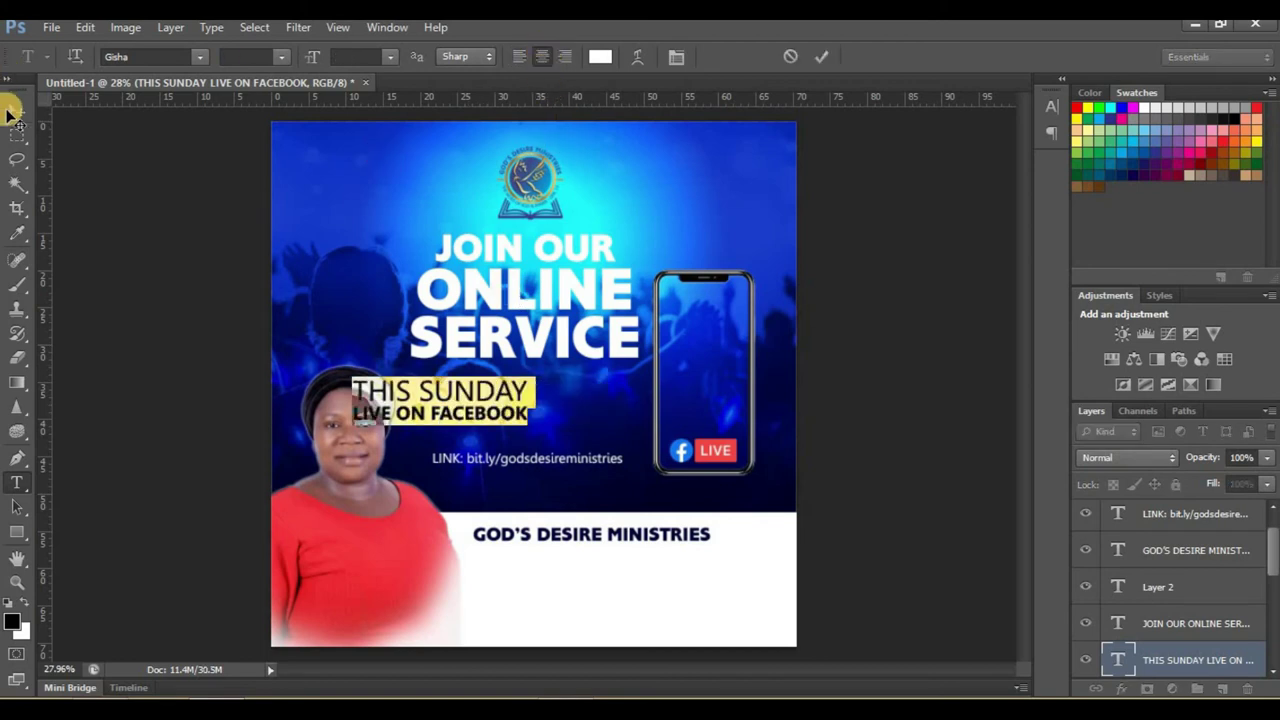
Position THIS SUNDAY text beneath the title and shift GOD'S DESIRE MINISTRIES slightly right
left_click_drag(460, 423, 548, 403)
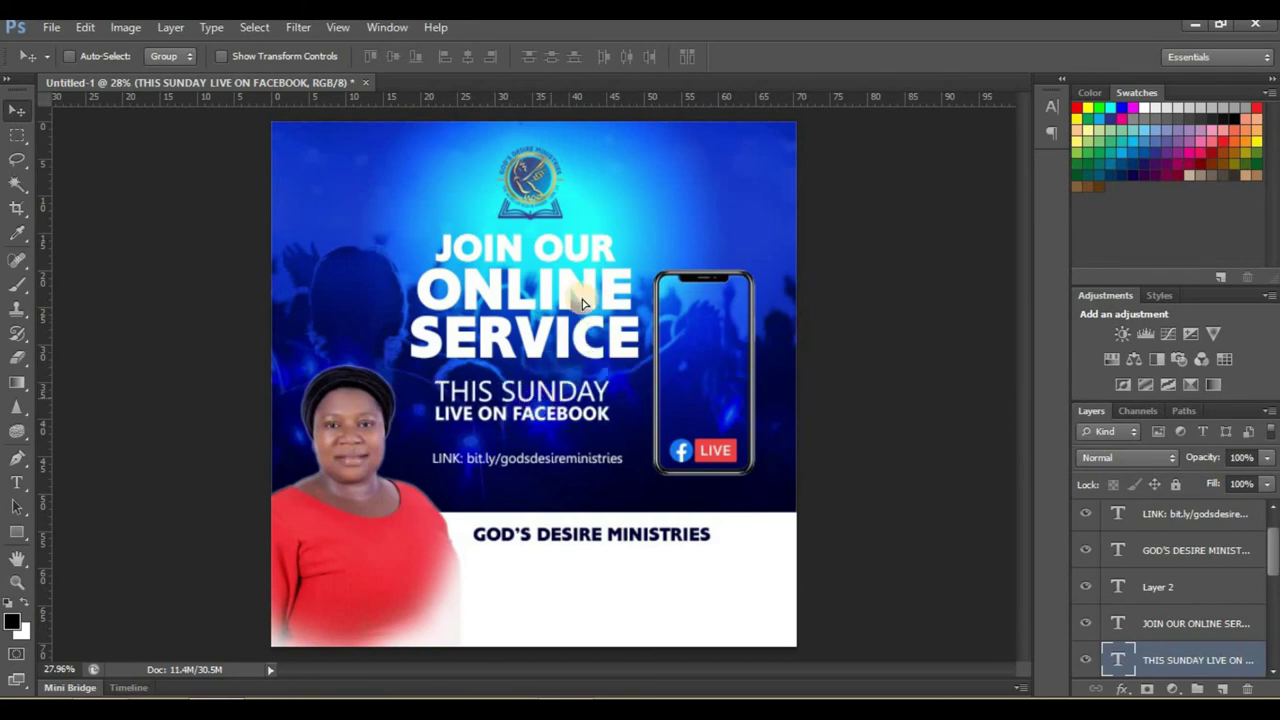
scroll(527, 455, "down", 2)
scroll(525, 455, "up", 2)
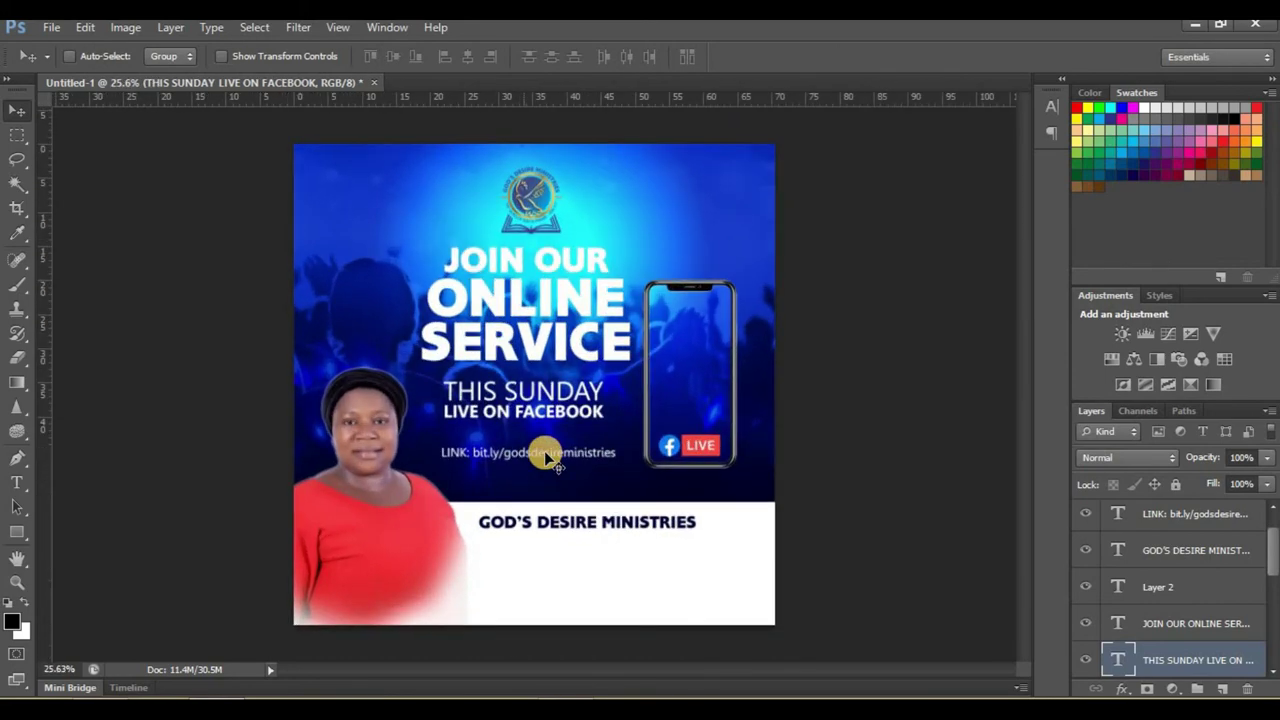
left_click_drag(540, 460, 555, 460)
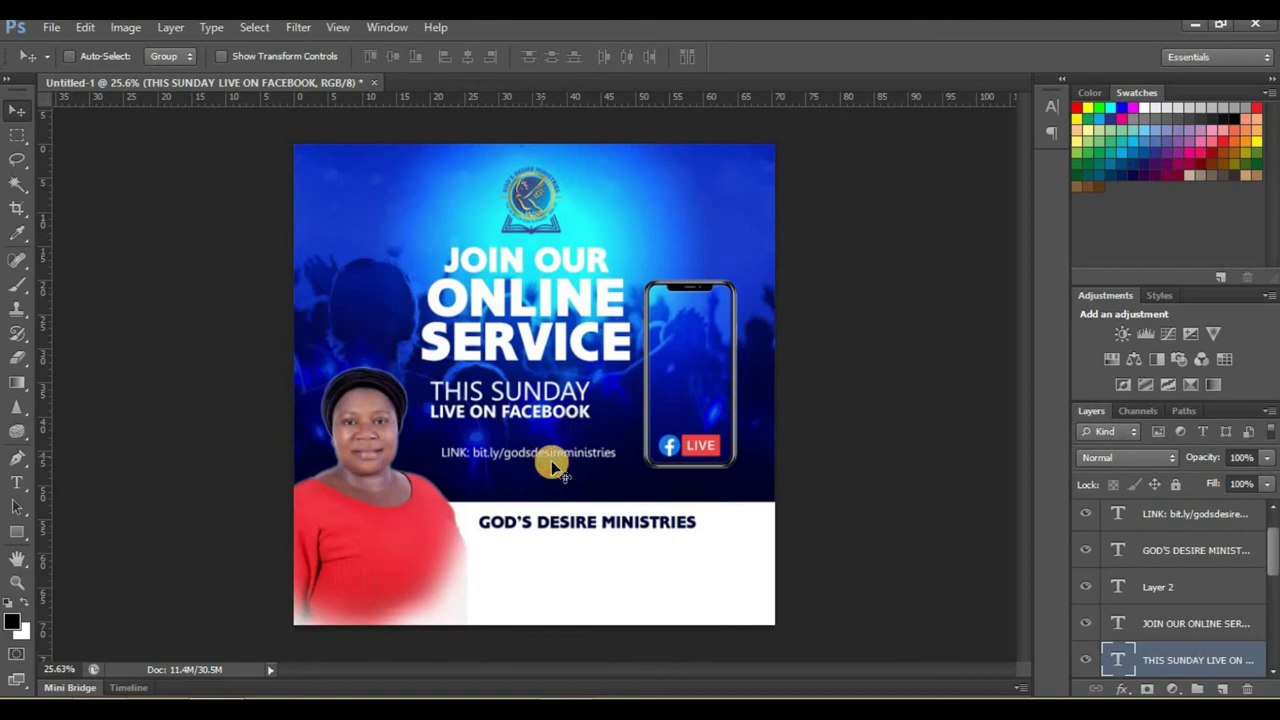
key("shift+Left")
key("shift+Left")
key("shift+Left")
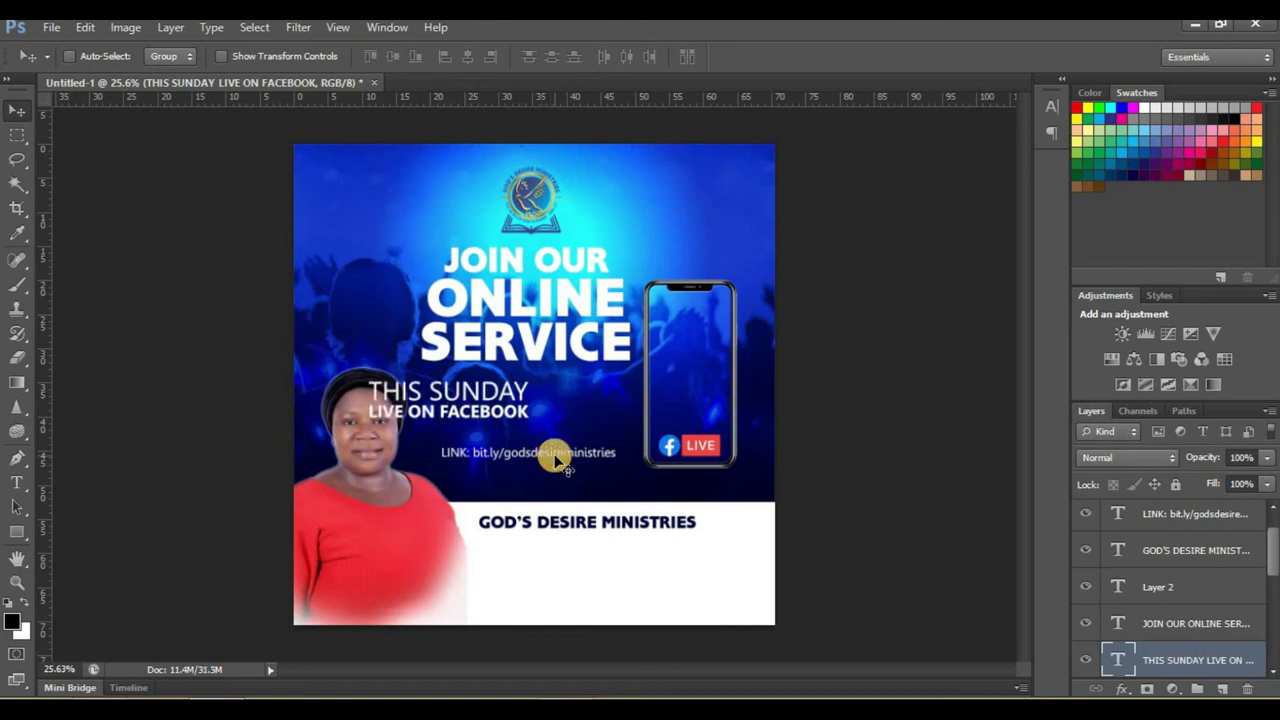
key("ctrl+z")
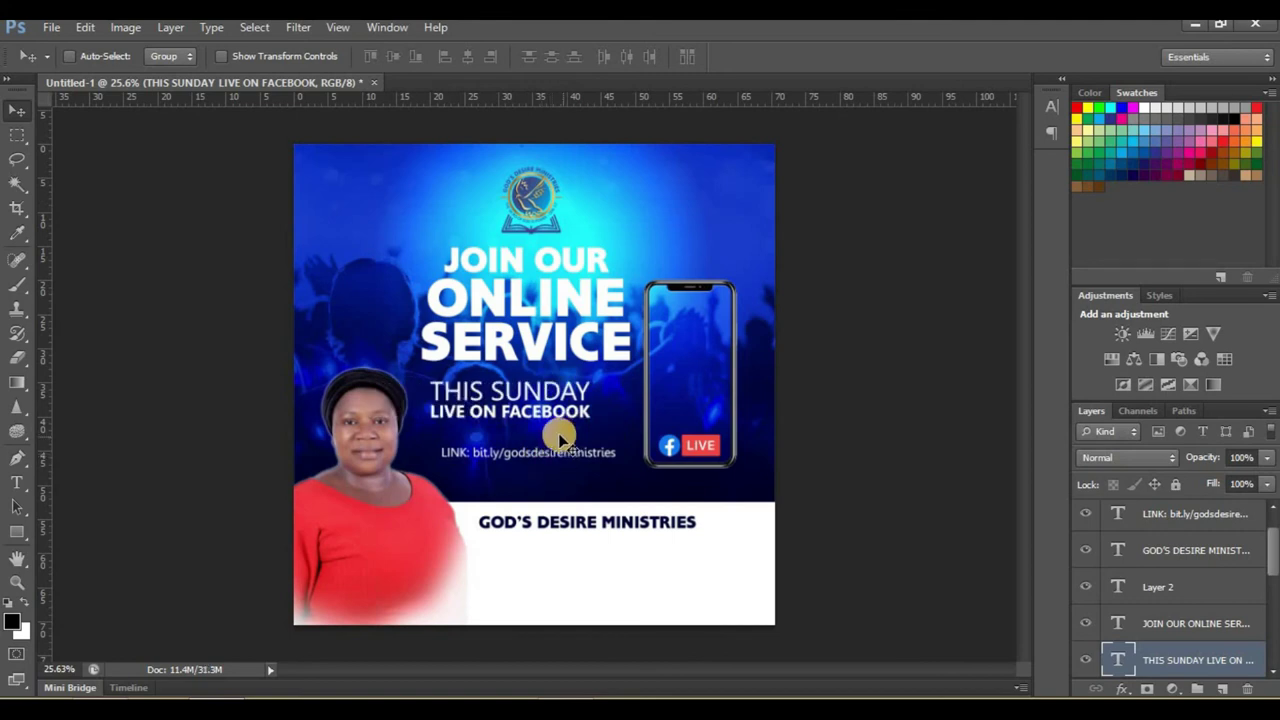
mouse_move(556, 422)
left_mouse_down()
mouse_move(557, 408)
mouse_move(562, 440)
left_mouse_up()
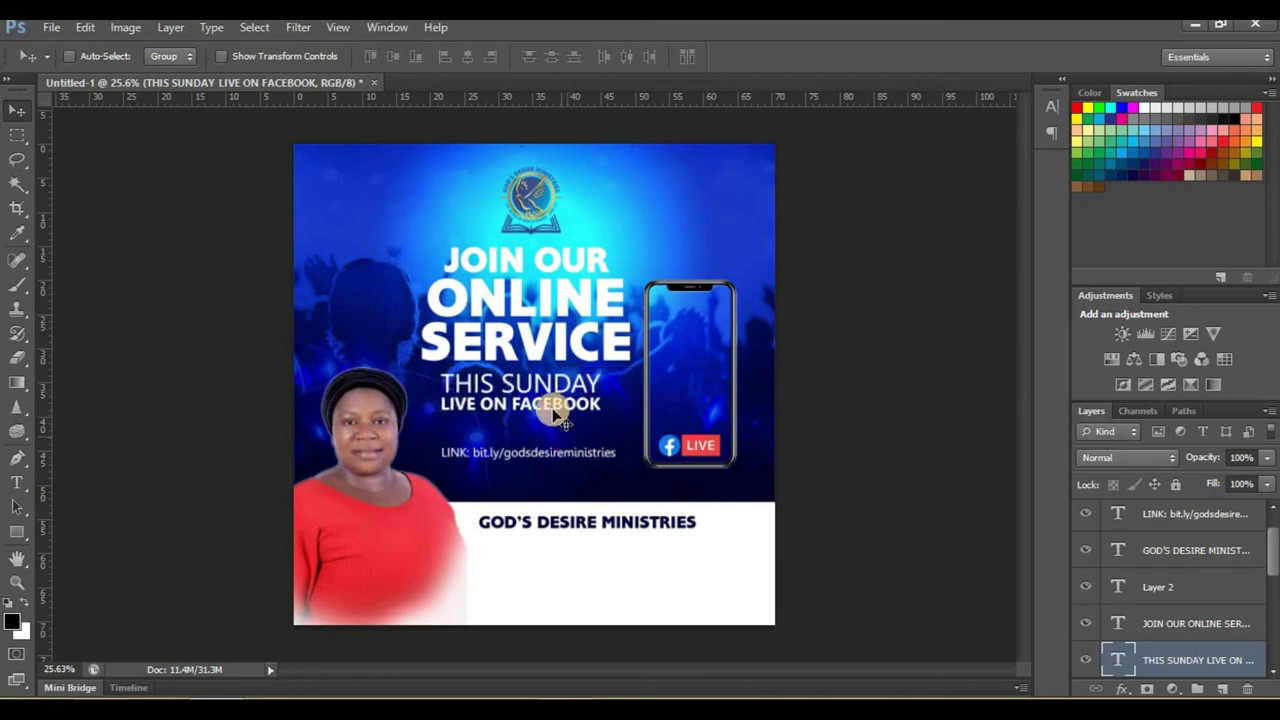
left_click_drag(555, 414, 549, 422)
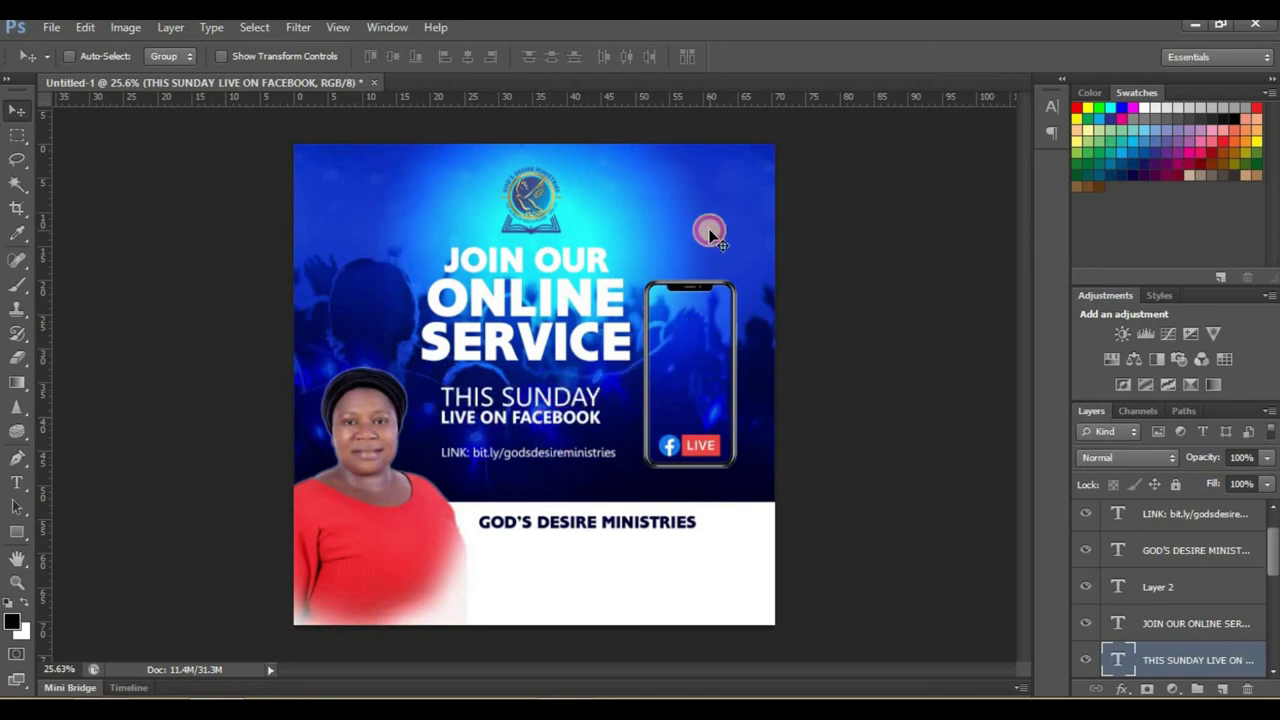
left_click_drag(660, 530, 675, 533)
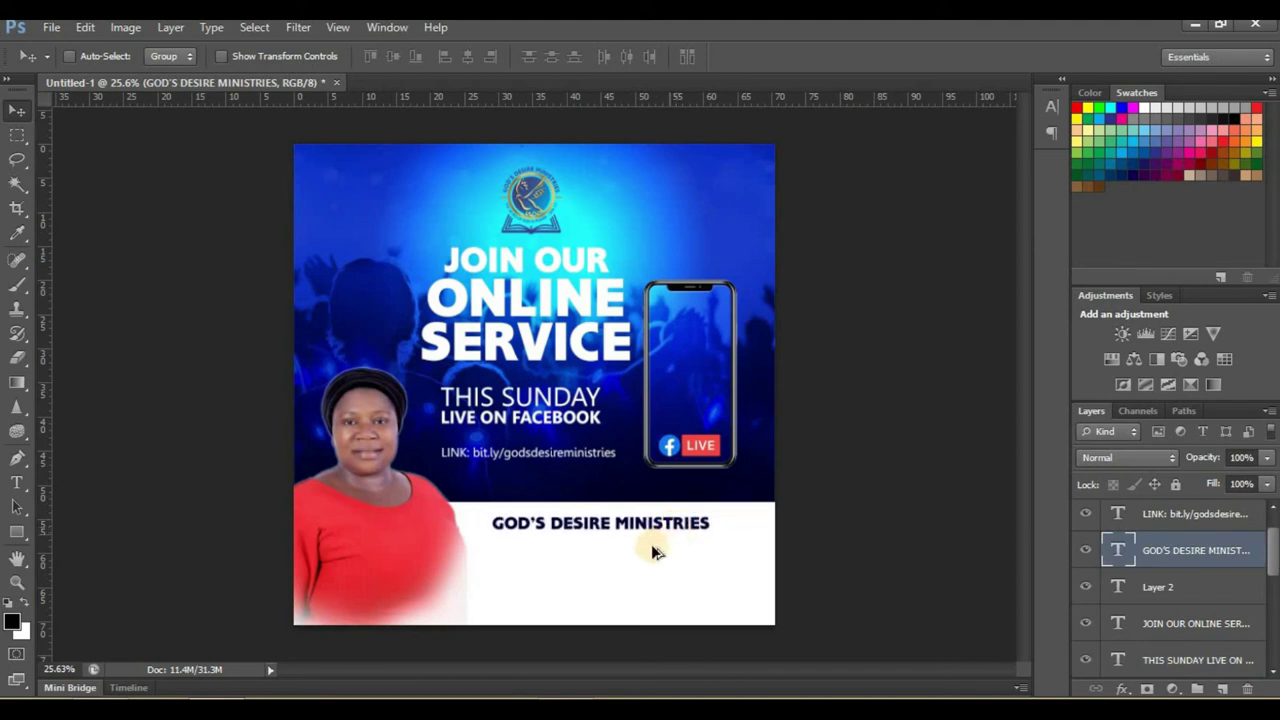
Finish typing the AKA VICTORY CENTER line under the ministry name
scroll(651, 544, "up", 1)
scroll(651, 544, "up", 1)
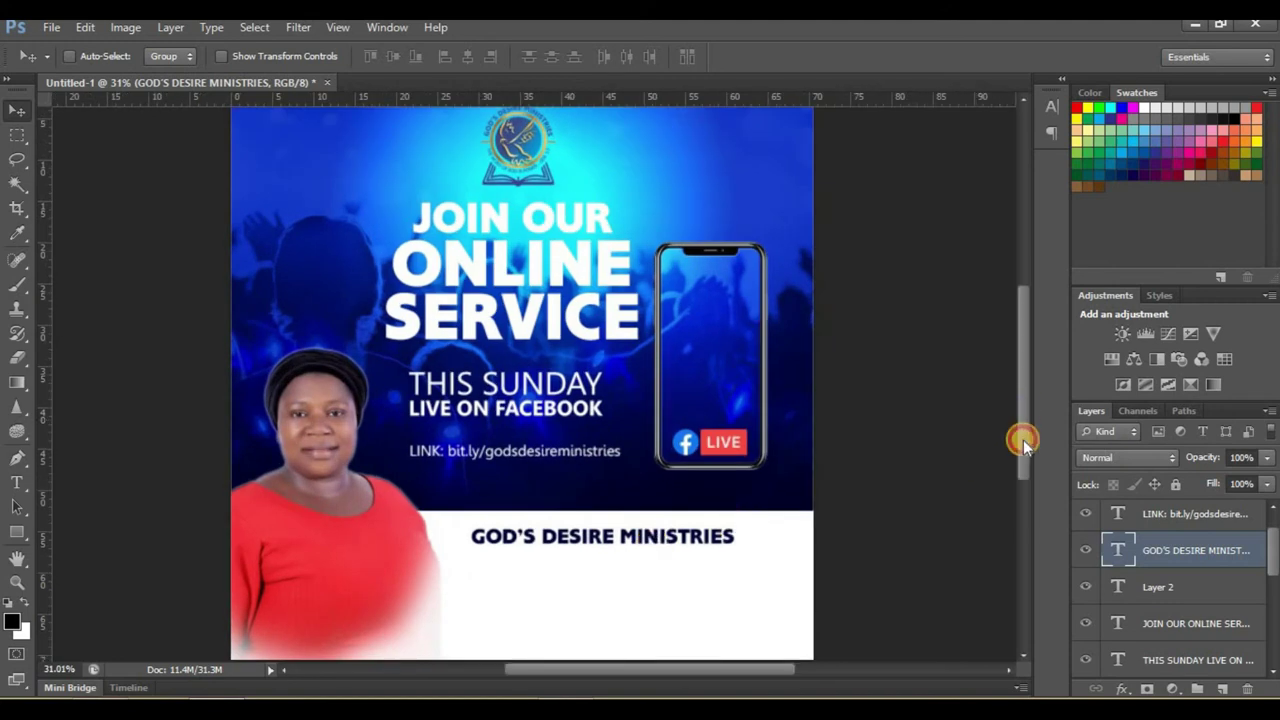
scroll(1020, 437, "down", 2)
left_click(17, 482)
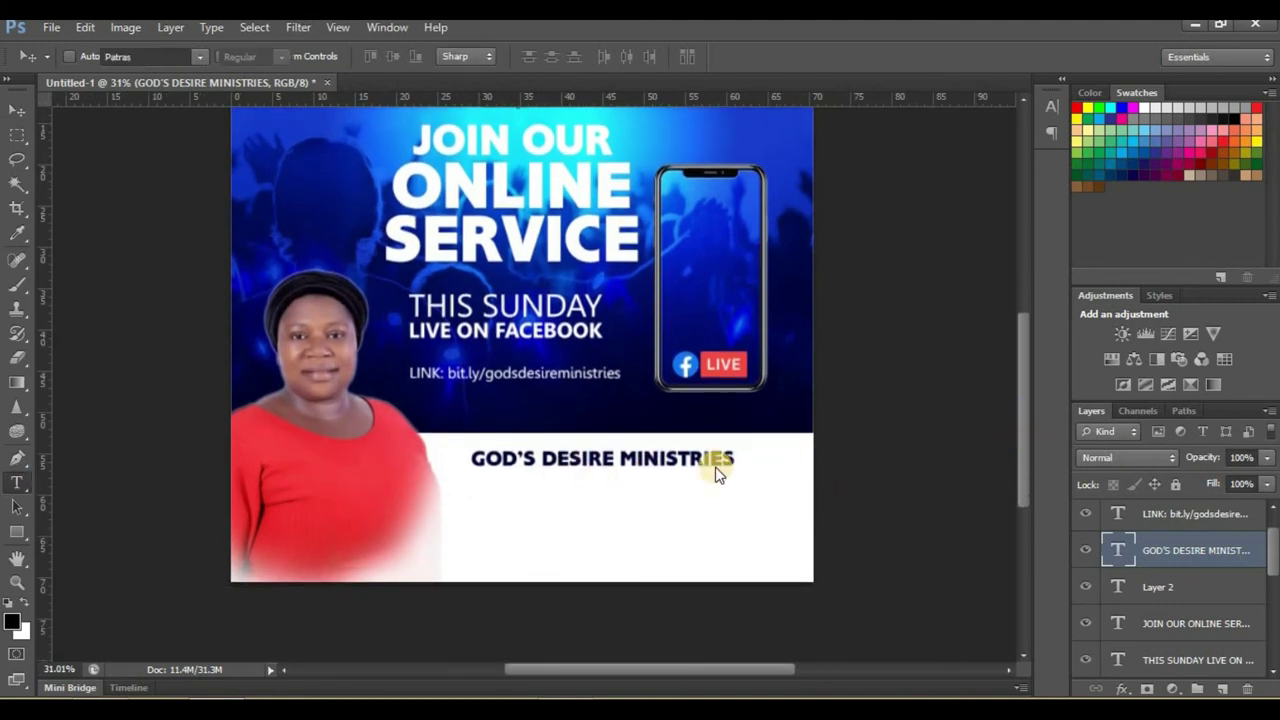
left_click(739, 452)
type("AKA VICTORY CENTE")
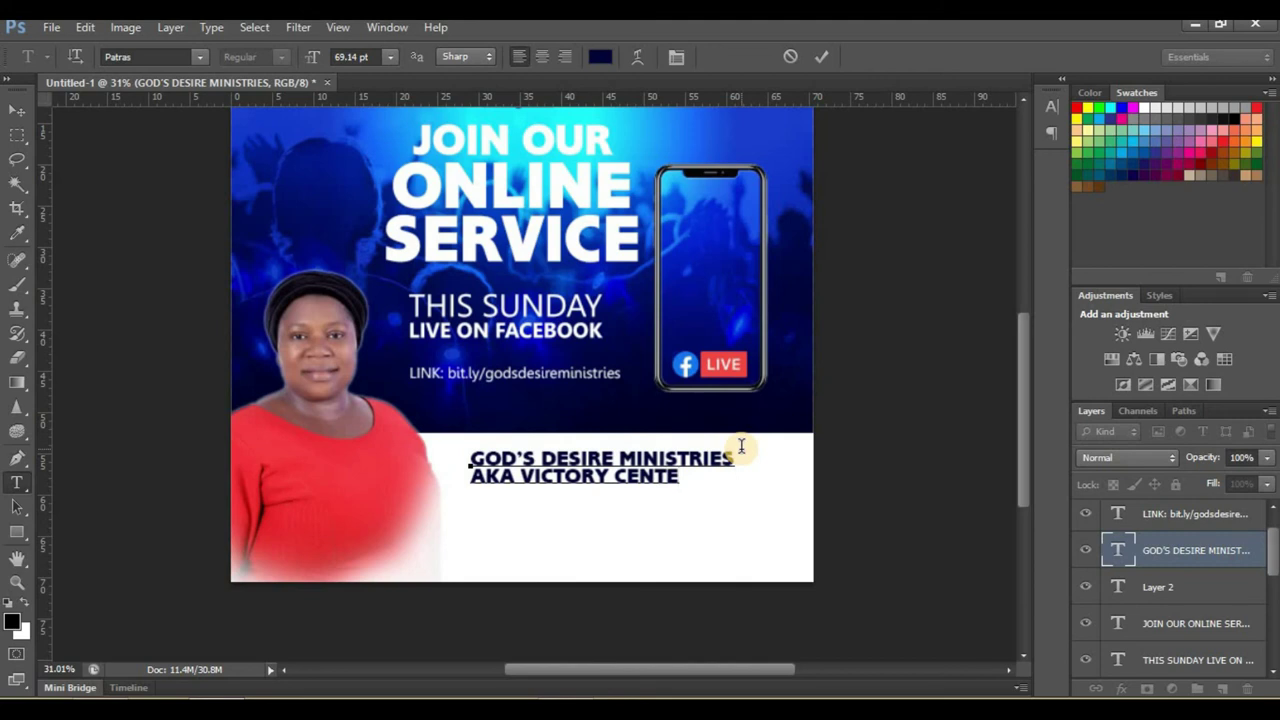
type("R")
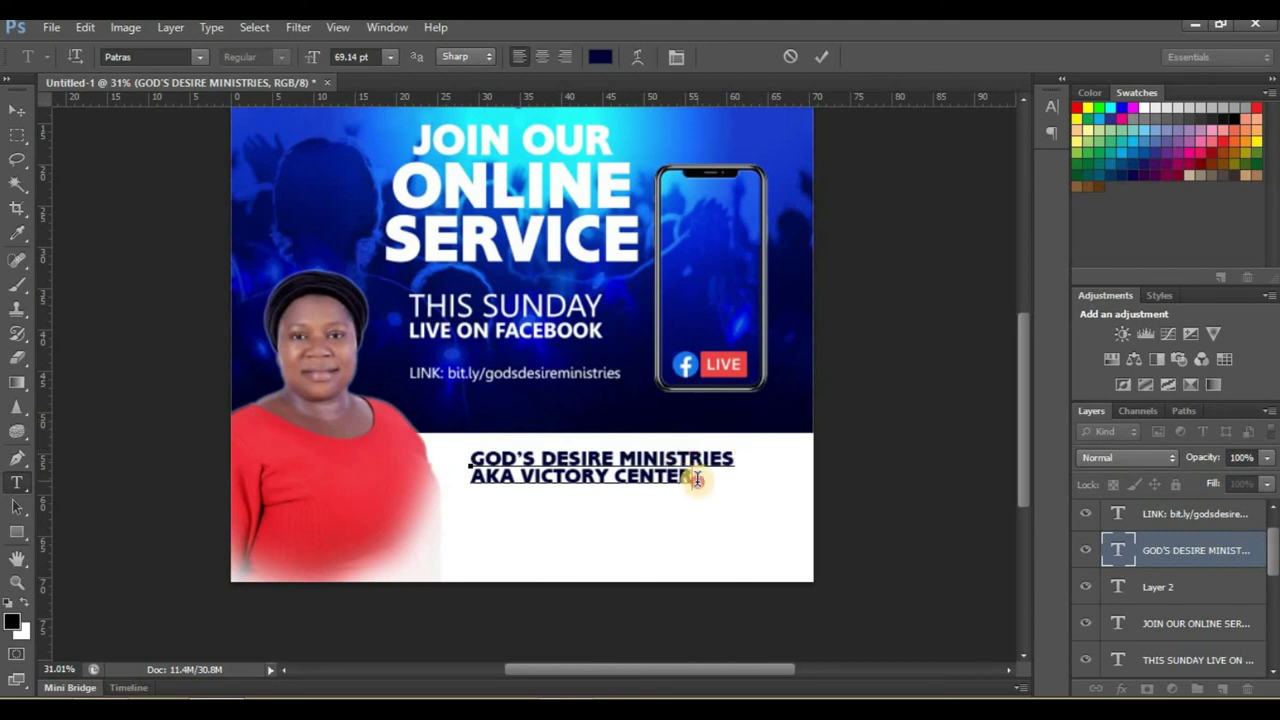
Set the AKA VICTORY CENTER line in Gisha Bold
left_click_drag(697, 479, 468, 477)
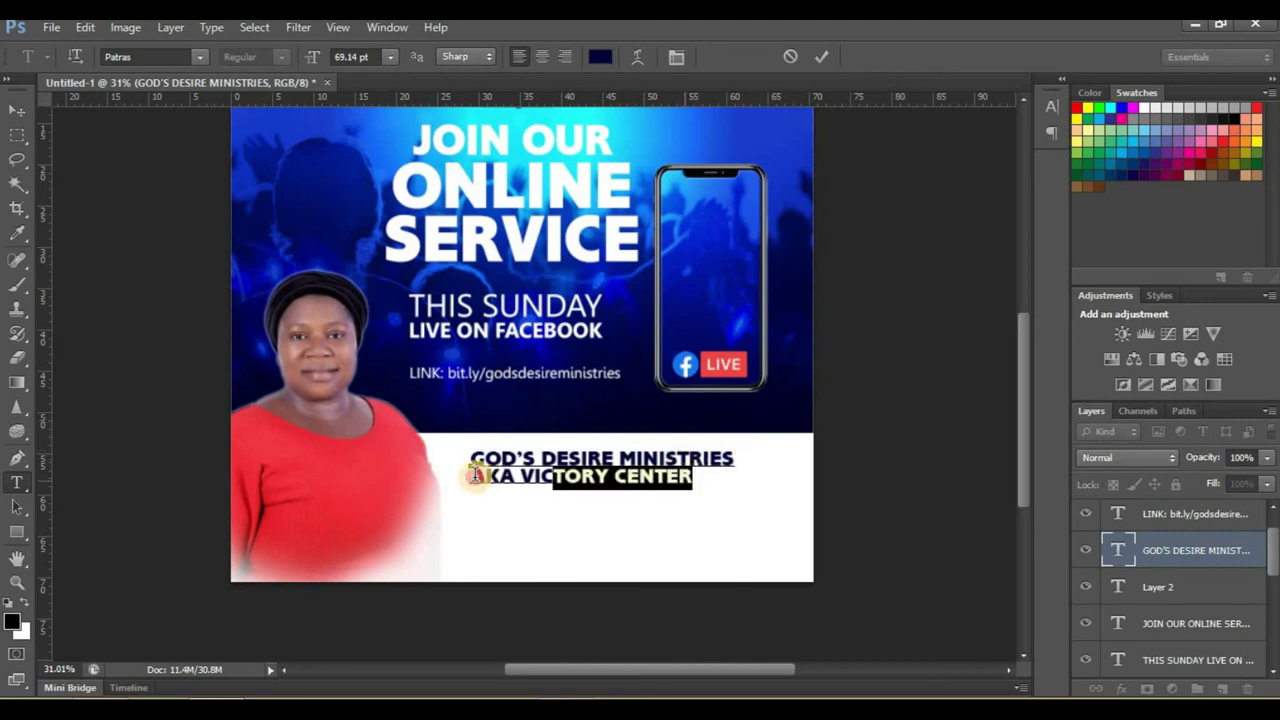
left_click(201, 57)
left_click(162, 57)
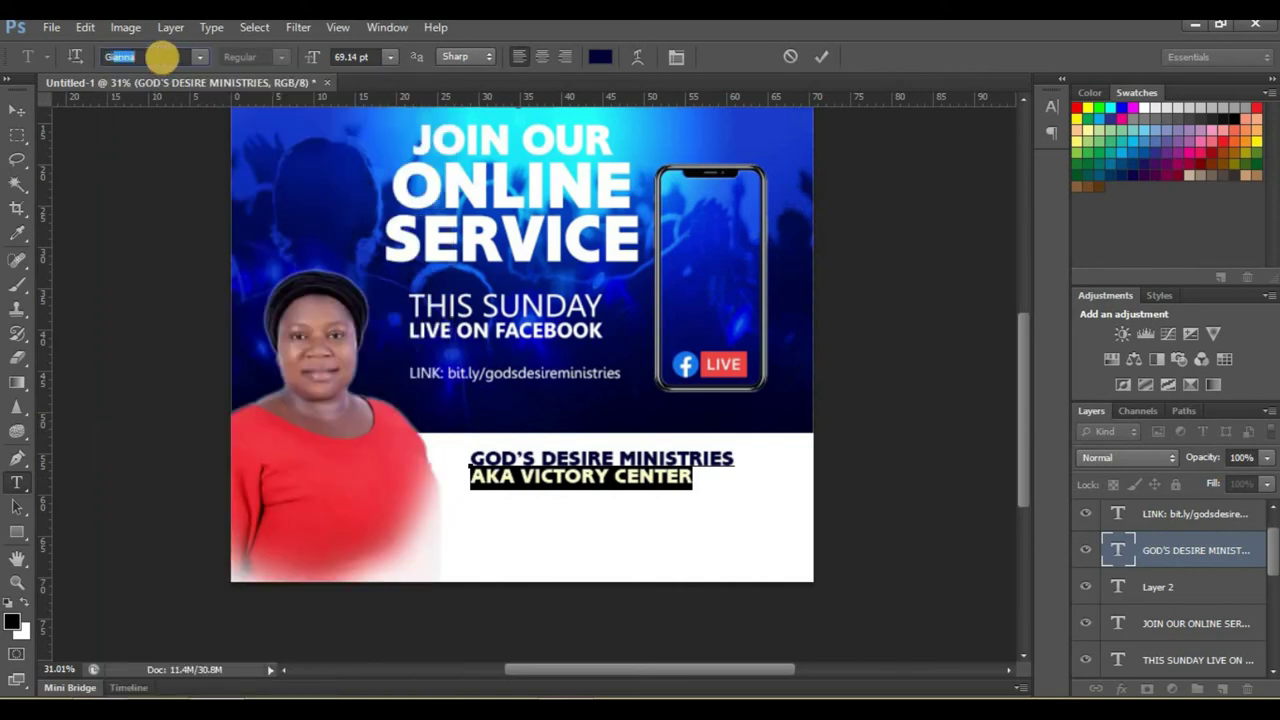
type("Gisha")
key("Return")
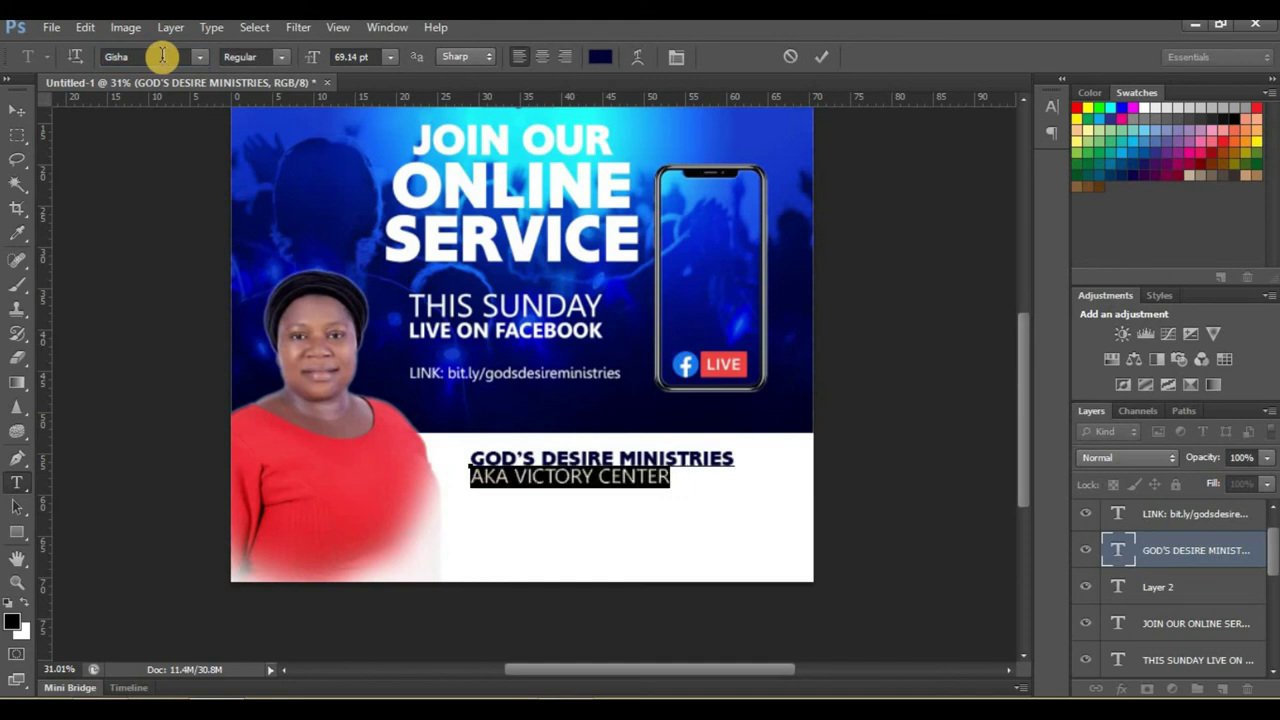
left_click(274, 60)
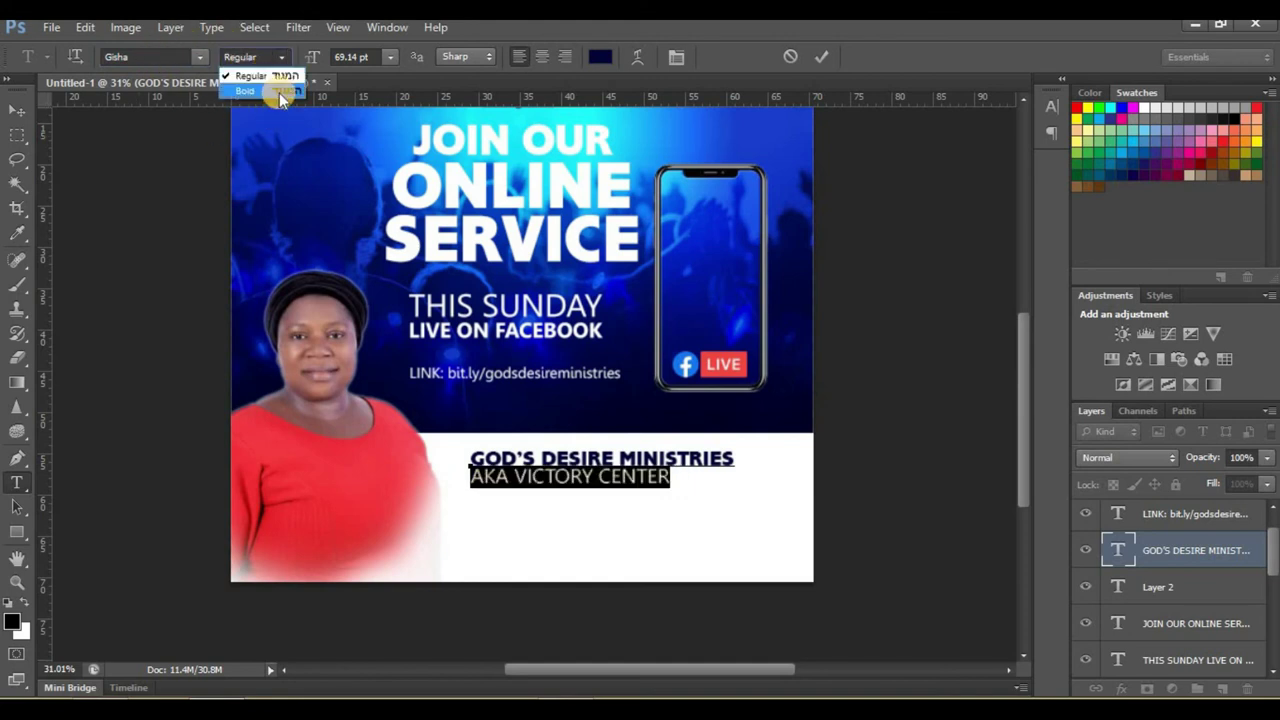
left_click(272, 92)
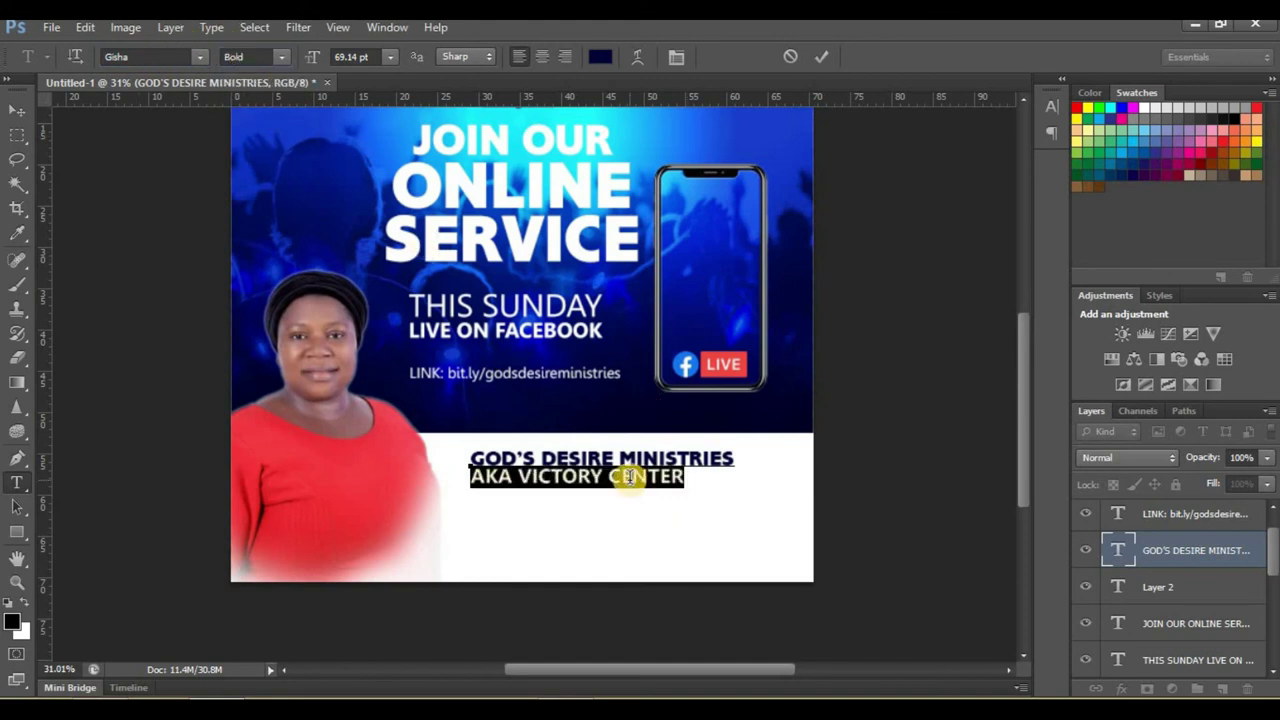
left_click(571, 476)
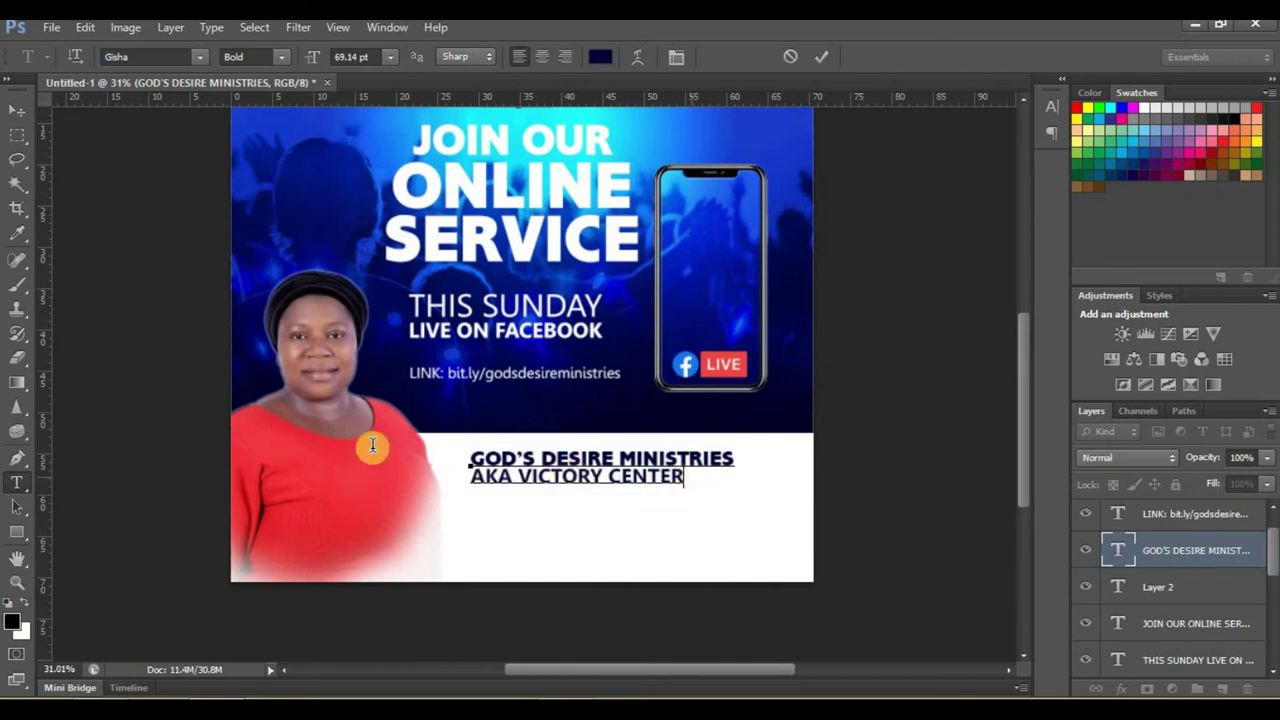
left_click(17, 109)
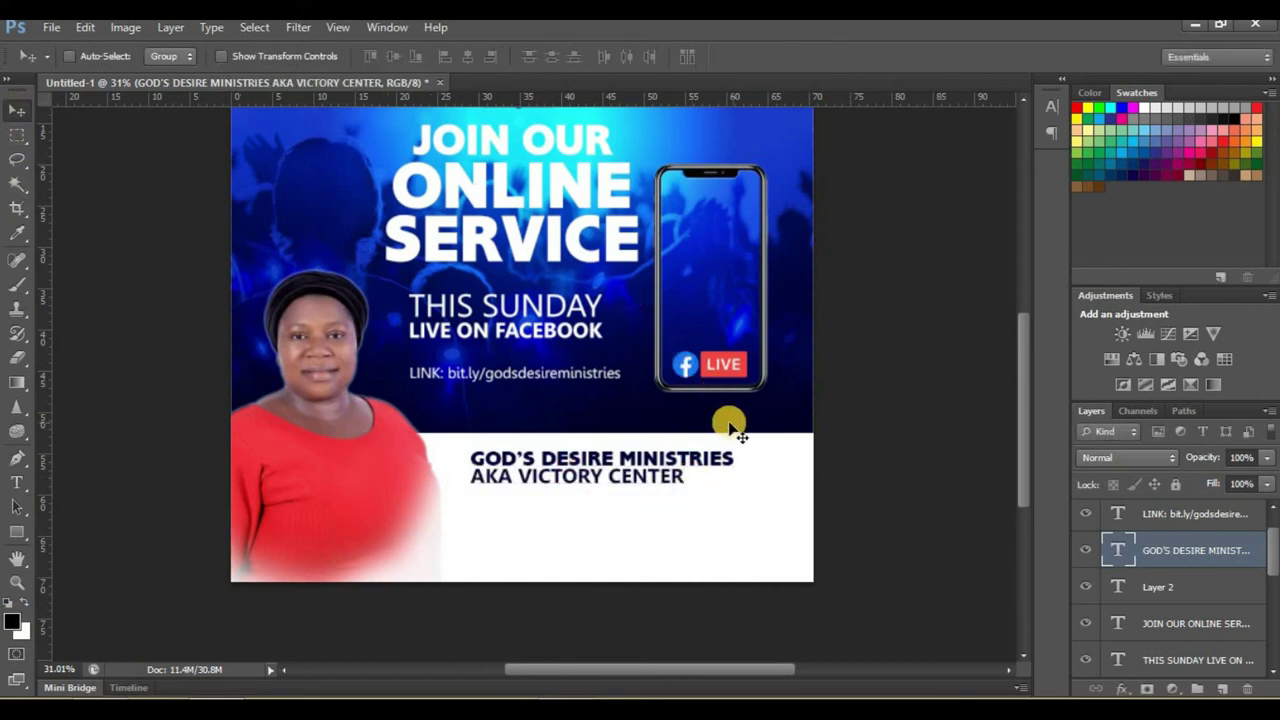
scroll(709, 430, "down", 2)
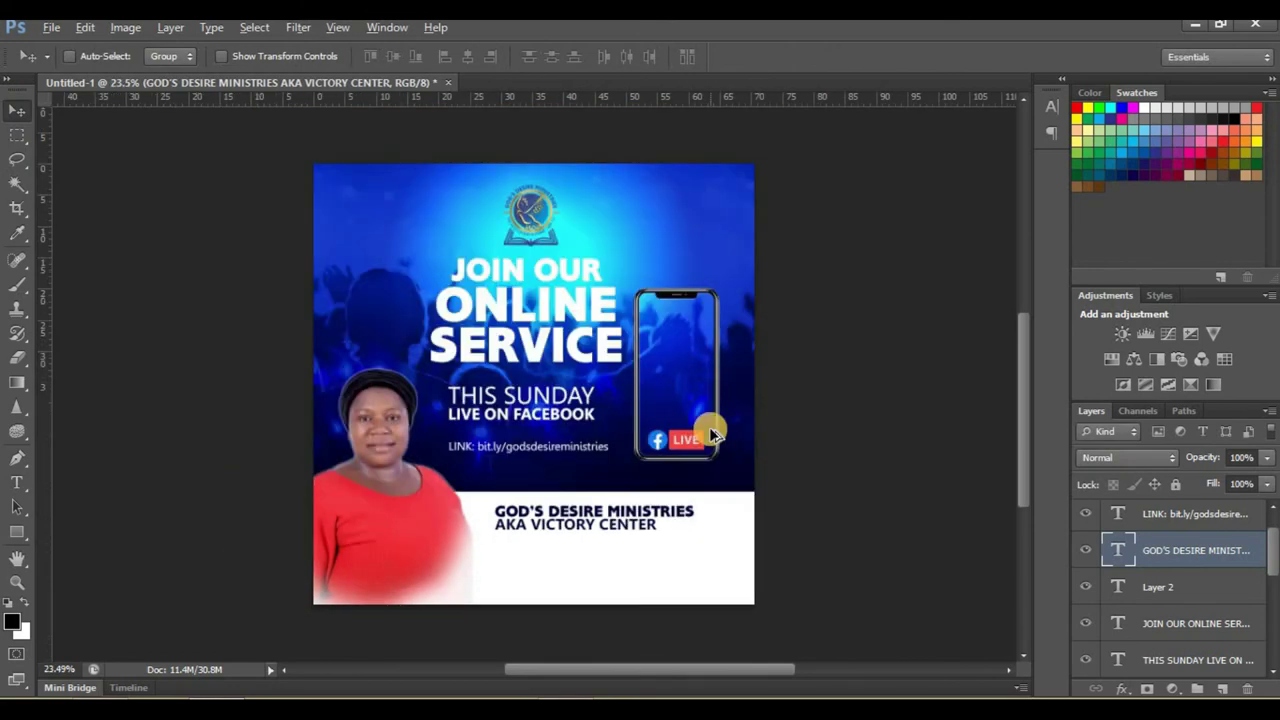
scroll(686, 457, "down", 1)
scroll(600, 553, "down", 1)
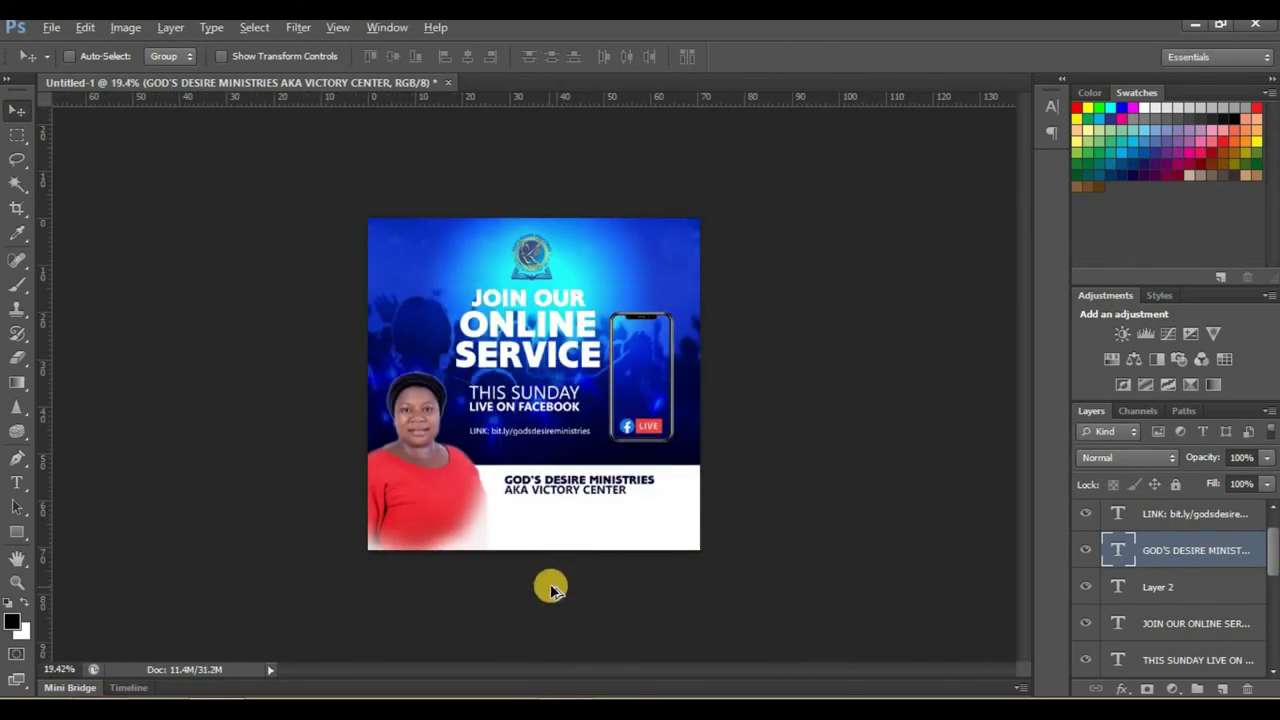
scroll(551, 586, "up", 1)
scroll(551, 586, "up", 2)
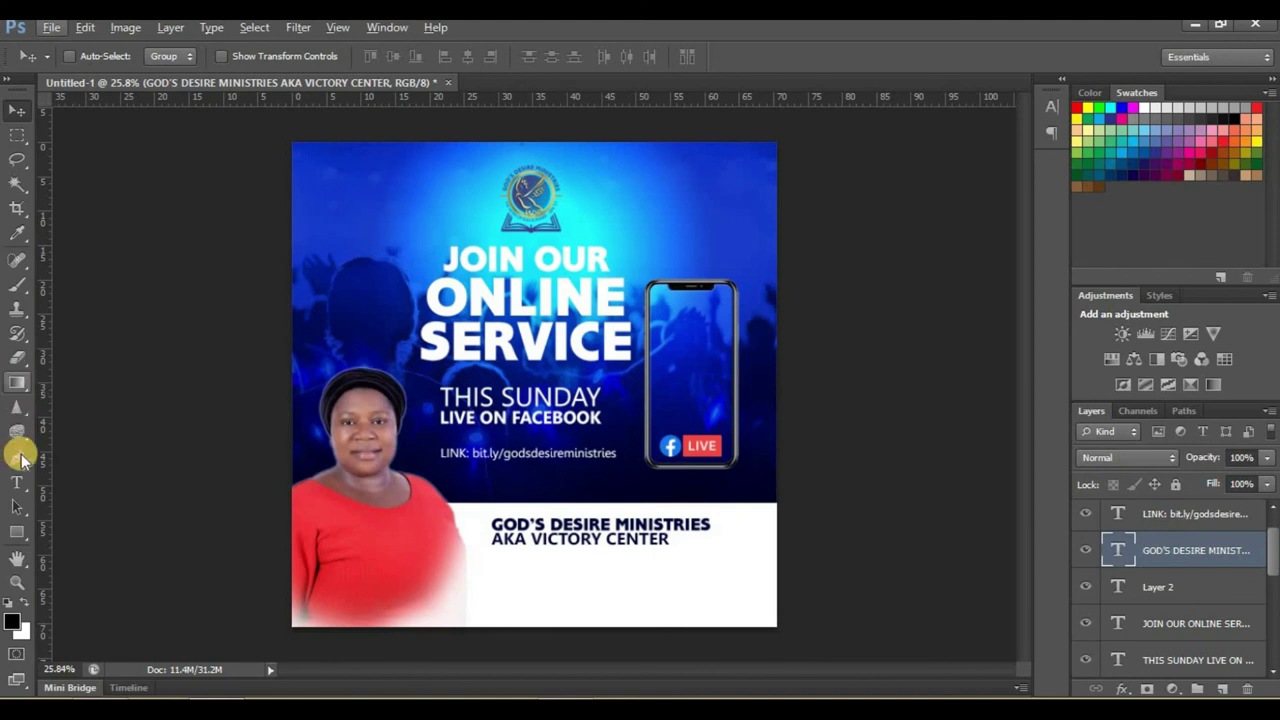
Add a text block with the pastor's name over a GENERAL OVERSEER line
left_click(17, 483)
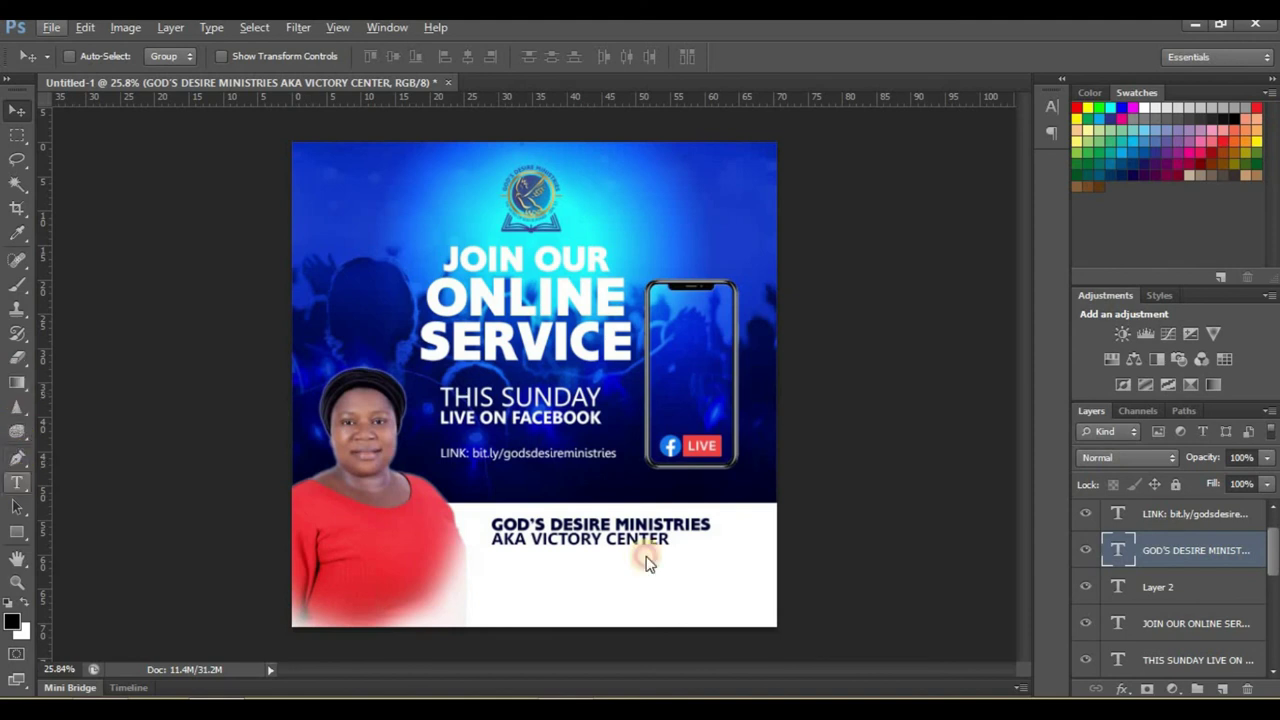
left_click(516, 585)
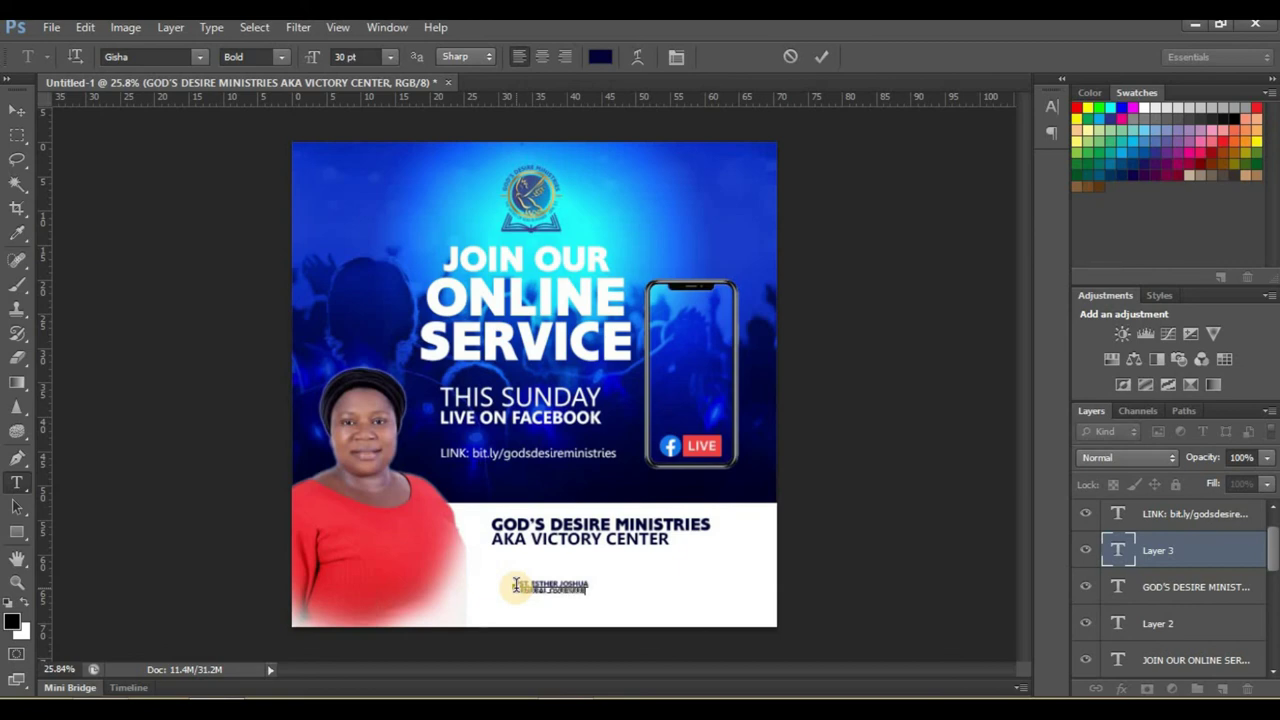
scroll(551, 612, "up", 2)
scroll(558, 610, "up", 2)
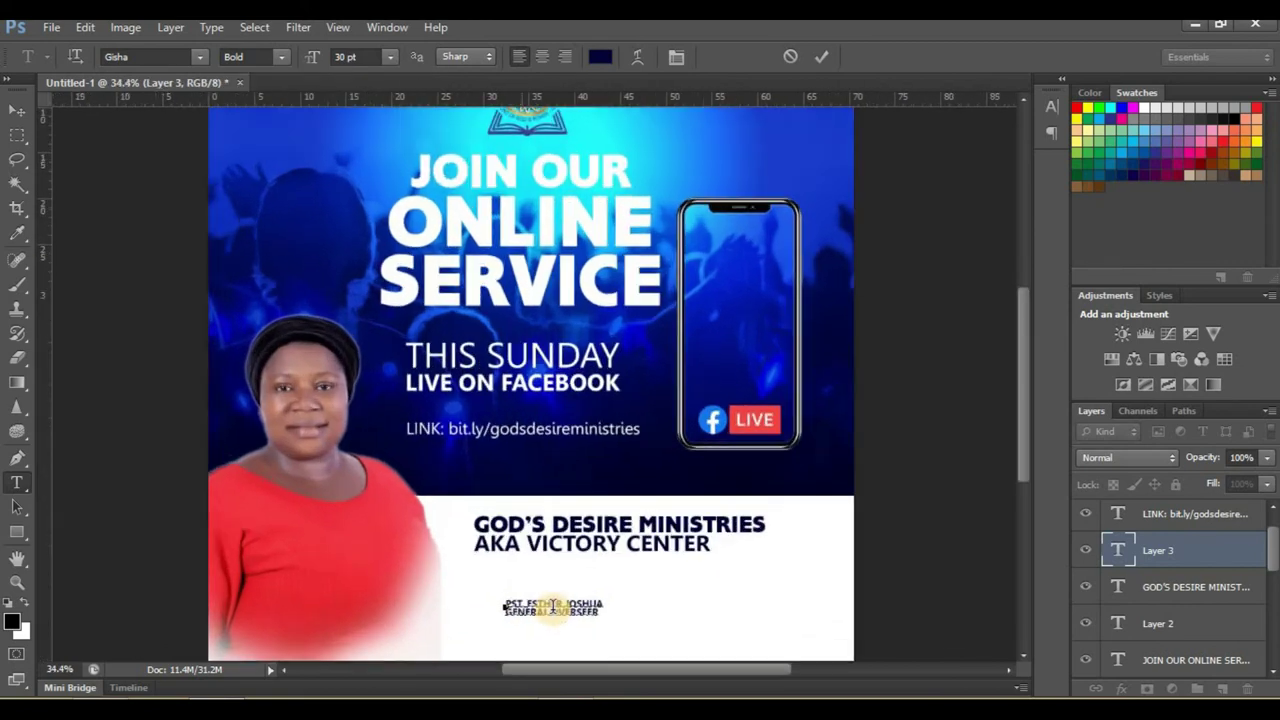
scroll(562, 608, "up", 2)
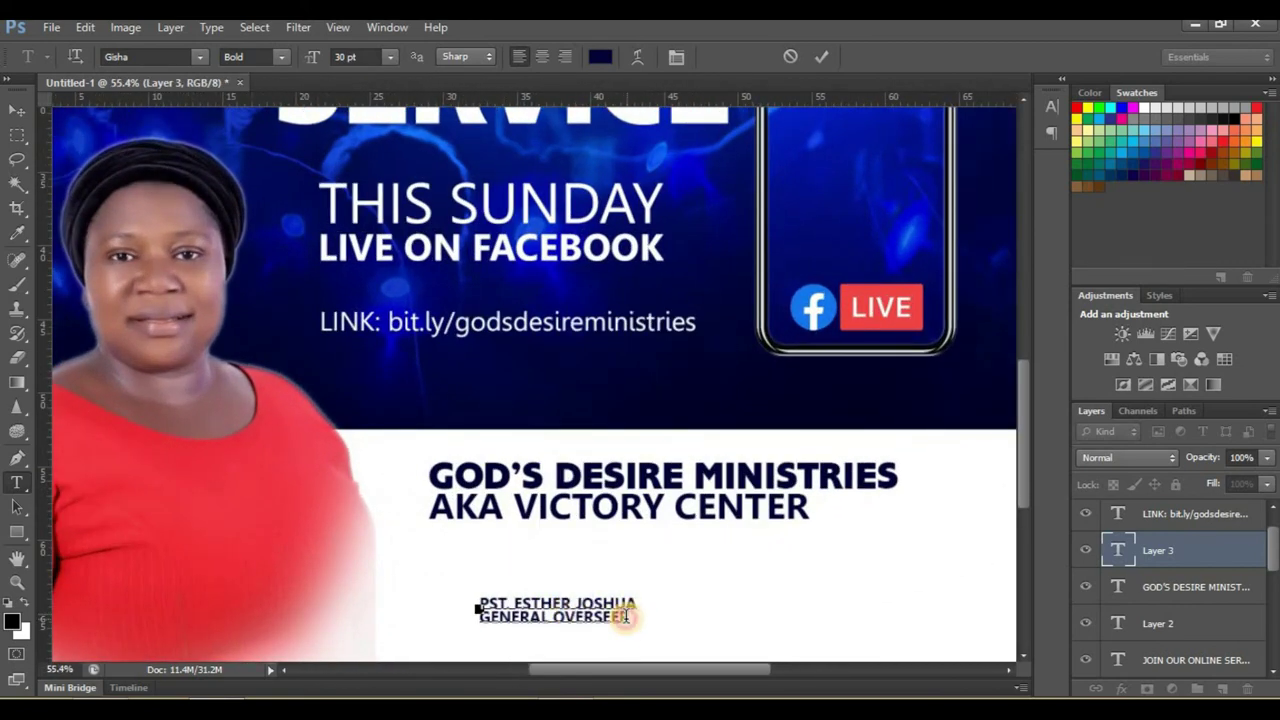
left_click_drag(628, 617, 478, 617)
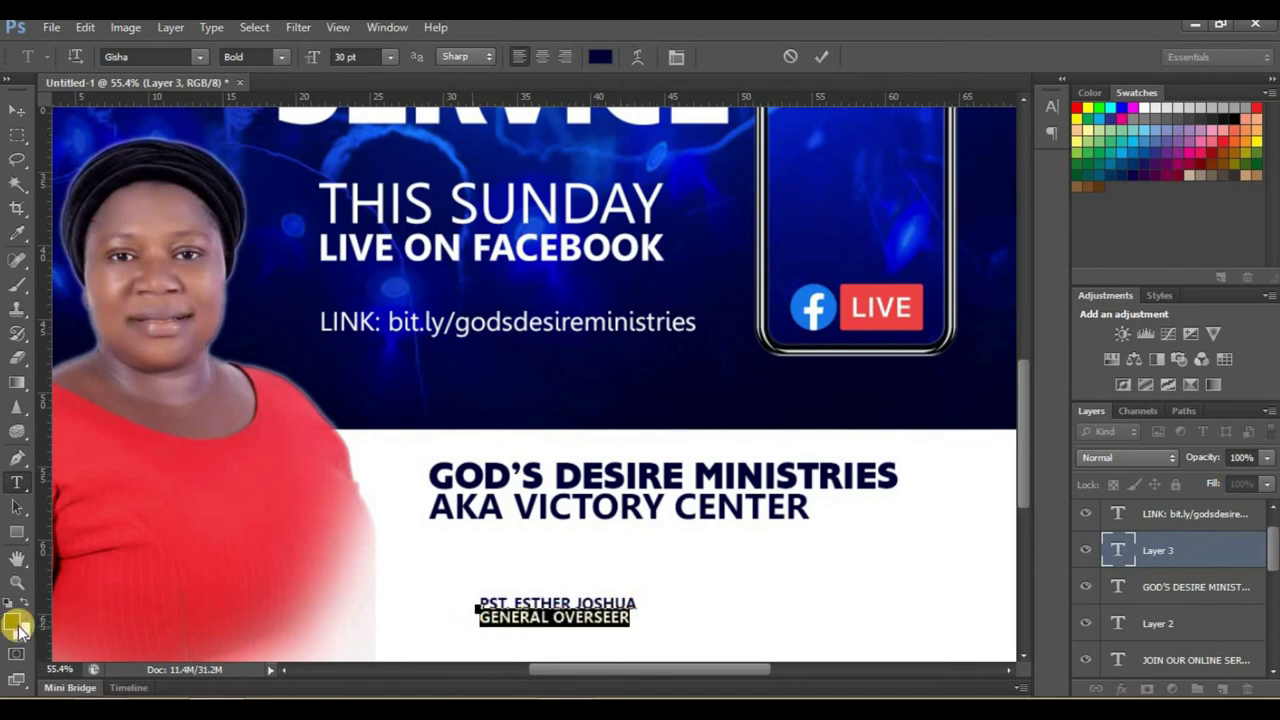
left_click(48, 614)
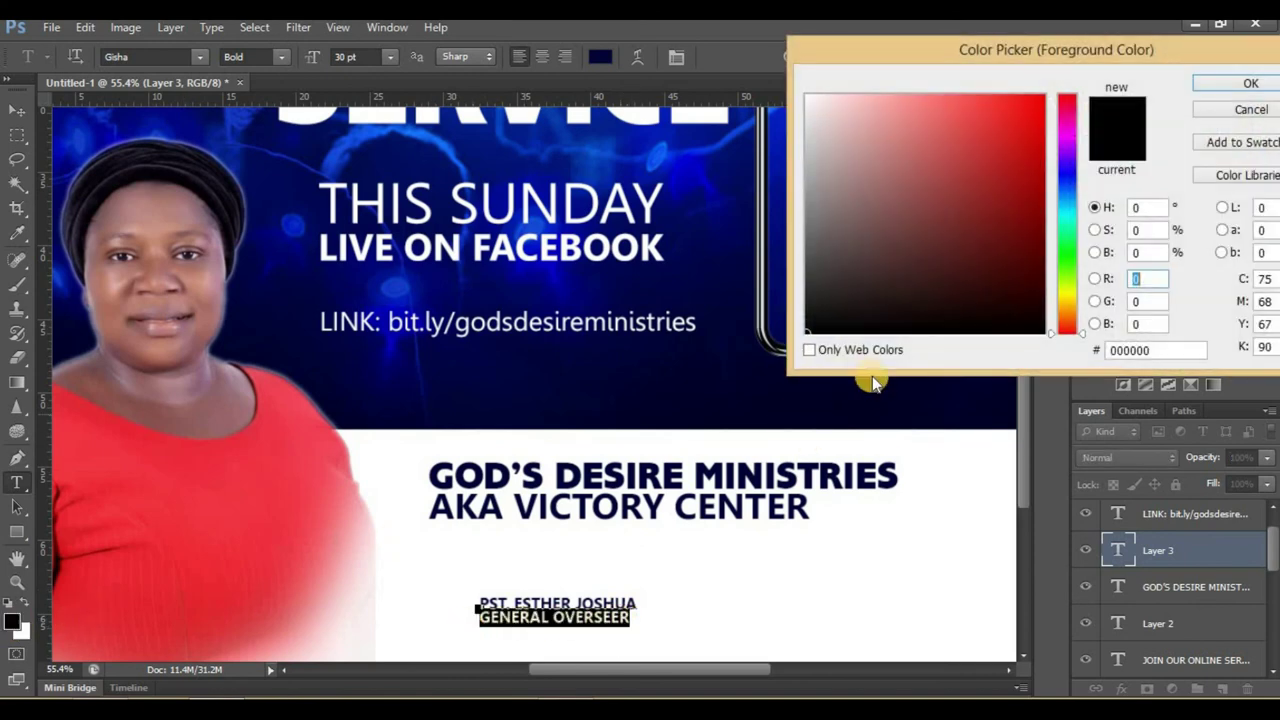
left_click(1220, 84)
Set both credit lines to regular weight, then make the pastor's name bold
left_click(604, 603)
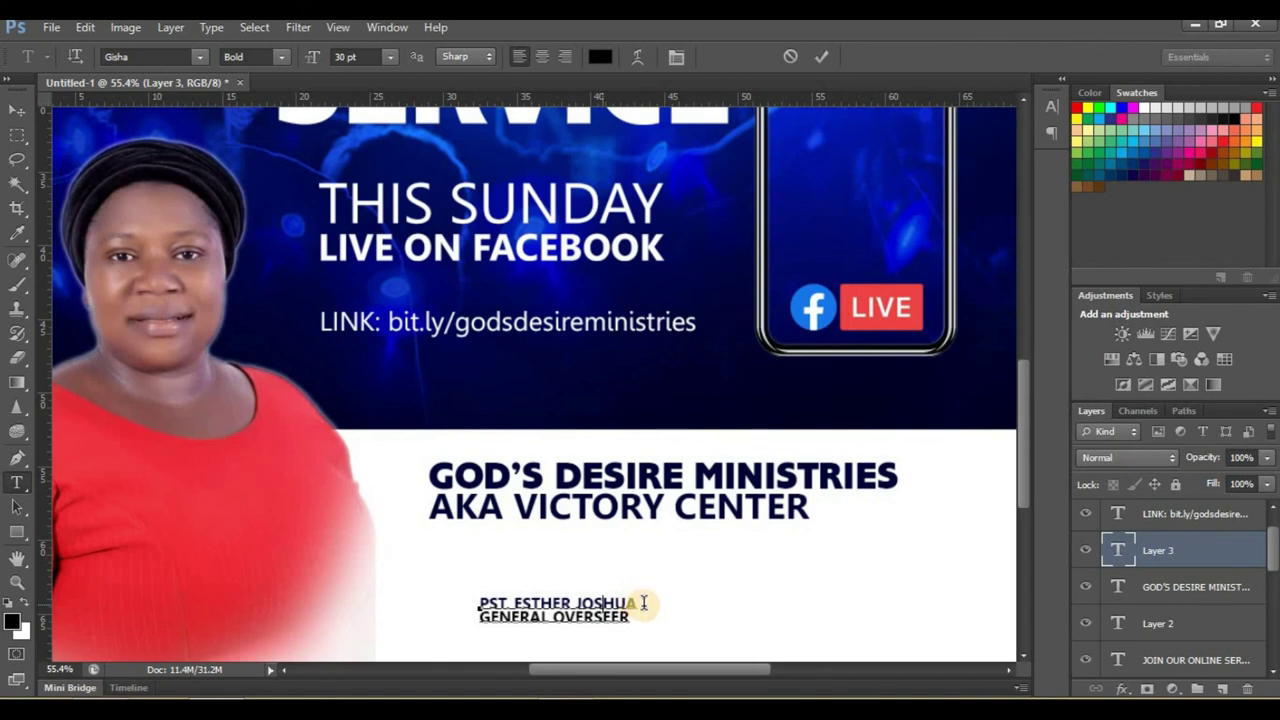
left_click_drag(636, 603, 469, 598)
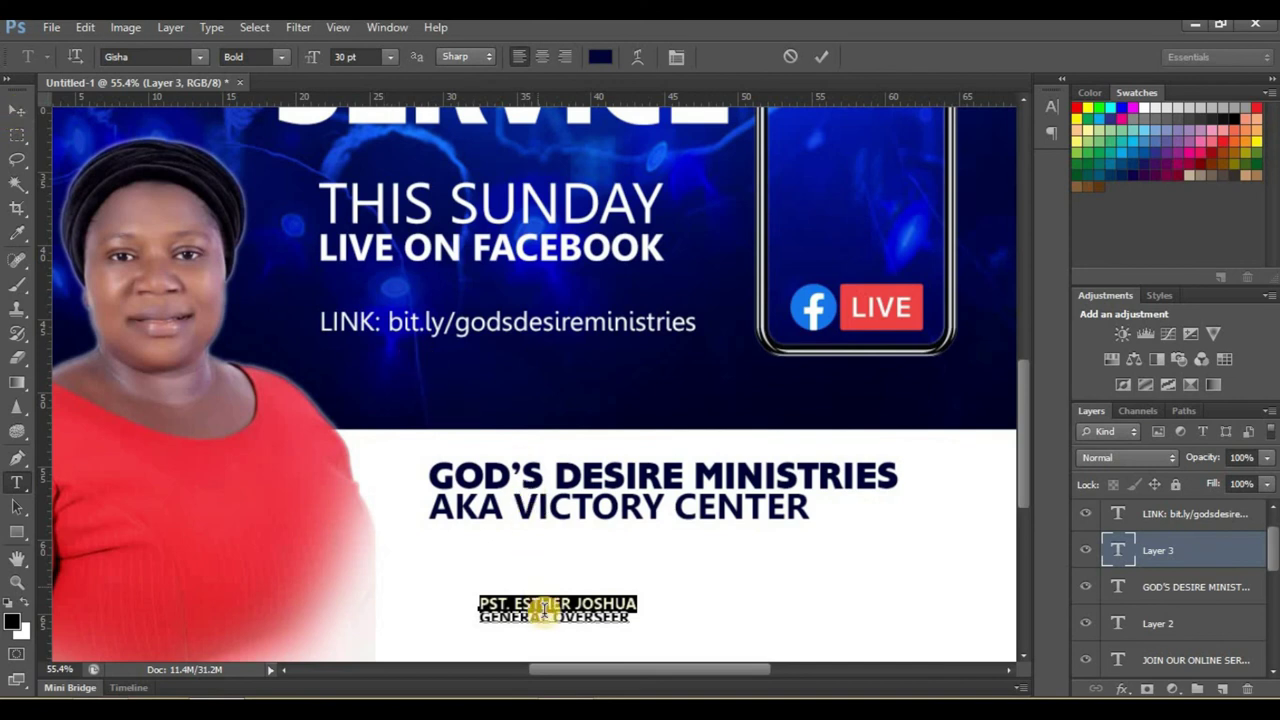
left_click(547, 616)
left_click_drag(645, 618, 475, 600)
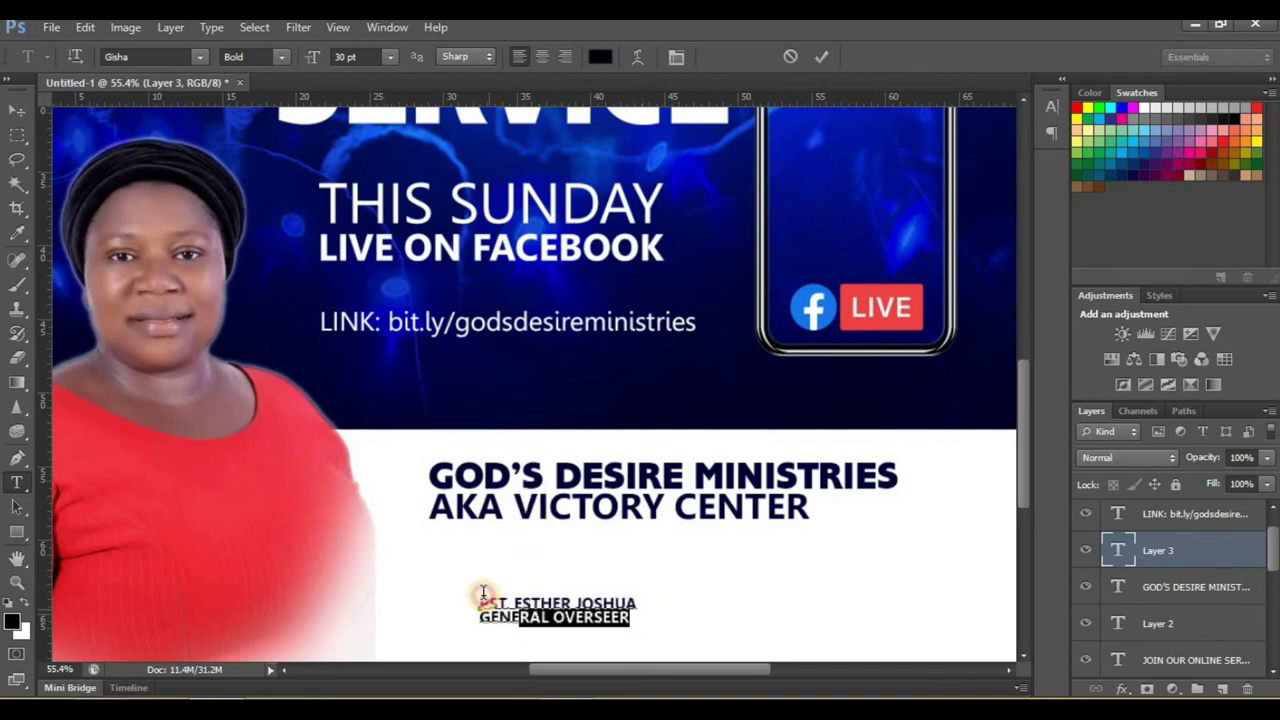
left_click(281, 56)
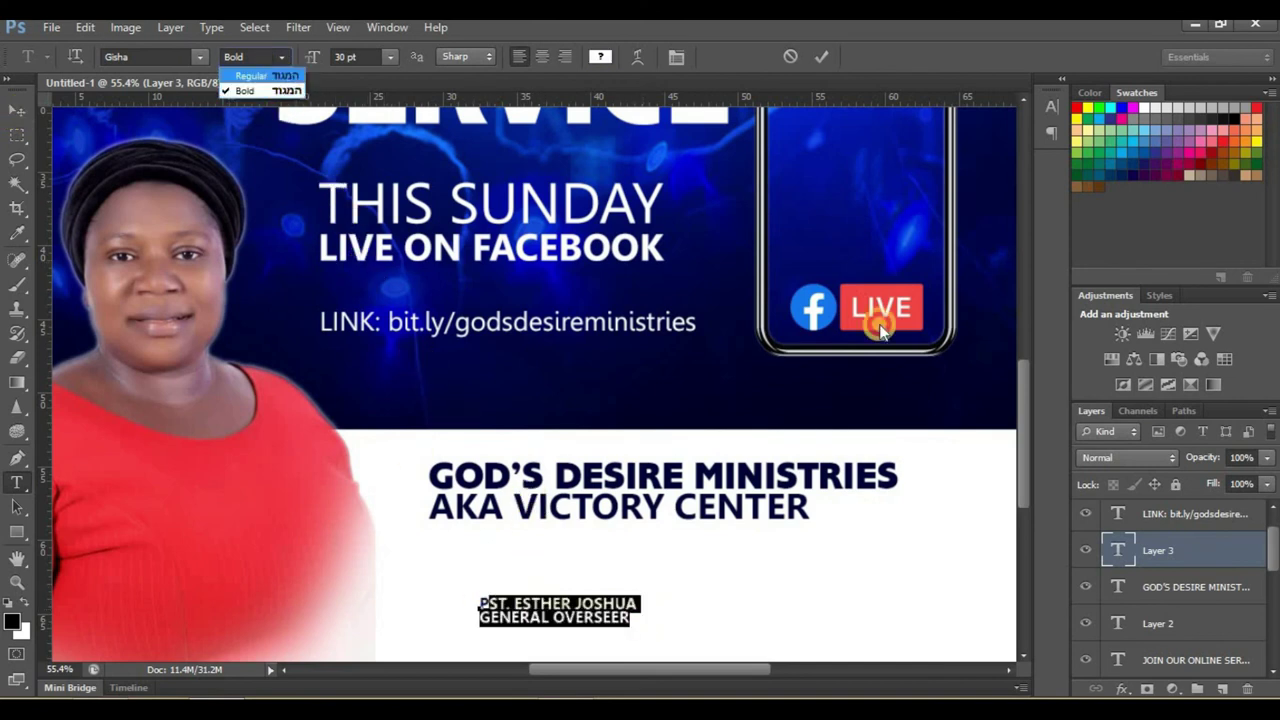
left_click(250, 78)
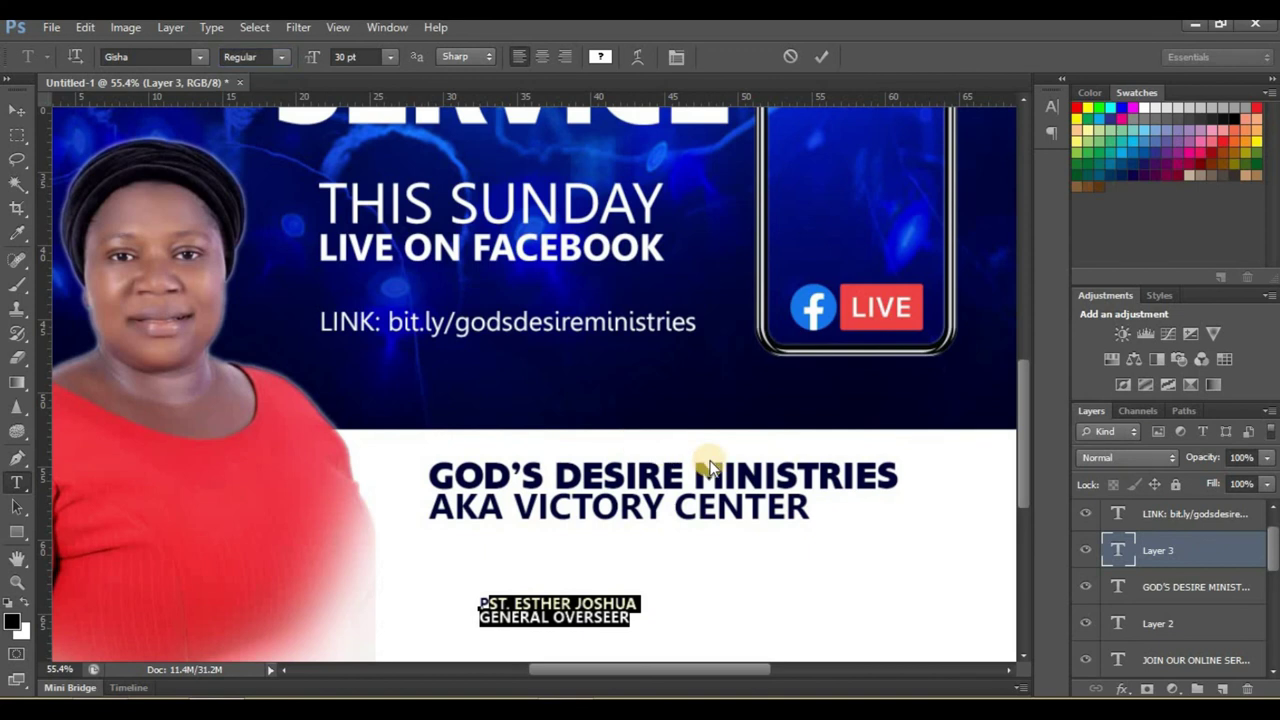
left_click(630, 604)
left_click_drag(630, 604, 478, 603)
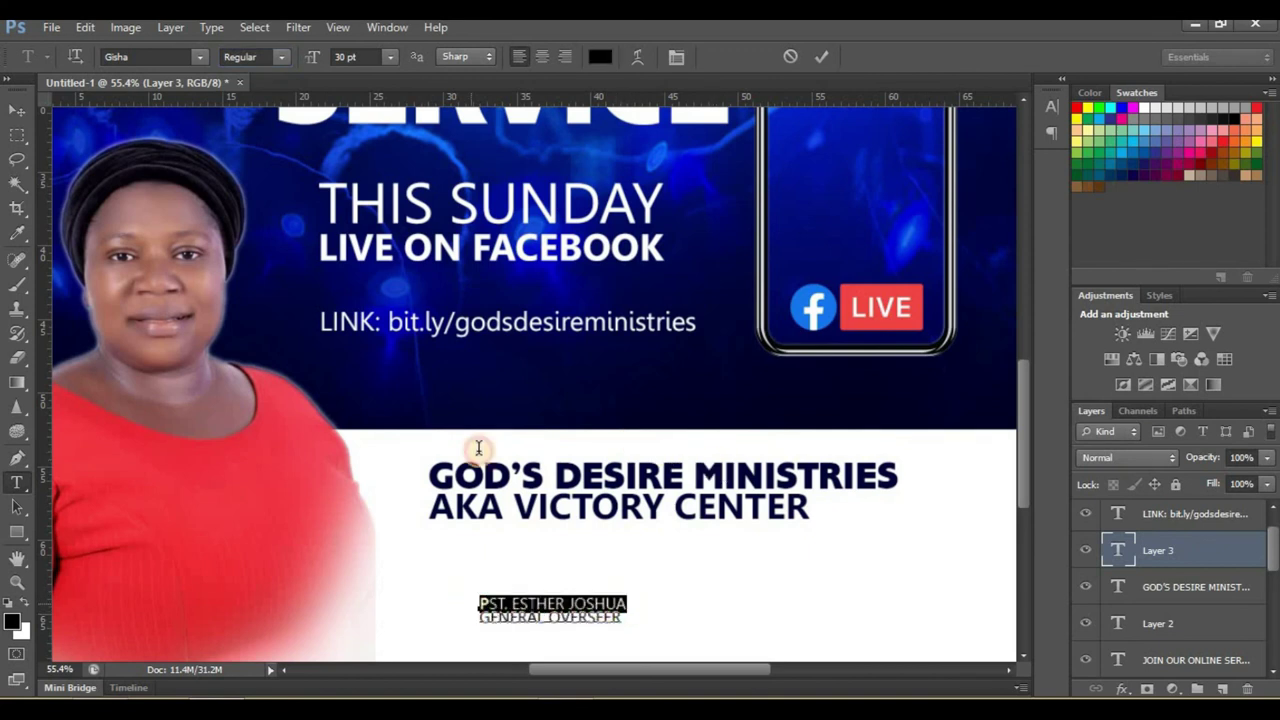
left_click(278, 56)
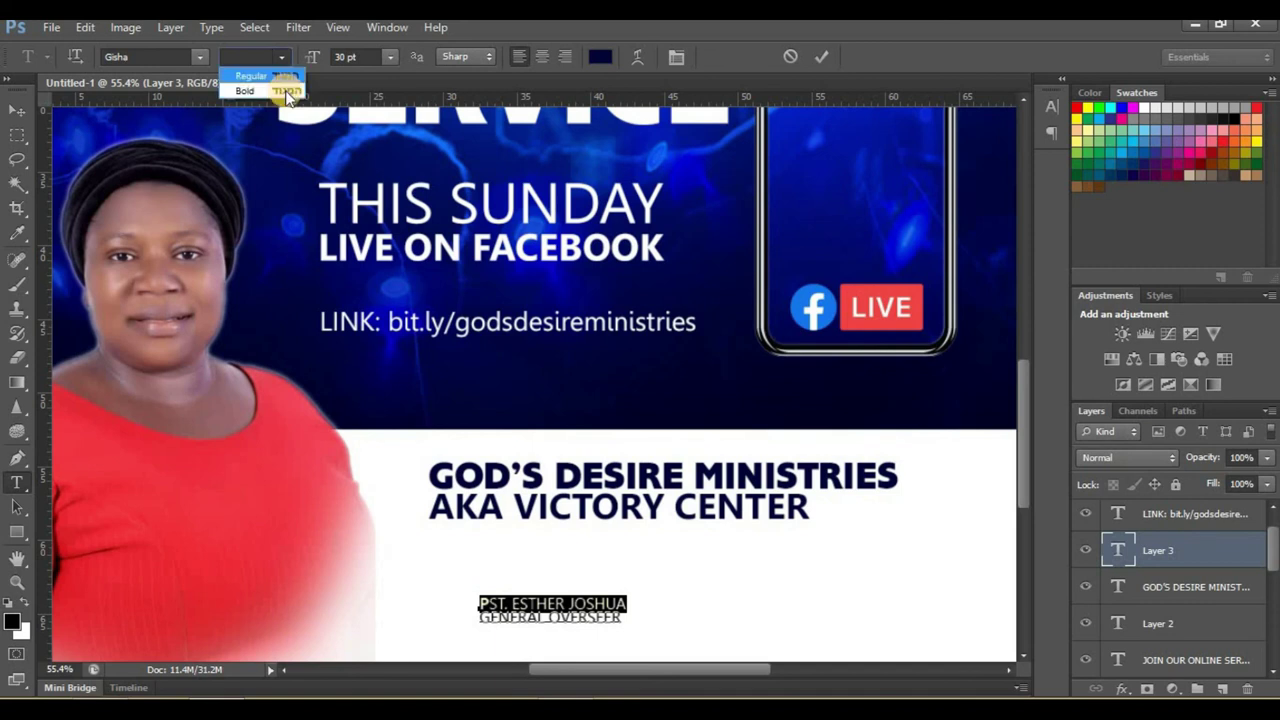
left_click(285, 92)
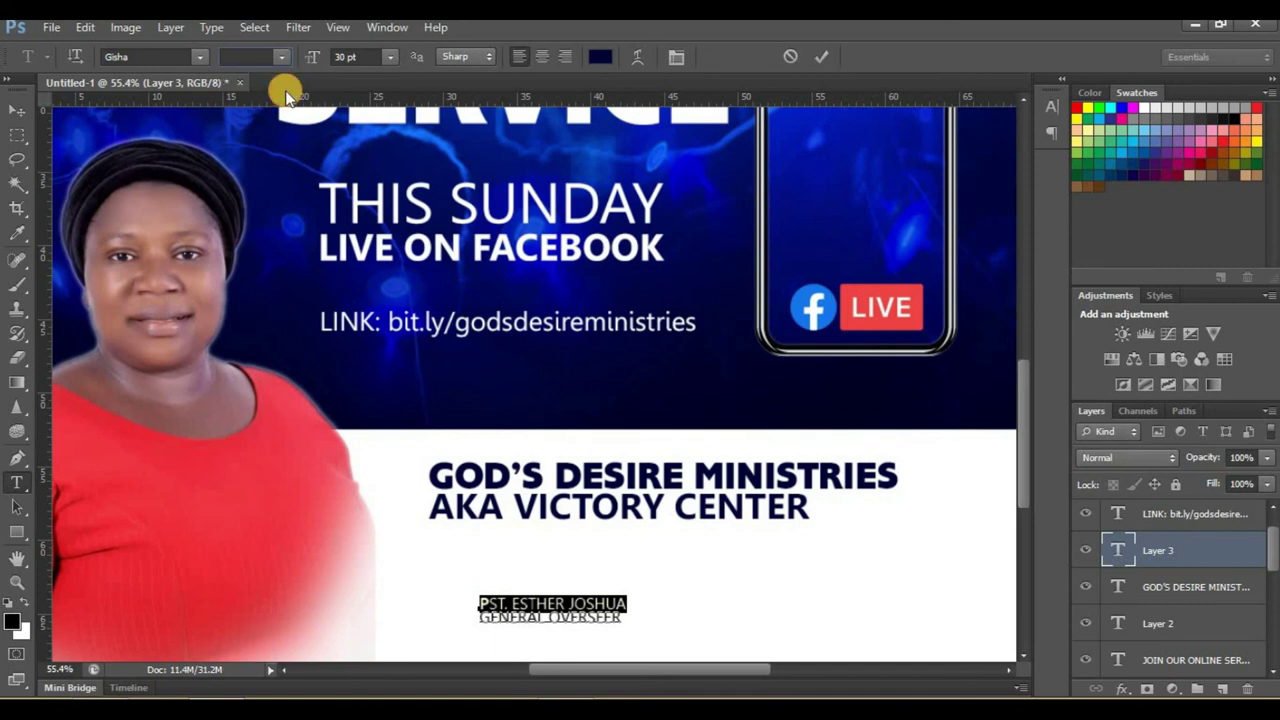
left_click(17, 110)
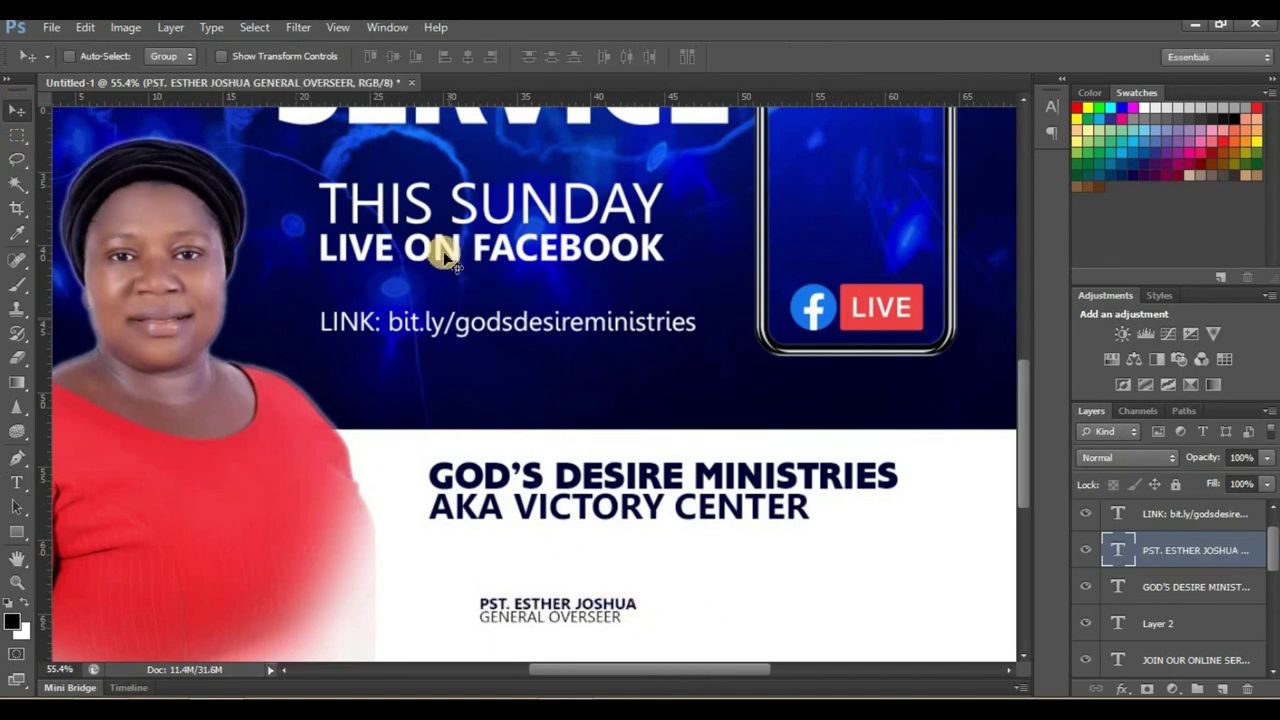
Enlarge the pastor credit to about 143% and place it on the red shirt
key("ctrl+t")
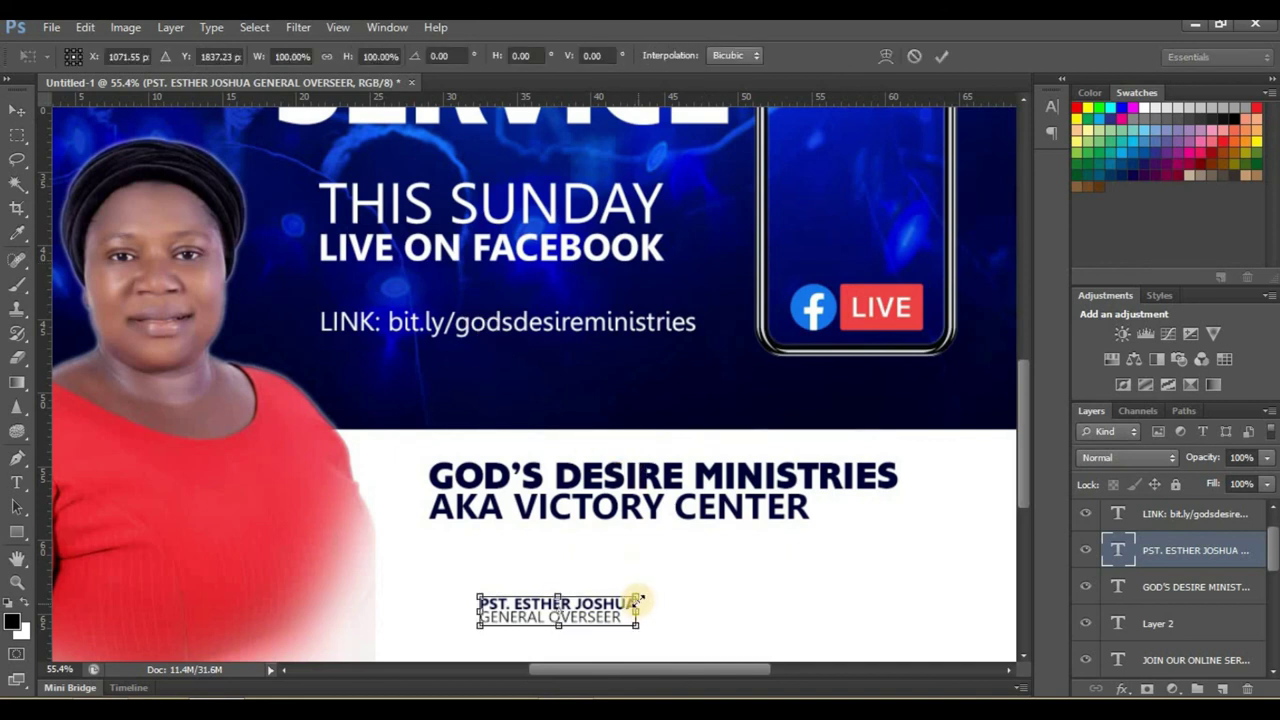
left_click_drag(655, 580, 712, 565)
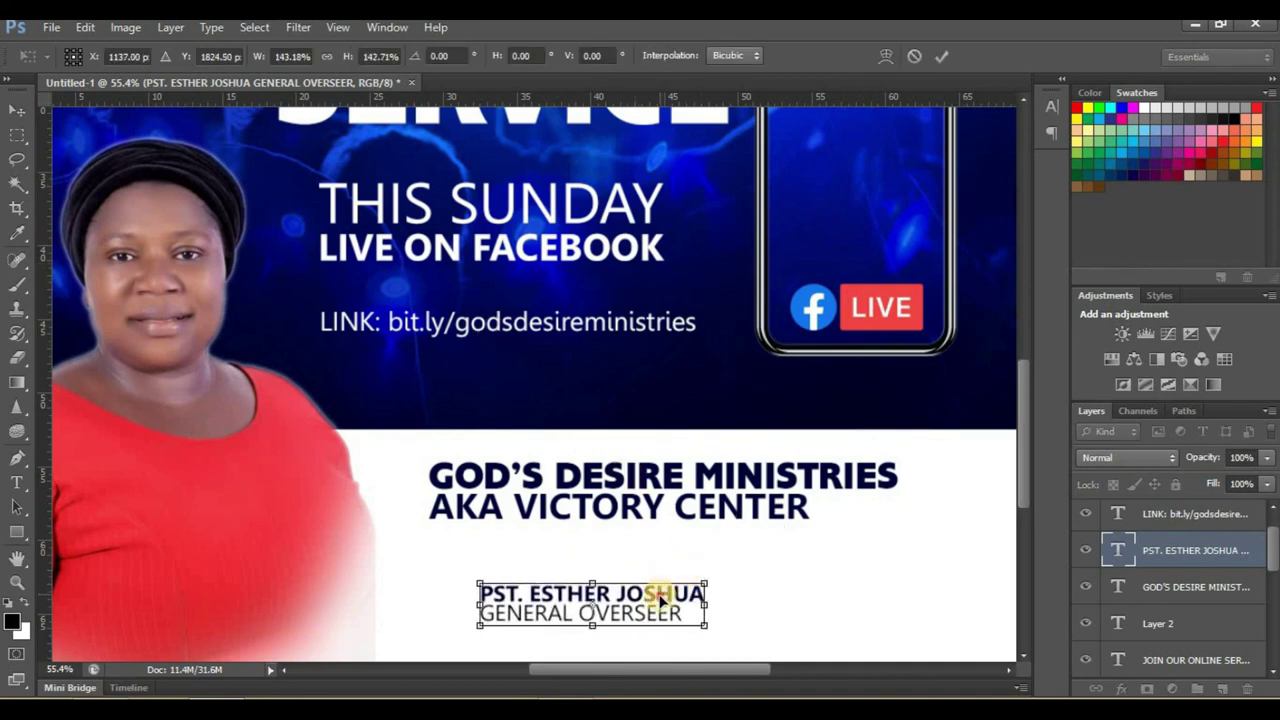
mouse_move(655, 604)
left_mouse_down()
mouse_move(320, 572)
mouse_move(370, 588)
left_mouse_up()
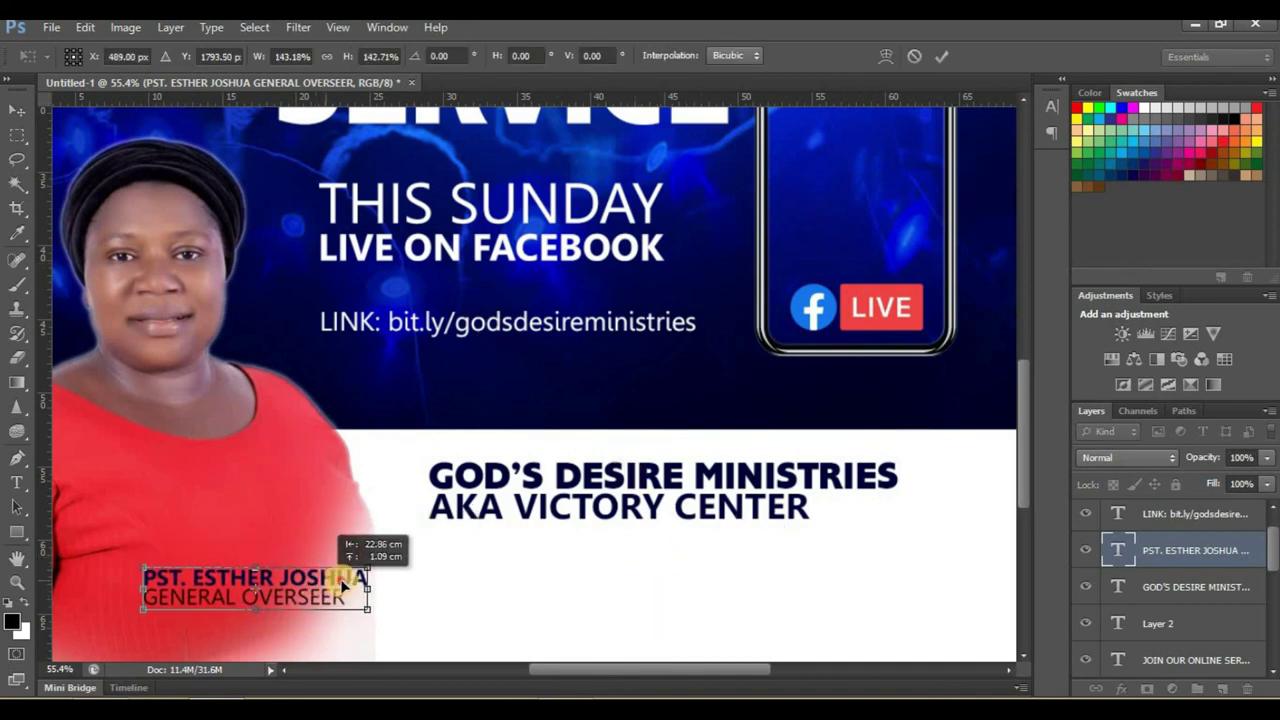
left_click(941, 56)
scroll(565, 322, "down", 1)
scroll(543, 391, "down", 1)
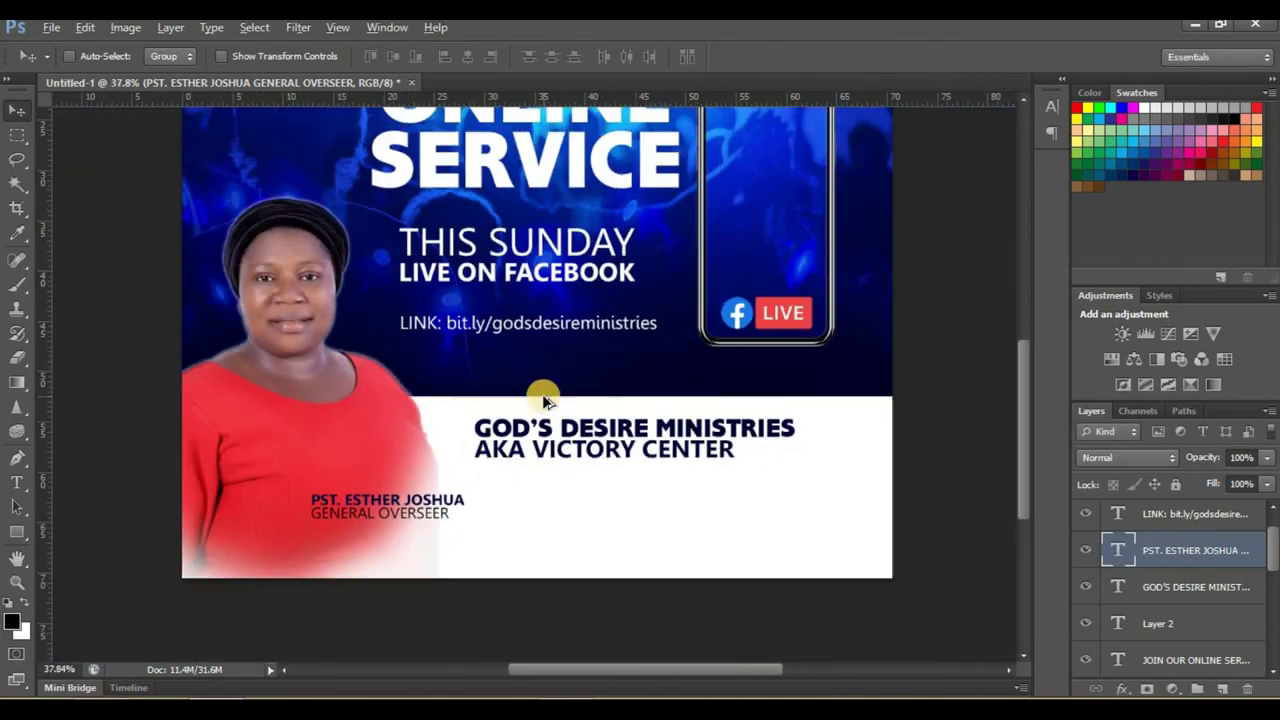
scroll(412, 543, "up", 1)
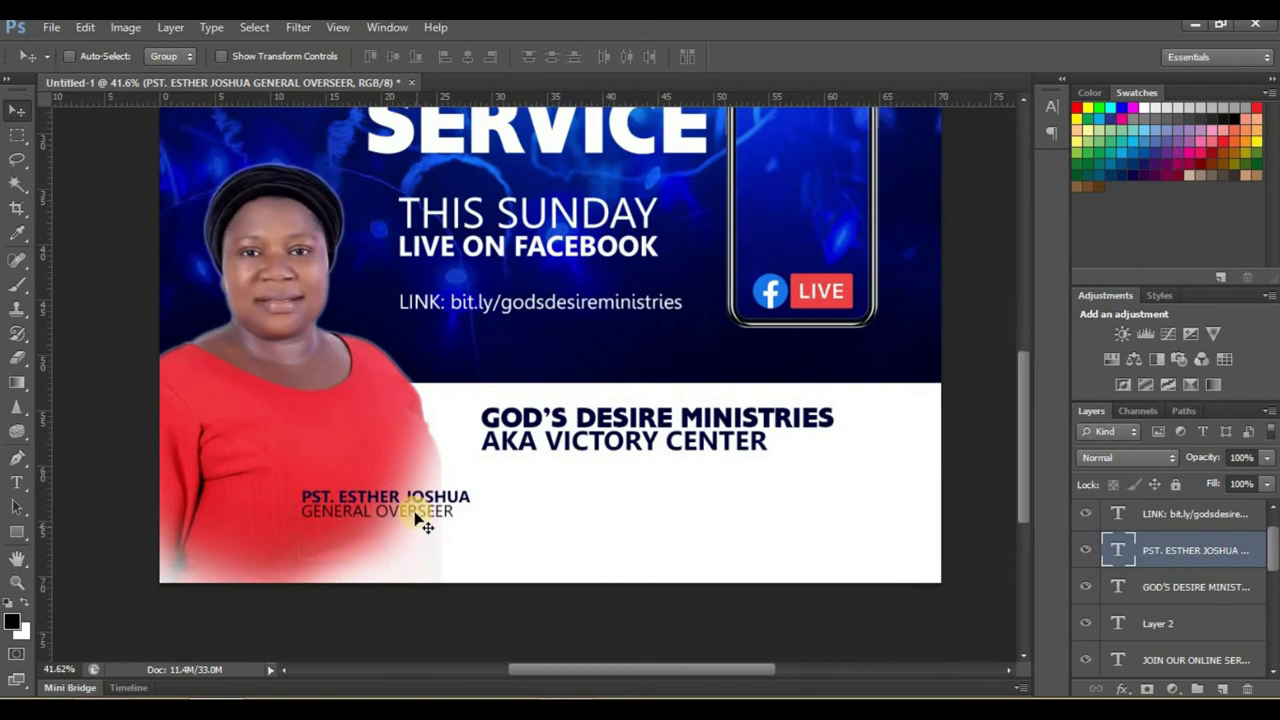
mouse_move(424, 524)
left_mouse_down()
mouse_move(365, 548)
mouse_move(399, 530)
left_mouse_up()
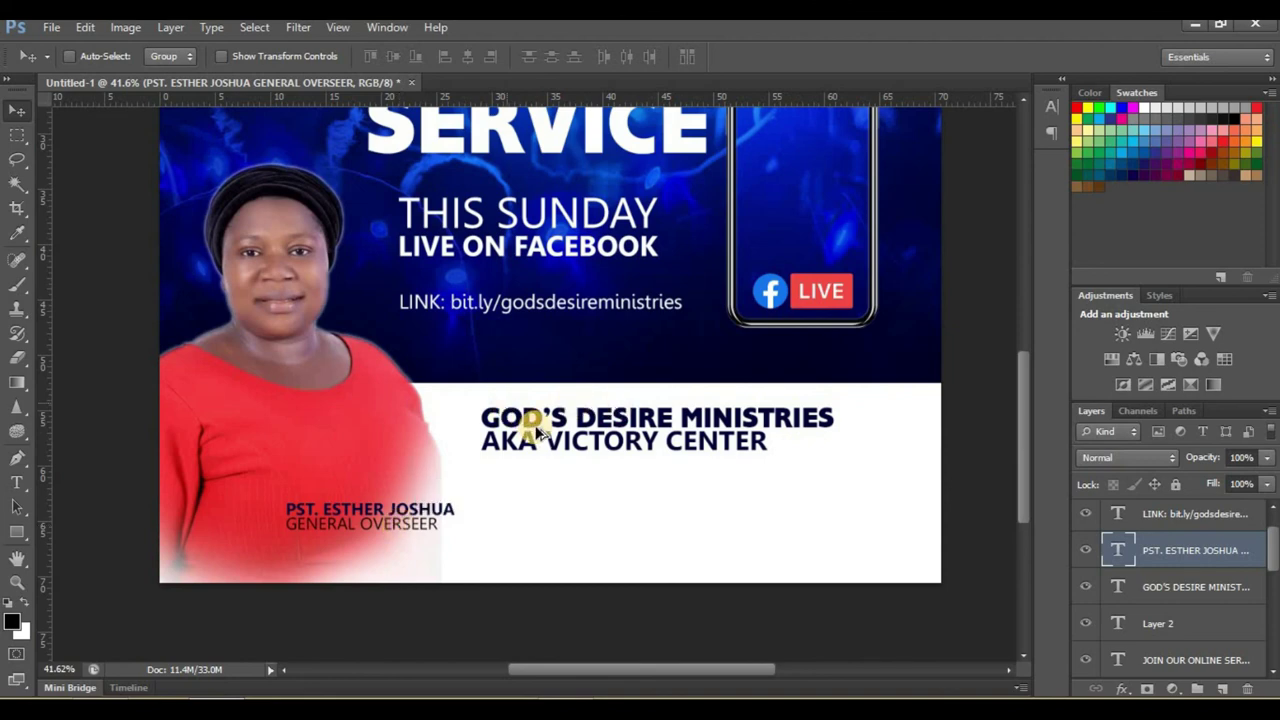
scroll(528, 423, "down", 6)
Add a two-line GET IN TOUCH note with the contact phone number below the ministry name
scroll(632, 610, "up", 1)
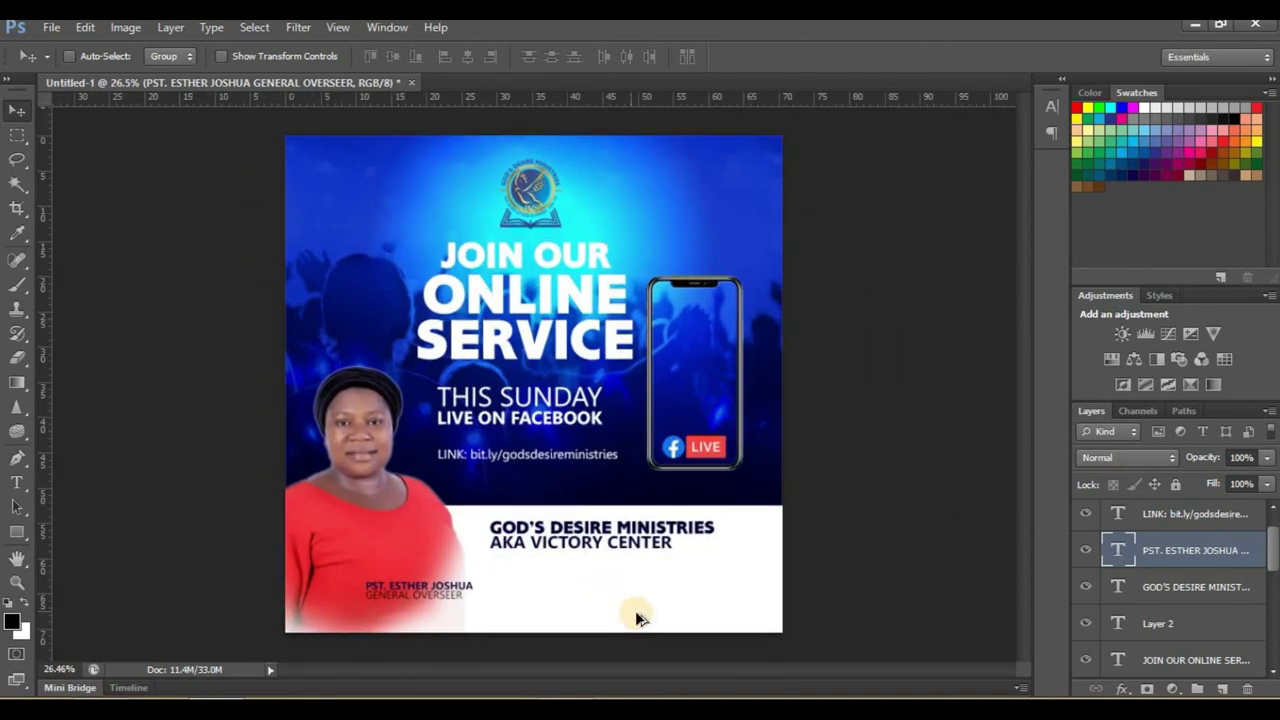
scroll(944, 438, "up", 1)
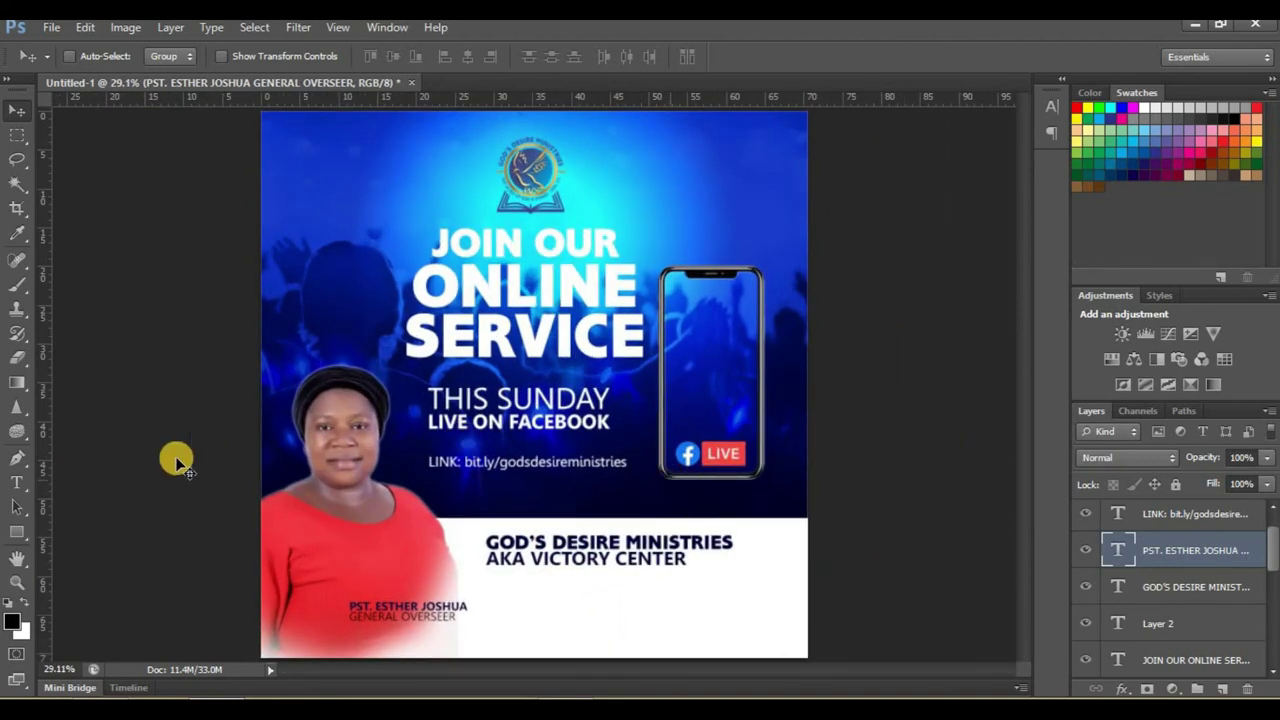
left_click(17, 482)
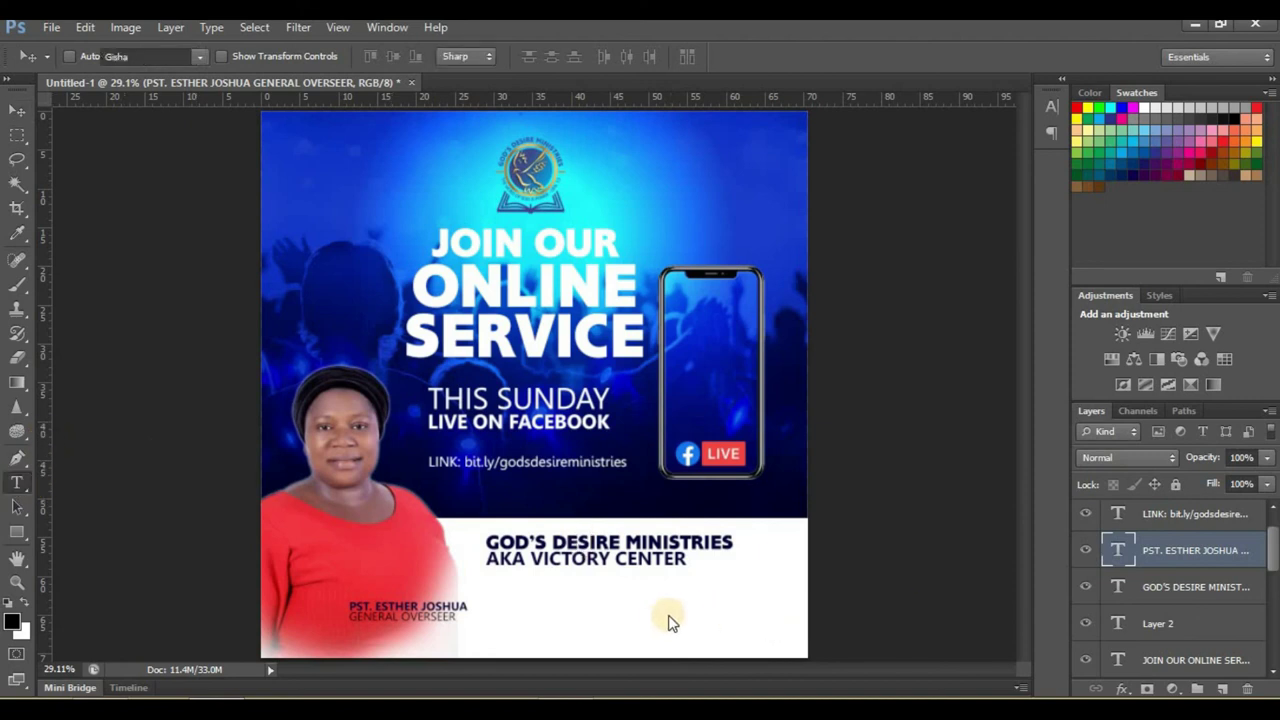
left_click(618, 602)
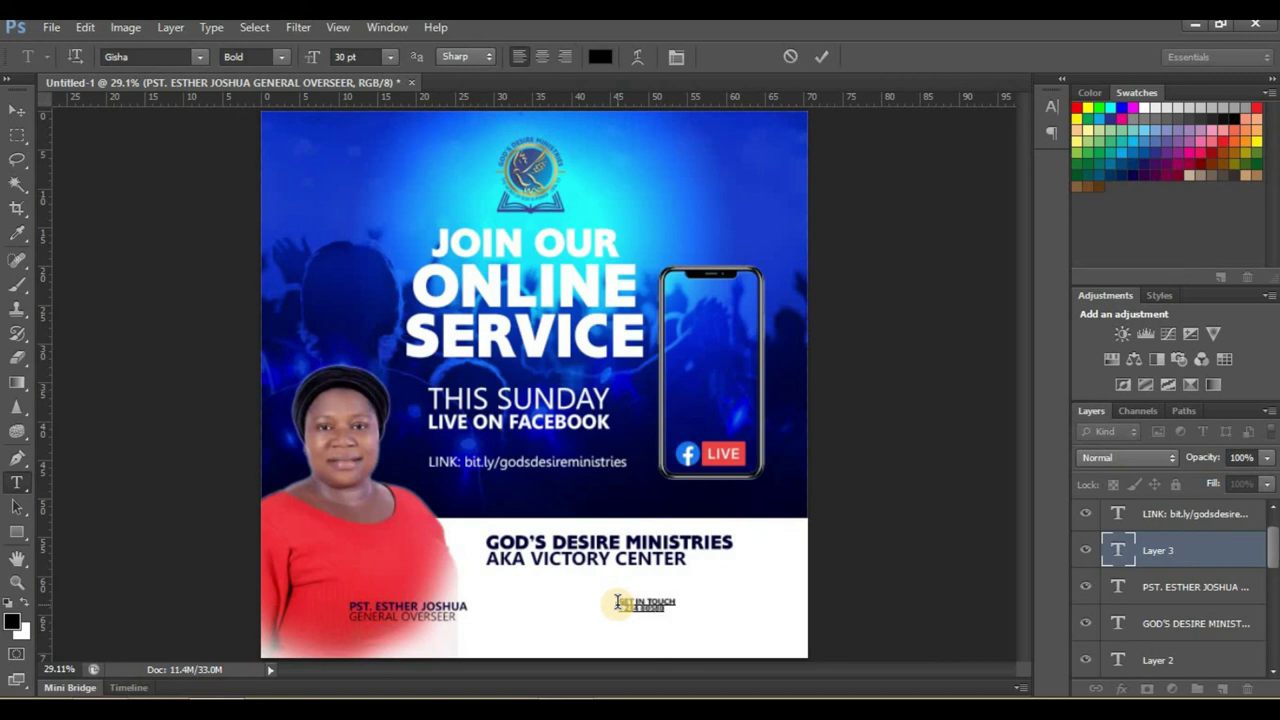
type("9")
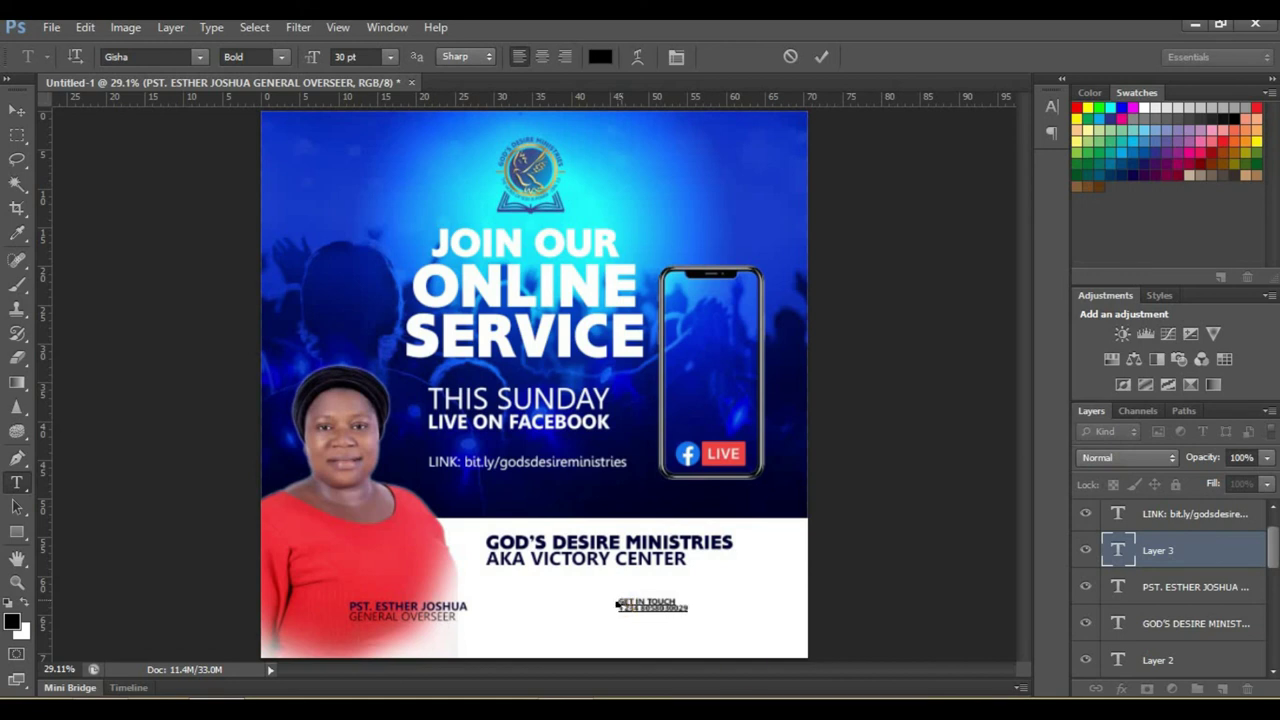
left_click(17, 113)
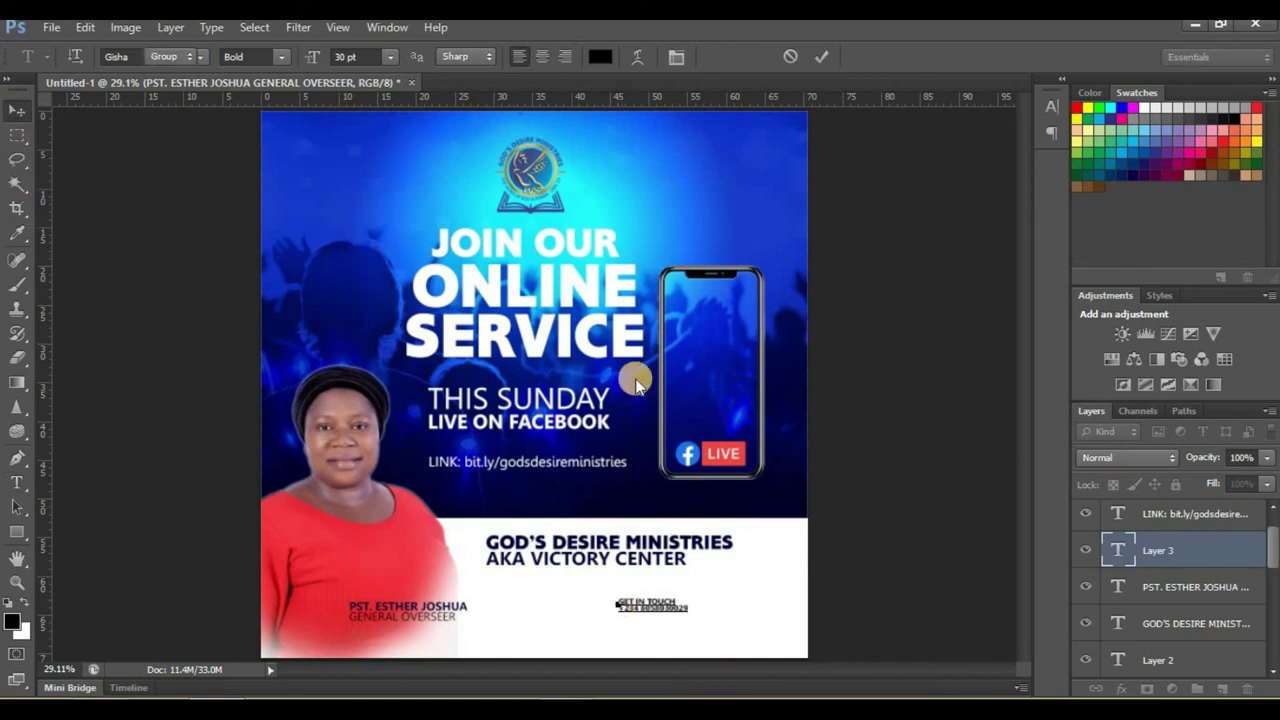
Enlarge the GET IN TOUCH note to about 130% and shift it right and down
key("ctrl+t")
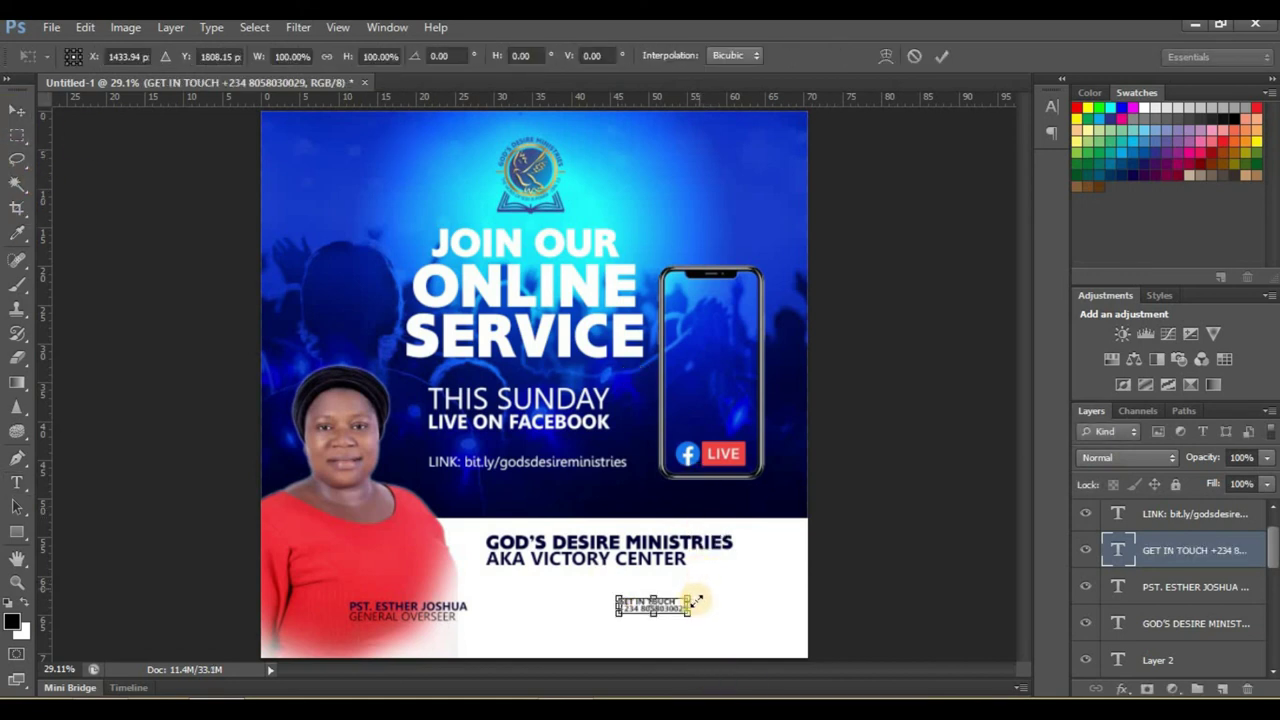
left_click_drag(688, 598, 711, 591)
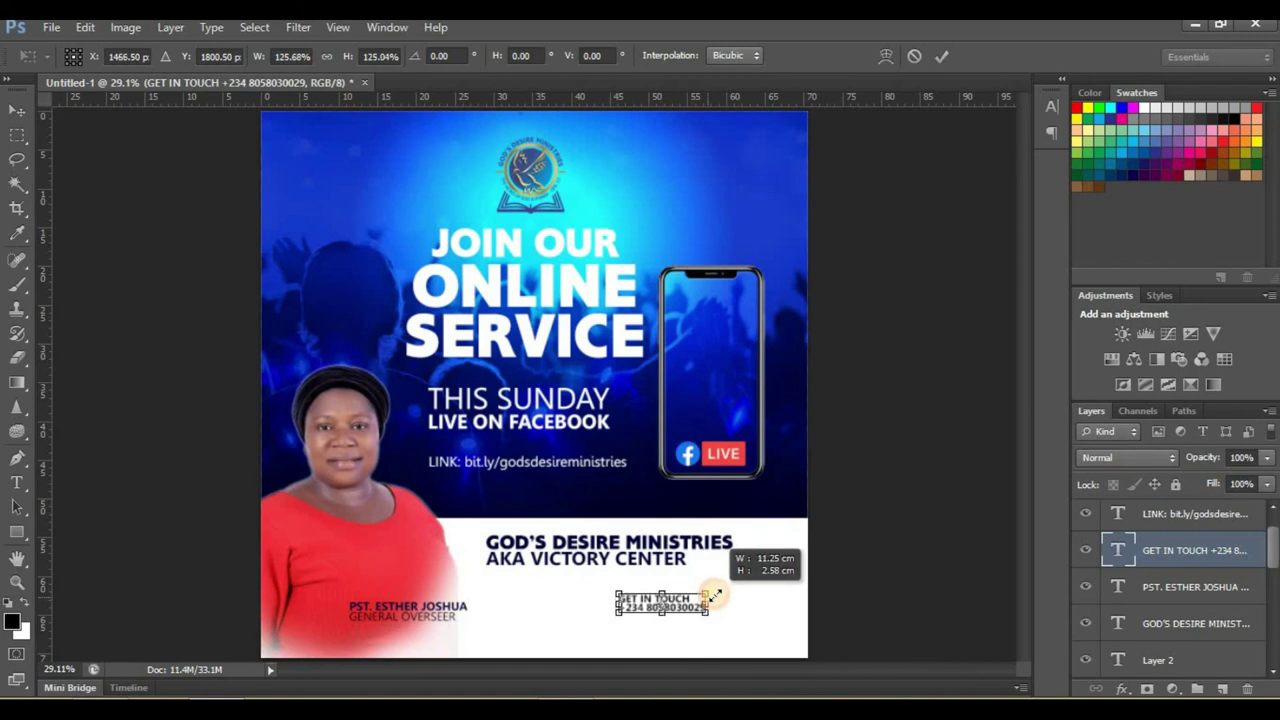
left_click(930, 57)
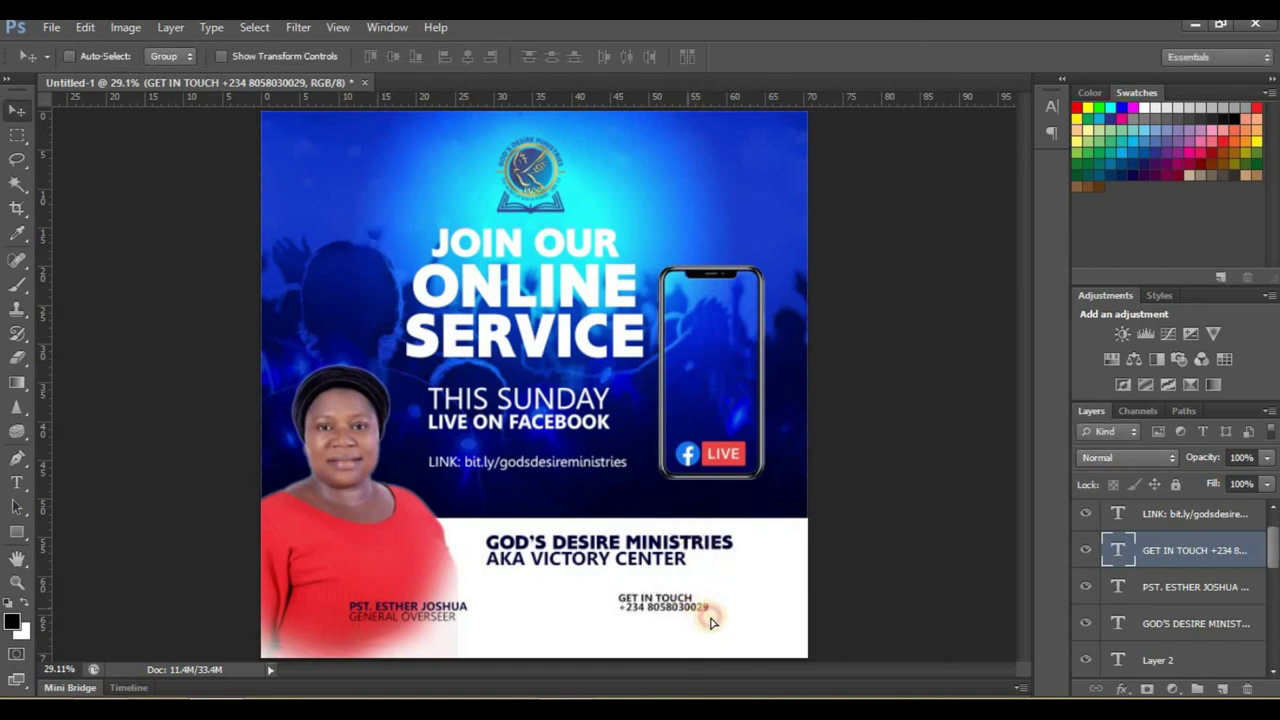
mouse_move(699, 613)
left_mouse_down()
mouse_move(737, 624)
mouse_move(727, 614)
left_mouse_up()
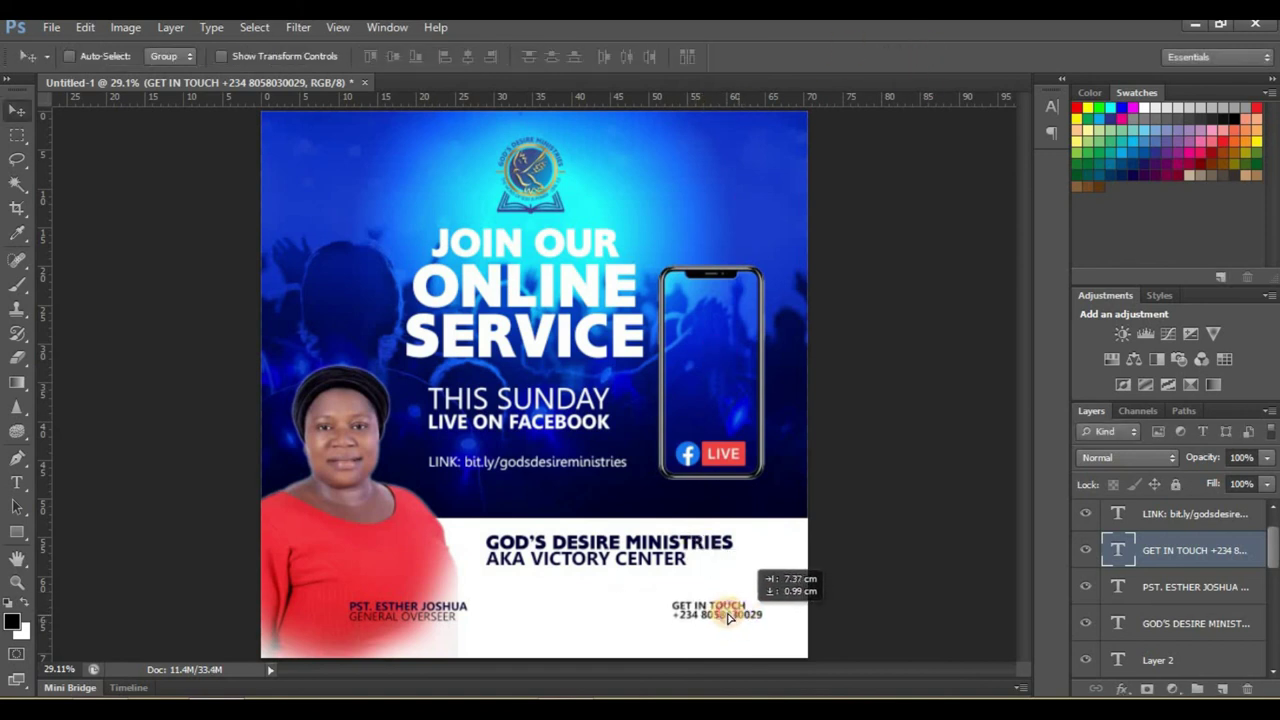
scroll(729, 634, "up", 3)
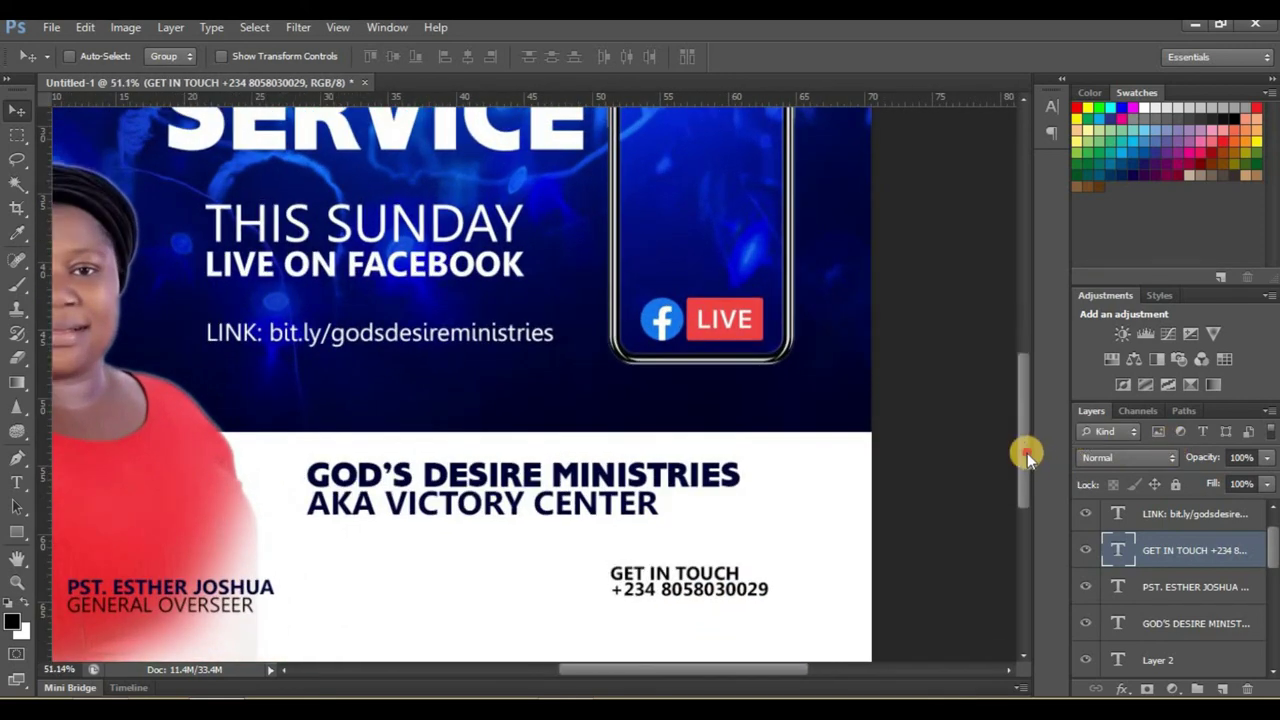
Join the contact note into one line reading 'GET IN TOUCH:' followed by the number
left_click_drag(1027, 453, 1028, 482)
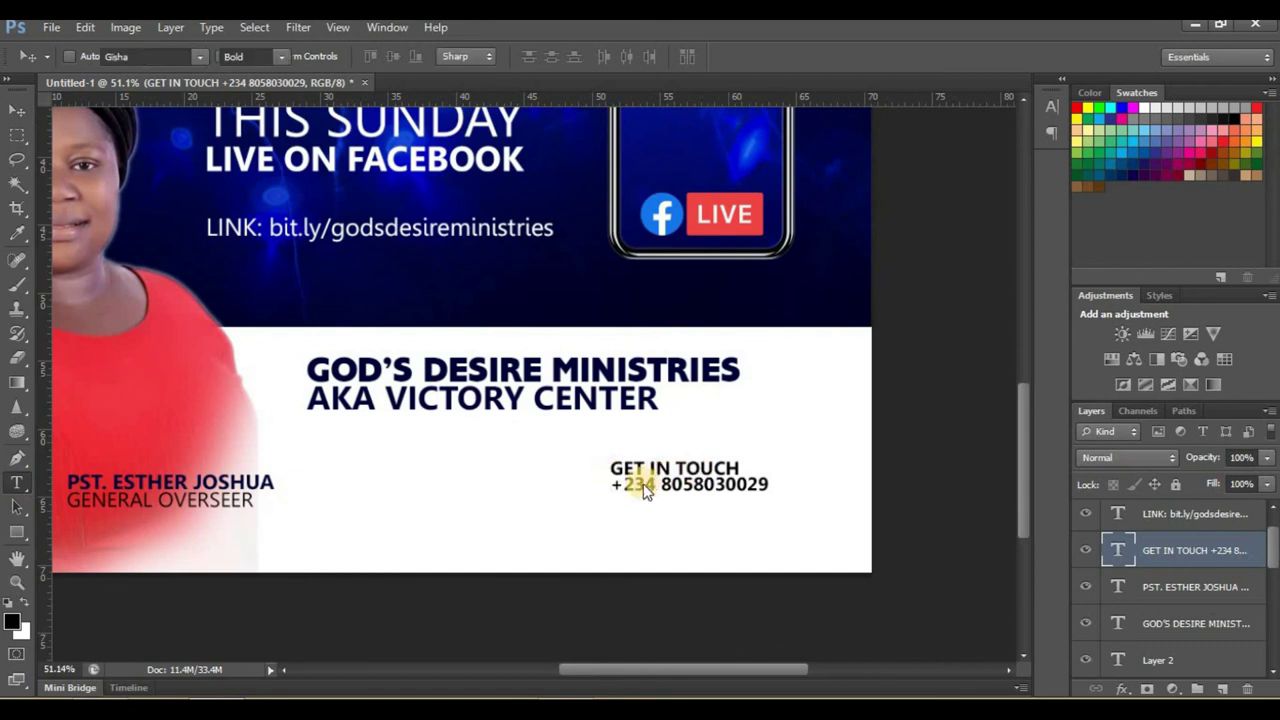
left_click(604, 472)
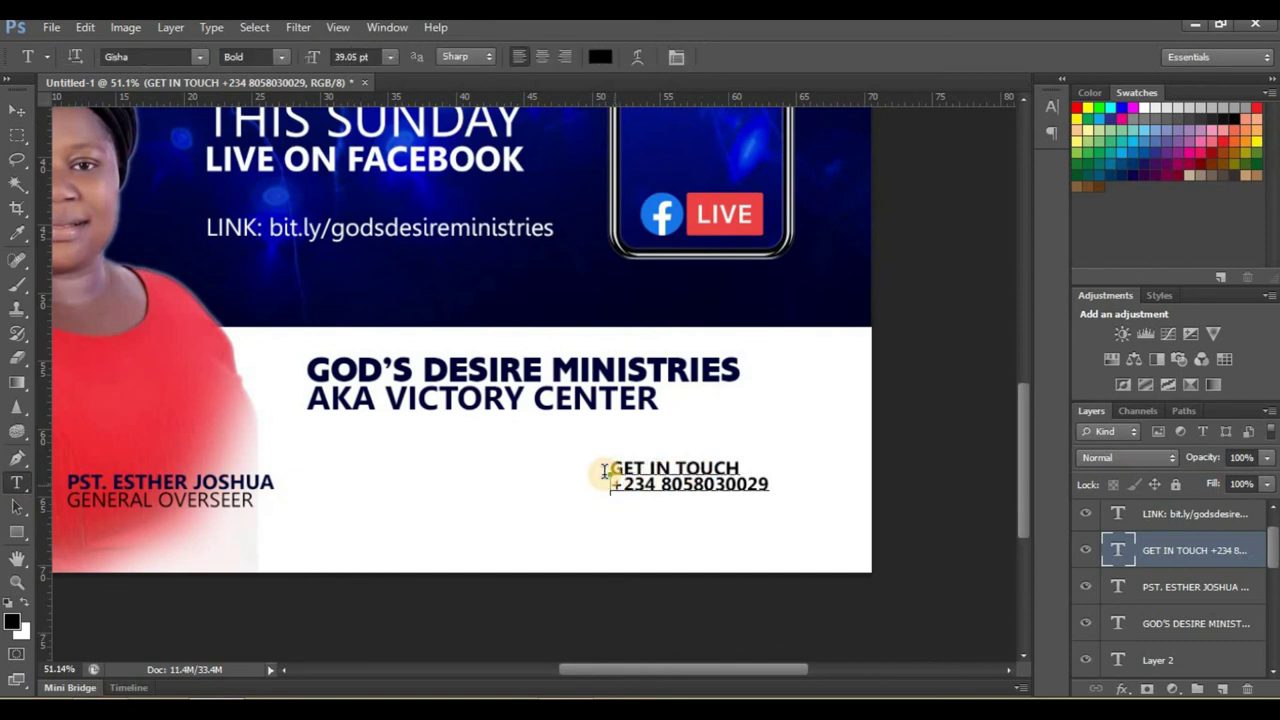
key("BackSpace")
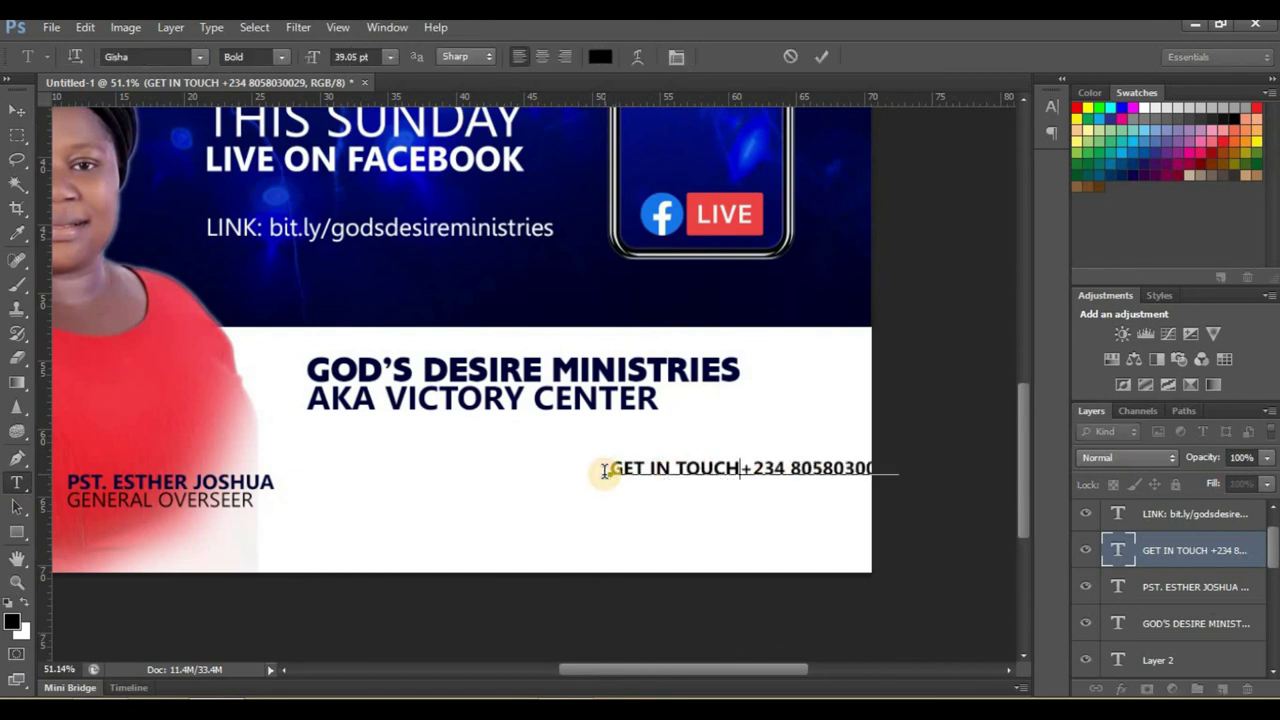
type(":")
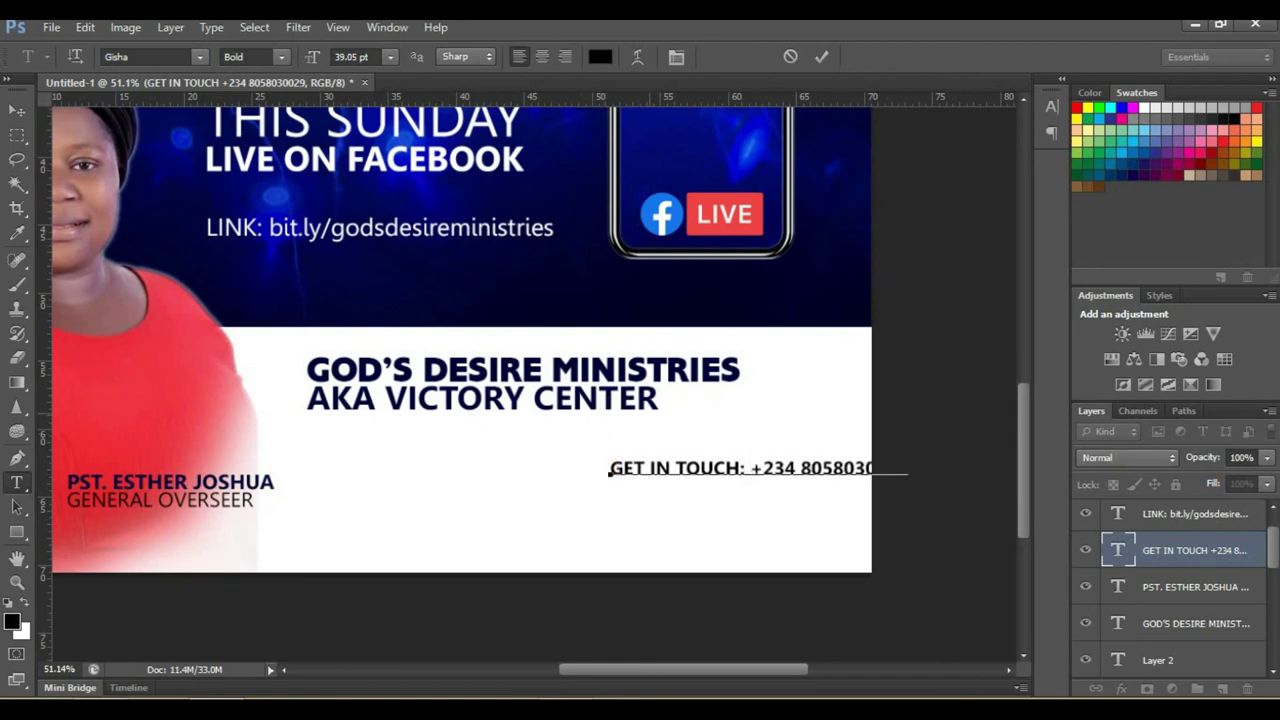
left_click(12, 113)
Move the GET IN TOUCH line into the white band's bottom-right corner
mouse_move(714, 471)
left_mouse_down()
mouse_move(645, 550)
mouse_move(657, 545)
left_mouse_up()
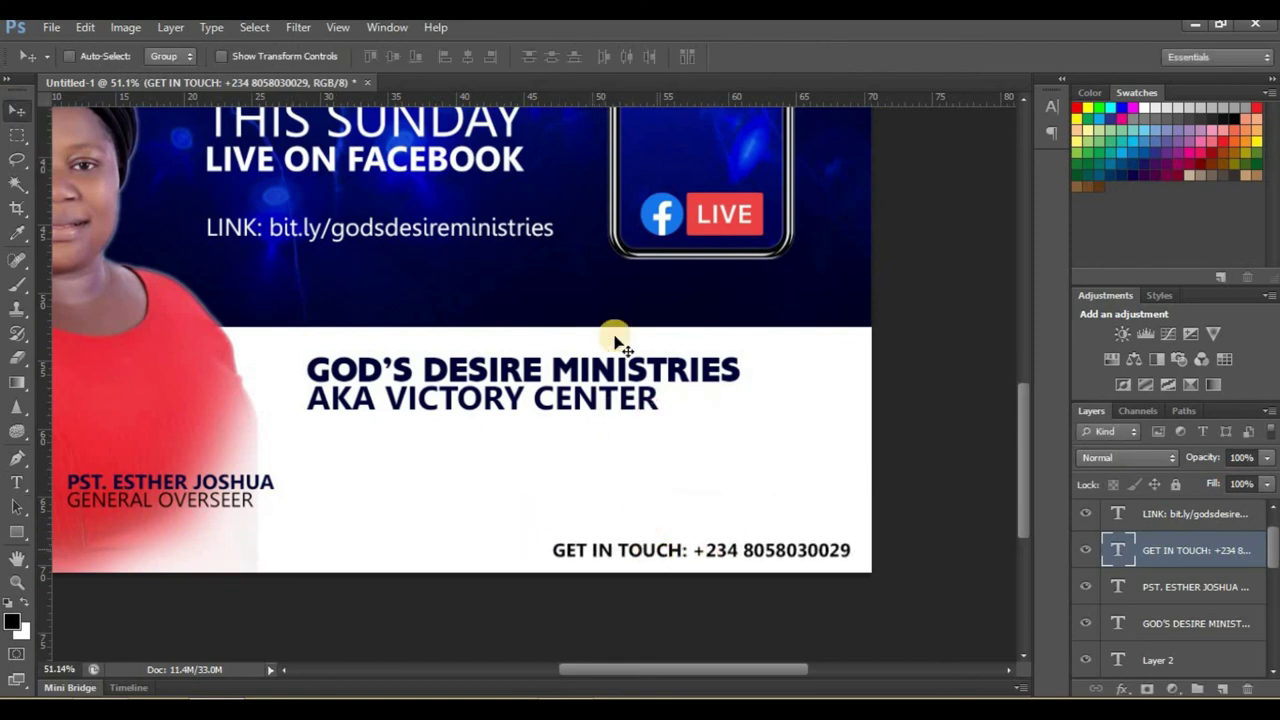
scroll(602, 326, "down", 3)
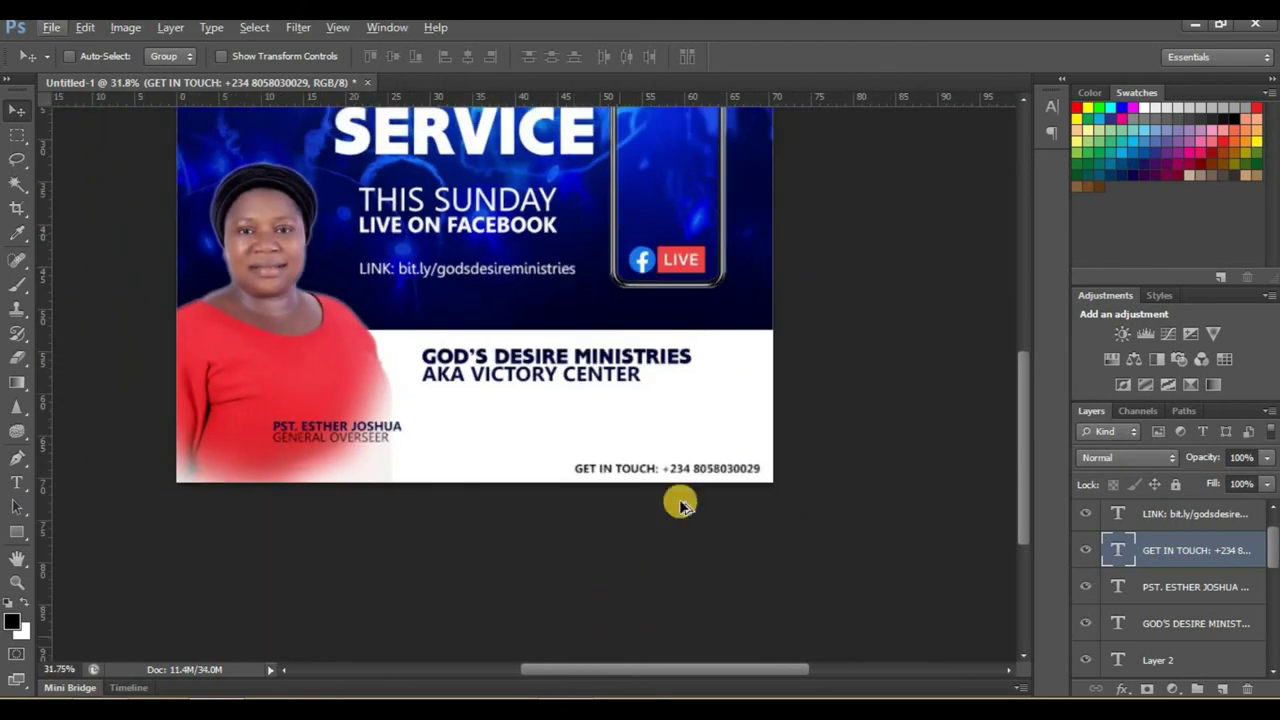
scroll(707, 497, "up", 3)
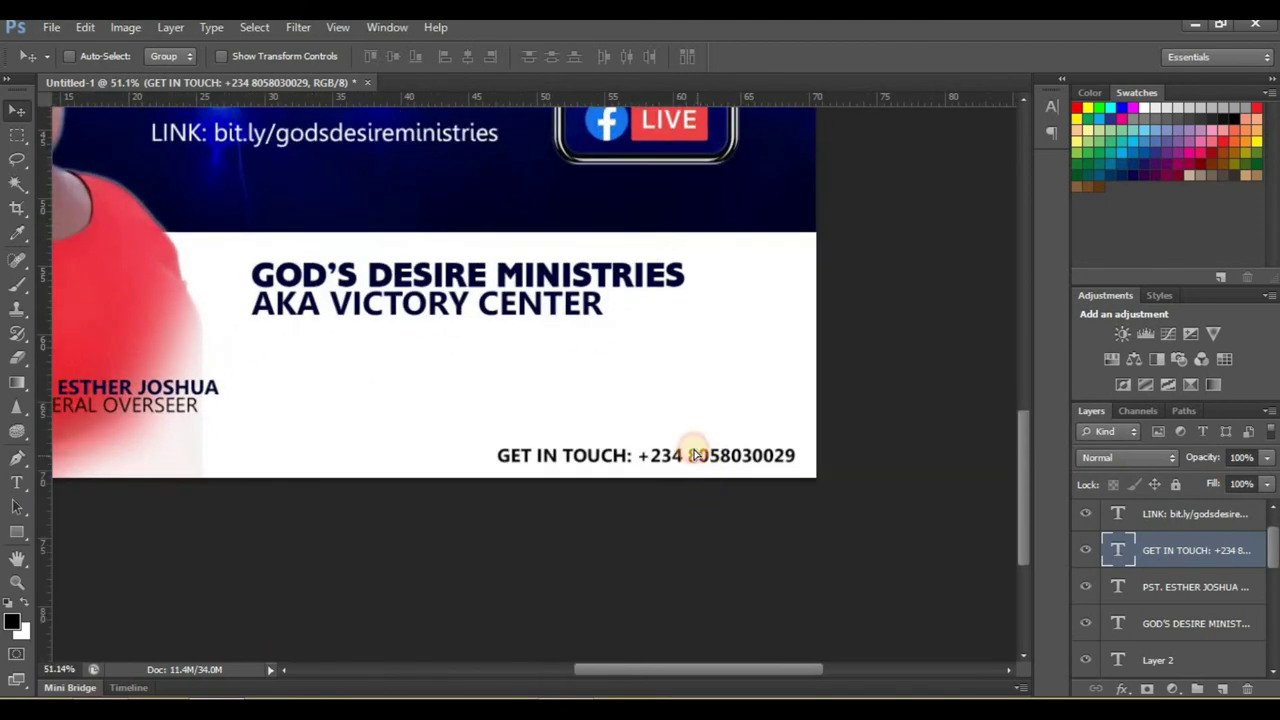
left_click_drag(691, 451, 697, 453)
Space out the phone number's digit groups and select the GET IN TOUCH: label
left_click(17, 482)
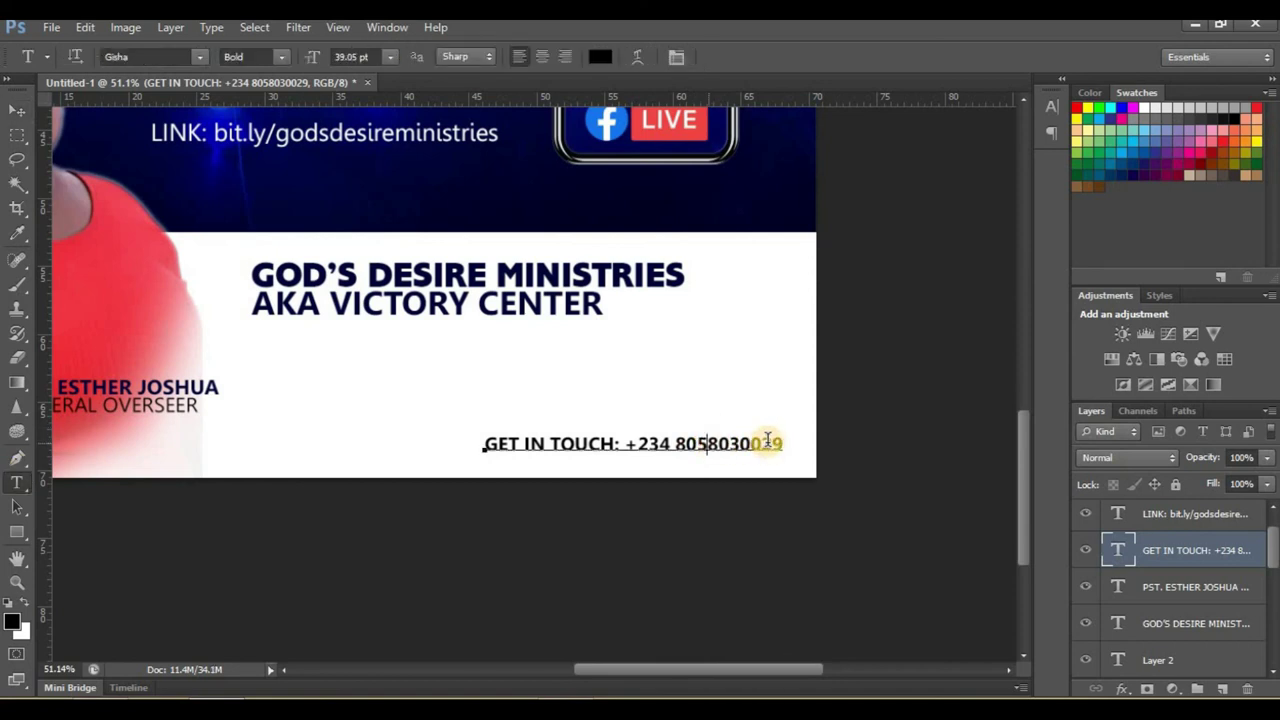
left_click(745, 443)
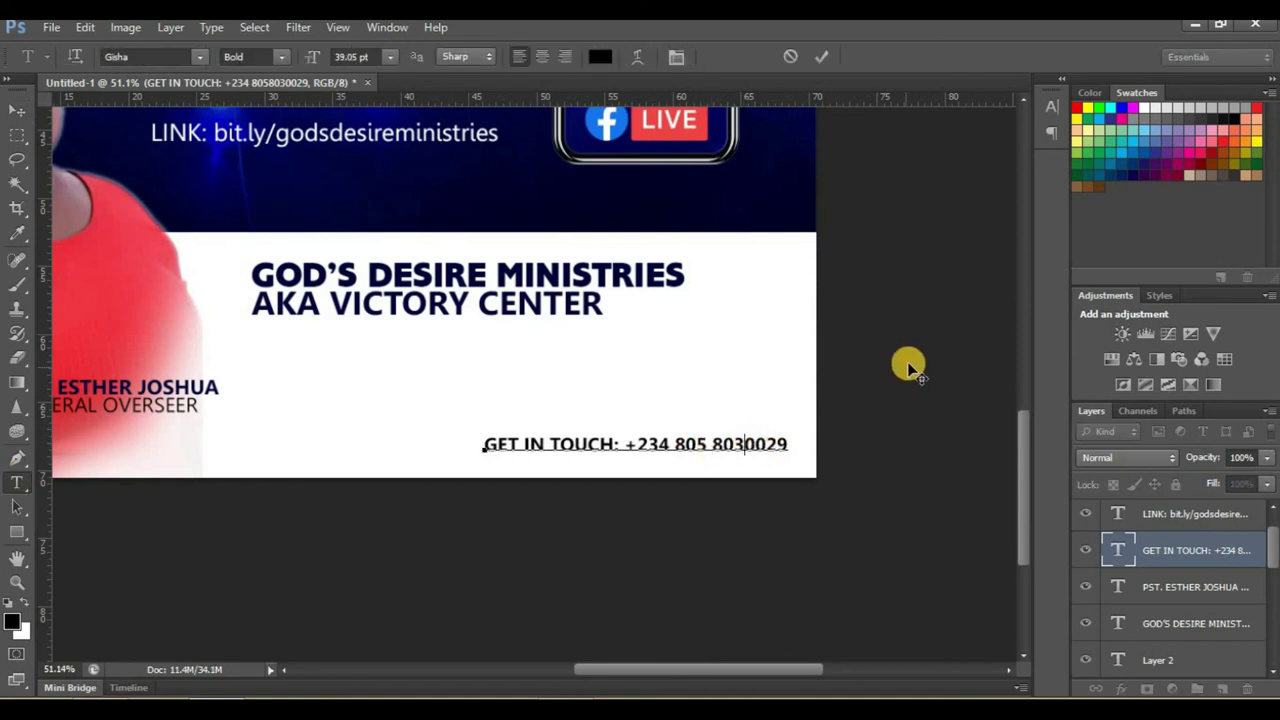
left_click_drag(486, 446, 619, 444)
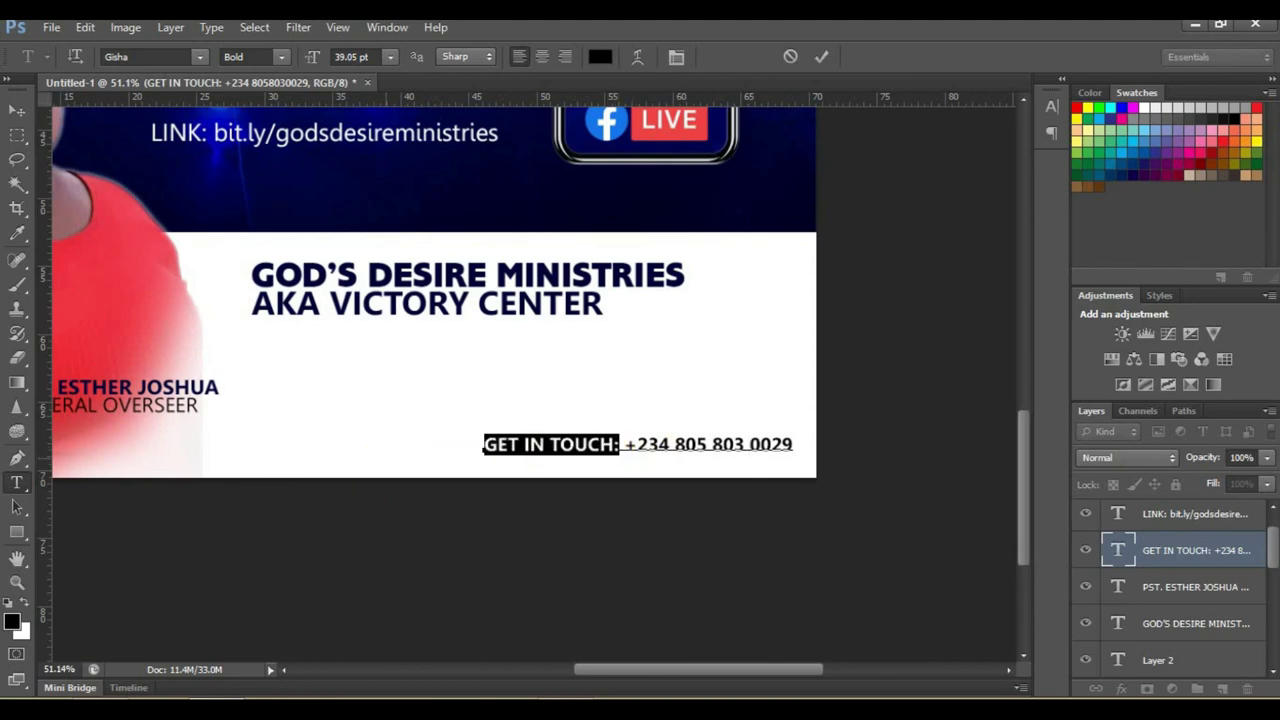
Color the GET IN TOUCH: label red (#ff0000) and nudge the GOD'S DESIRE MINISTRIES heading down
left_click(600, 56)
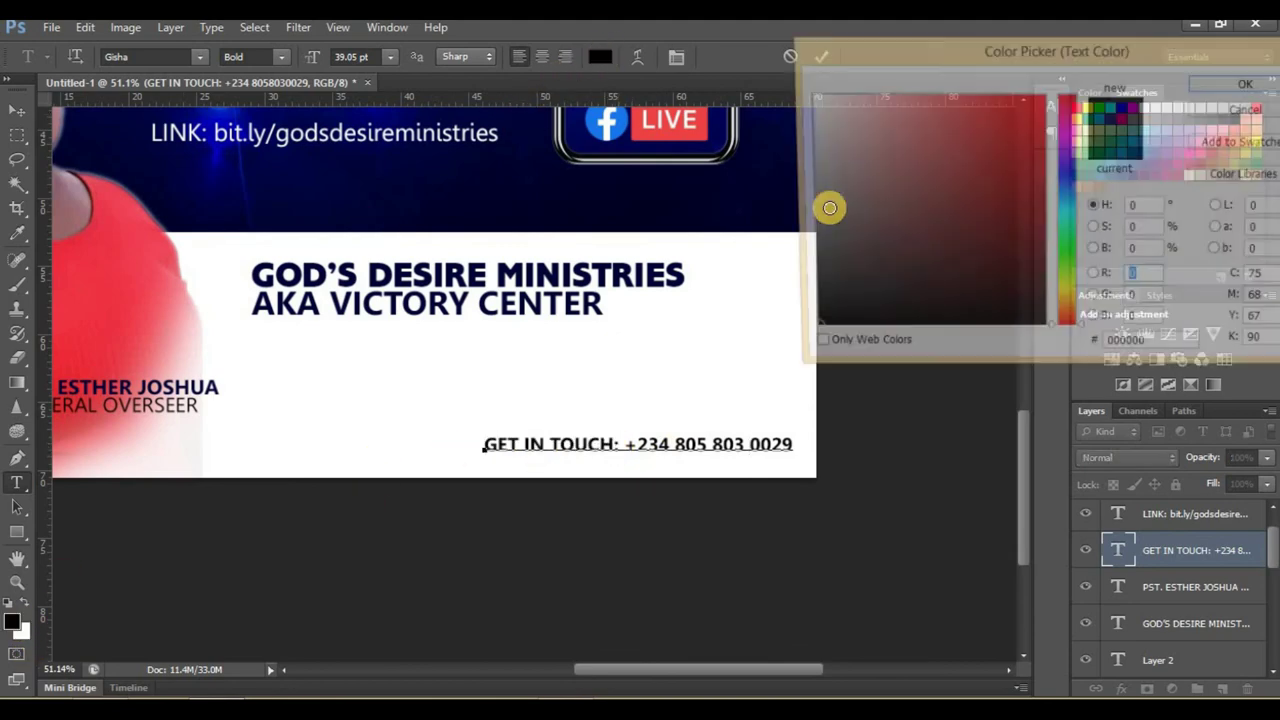
left_click_drag(997, 143, 1045, 96)
left_click(1222, 90)
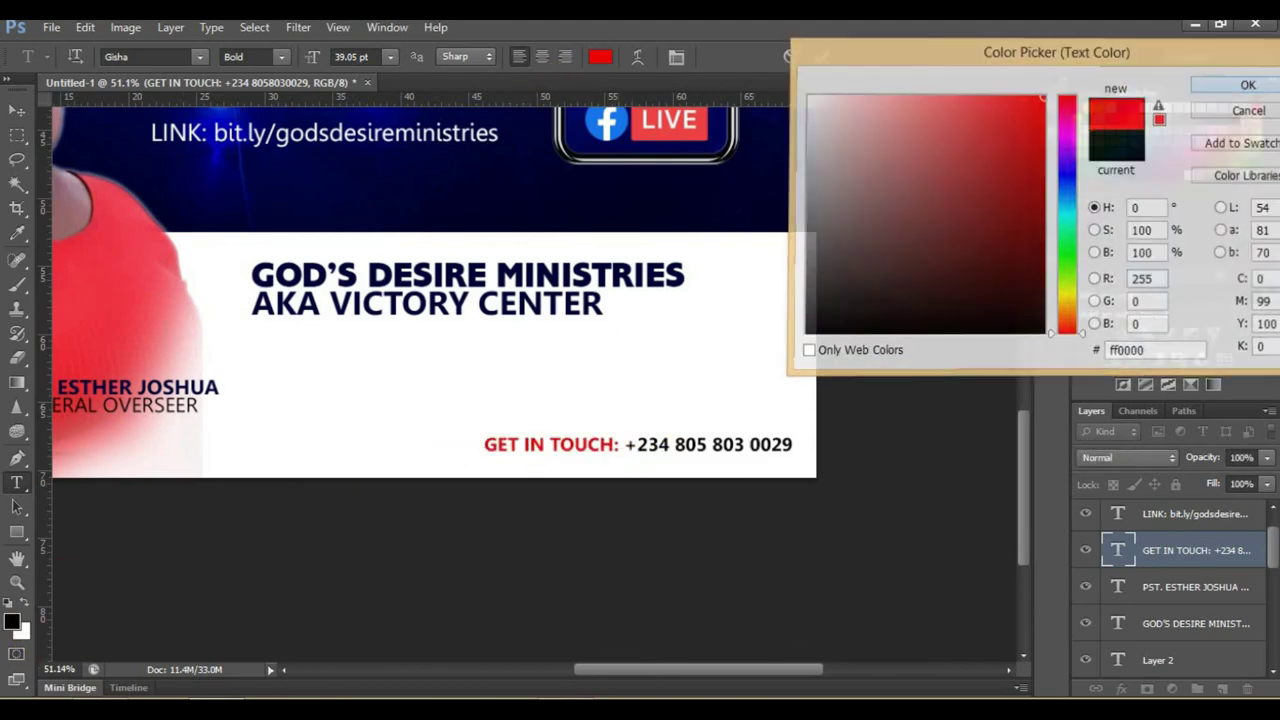
left_click(551, 406)
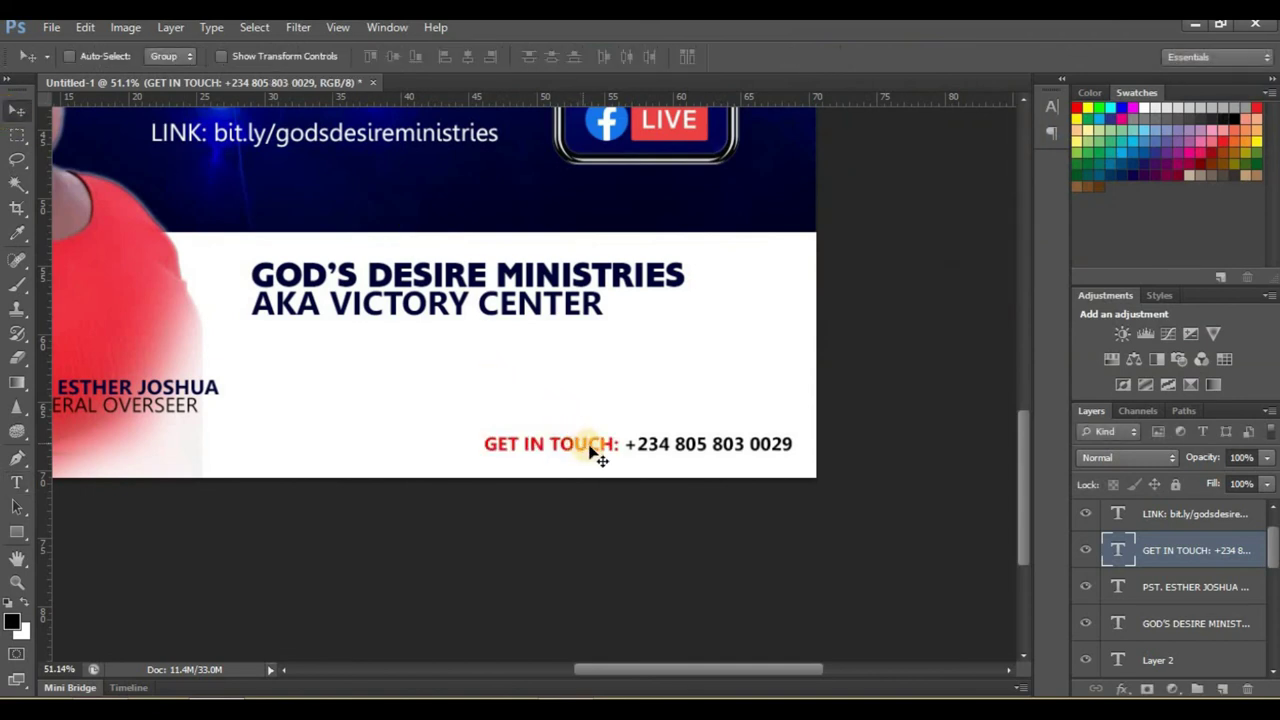
left_click_drag(575, 313, 573, 316)
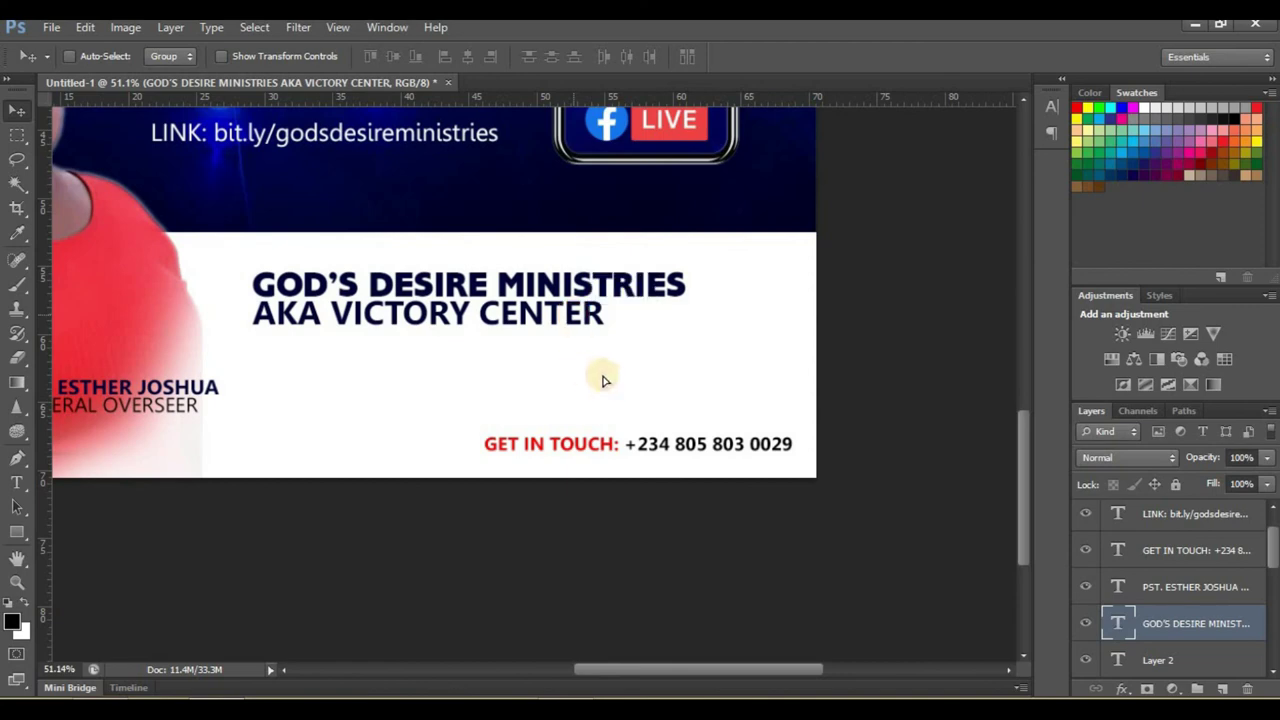
scroll(632, 377, "down", 1)
scroll(632, 377, "down", 1)
scroll(629, 423, "down", 1)
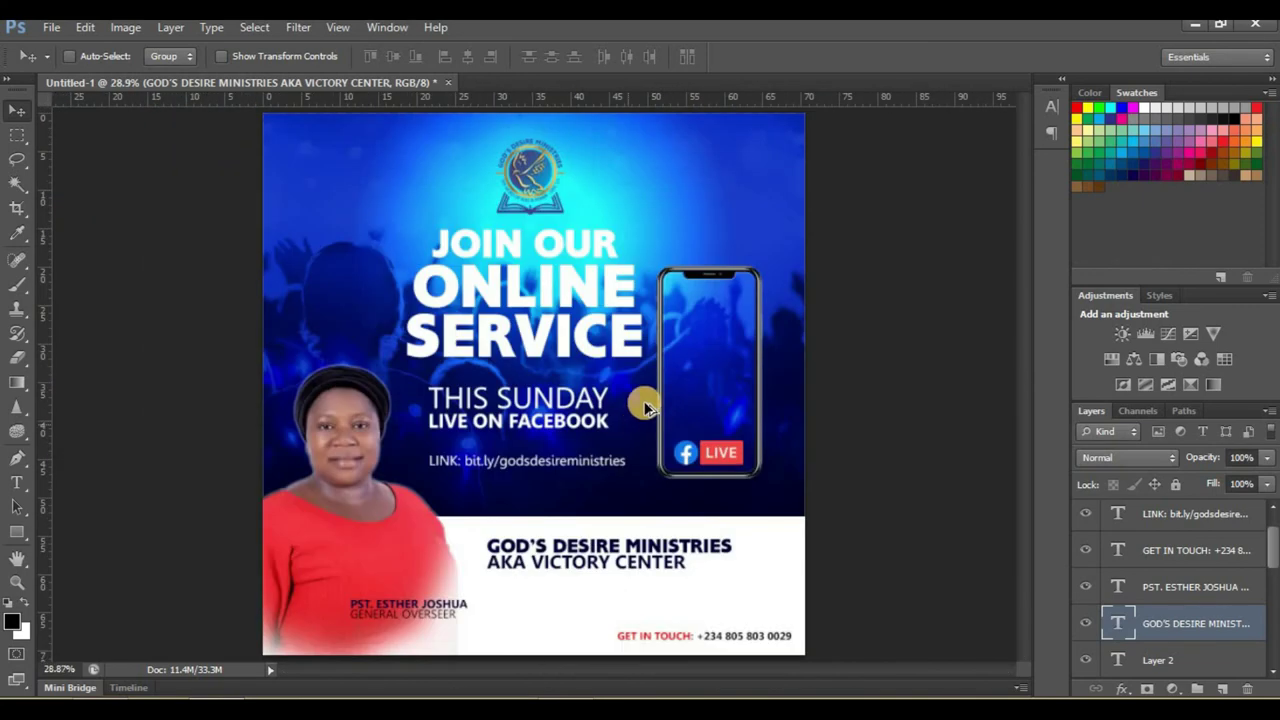
scroll(646, 406, "down", 1)
scroll(646, 390, "down", 1)
scroll(648, 398, "down", 1)
scroll(648, 398, "down", 1)
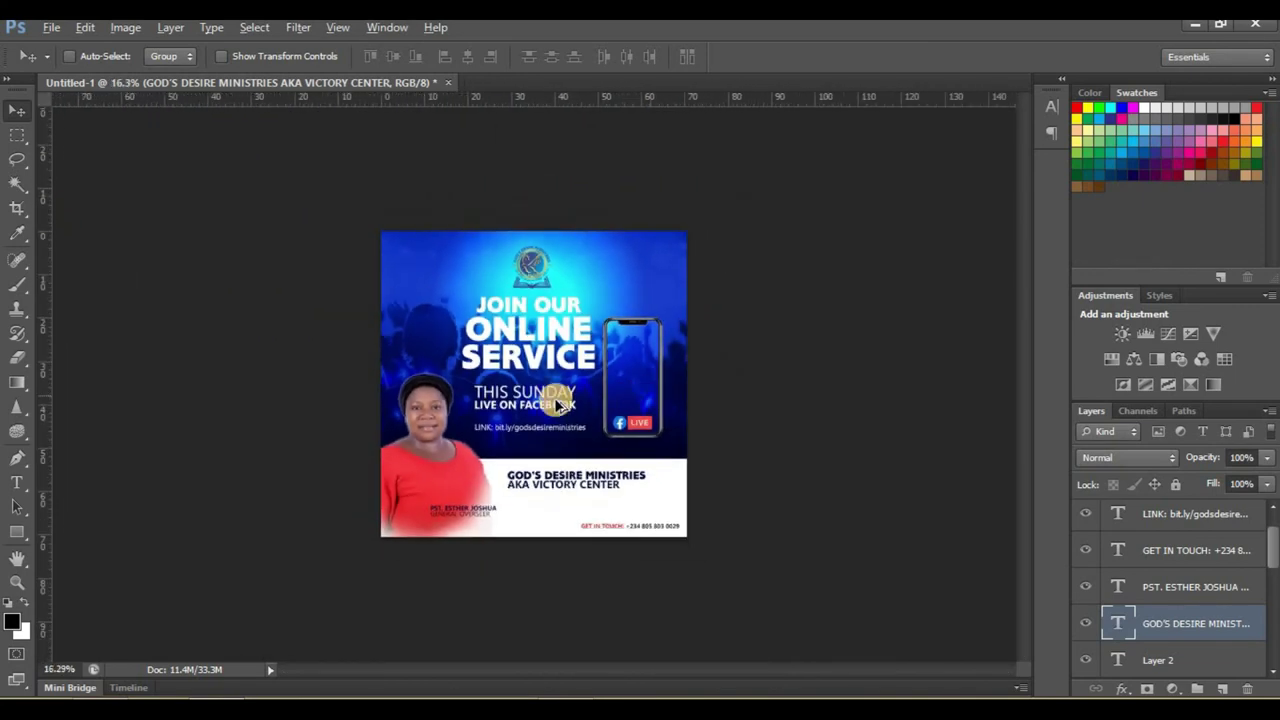
scroll(555, 395, "up", 1)
scroll(562, 395, "up", 1)
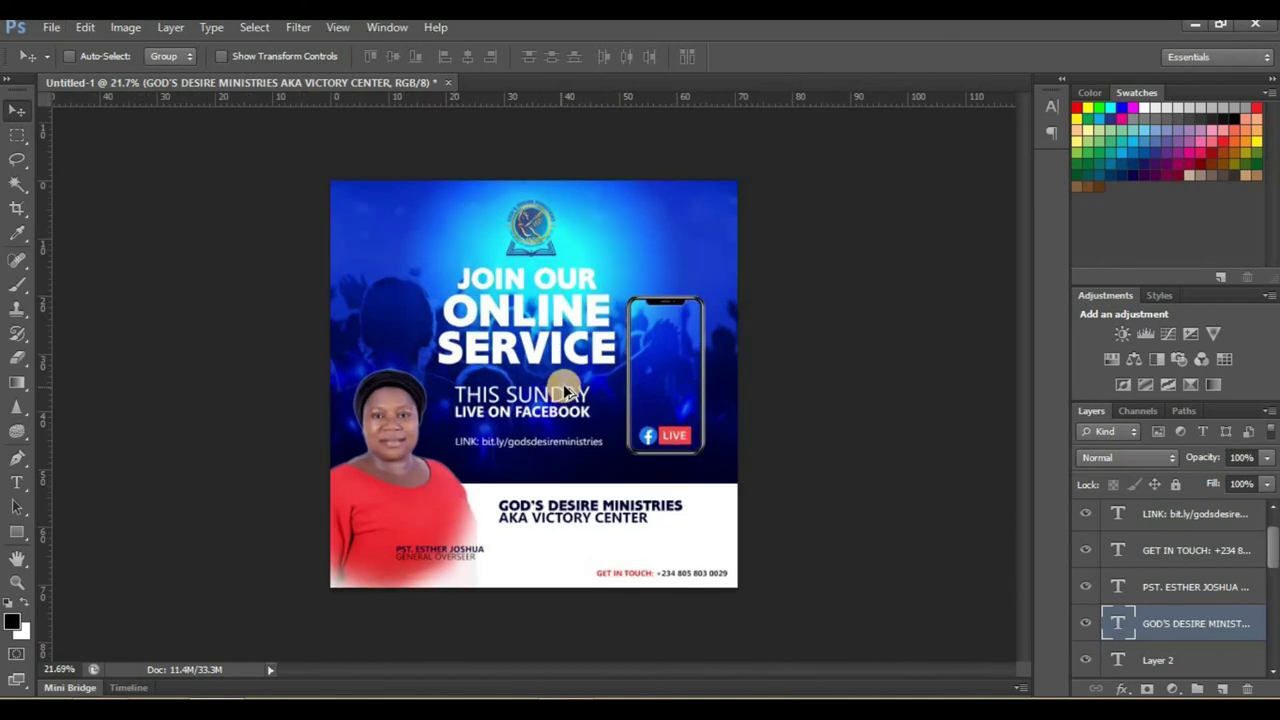
scroll(566, 392, "up", 1)
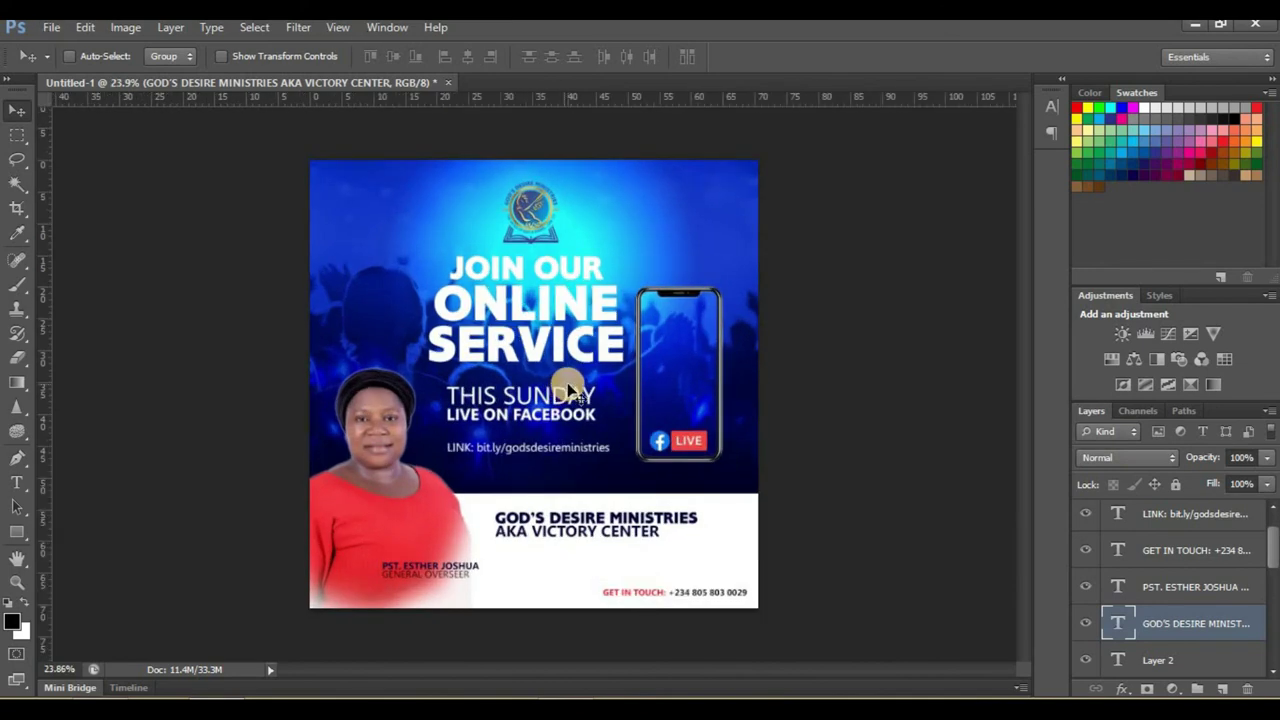